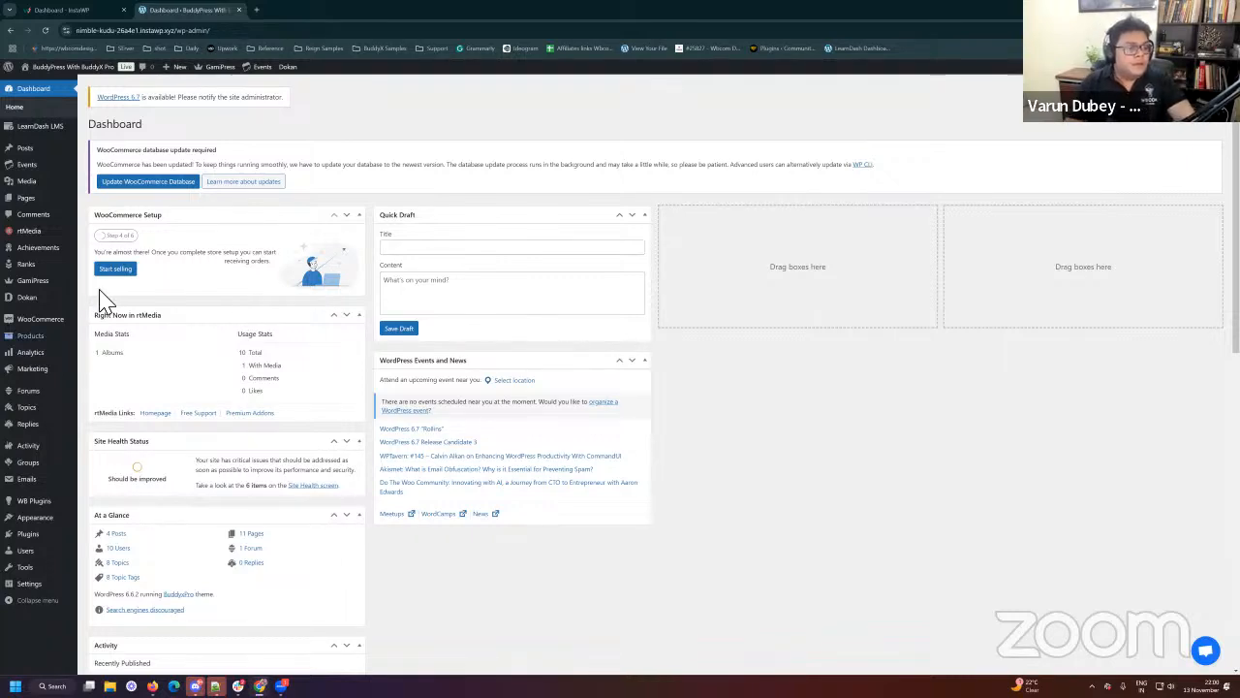
Step: Run the WooCommerce database update, dismiss the support chat, and return to the WordPress dashboard
left_click(141, 185)
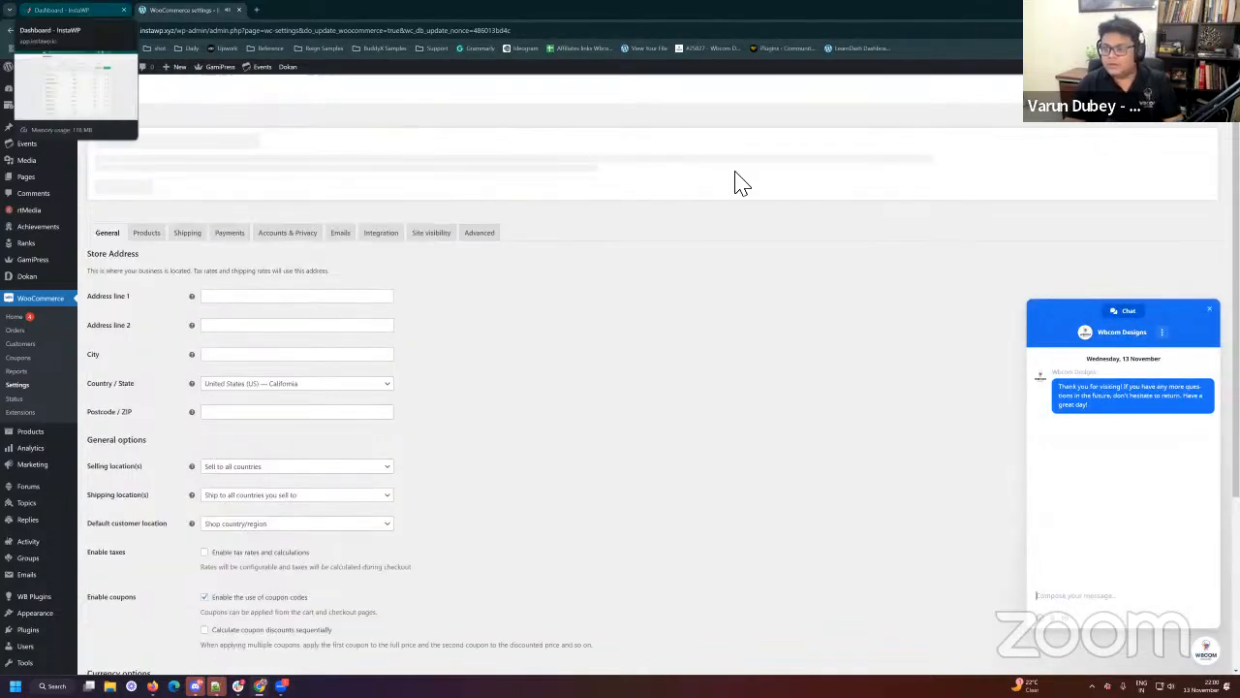
left_click(1207, 311)
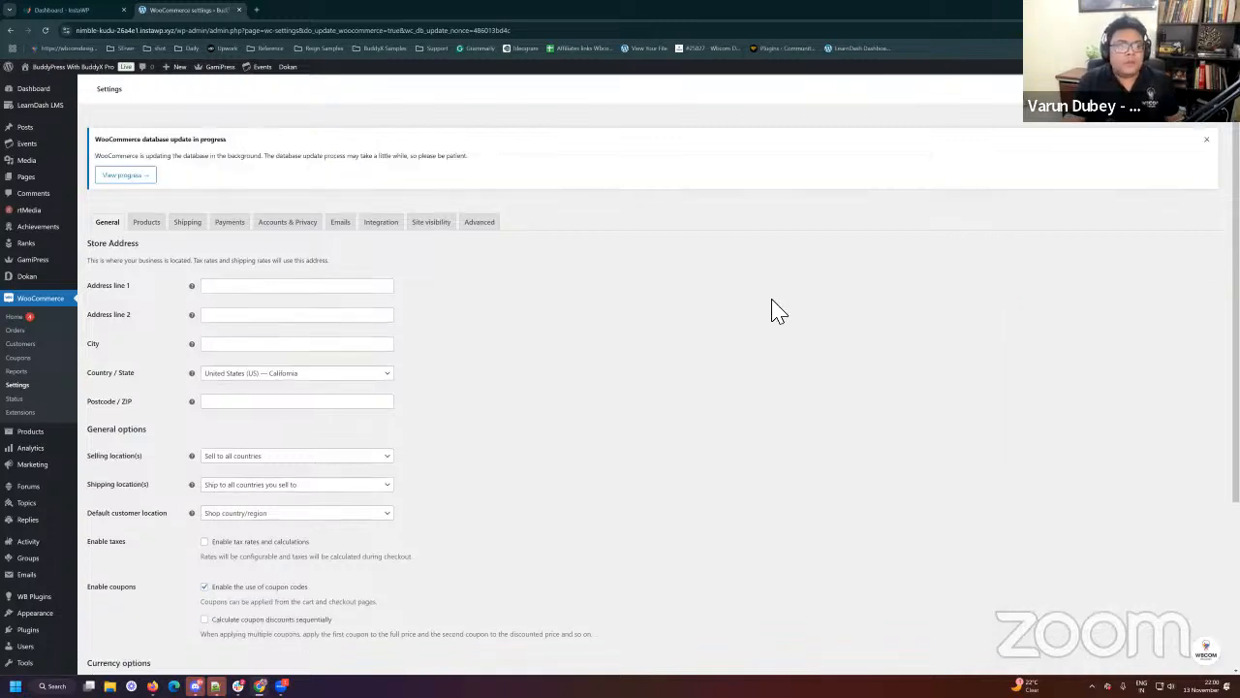
mouse_move(41, 87)
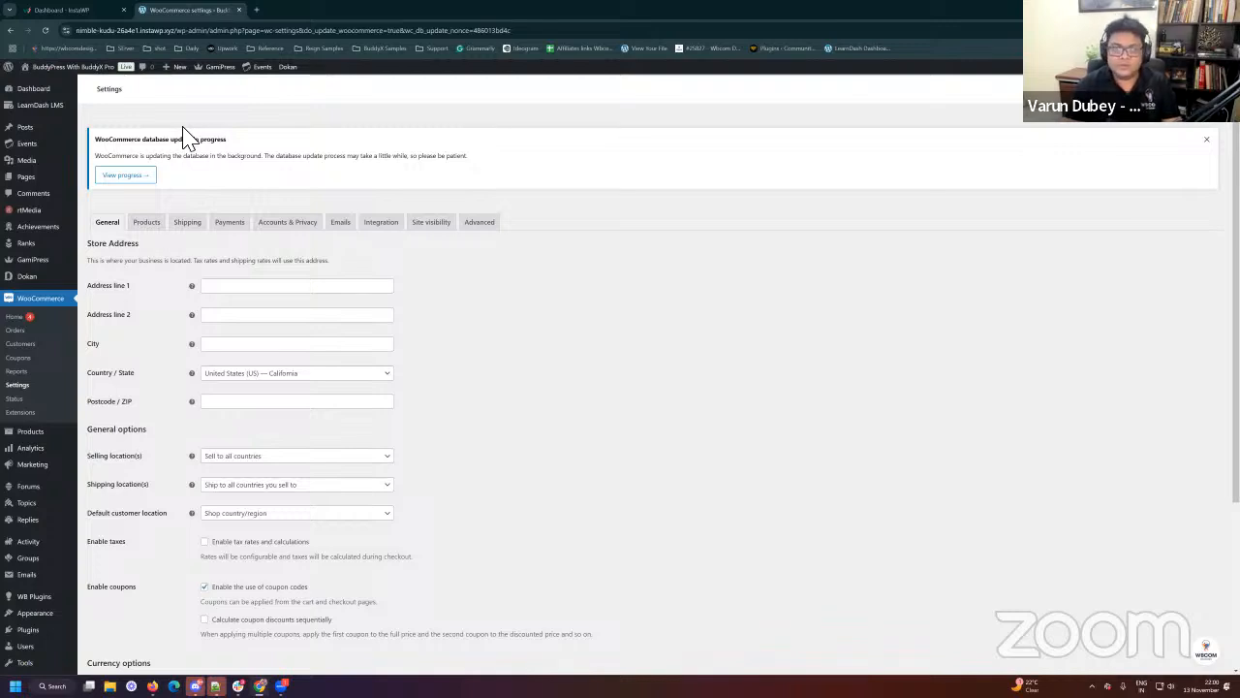
left_click(43, 92)
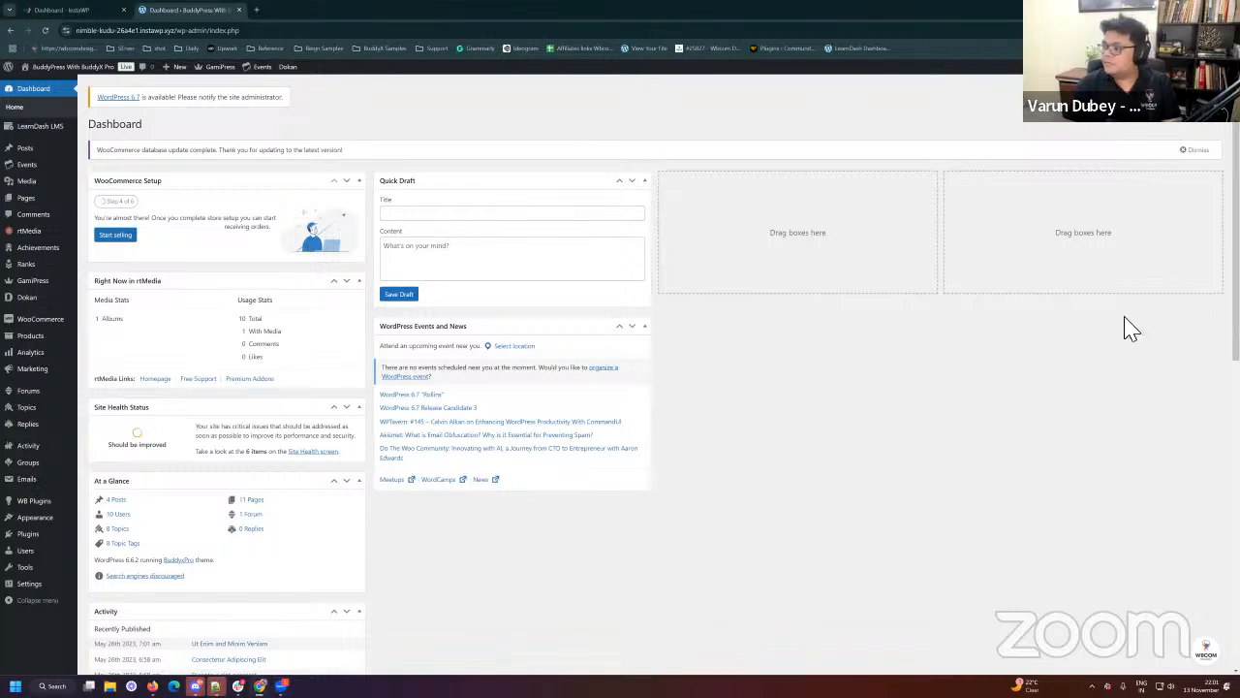
left_click(614, 453)
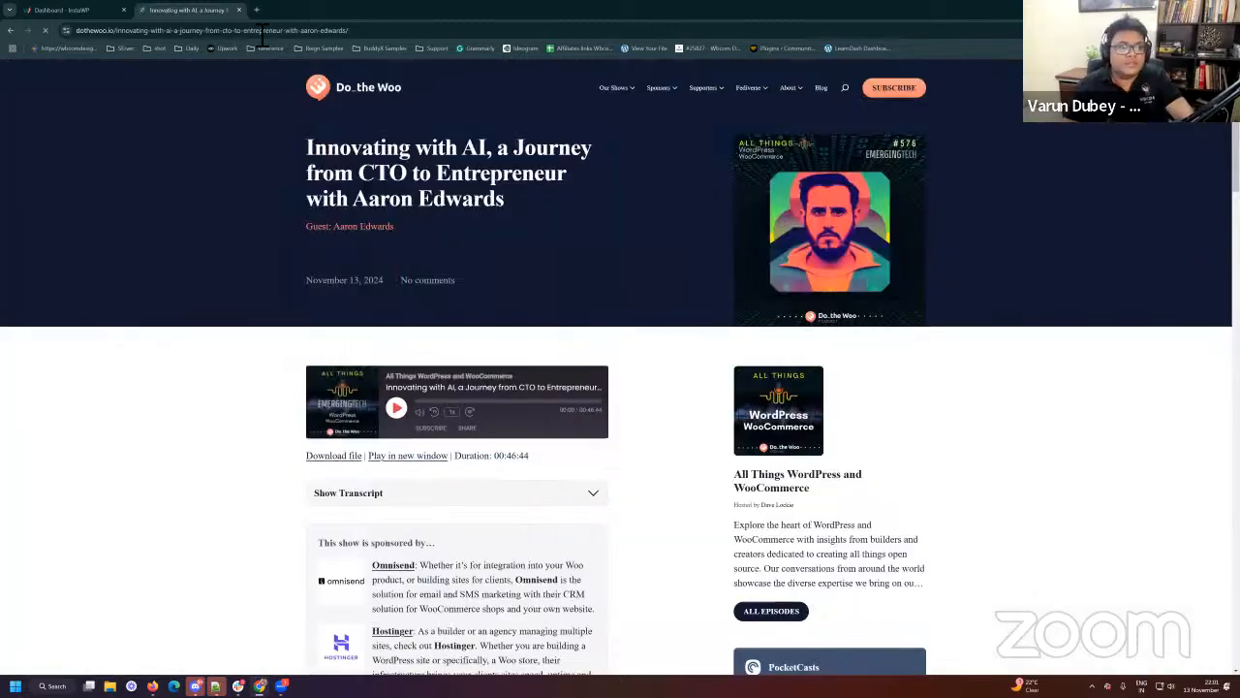
left_click(54, 12)
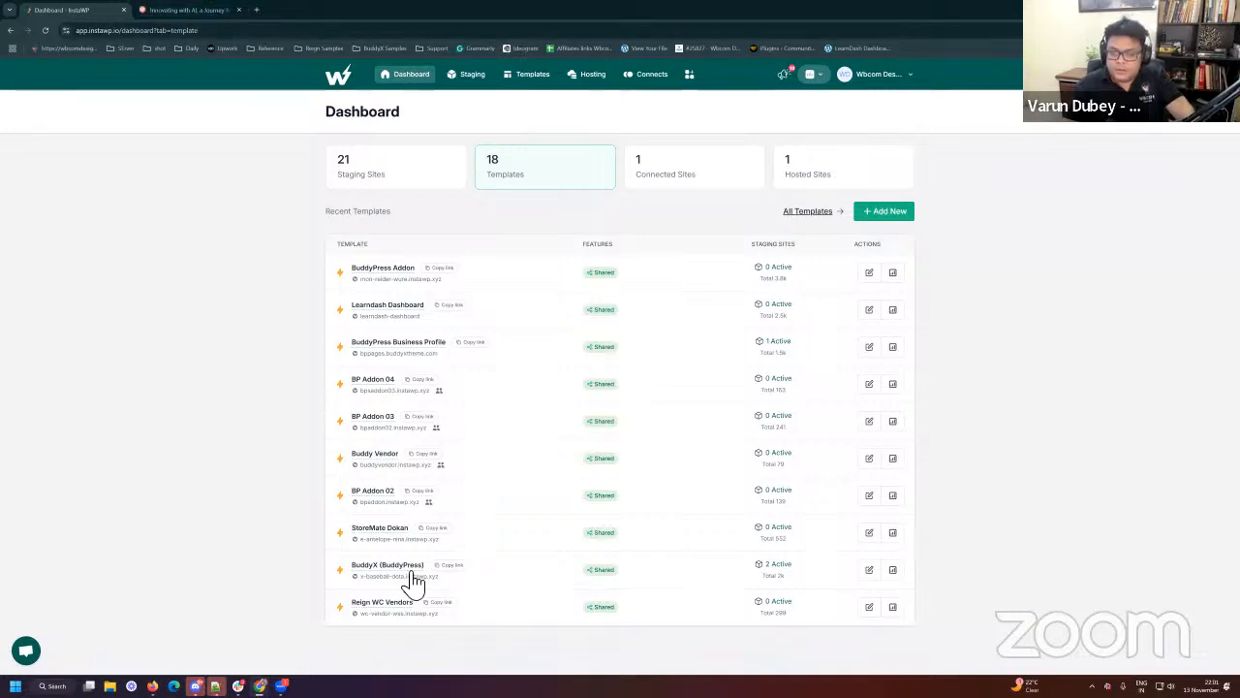
left_click(141, 11)
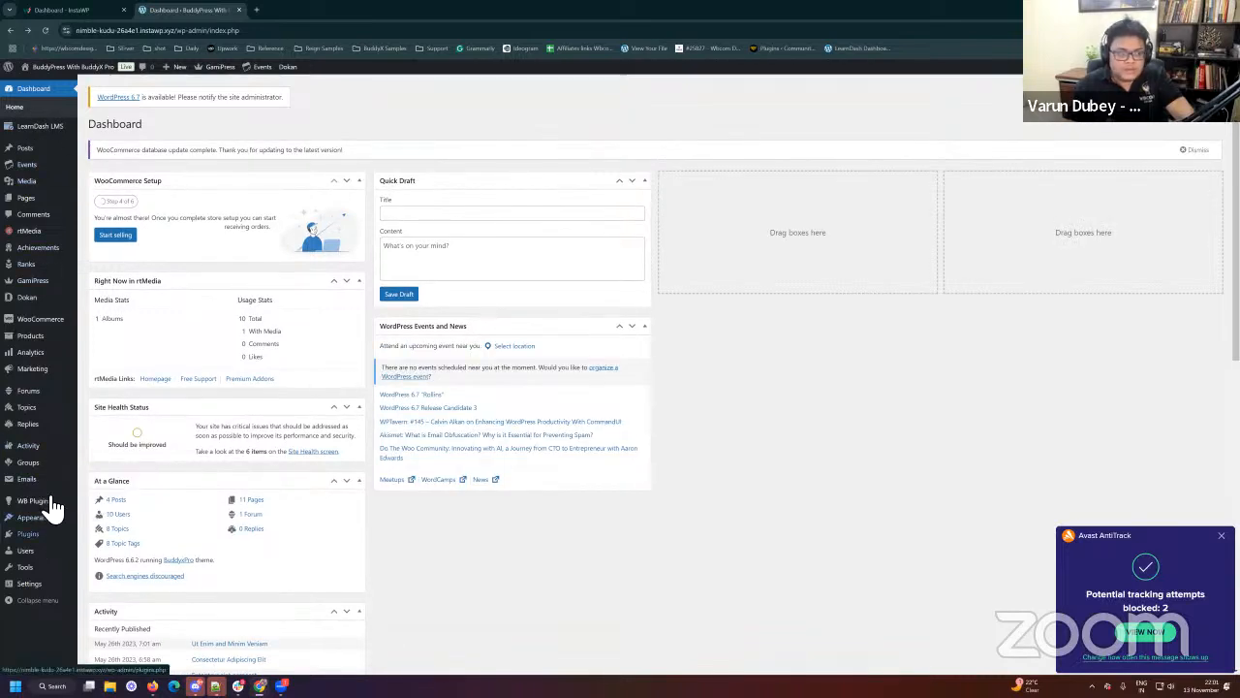
Step: Examine the list of installed plugins on the demo site
mouse_move(60, 531)
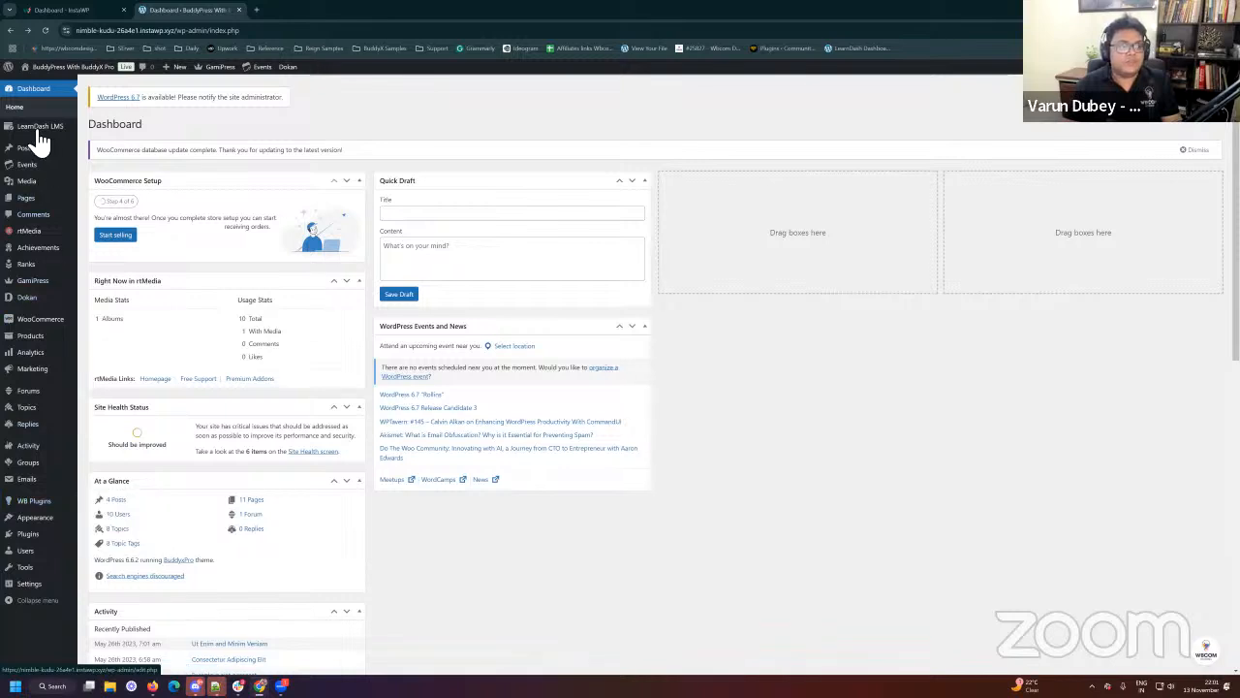
left_click(43, 535)
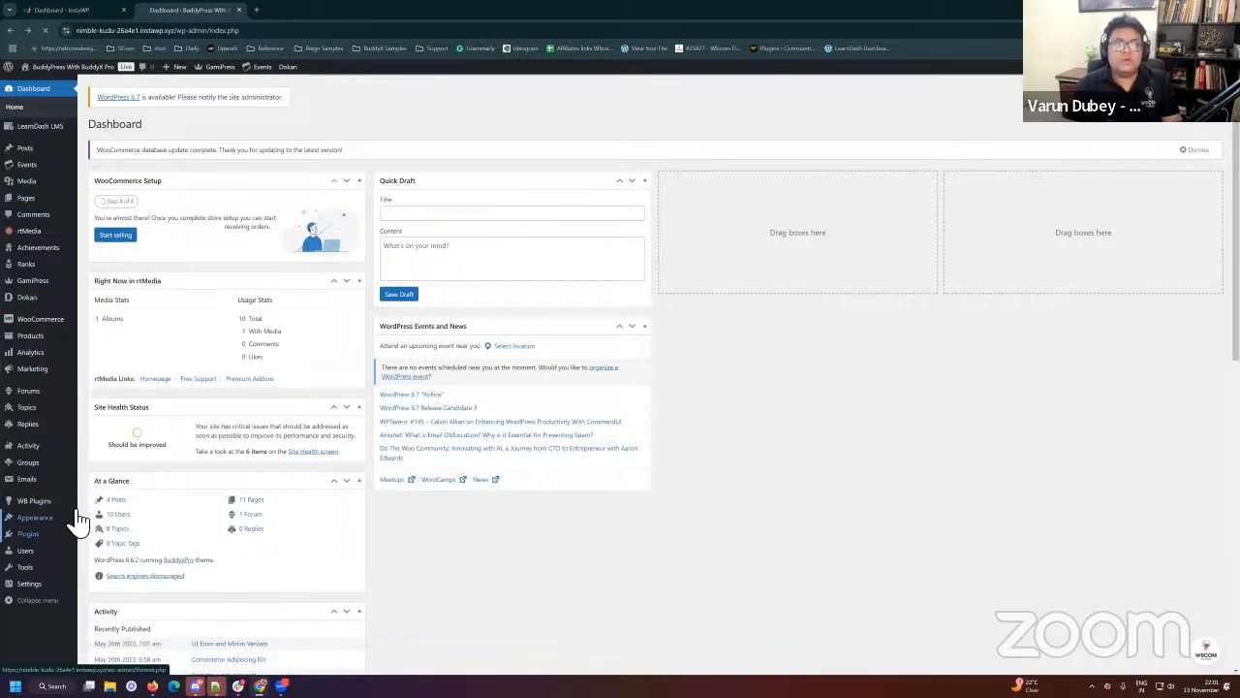
mouse_move(73, 478)
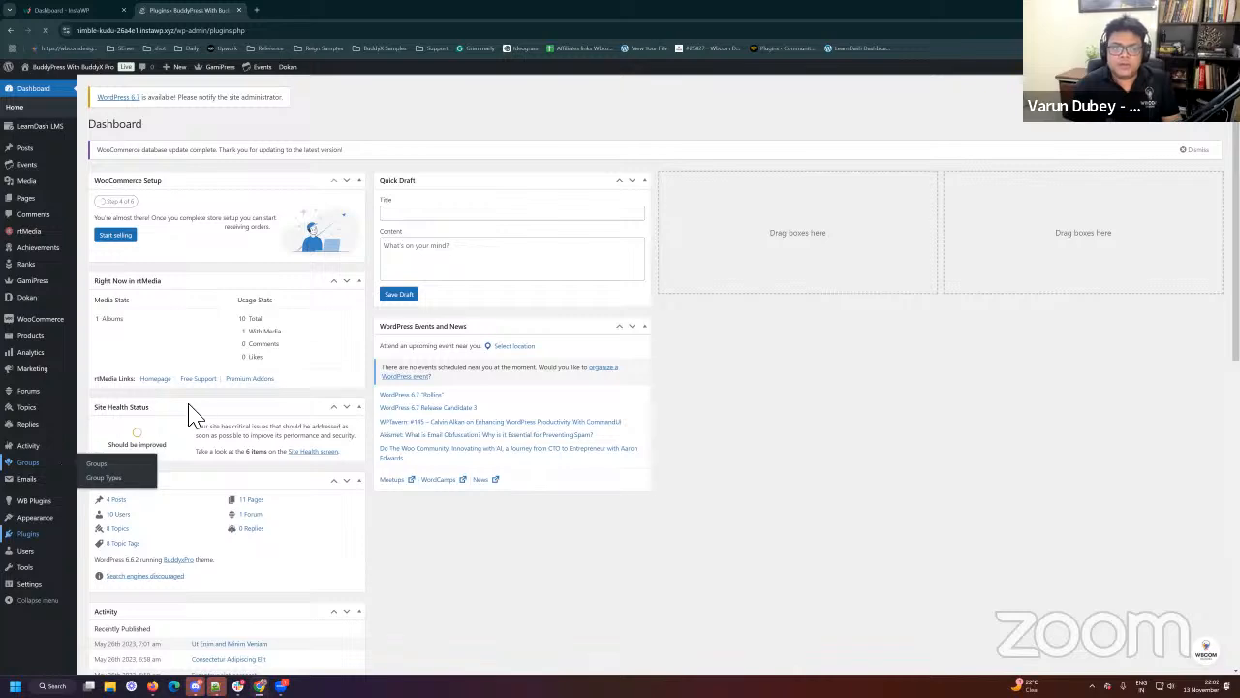
scroll(320, 300, "down", 1)
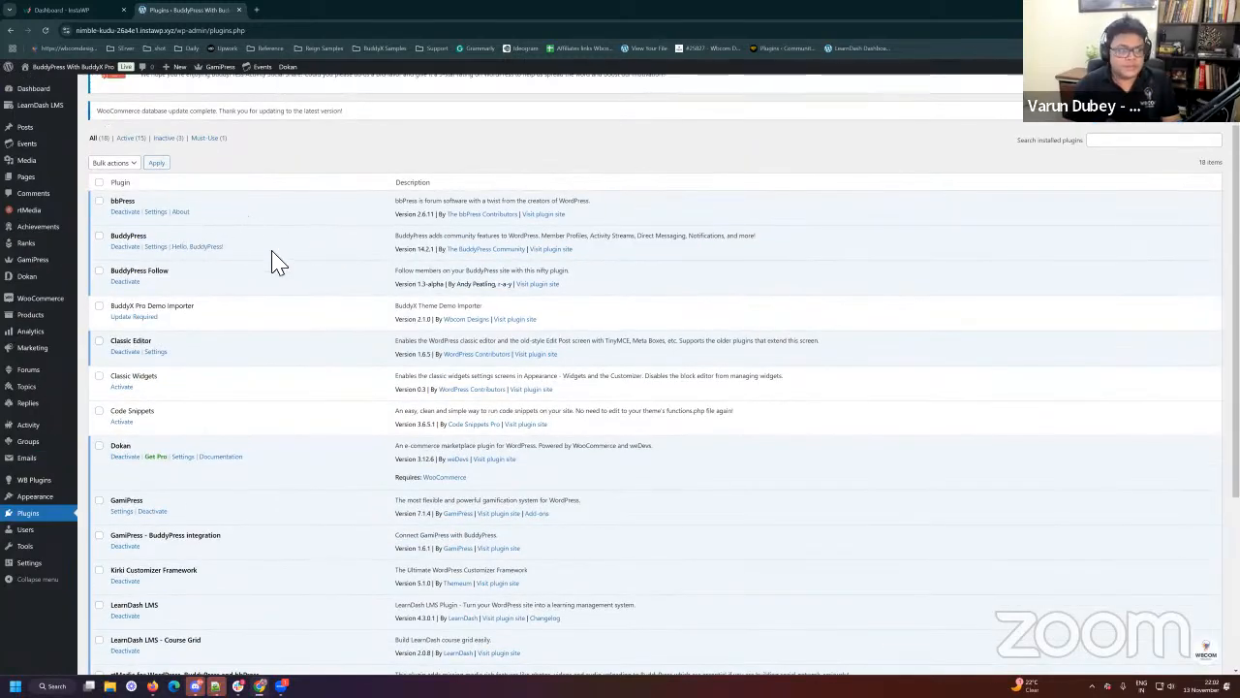
scroll(272, 263, "down", 1)
scroll(305, 247, "down", 2)
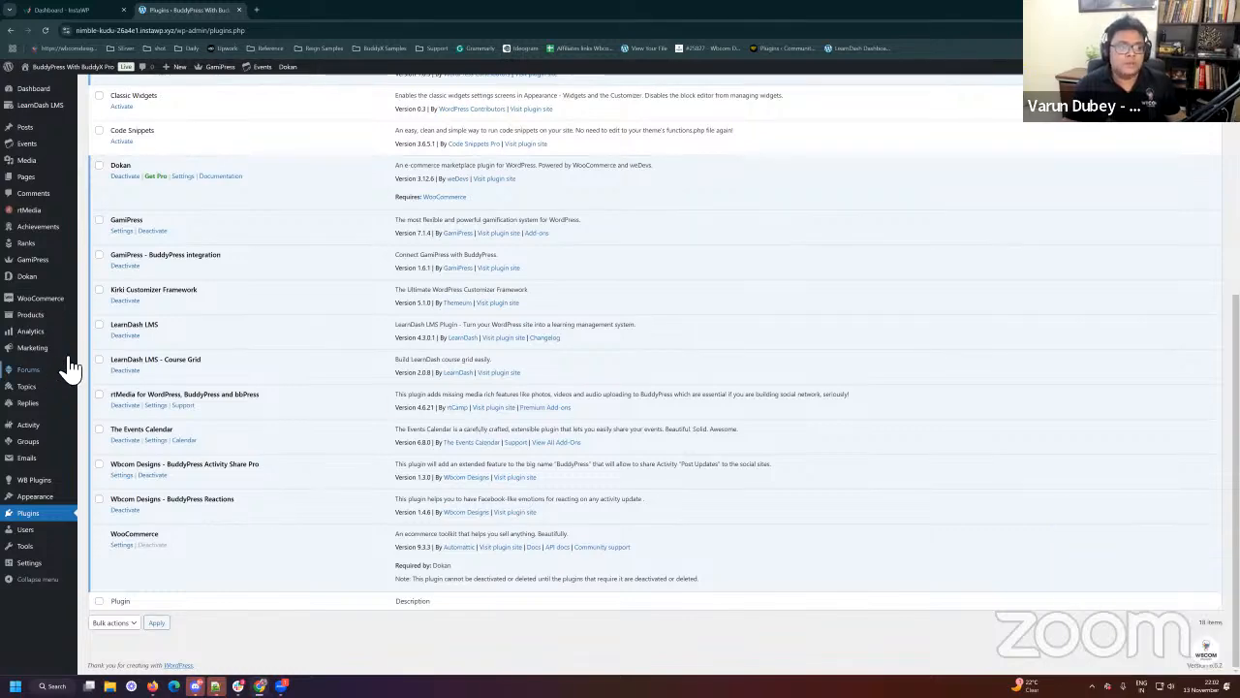
scroll(64, 135, "up", 3)
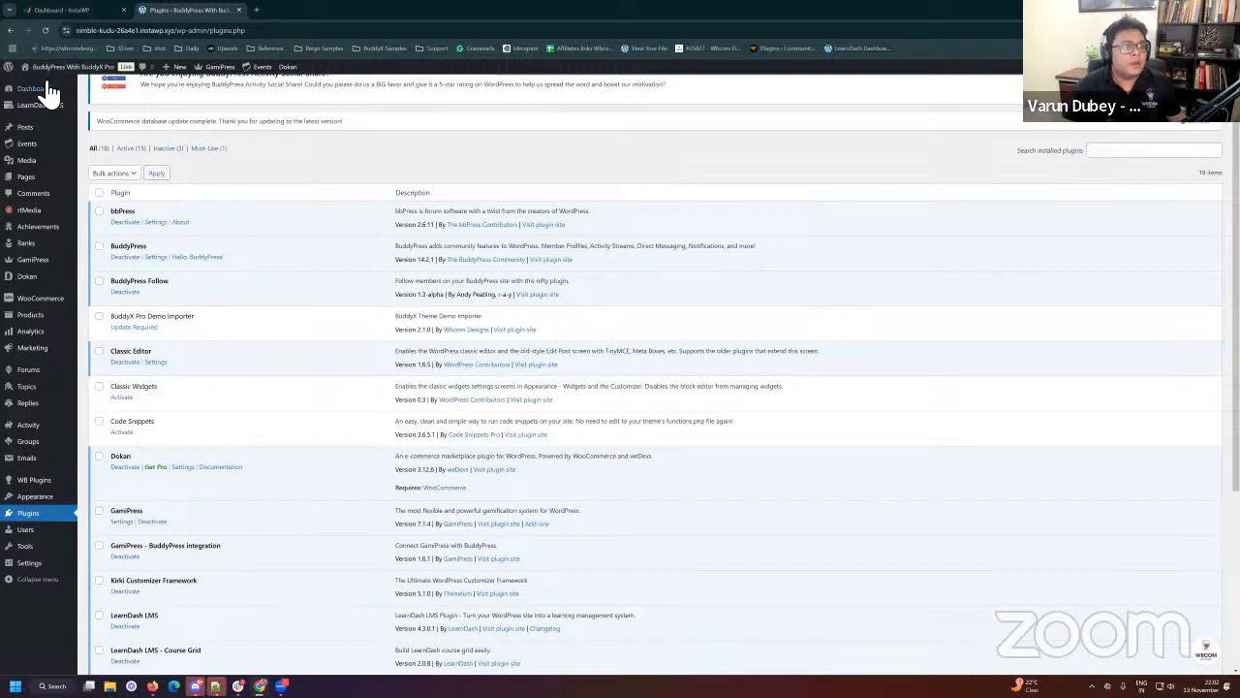
Step: Open the demo site's front end and look through the community activity feed
left_click(37, 96)
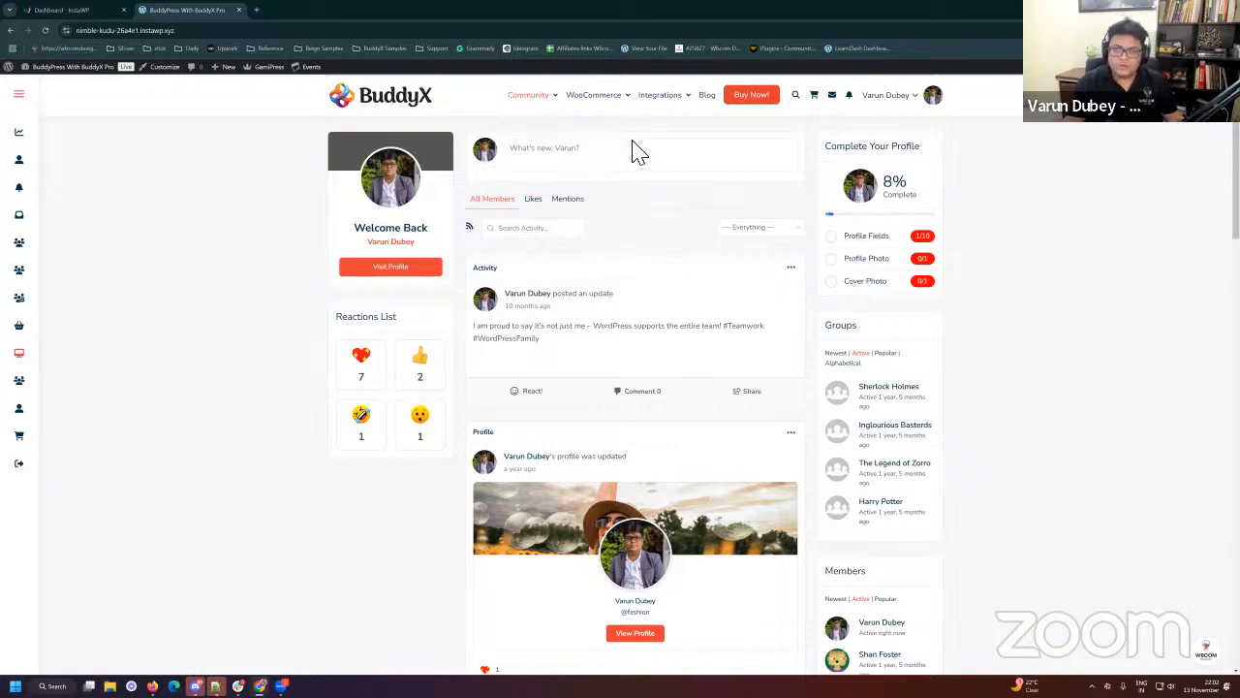
mouse_move(545, 97)
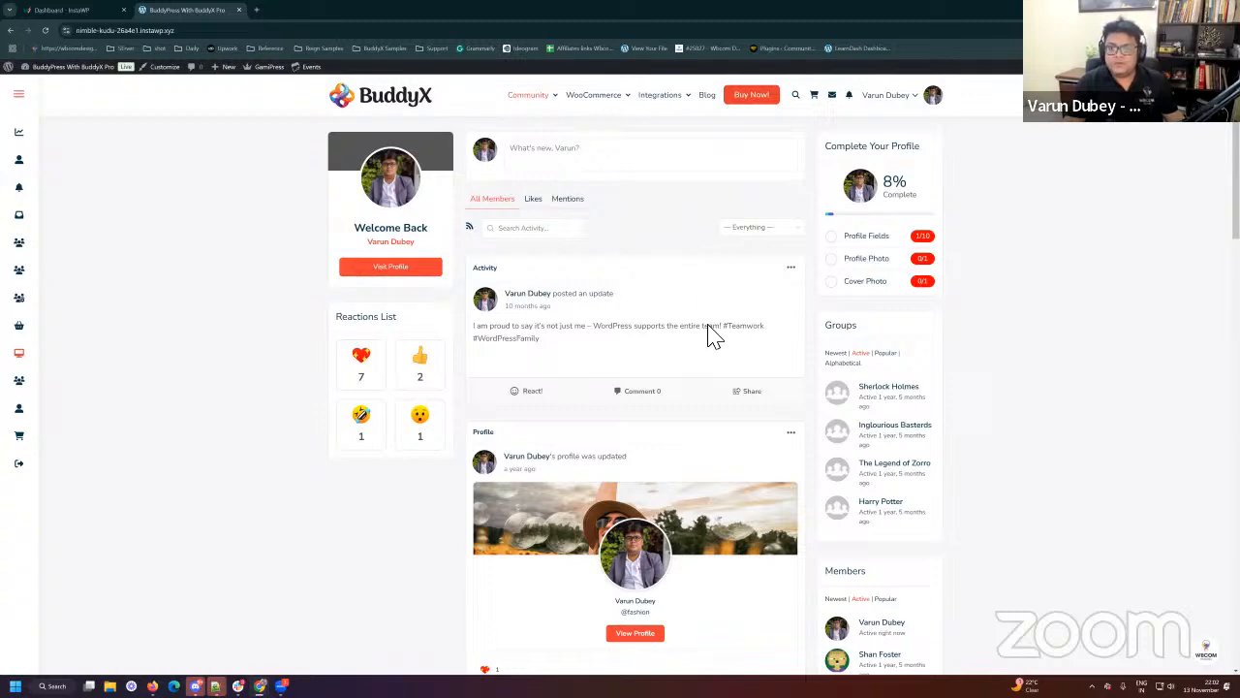
scroll(708, 338, "down", 6)
scroll(732, 455, "down", 6)
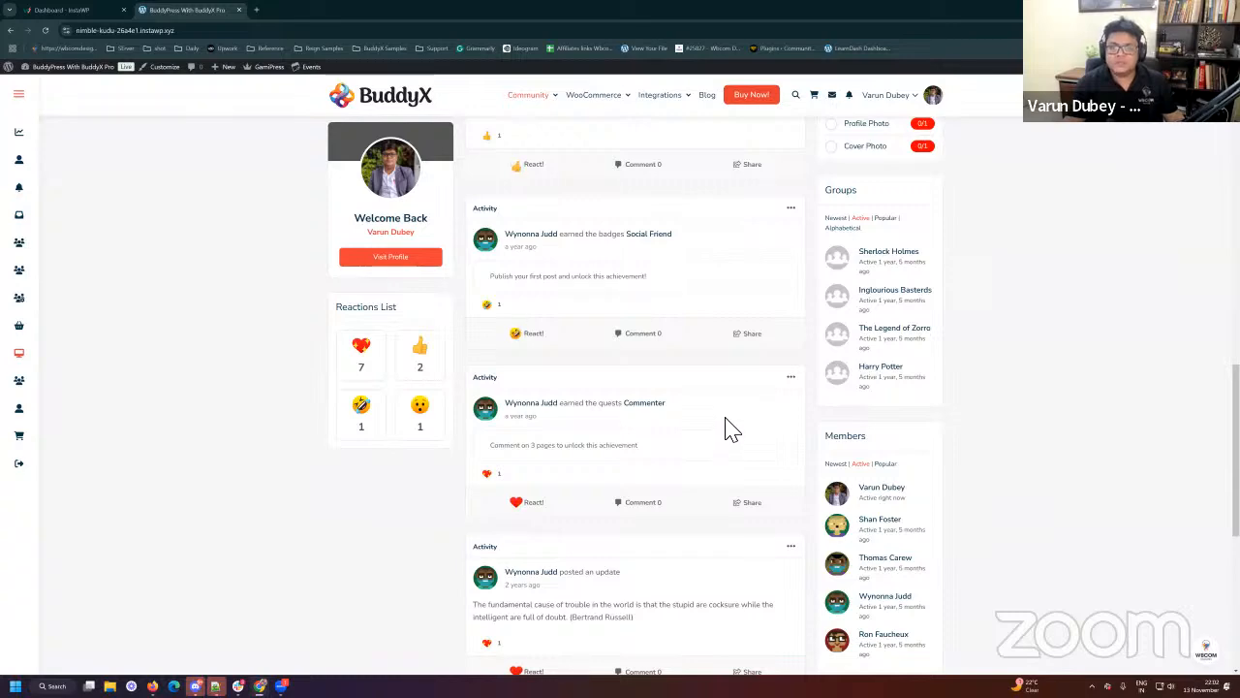
scroll(729, 434, "up", 5)
scroll(727, 412, "up", 5)
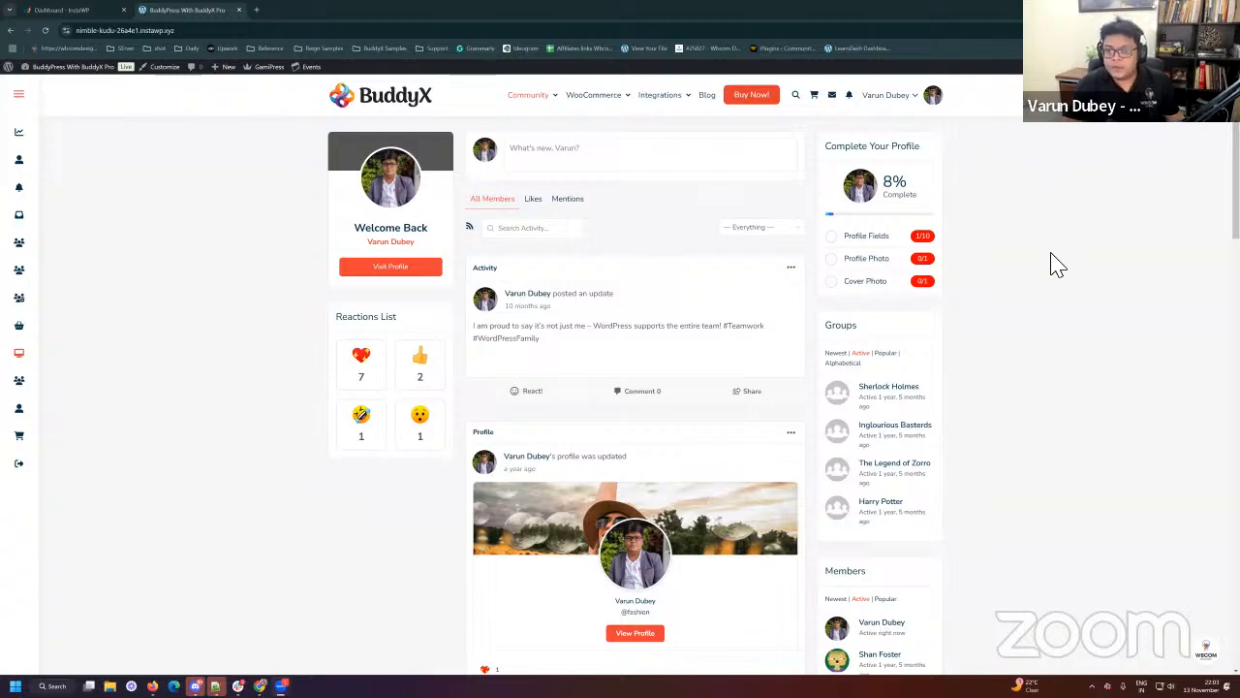
scroll(1052, 263, "down", 4)
scroll(1079, 197, "up", 4)
Step: Log out of the demo site and return to the InstaWP dashboard
mouse_move(1167, 67)
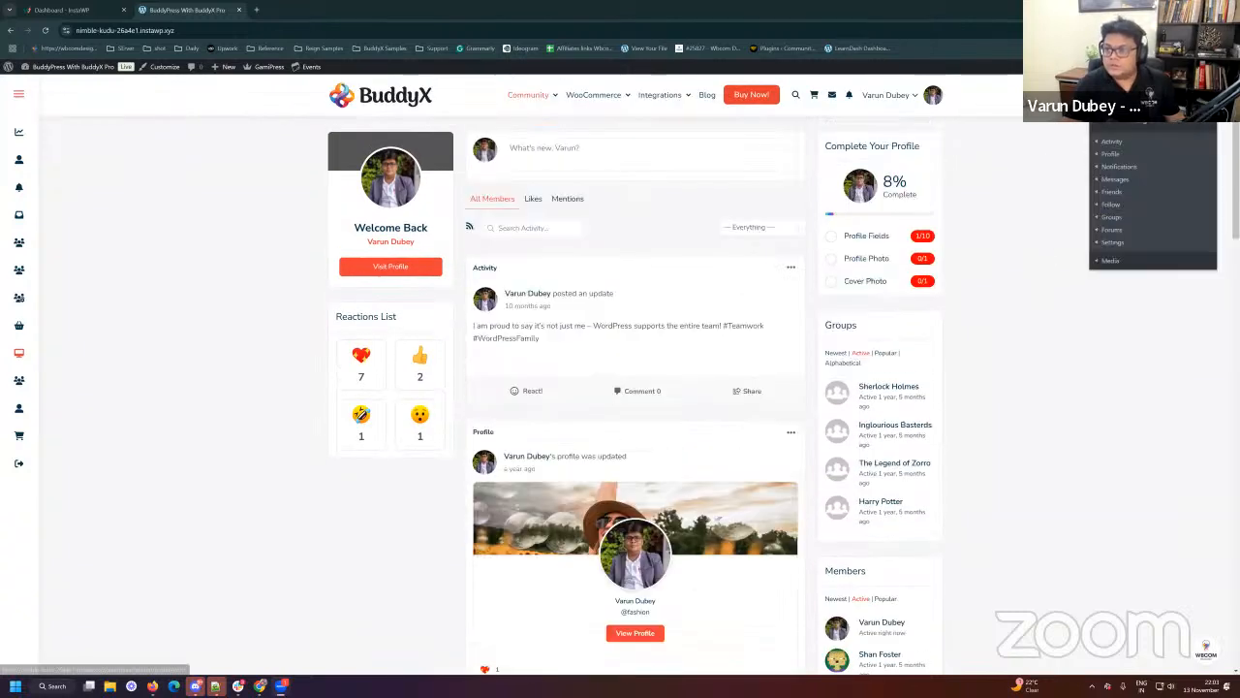
left_click(1162, 124)
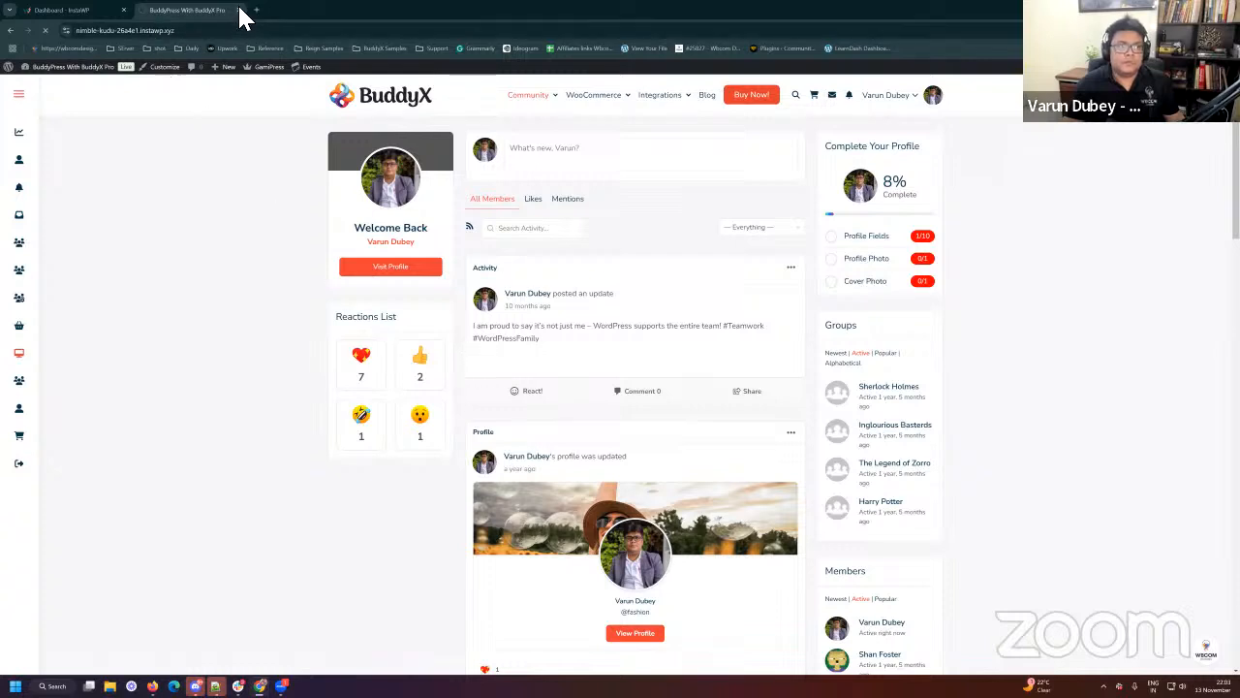
left_click(59, 8)
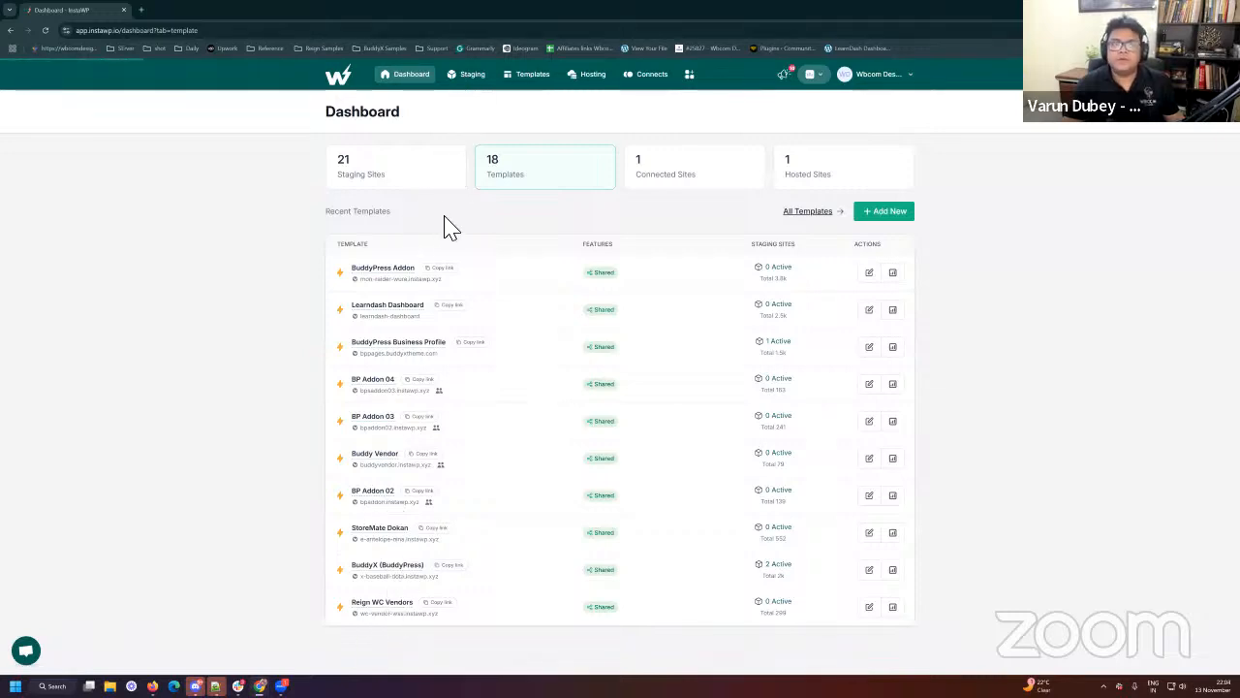
Step: Open the WordPress admin of the x-baseball-dota staging site from the second page of InstaWP's staging sites
left_click(376, 523)
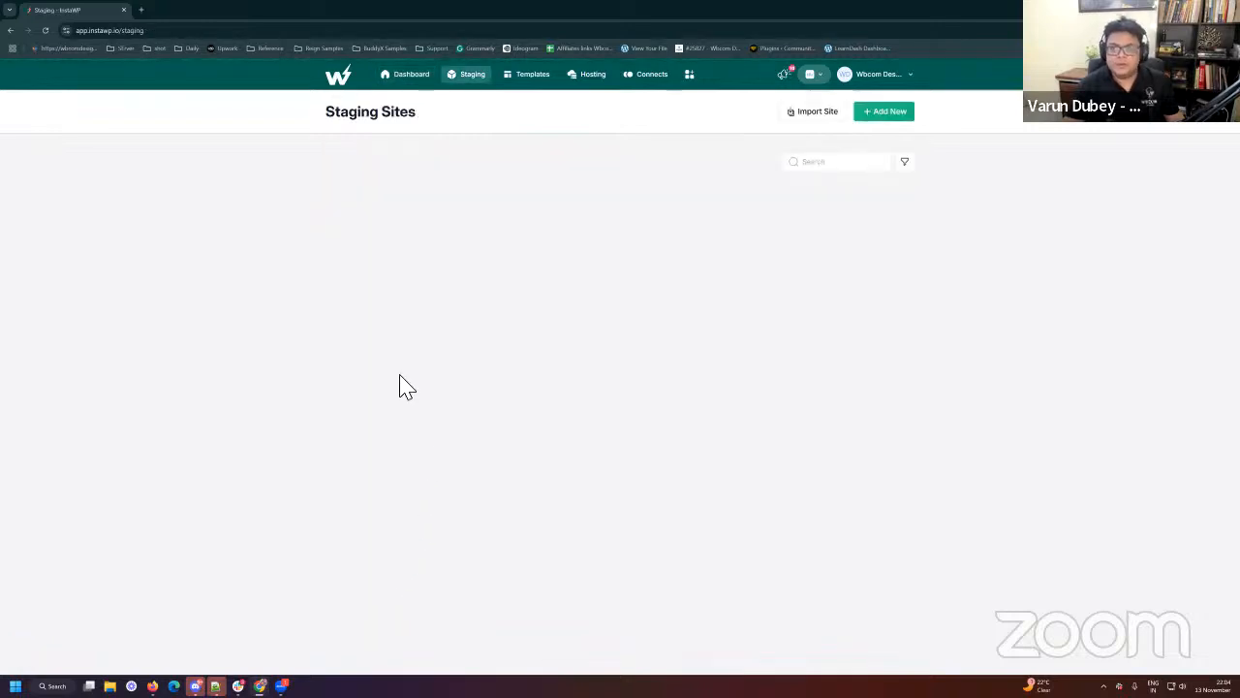
scroll(479, 518, "down", 2)
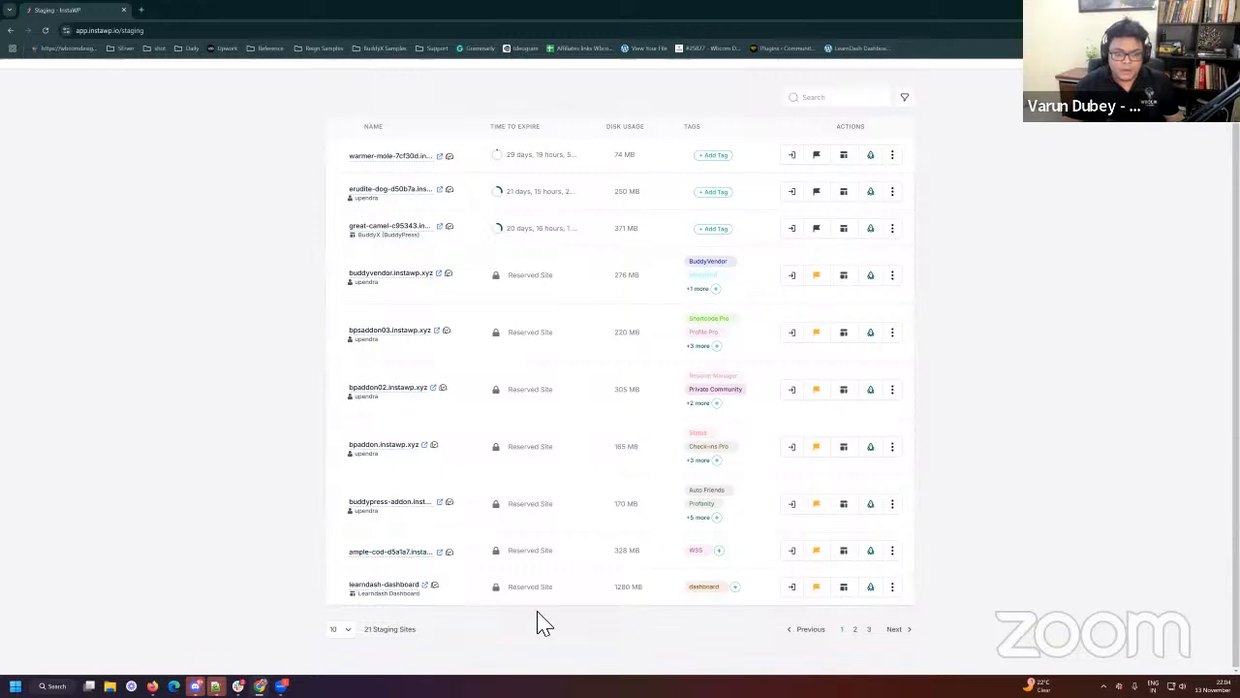
left_click(857, 630)
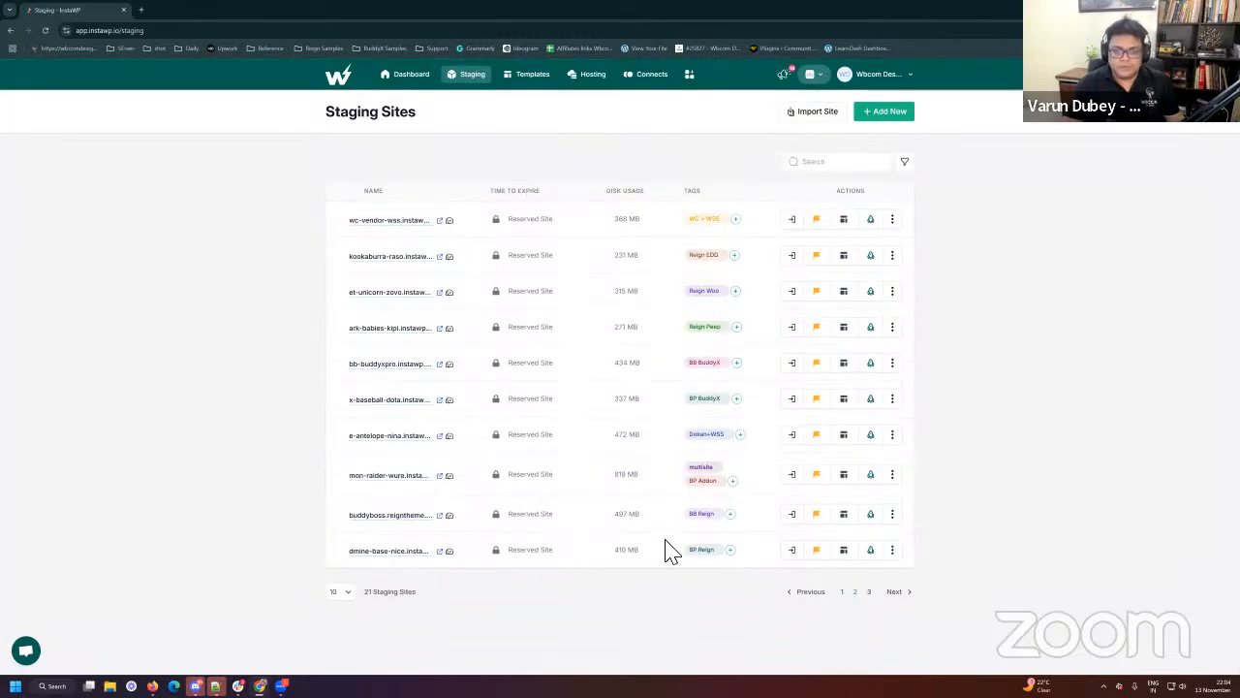
left_click(792, 400)
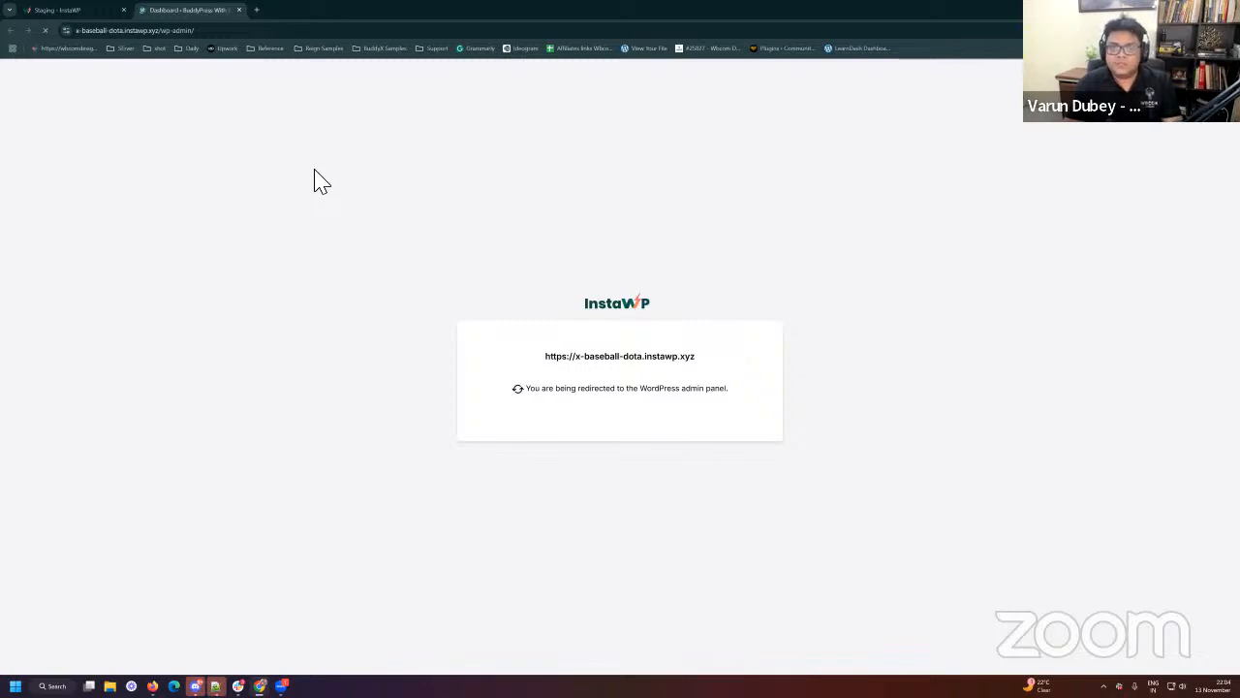
scroll(102, 349, "down", 1)
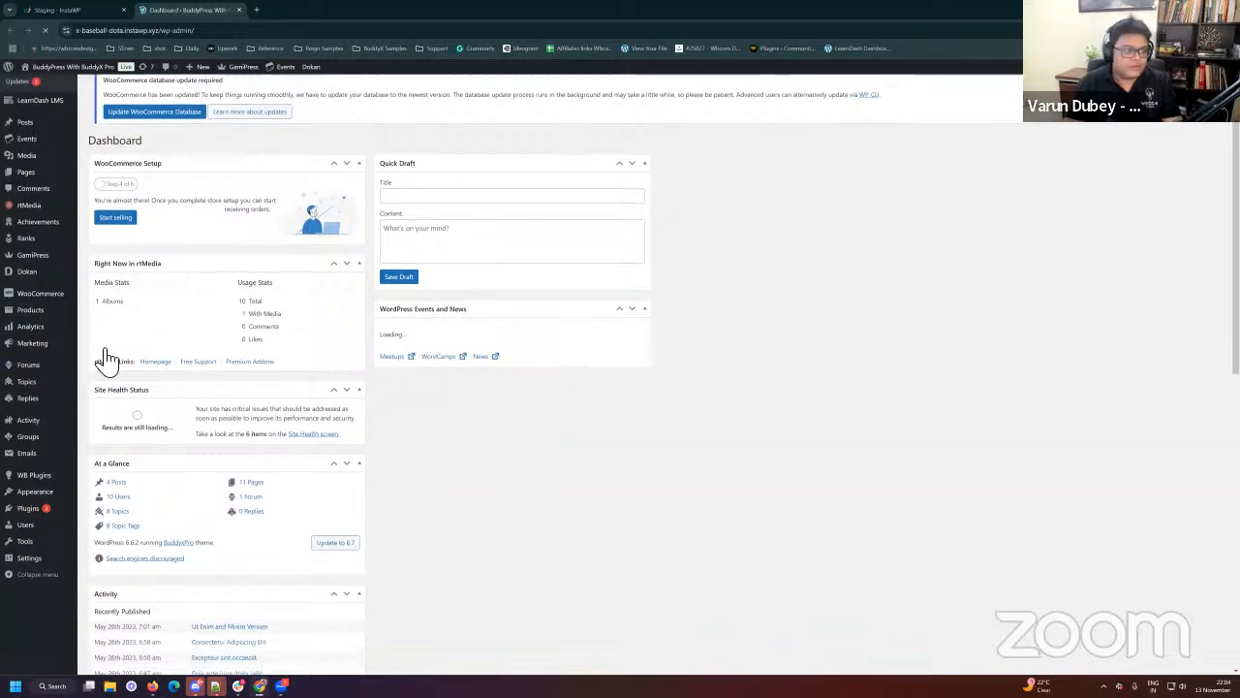
scroll(112, 126, "up", 1)
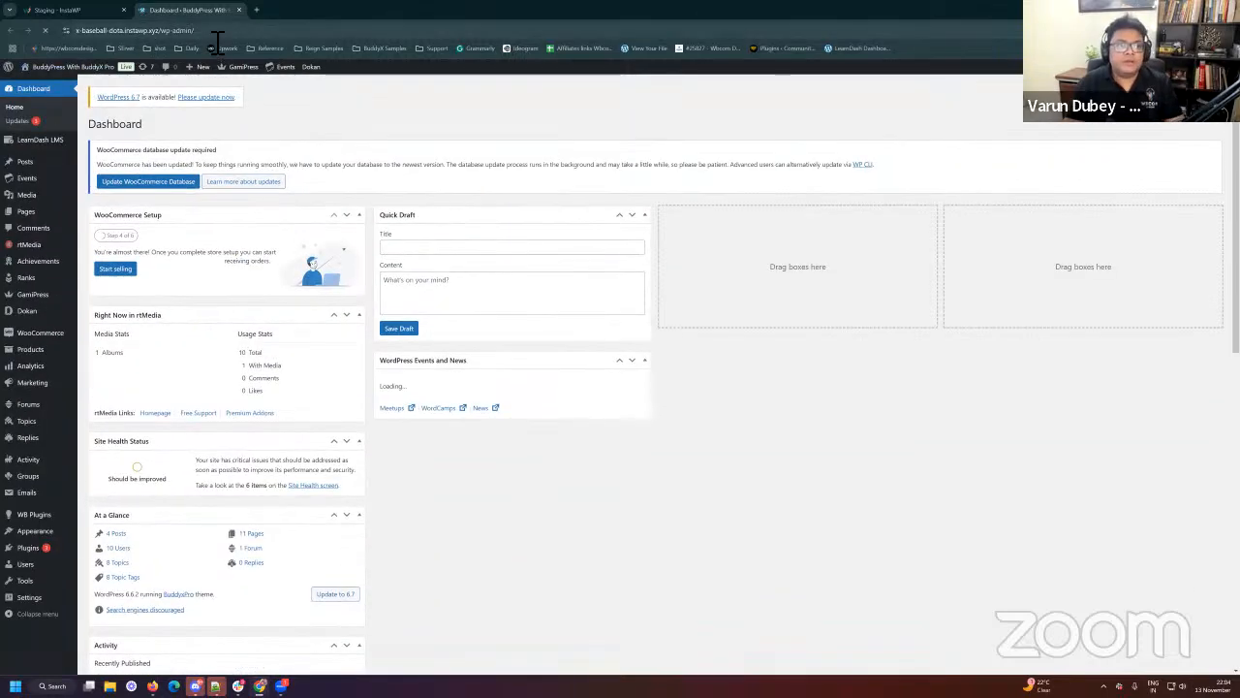
Step: View the staging site's wp-admin login page in a new incognito window, and return to the admin dashboard
left_click(217, 34)
key("ctrl+c")
left_click(1229, 31)
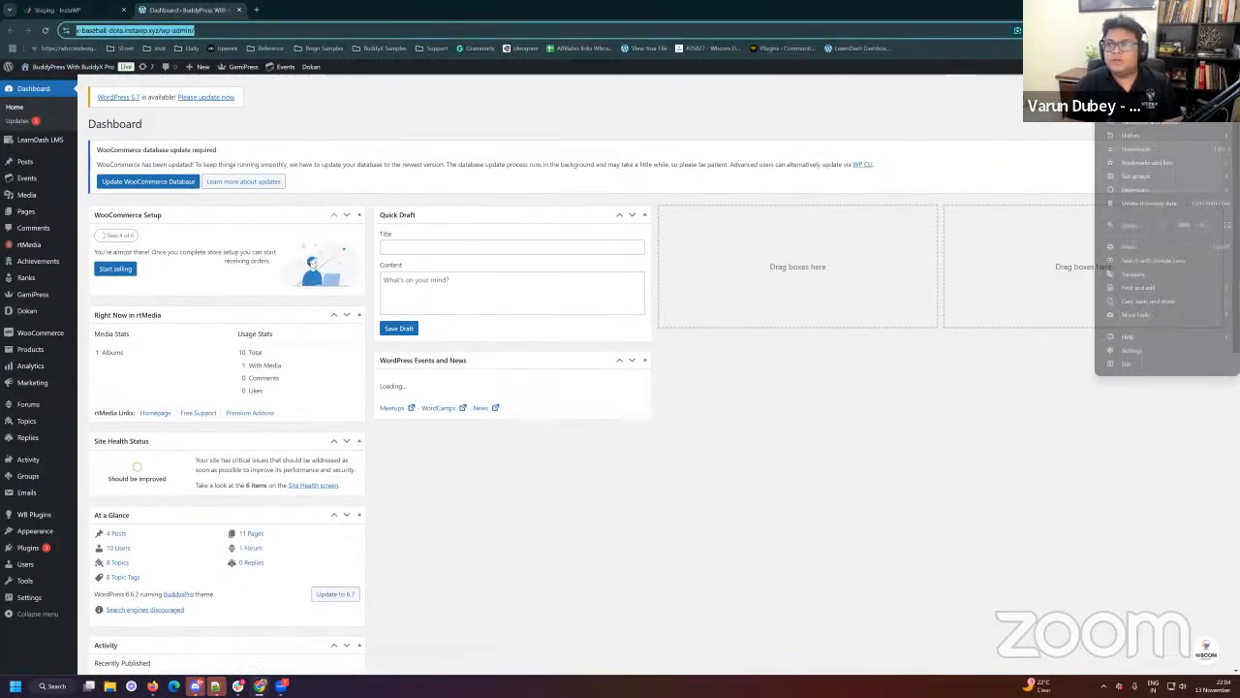
left_click(1150, 80)
key("ctrl+v")
key("Return")
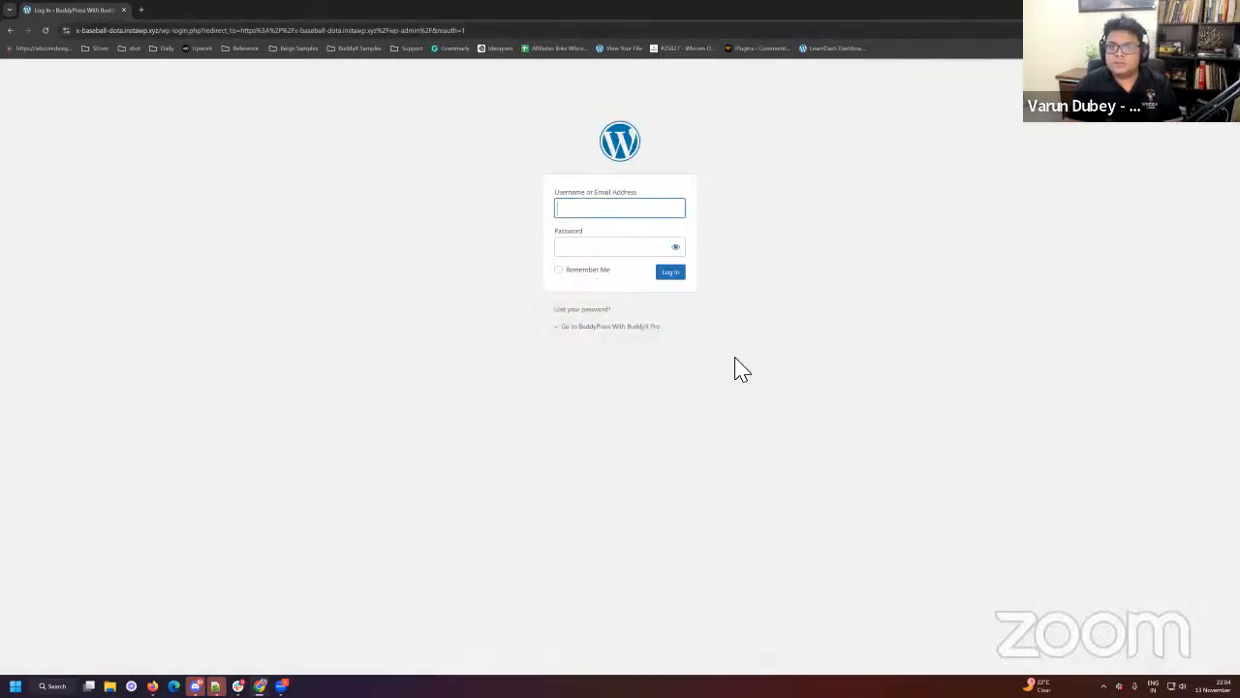
left_click(890, 317)
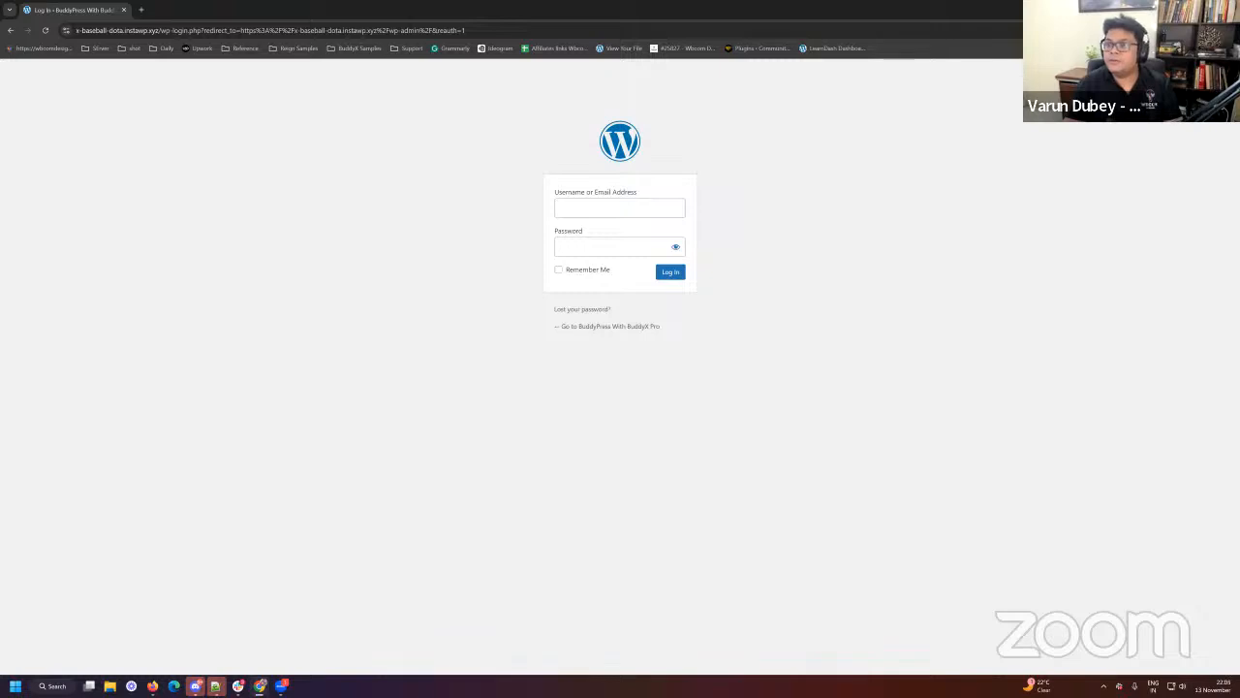
key("alt+Tab")
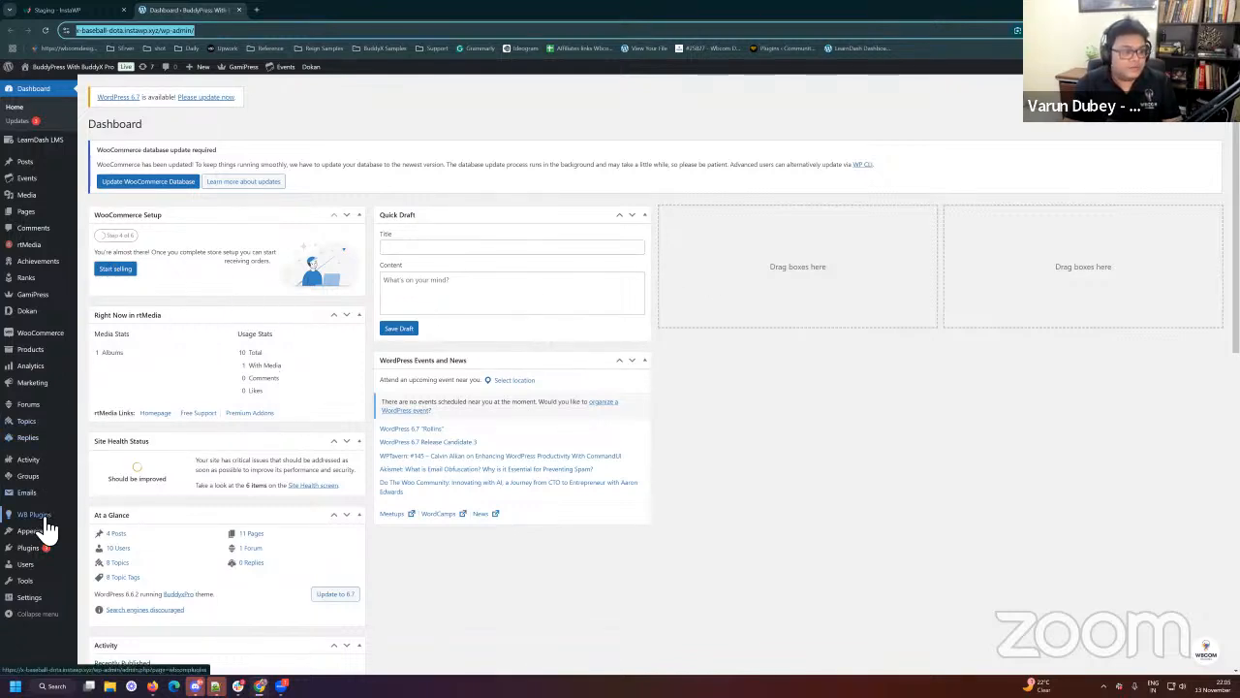
Step: In the theme customizer's WP Login section, enable logo customization and set cropped-buddyx-logo-transparent-2.png as the custom logo
mouse_move(58, 532)
left_click(111, 513)
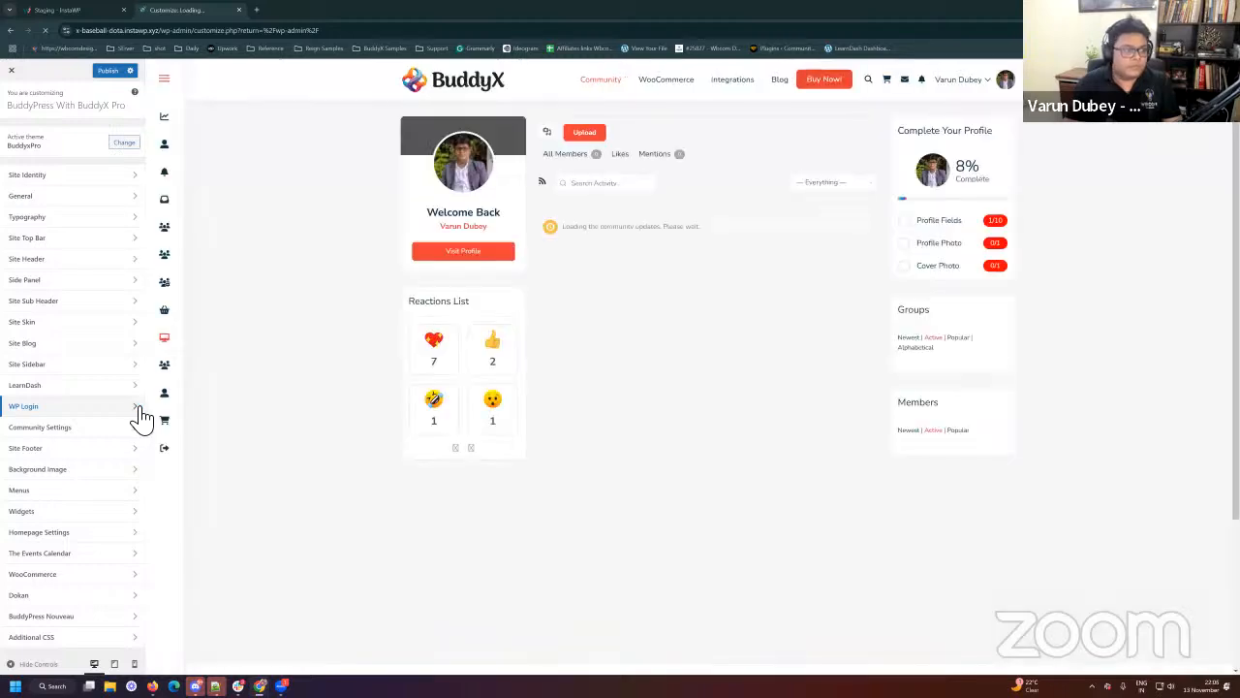
left_click(136, 408)
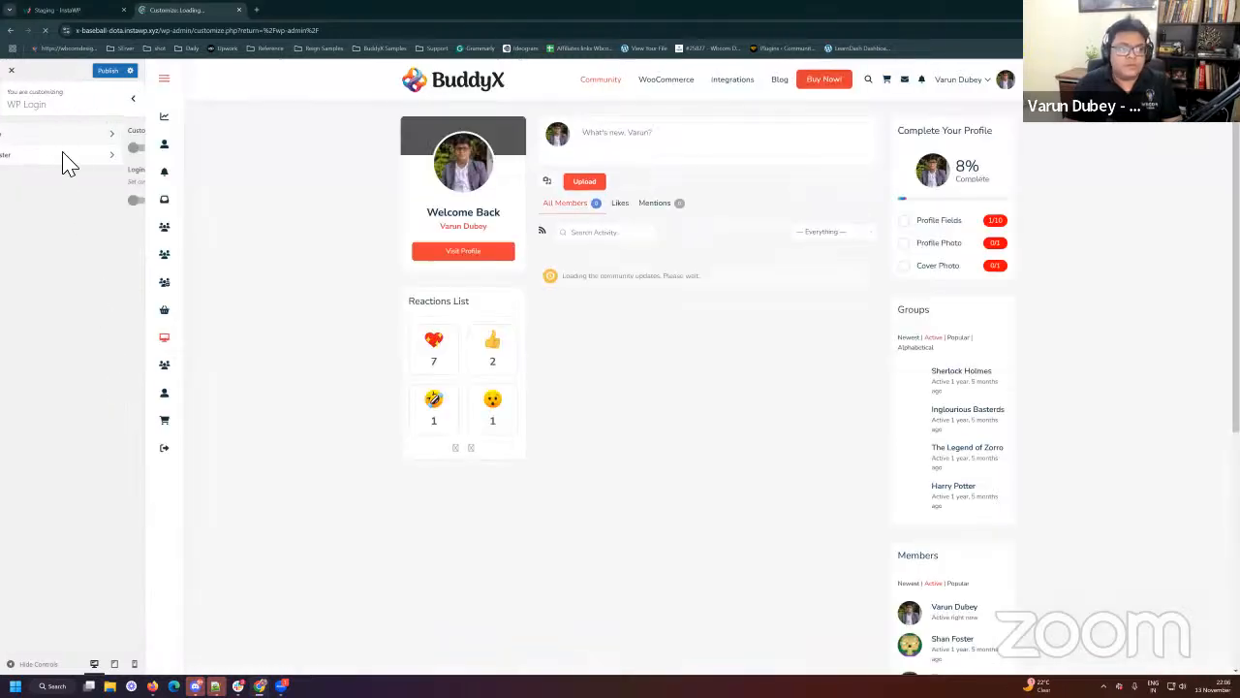
left_click(17, 150)
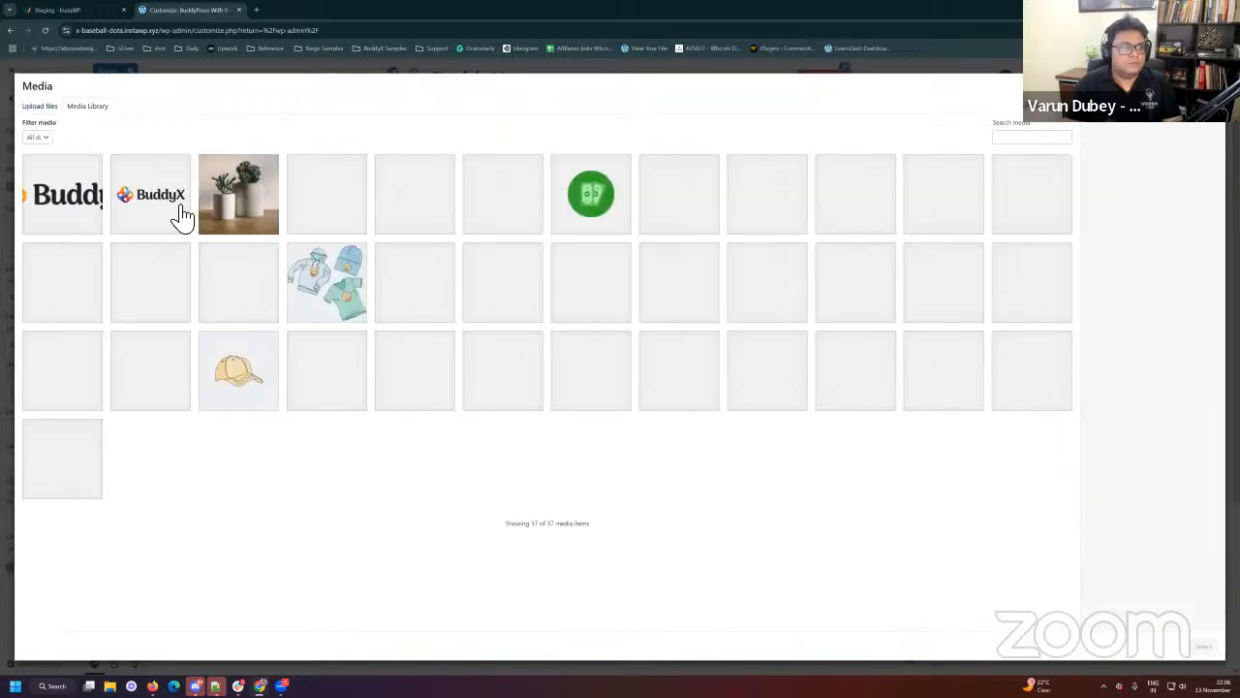
left_click(70, 204)
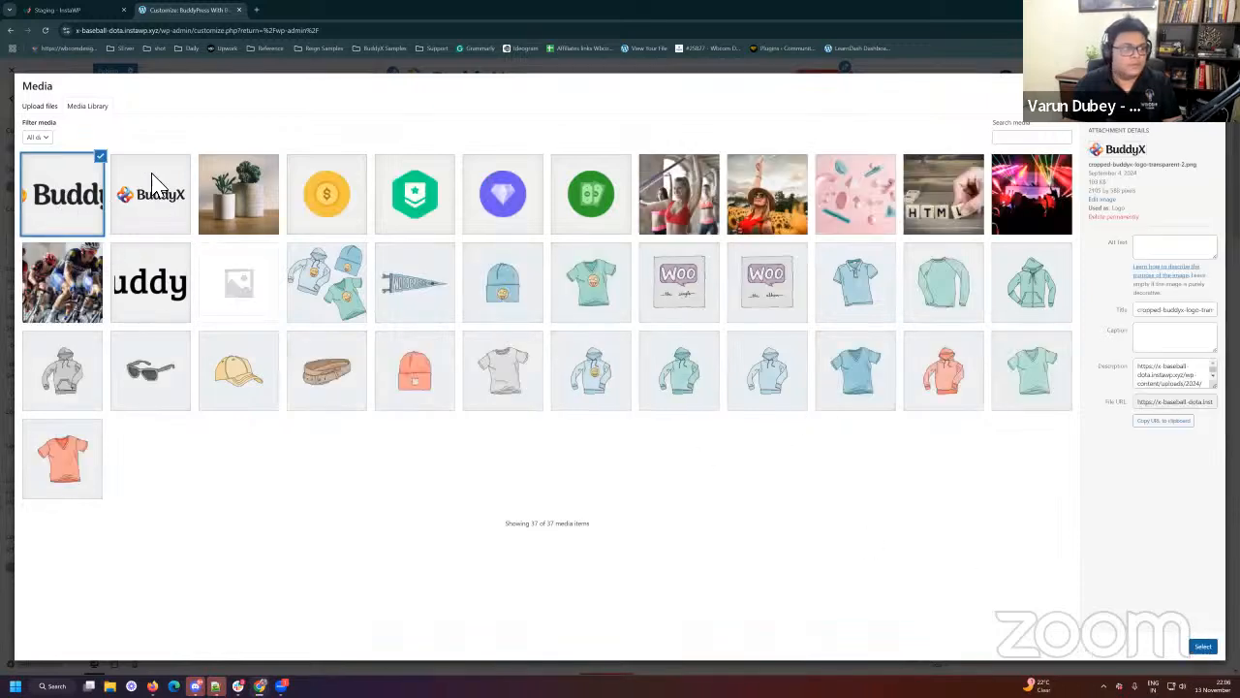
left_click(1202, 645)
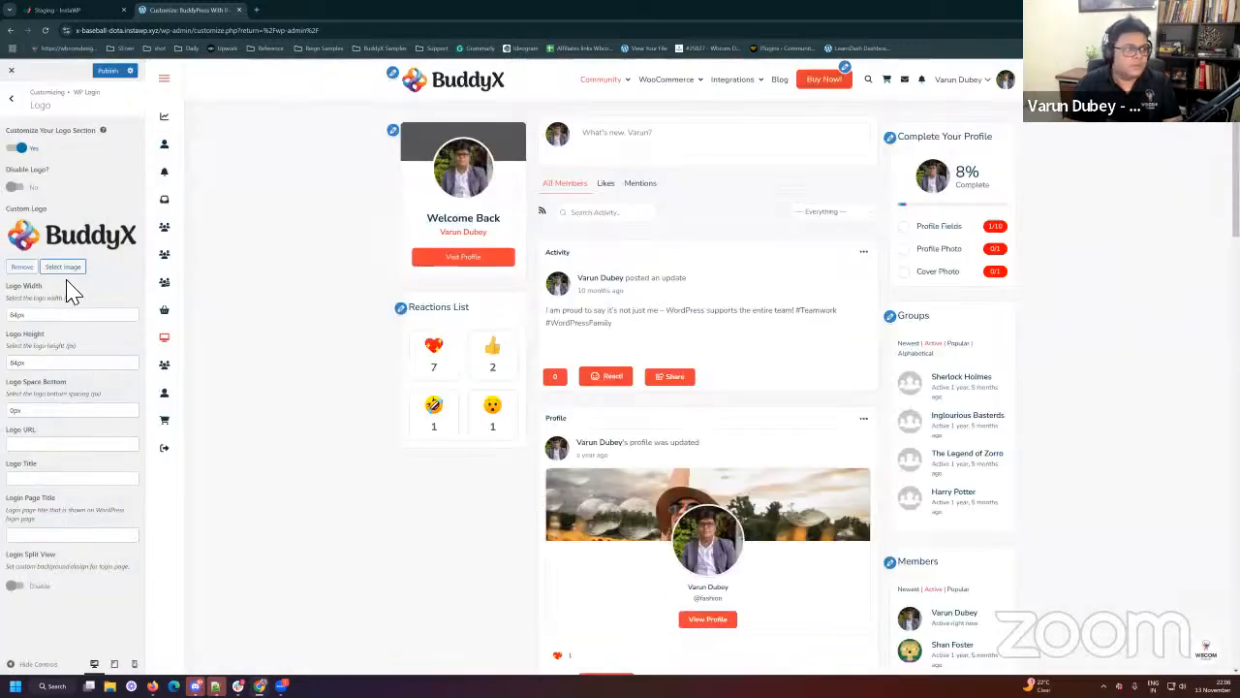
double_click(12, 317)
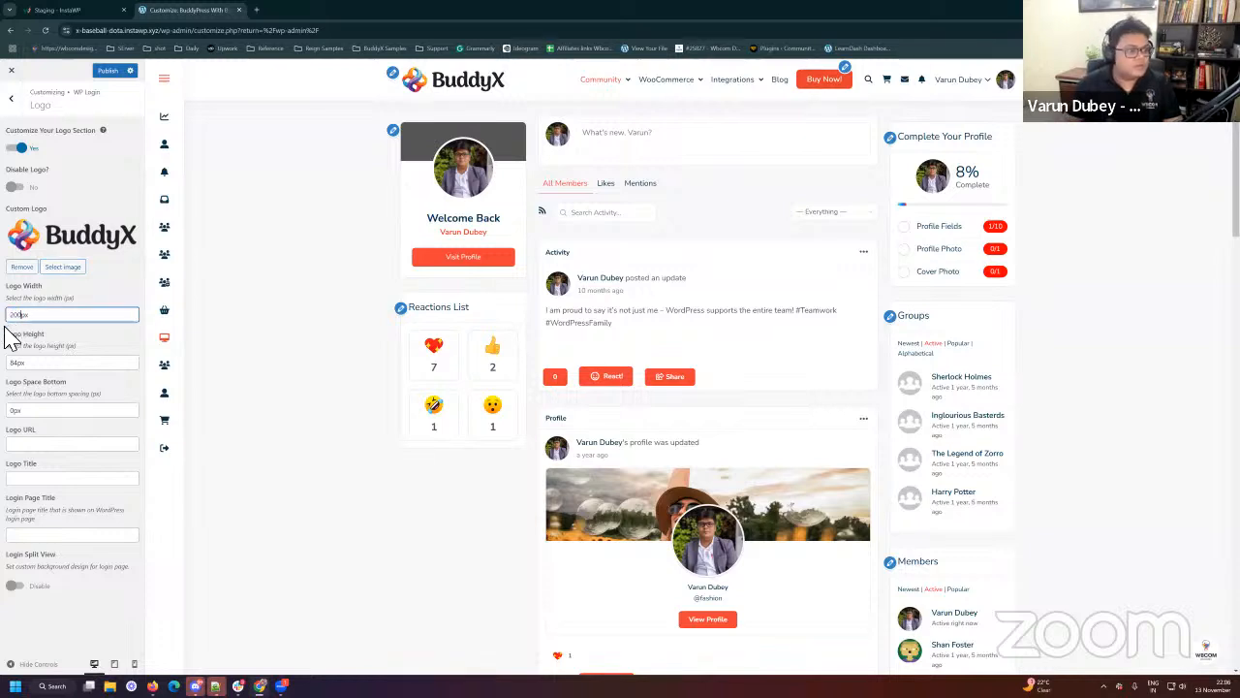
double_click(11, 363)
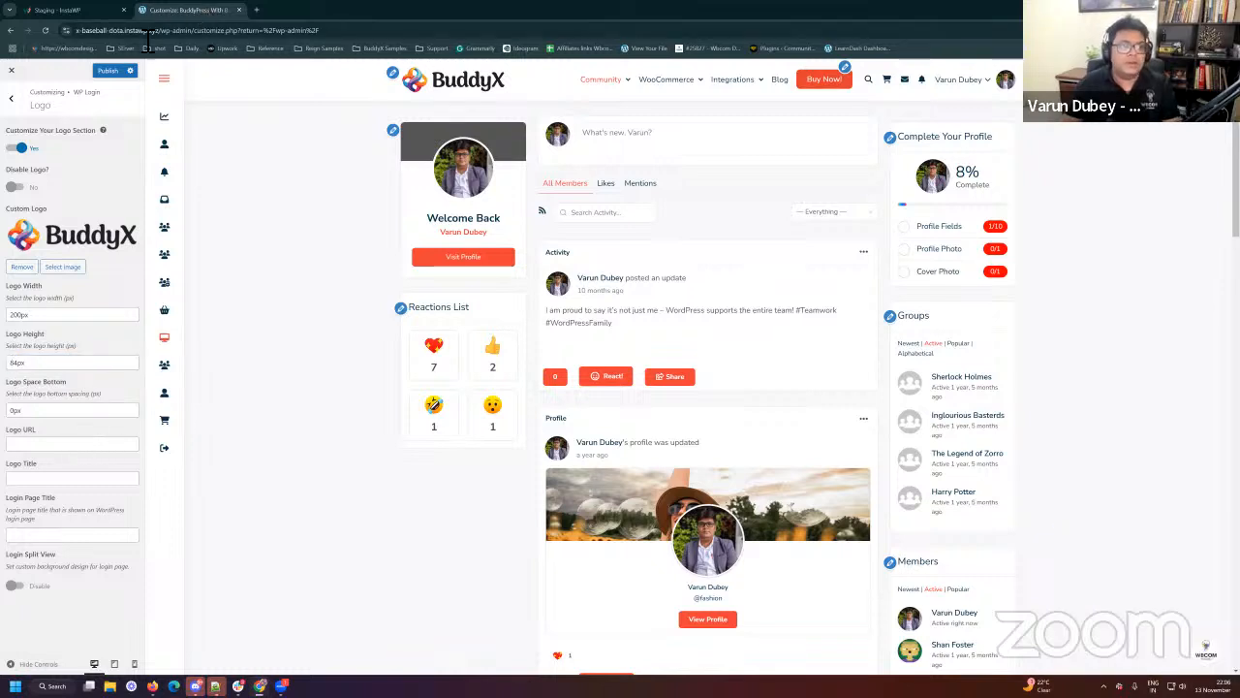
left_click_drag(161, 31, 8, 33)
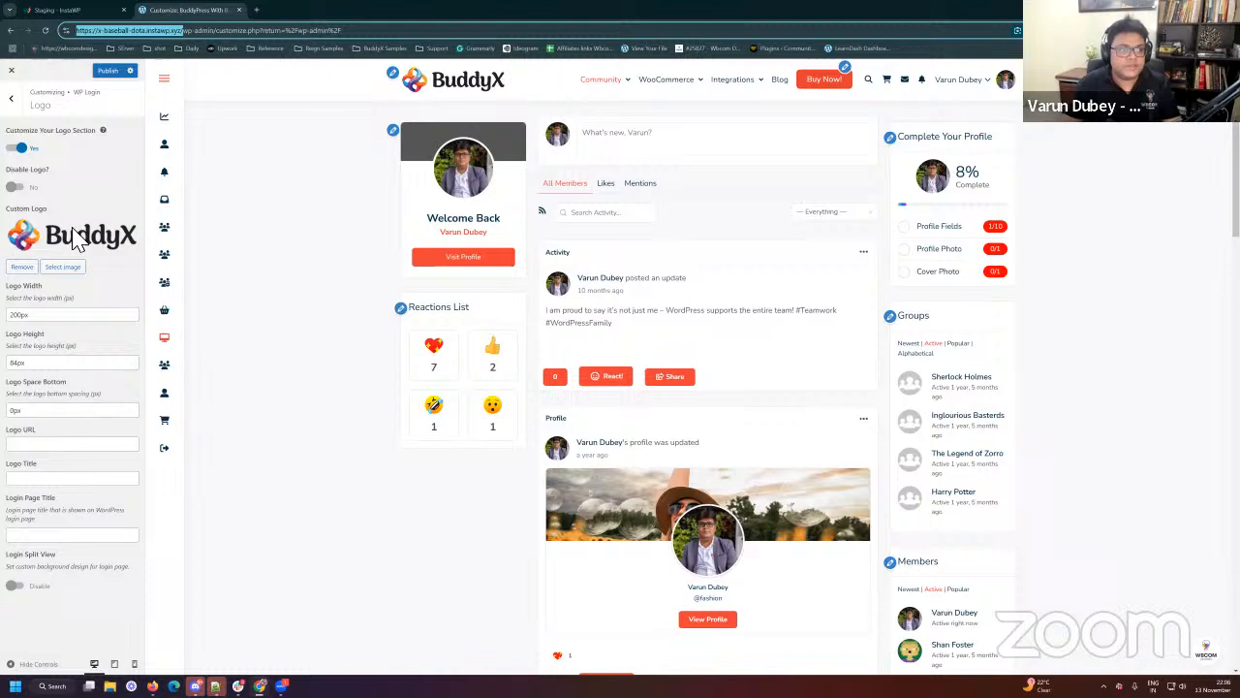
key("ctrl+c")
left_click(48, 444)
key("ctrl+v")
Step: Set the logo title to BuddyX and publish the login logo settings
left_click(76, 479)
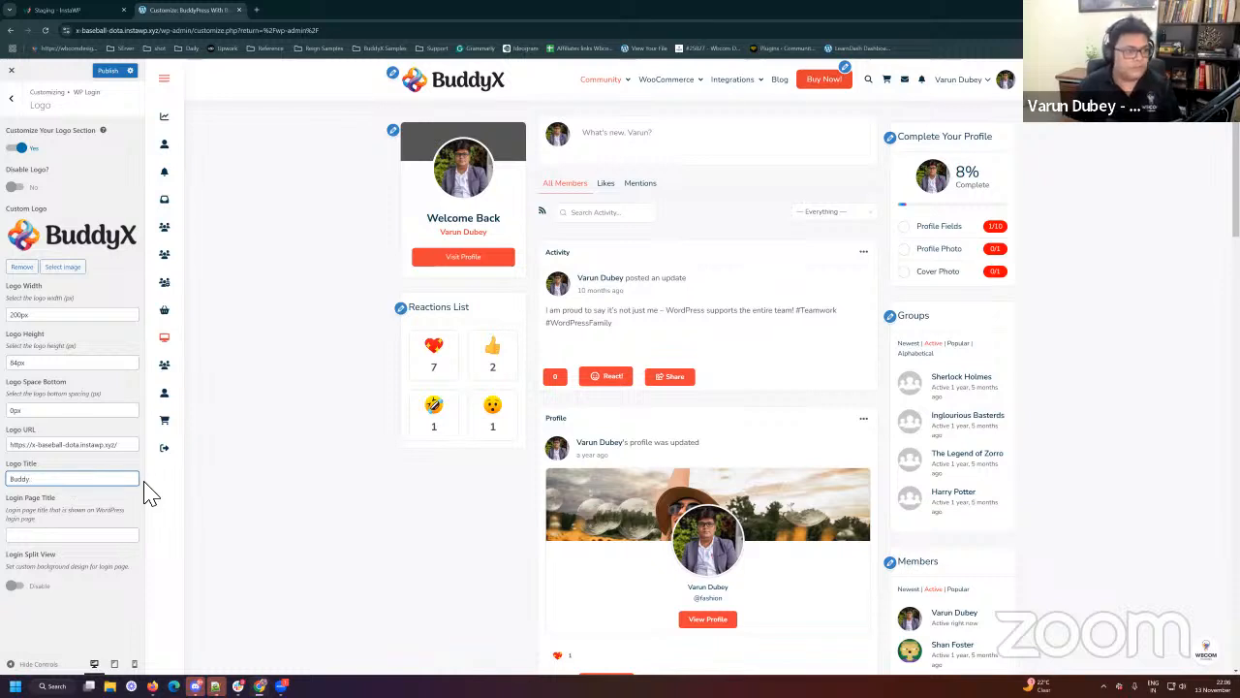
type("BuddyX")
left_click(107, 71)
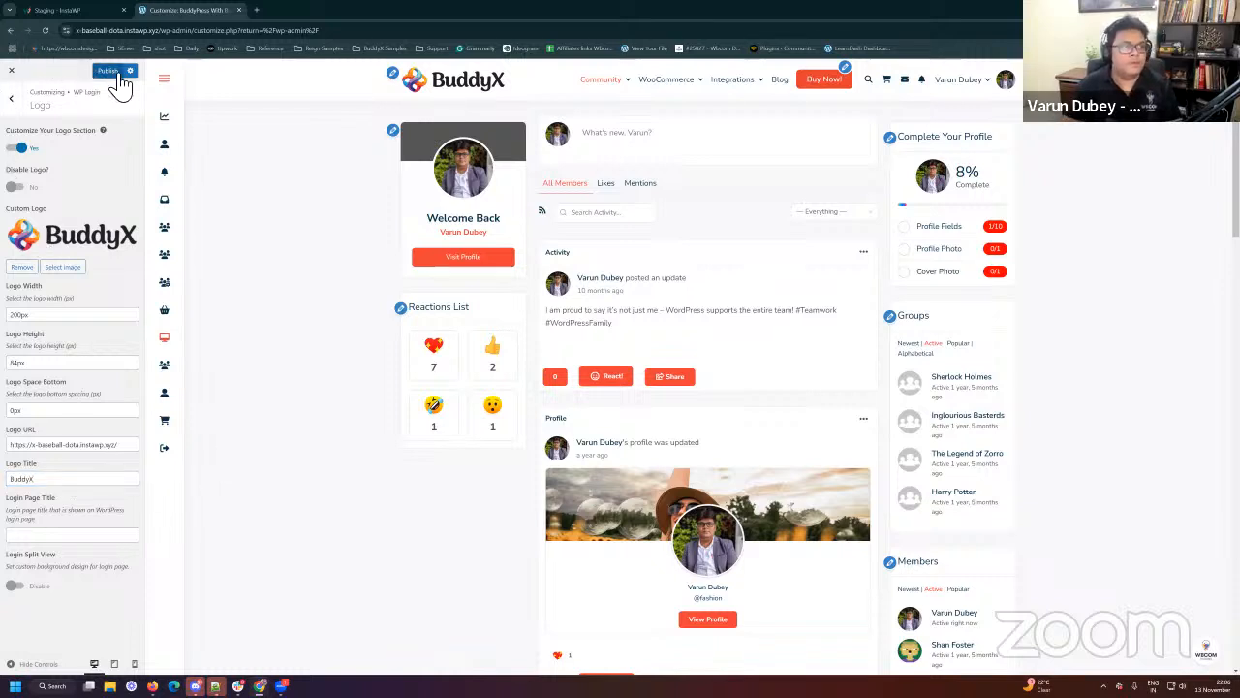
left_click_drag(158, 31, 77, 33)
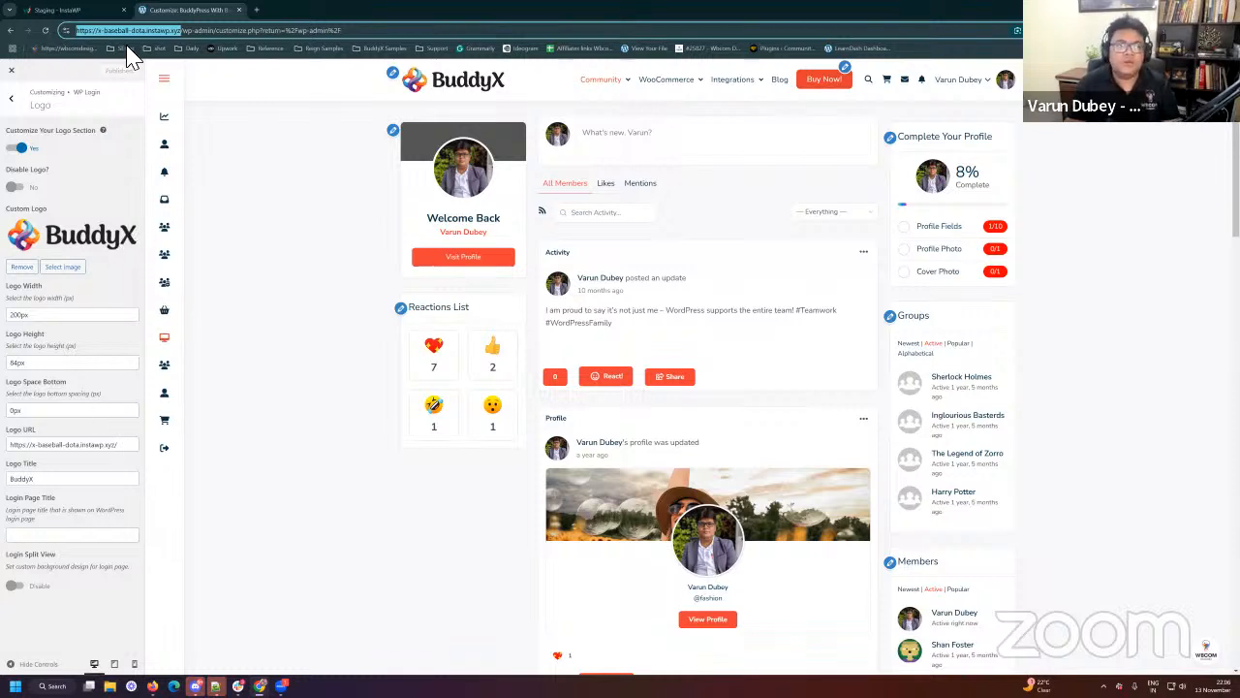
triple_click(33, 451)
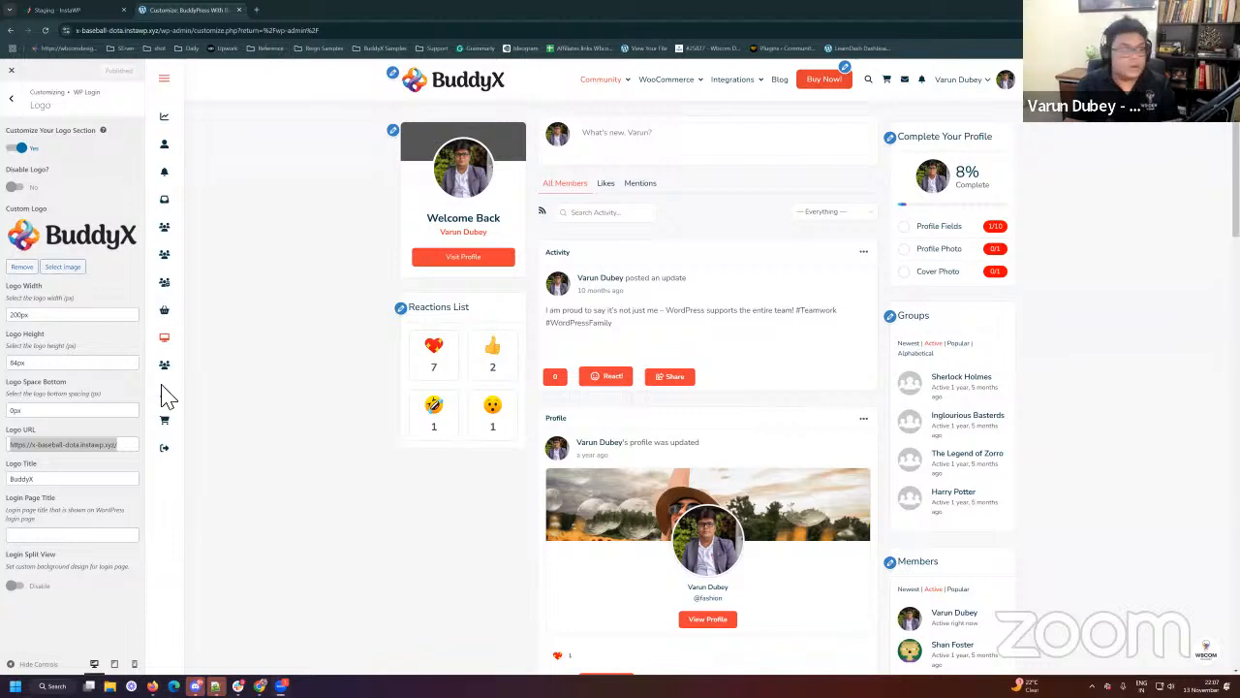
Step: Try the preset designs in WP Login's Themes section, publish with the third one, and turn theme selection off again
left_click(11, 99)
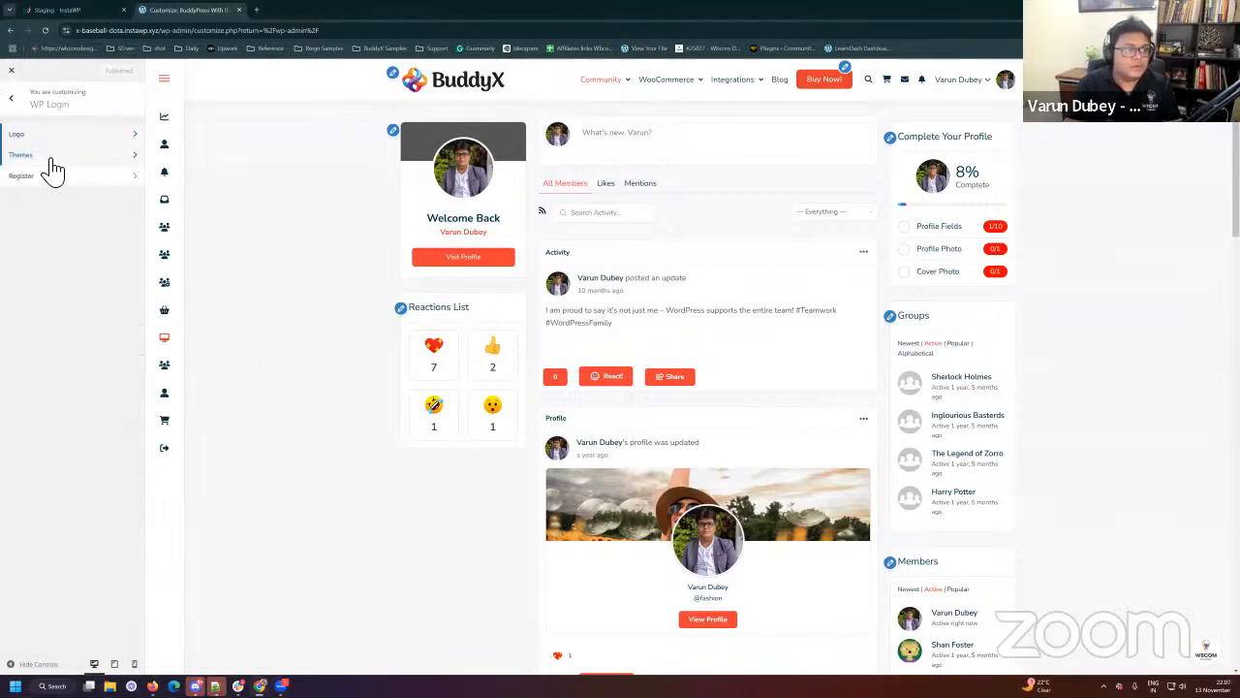
left_click(44, 158)
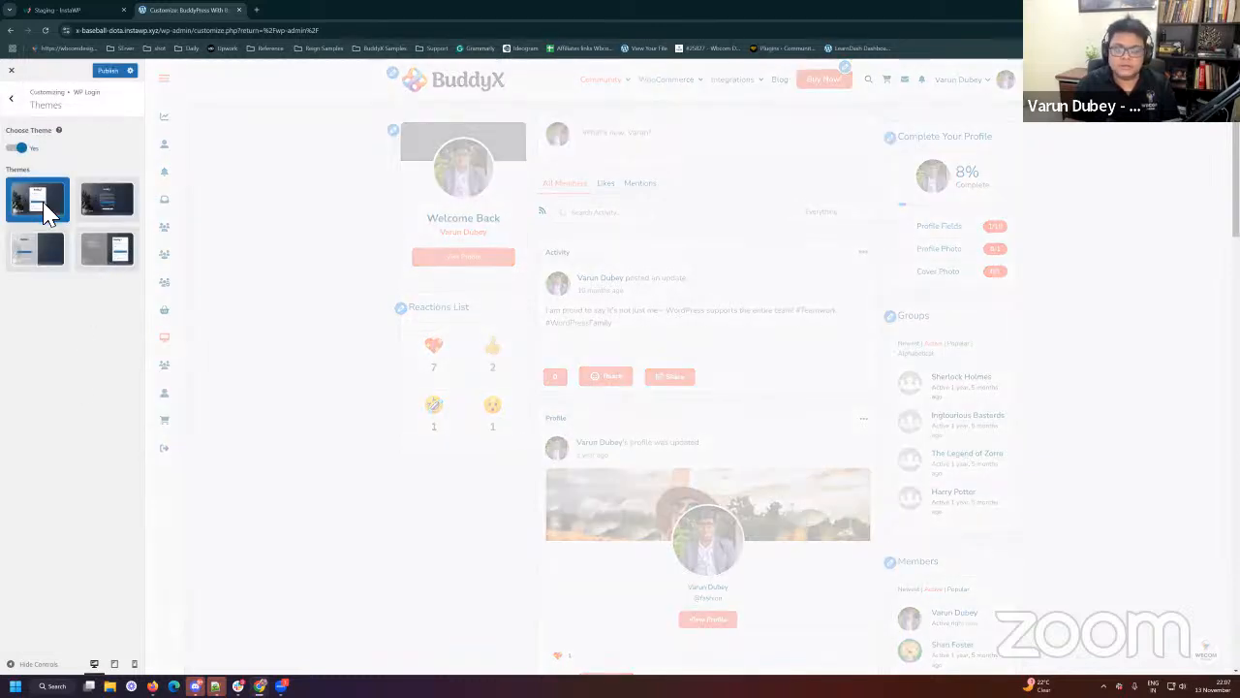
left_click(98, 214)
left_click(44, 262)
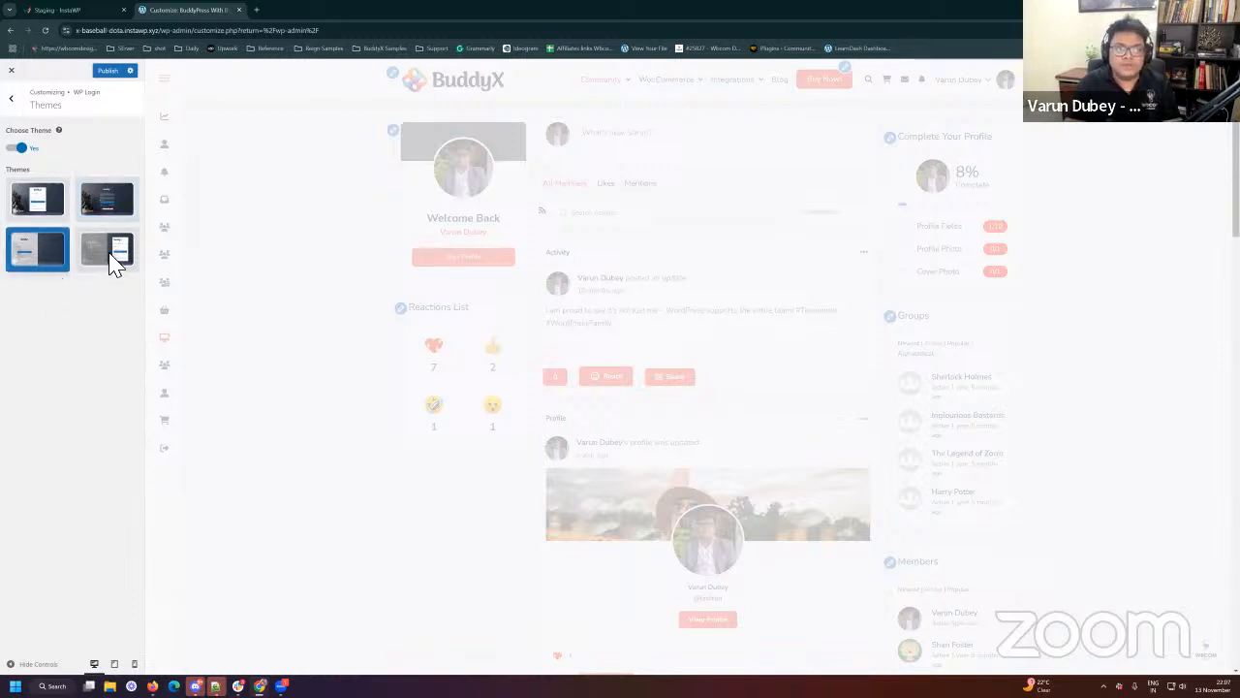
left_click(113, 73)
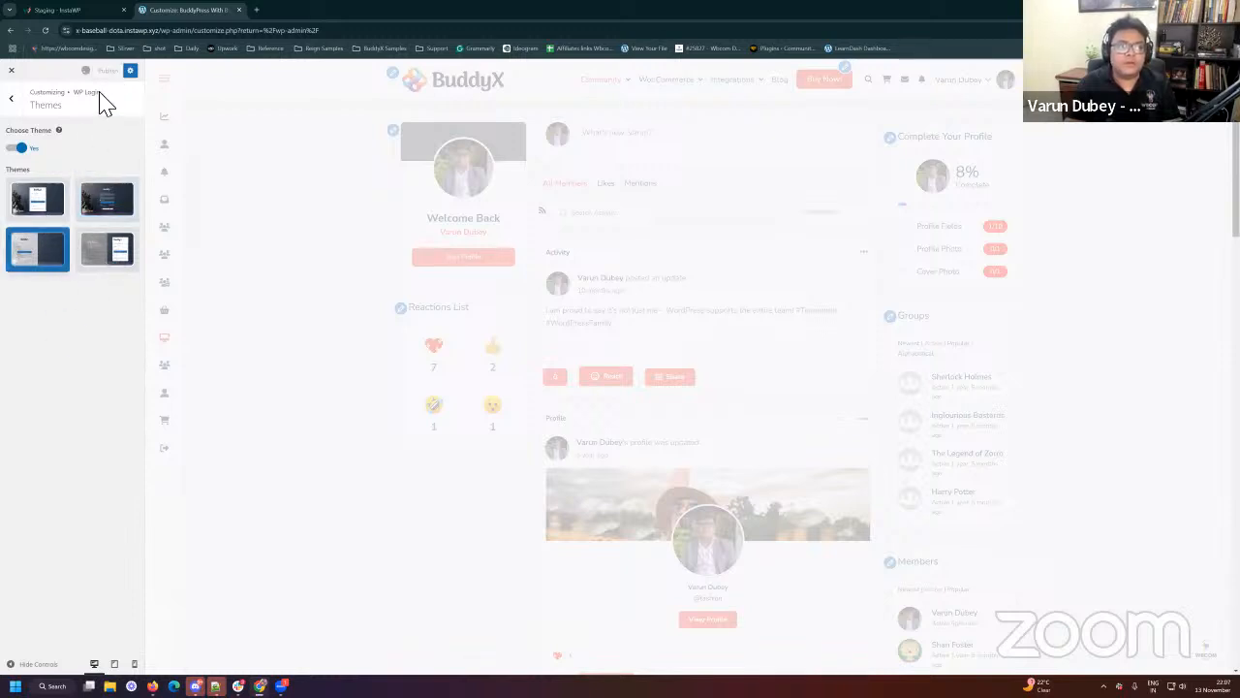
left_click(19, 148)
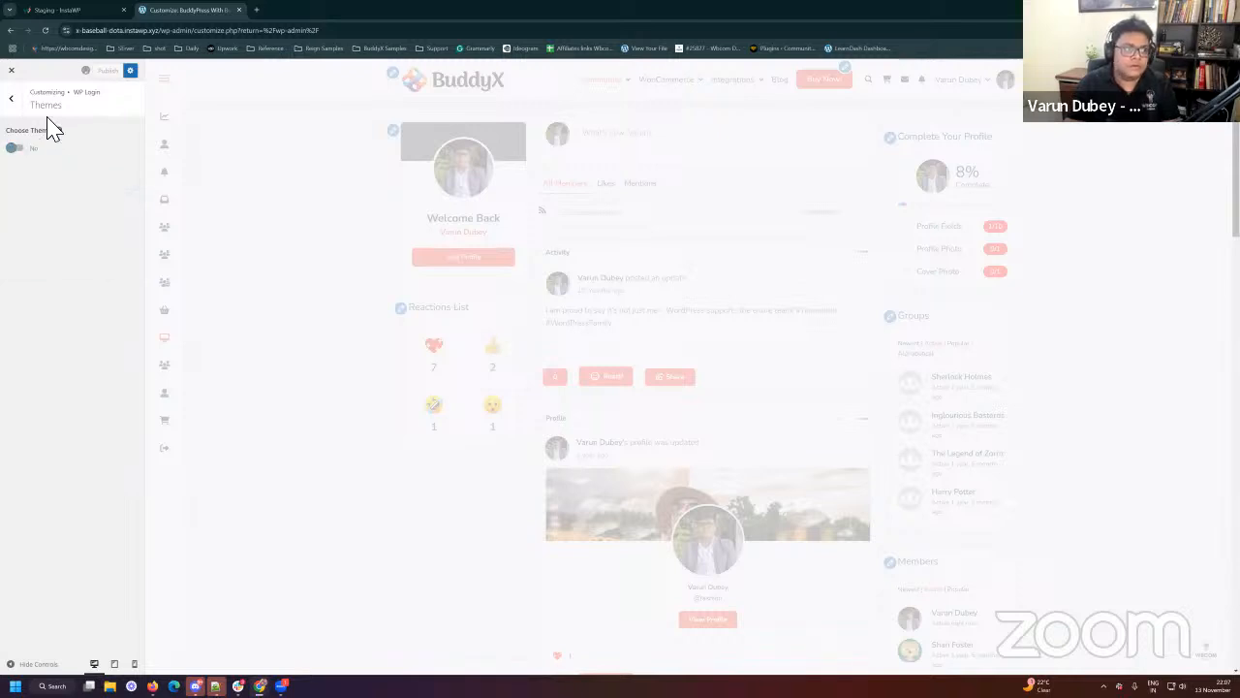
left_click(107, 70)
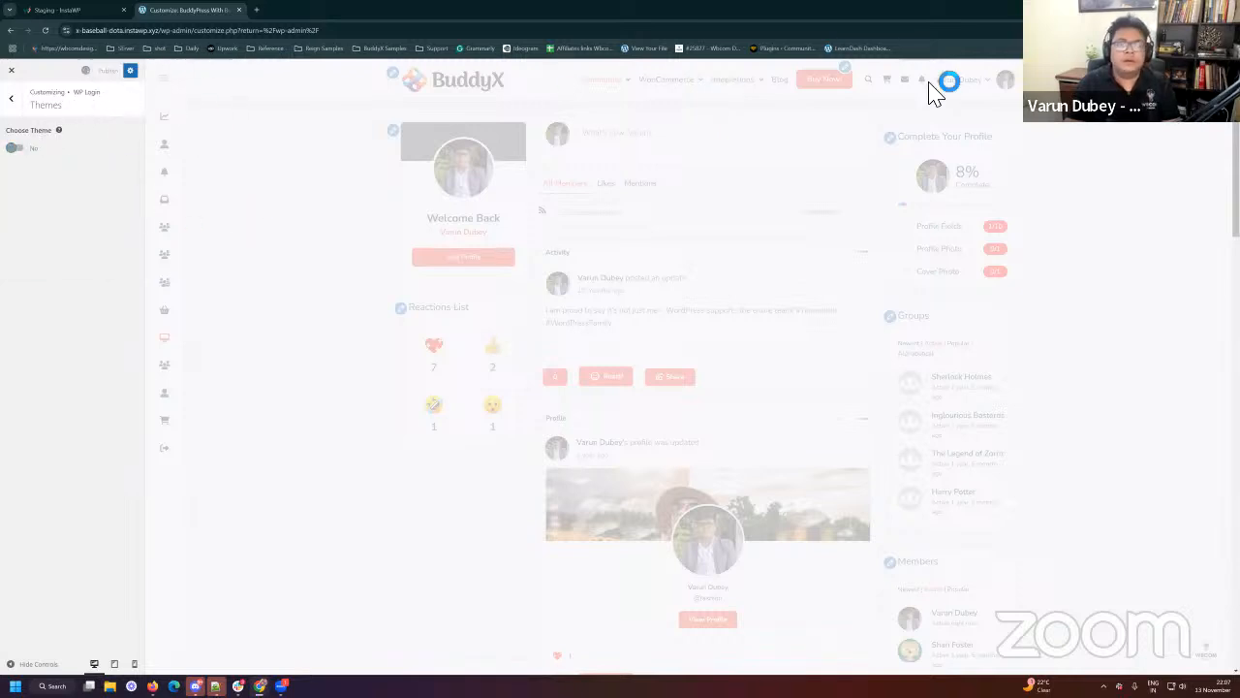
Step: Open the staging site in a new incognito window and view its login page
left_click(1230, 30)
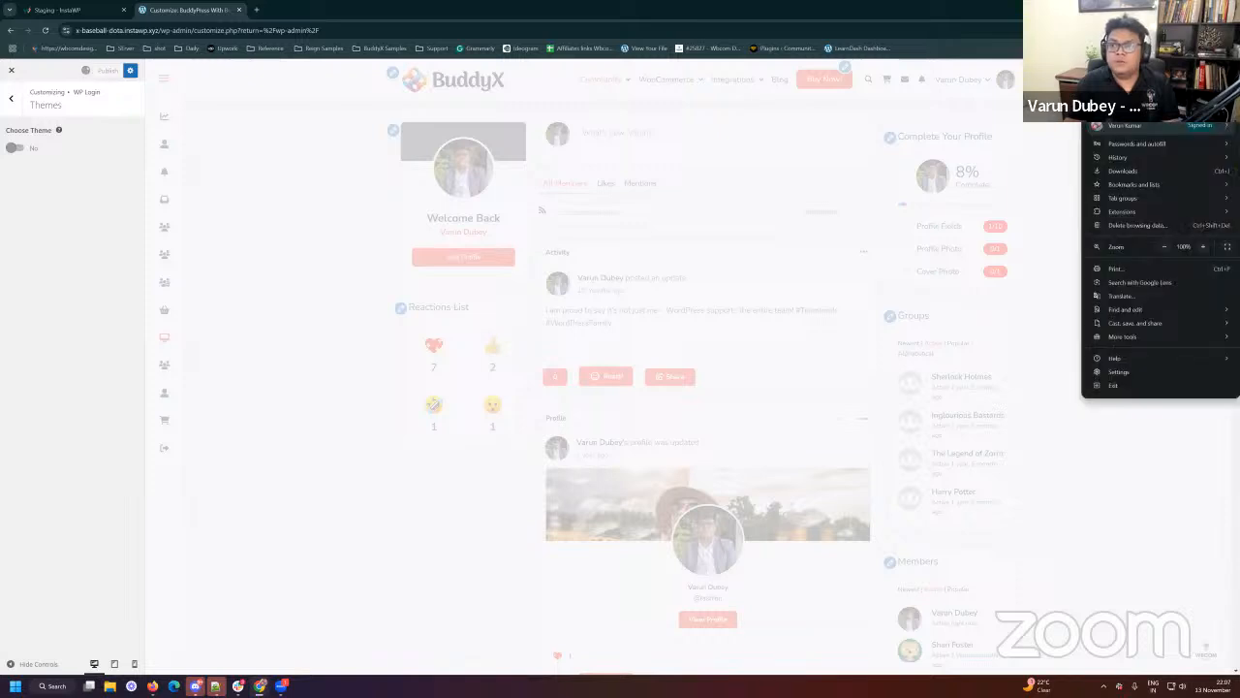
left_click(1110, 123)
key("ctrl+v")
key("Return")
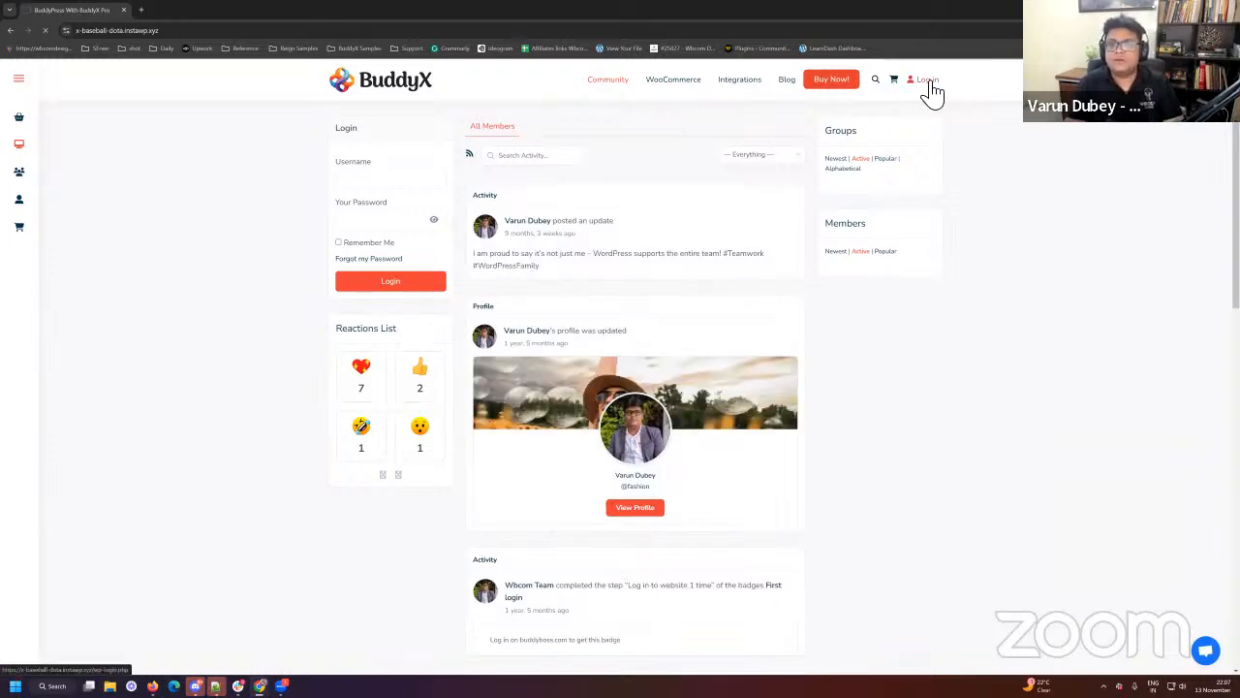
left_click(926, 80)
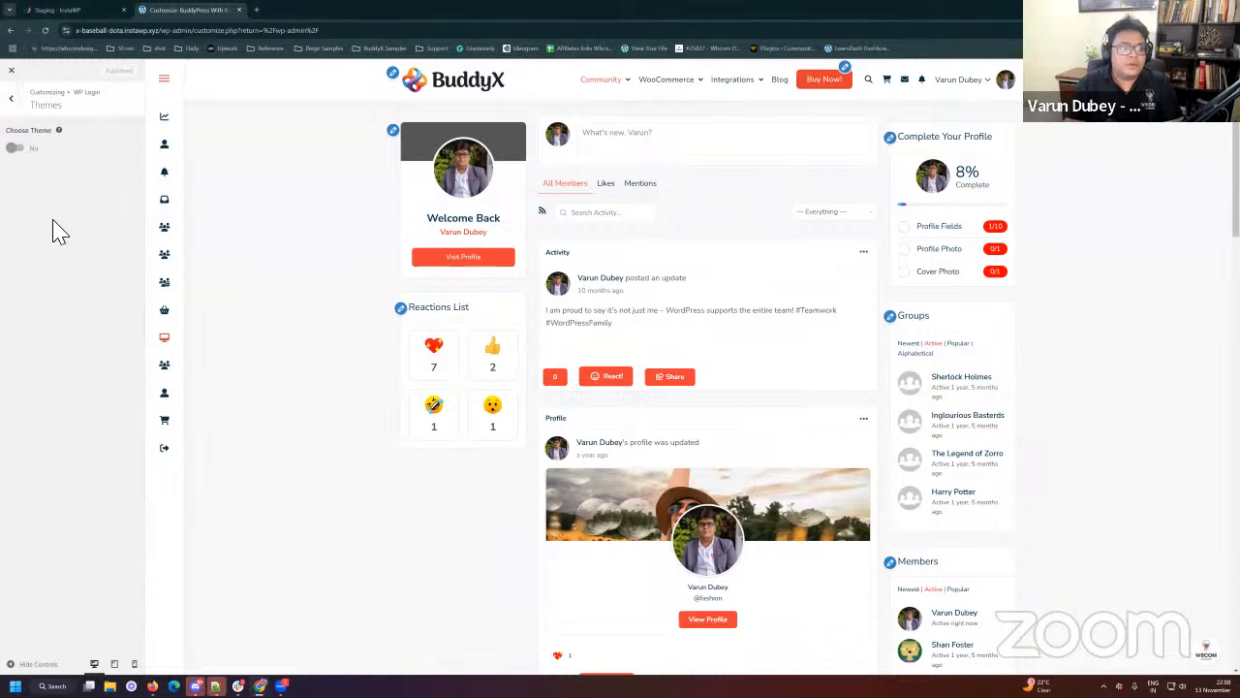
Step: Turn on Choose Theme for the login page, select the first preset with the centered white form, and publish
left_click(42, 250)
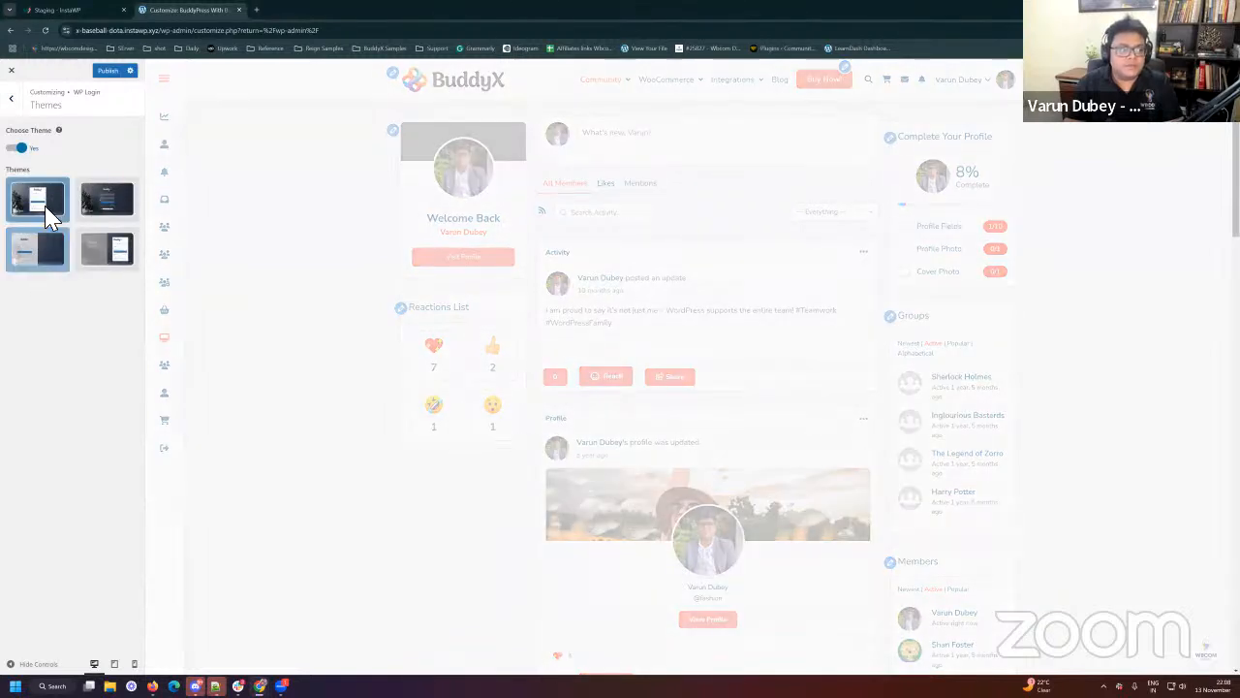
left_click(39, 200)
left_click(109, 71)
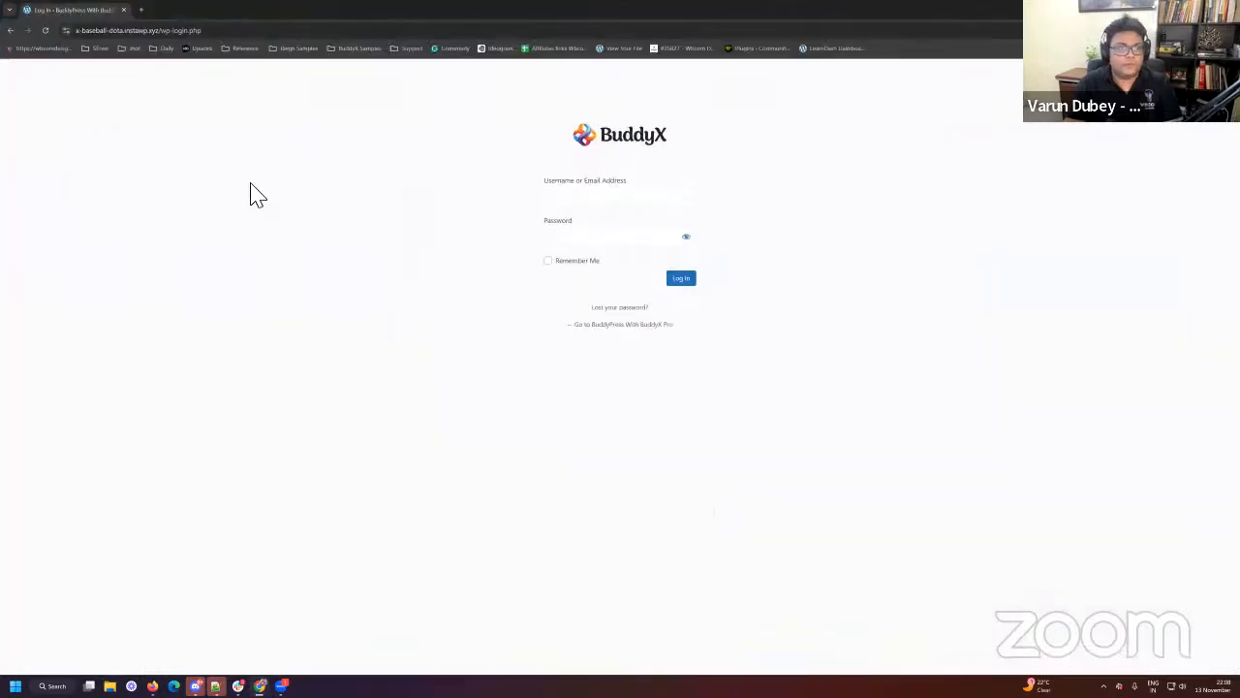
Step: Reload the login page in the incognito window, examine the applied design at full size, and return to the customizer
right_click(255, 189)
left_click(531, 173)
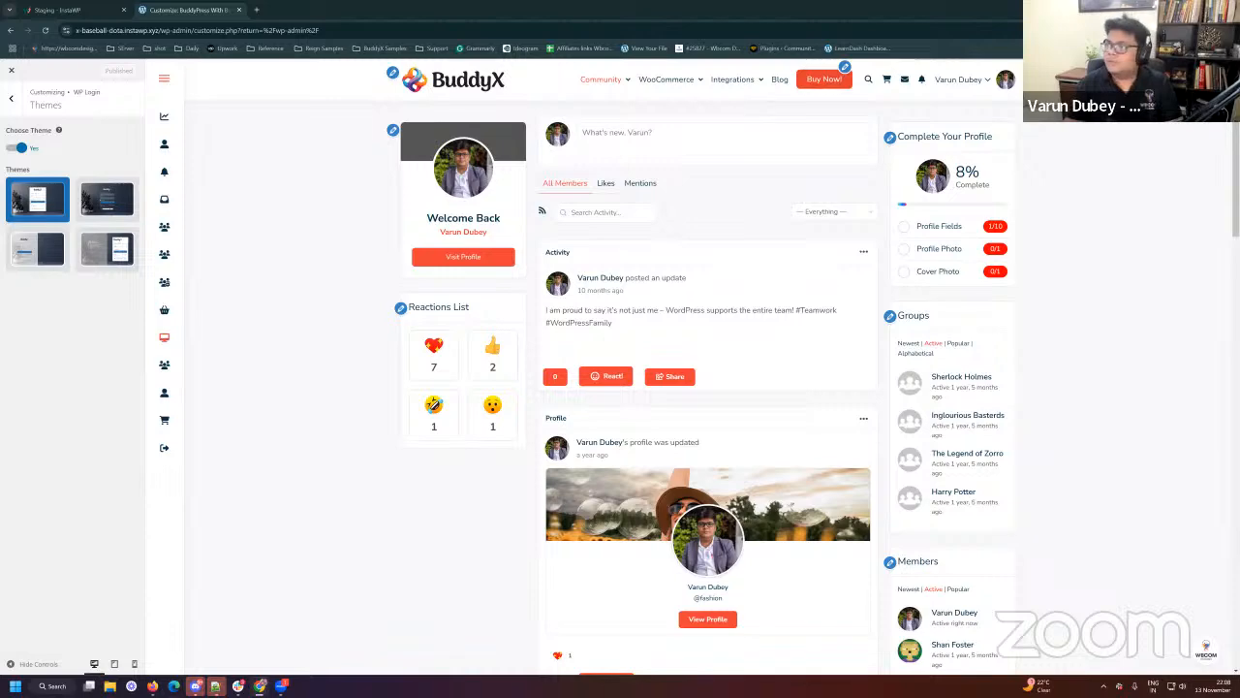
left_click_drag(405, 0, 407, 9)
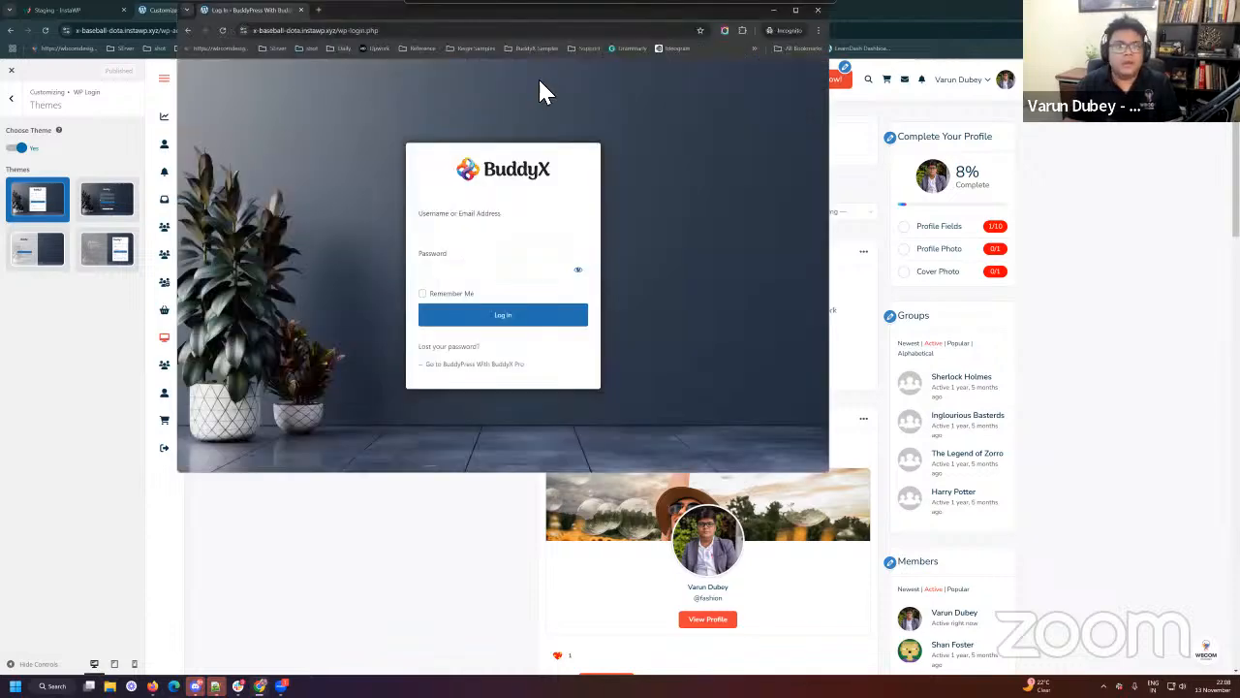
left_click(792, 10)
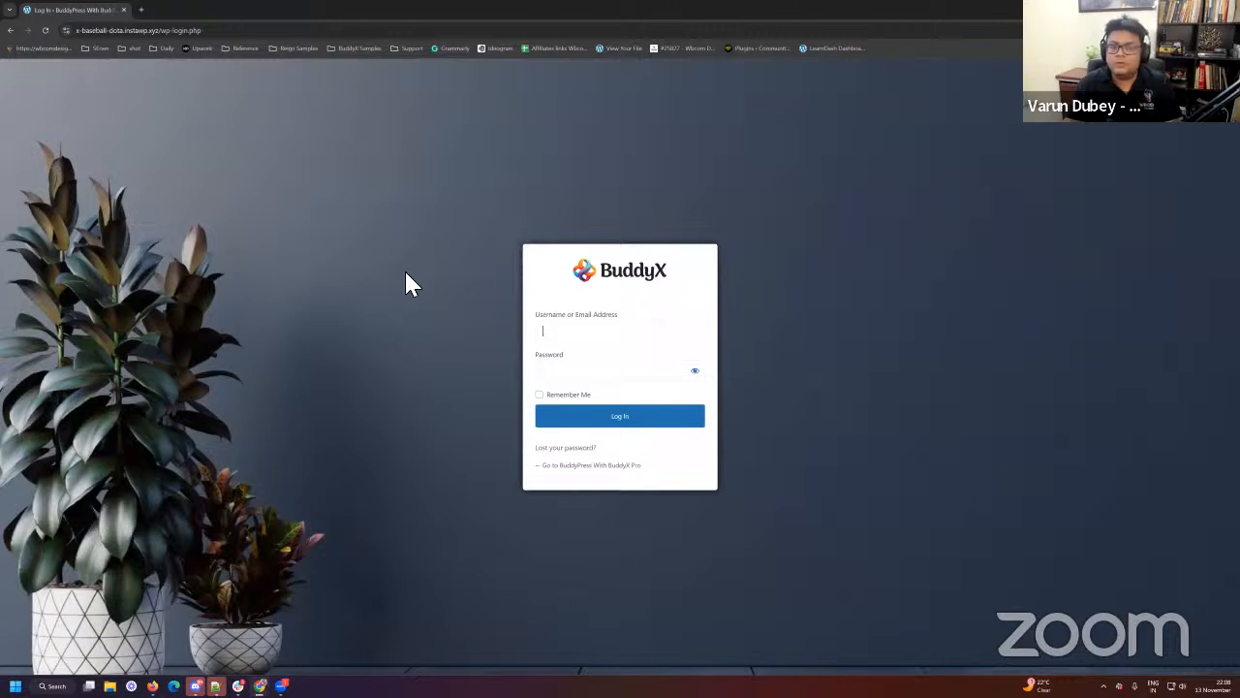
left_click(1185, 8)
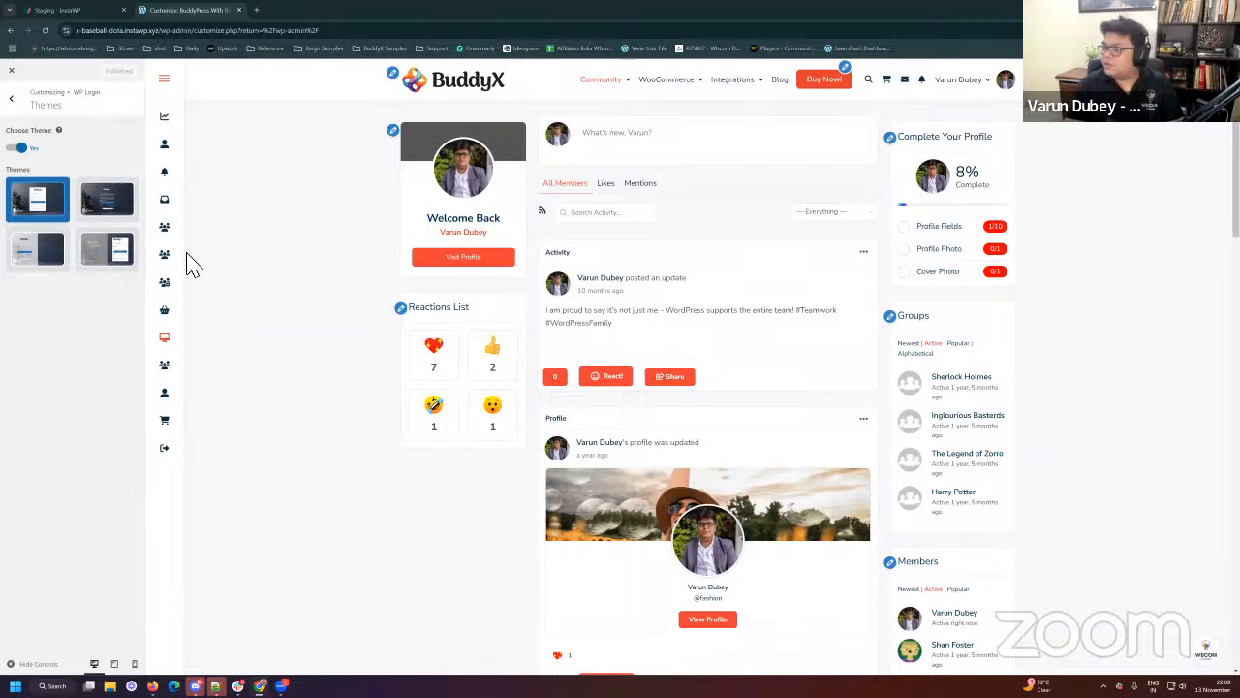
Step: Select the fourth login theme, with content beside the form, and set its custom heading to "Building Community"
left_click(49, 252)
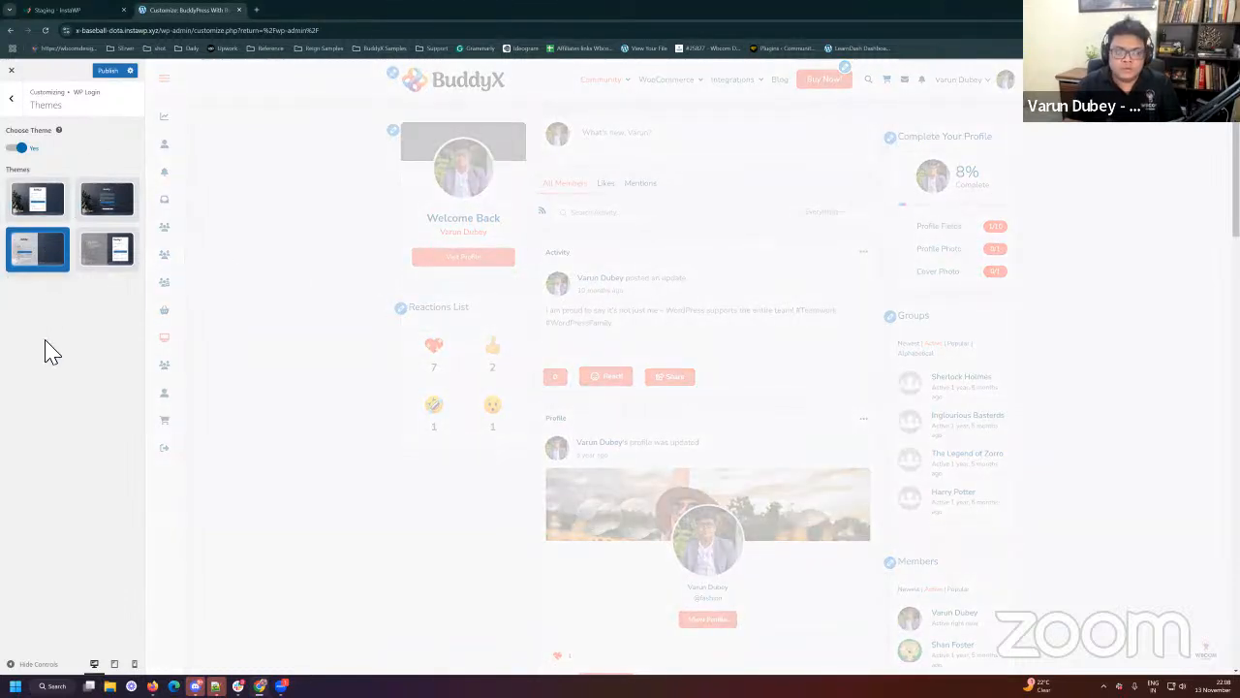
left_click(120, 258)
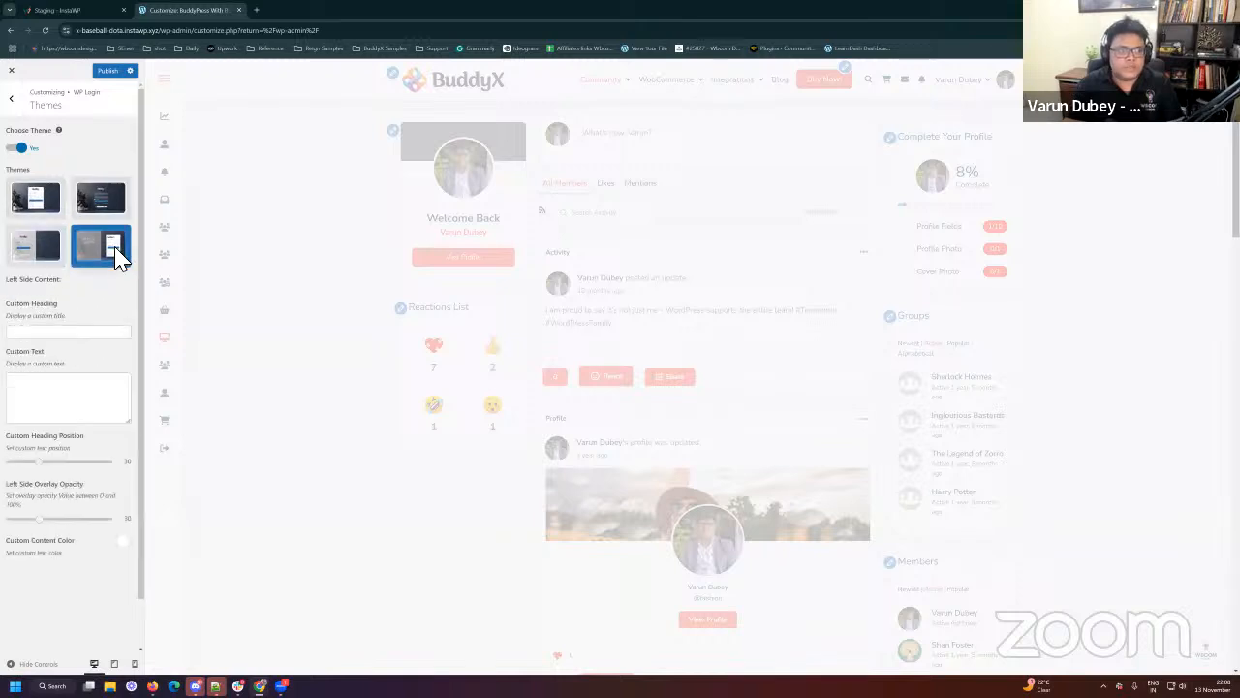
left_click(64, 339)
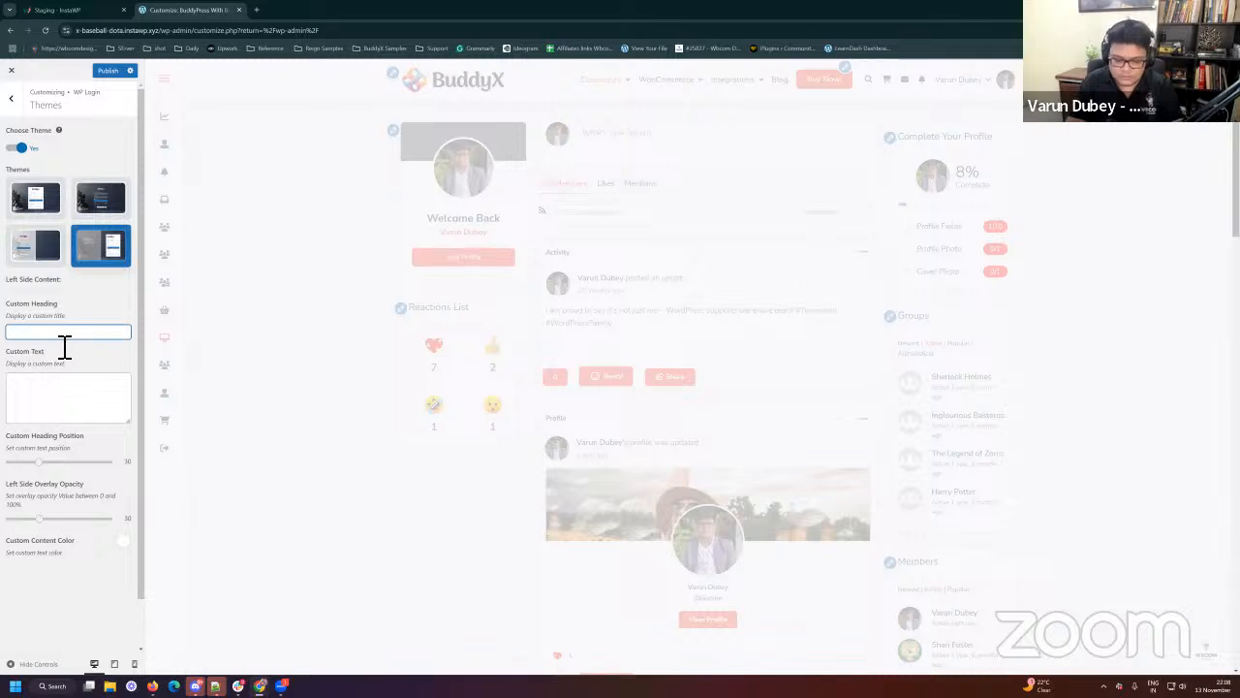
type("Building C")
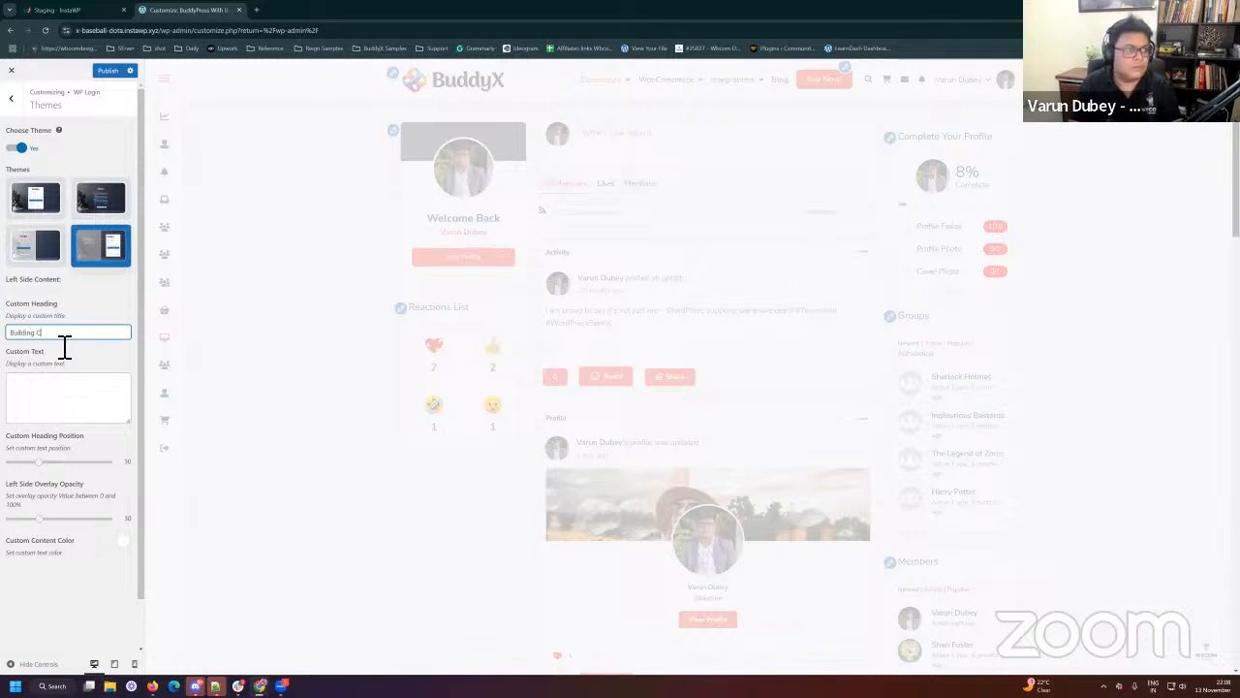
type("ommunity")
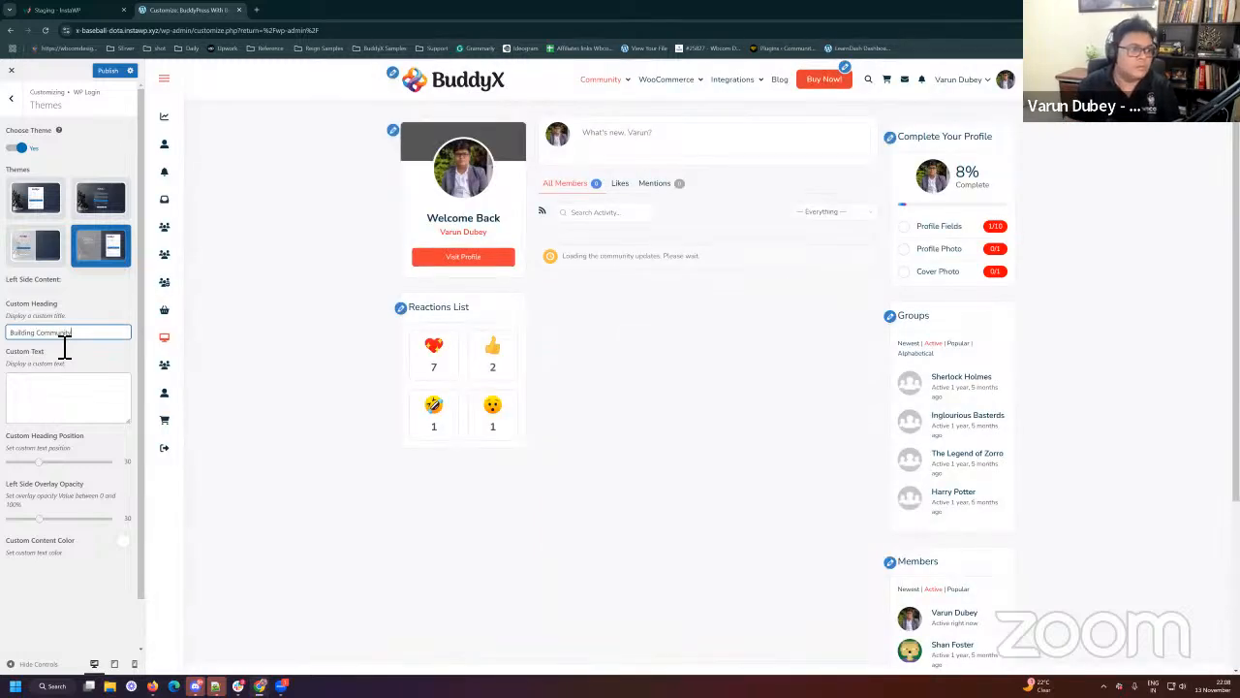
Step: Copy the About BuddyX paragraph from the site footer into the login theme's Custom Text and publish
left_click(687, 322)
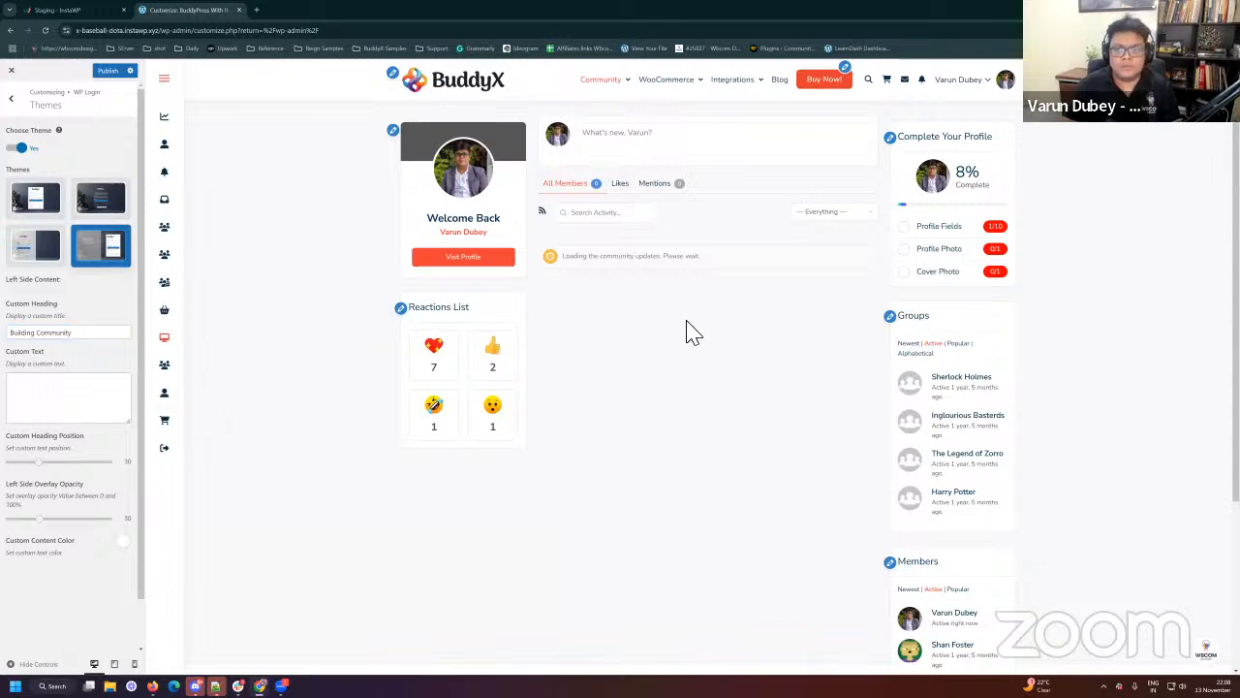
scroll(665, 410, "down", 5)
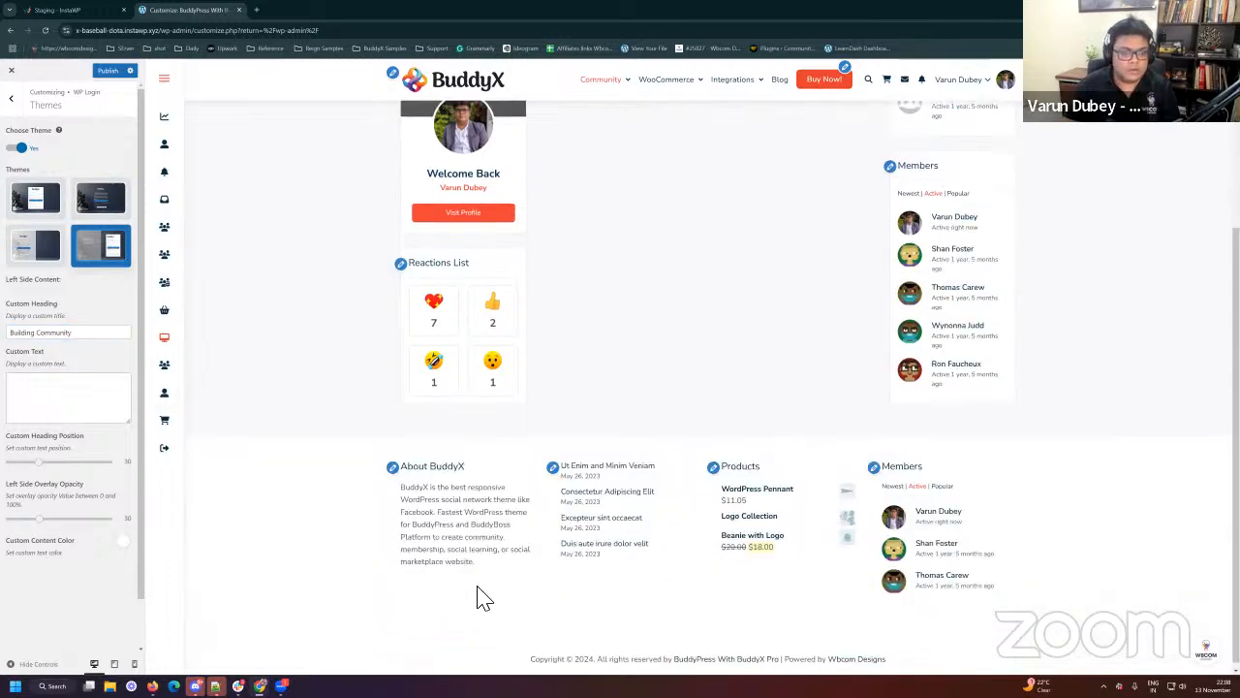
left_click_drag(484, 559, 425, 497)
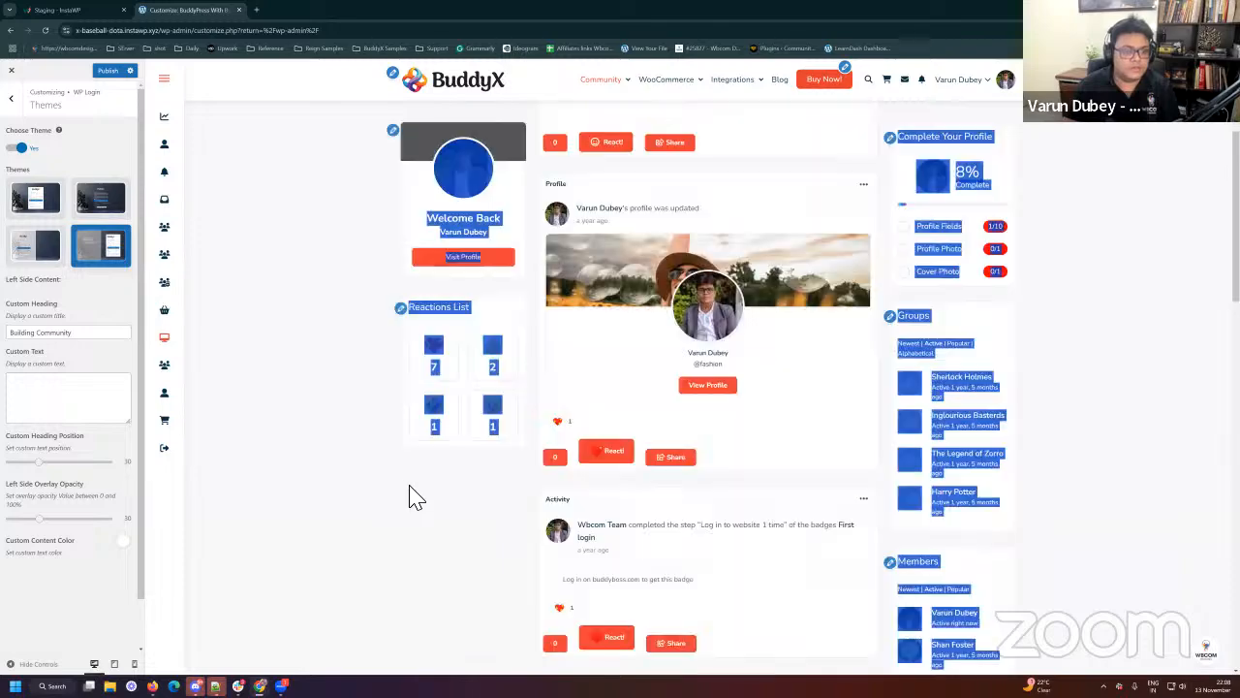
left_click(64, 398)
scroll(465, 572, "down", 10)
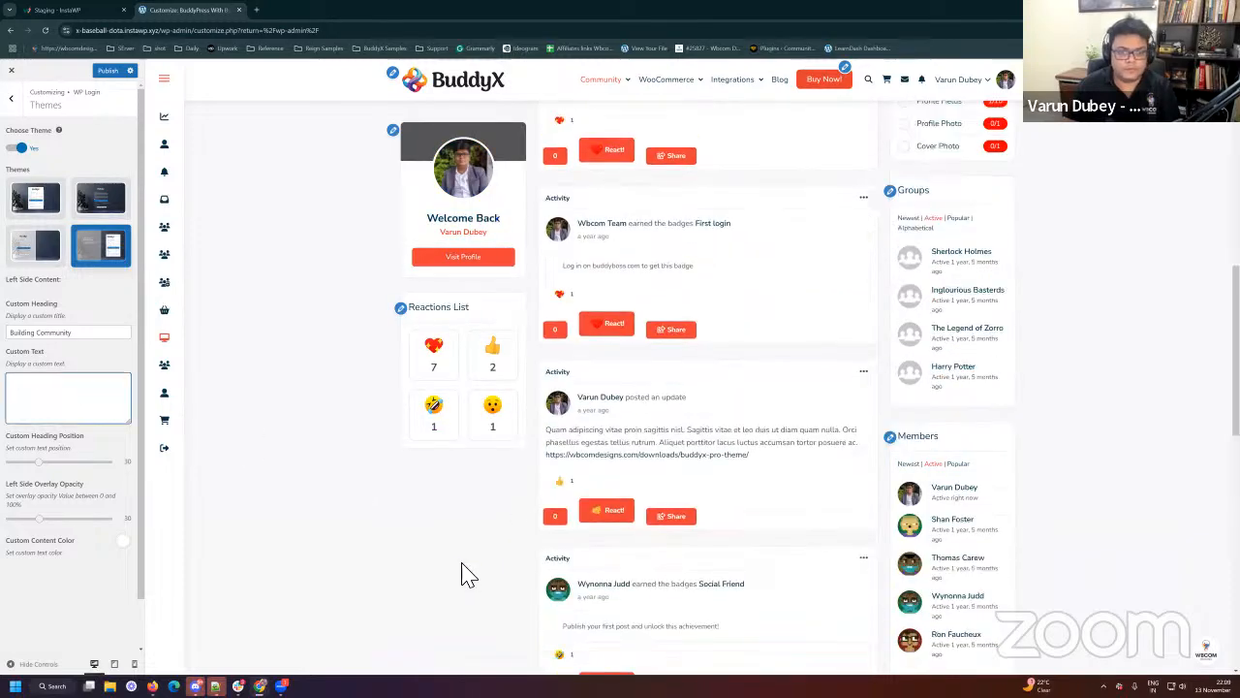
left_click_drag(487, 567, 351, 484)
key("ctrl+c")
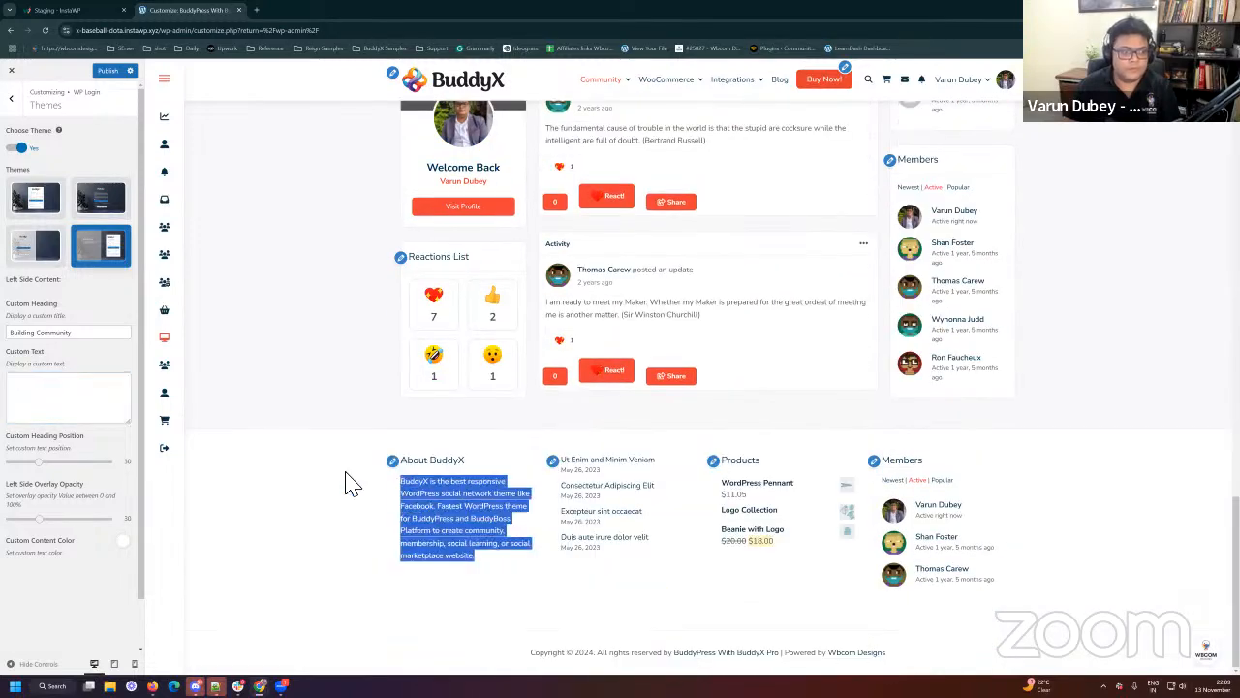
left_click(92, 403)
key("ctrl+v")
left_click(107, 71)
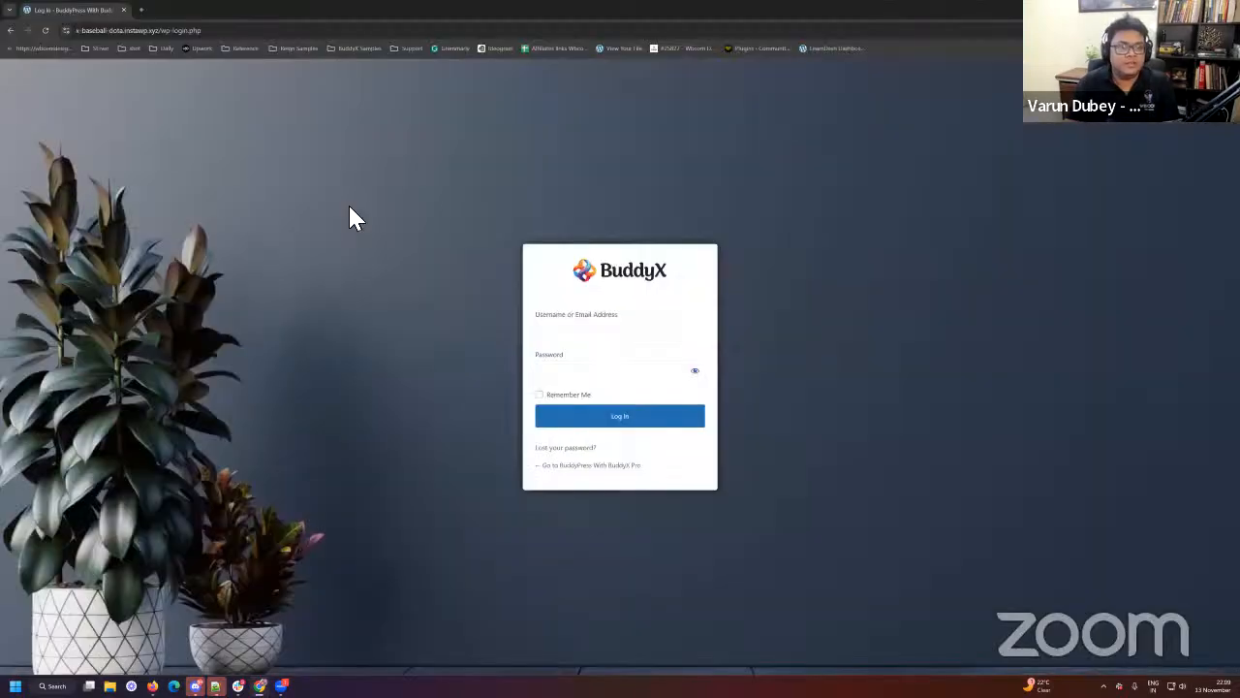
Step: Reload the incognito login page and examine the custom heading and text beside the form
right_click(347, 202)
left_click(351, 263)
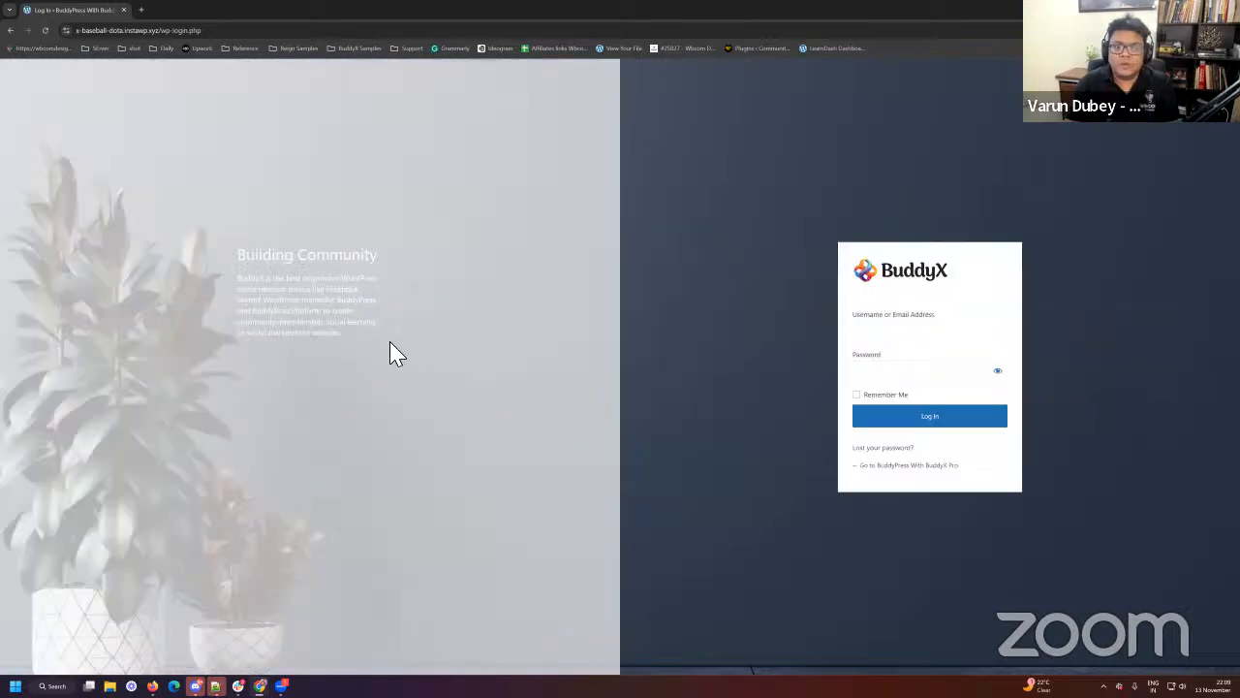
left_click_drag(389, 341, 239, 333)
left_click_drag(291, 333, 303, 295)
left_click(447, 305)
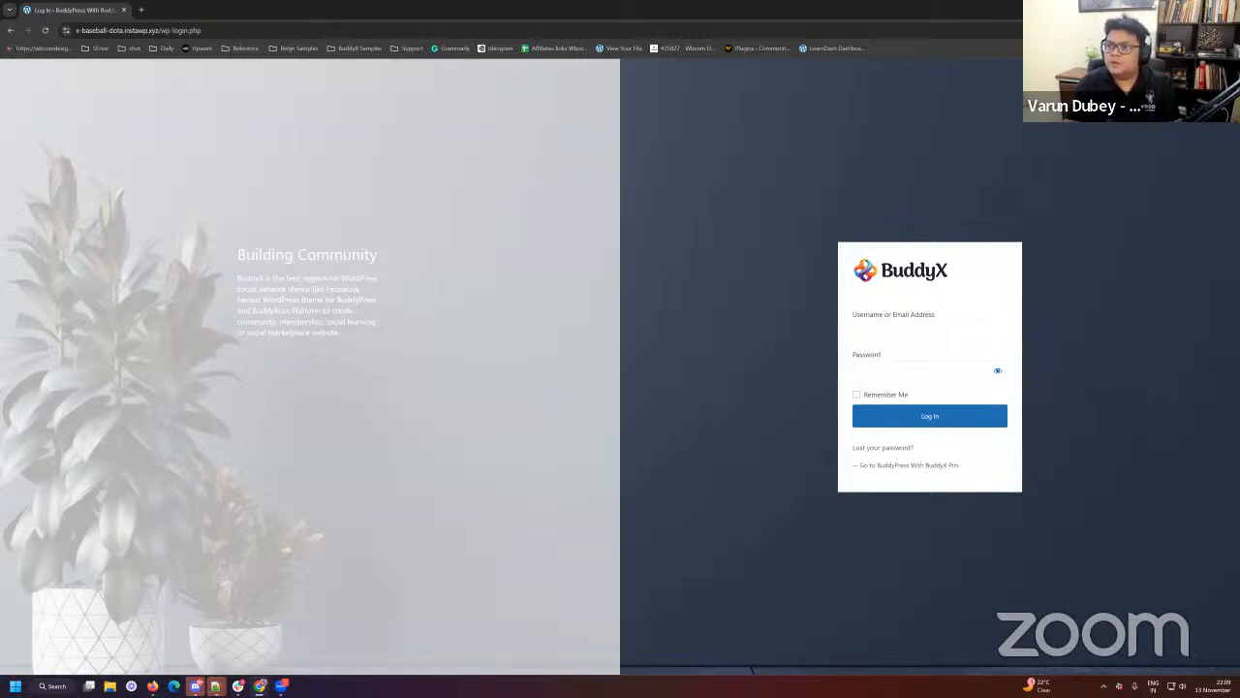
Step: Return to the customizer and examine the Customize Login Form, Customize Forget Form and Background options under WP Login
key("alt+Tab")
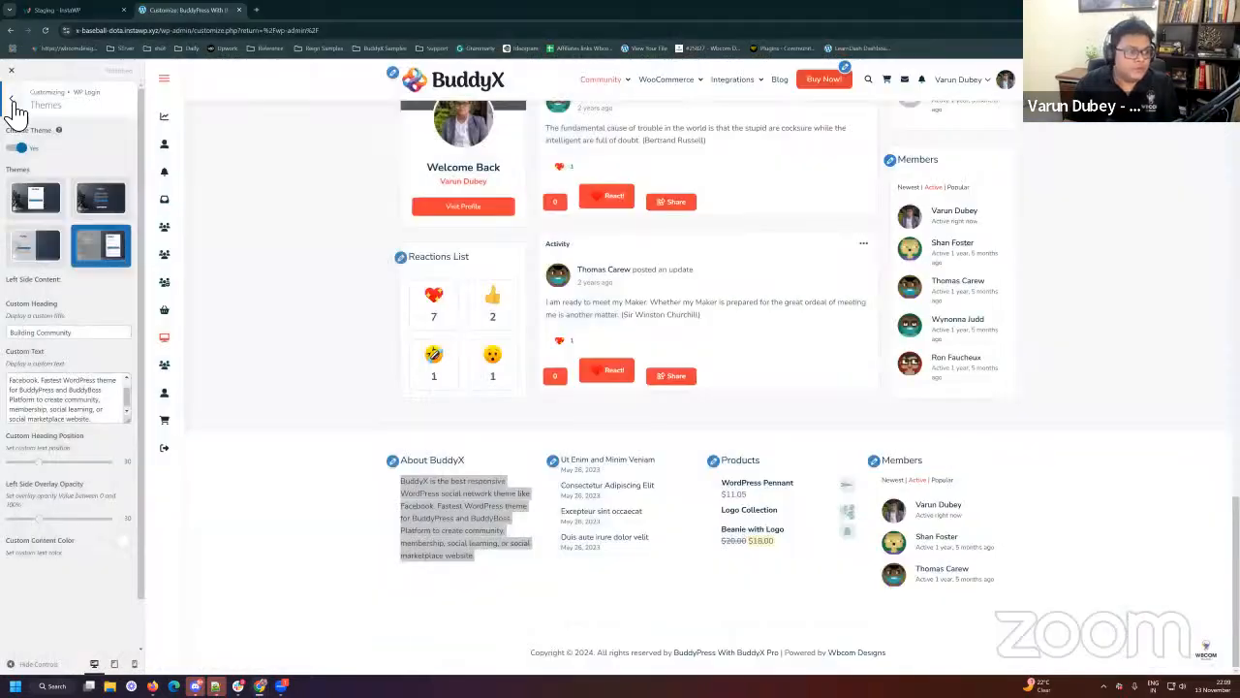
left_click(12, 99)
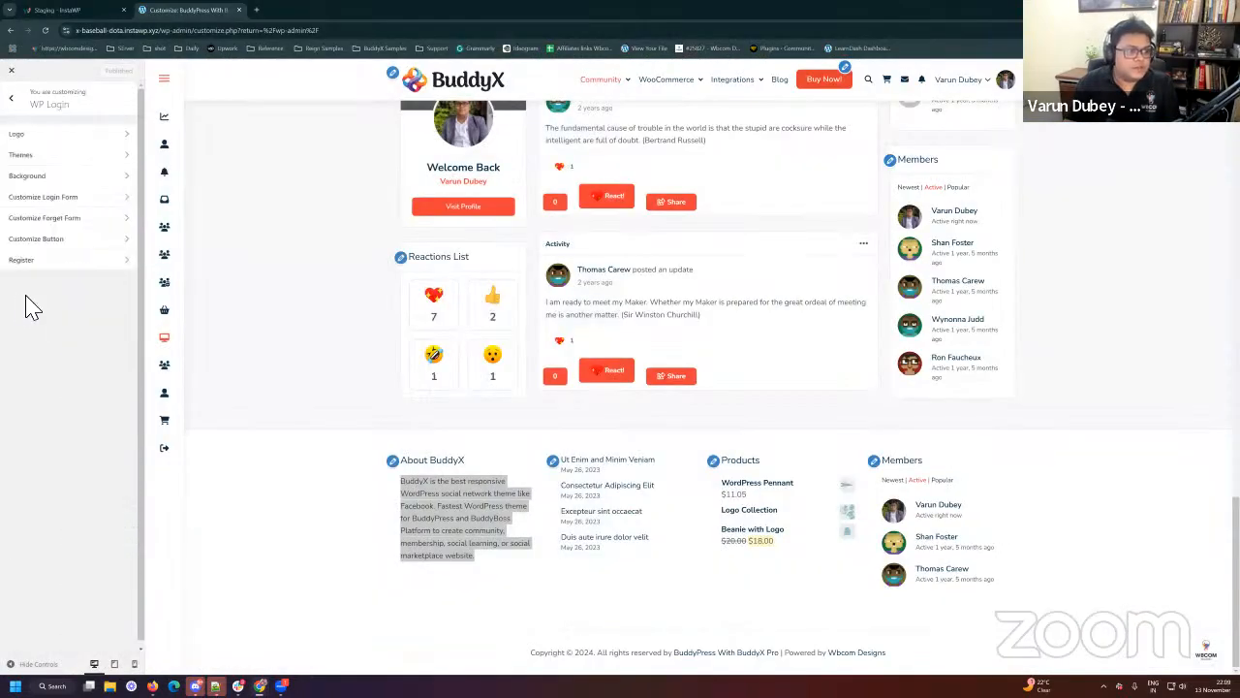
left_click(42, 199)
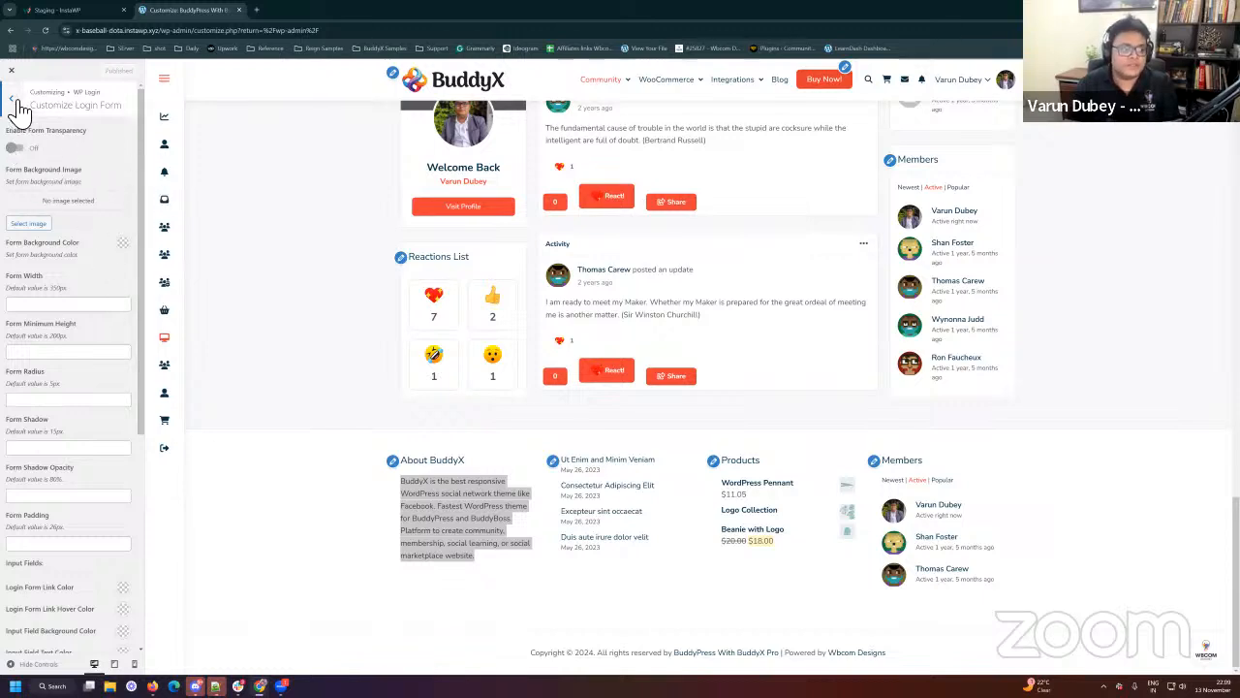
scroll(89, 390, "down", 5)
scroll(77, 568, "up", 5)
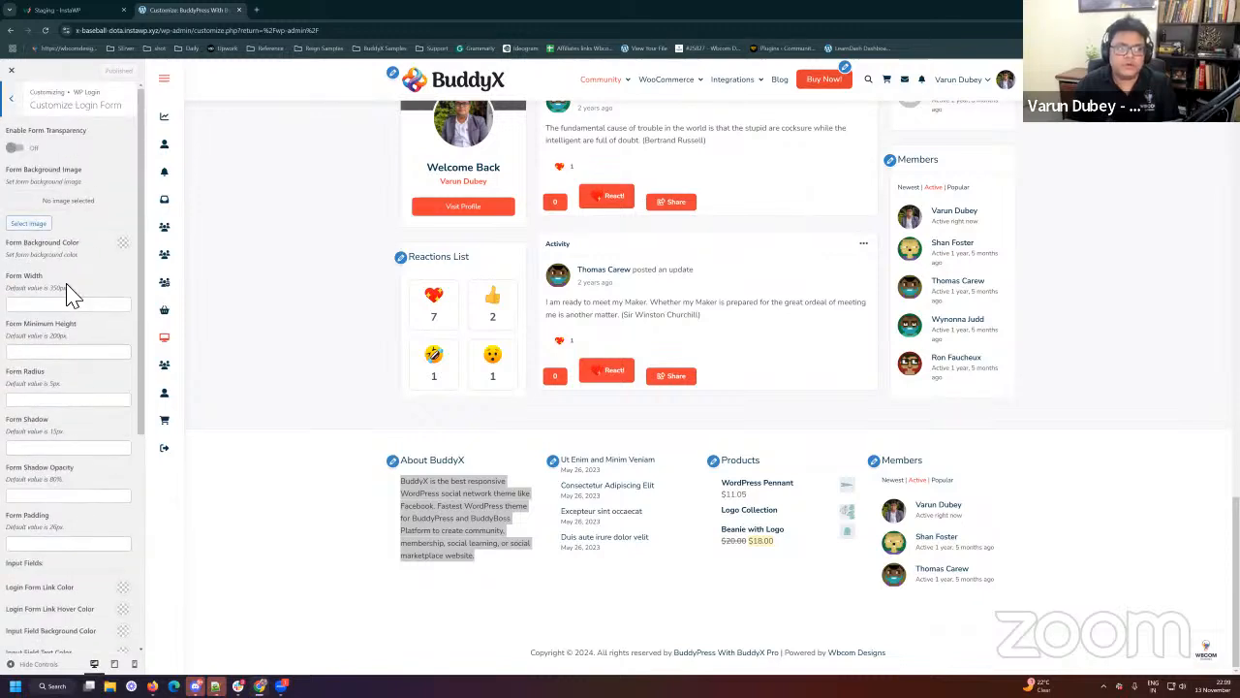
left_click(11, 98)
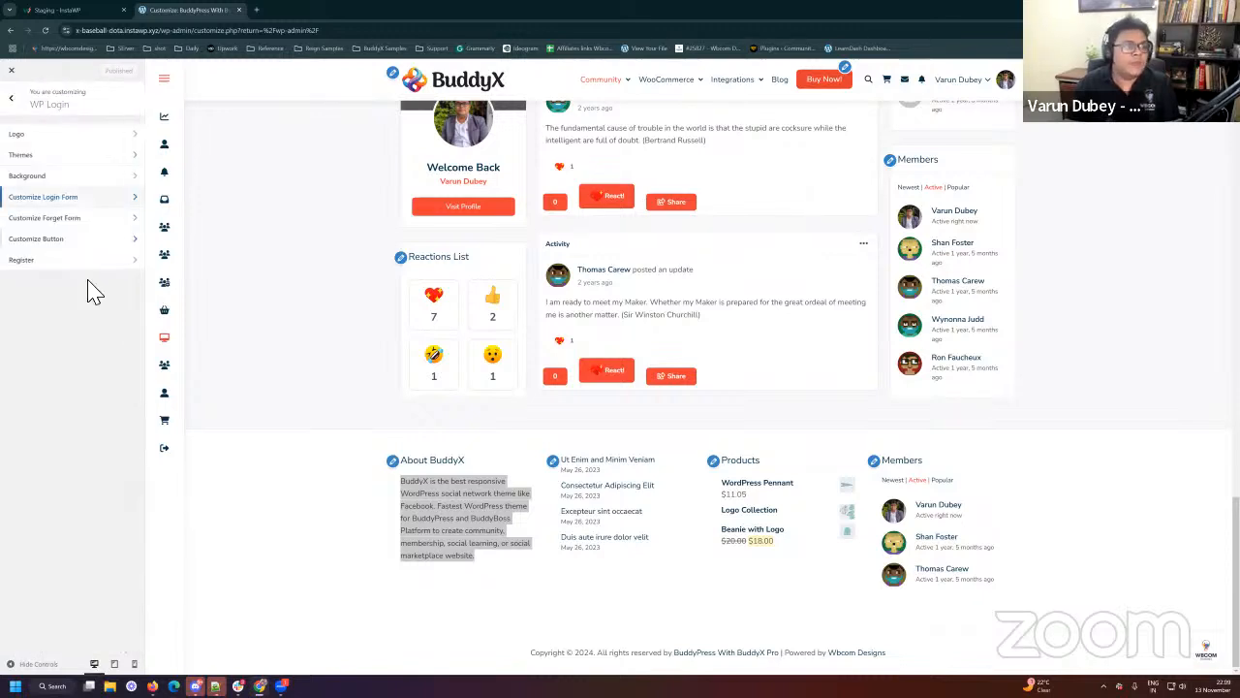
left_click(97, 217)
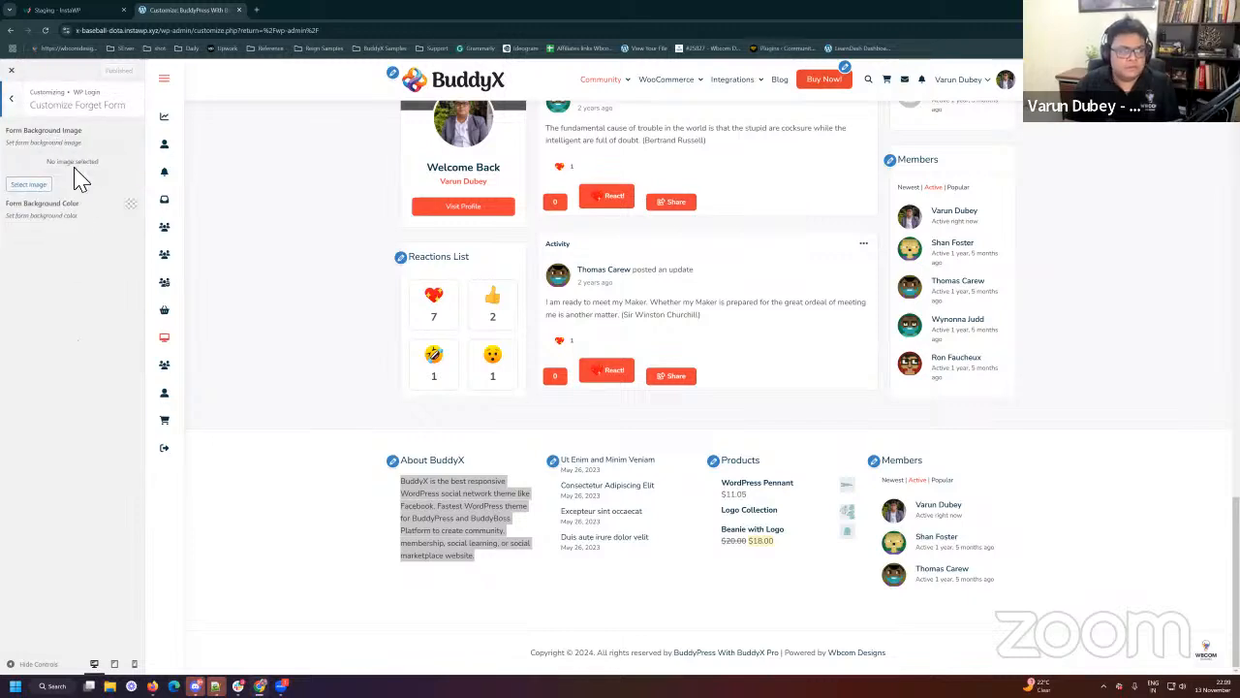
left_click(11, 98)
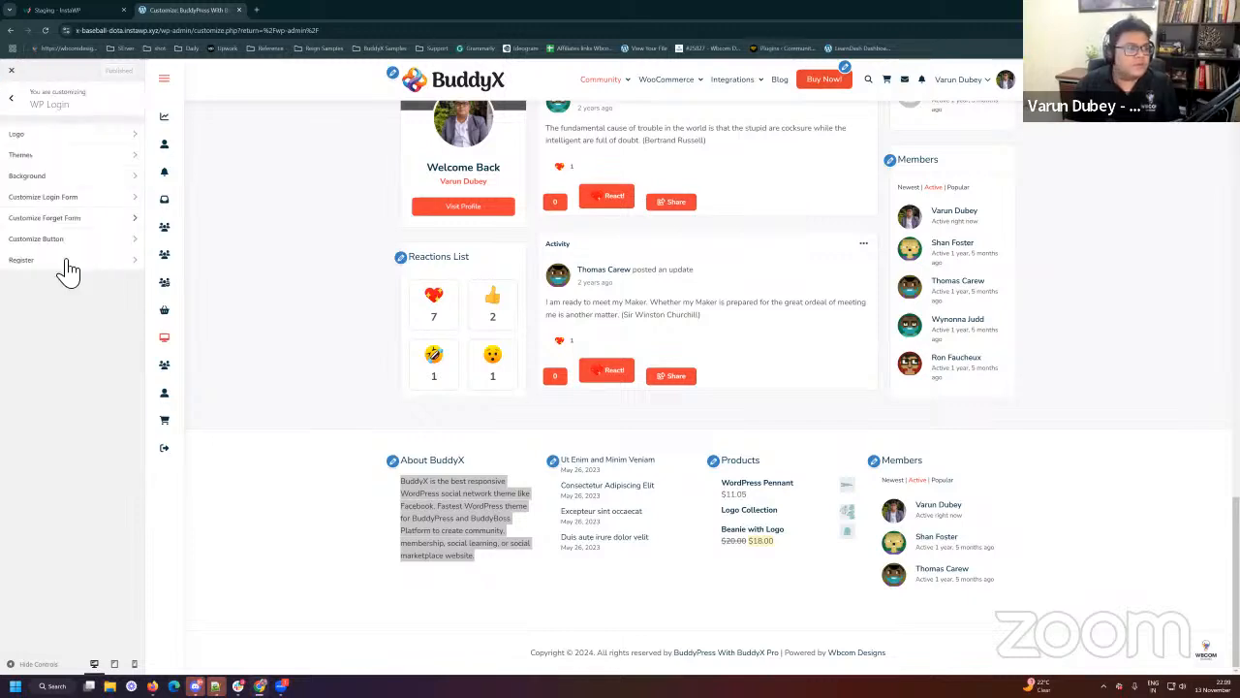
left_click(97, 178)
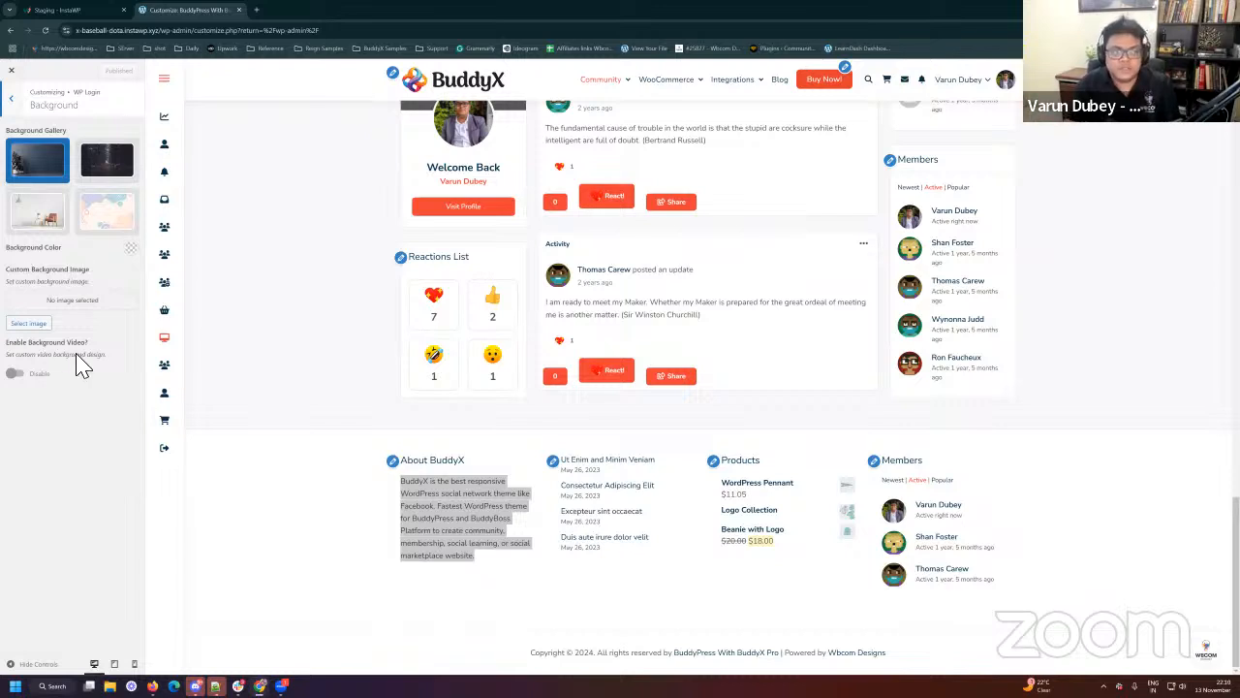
scroll(387, 271, "up", 2)
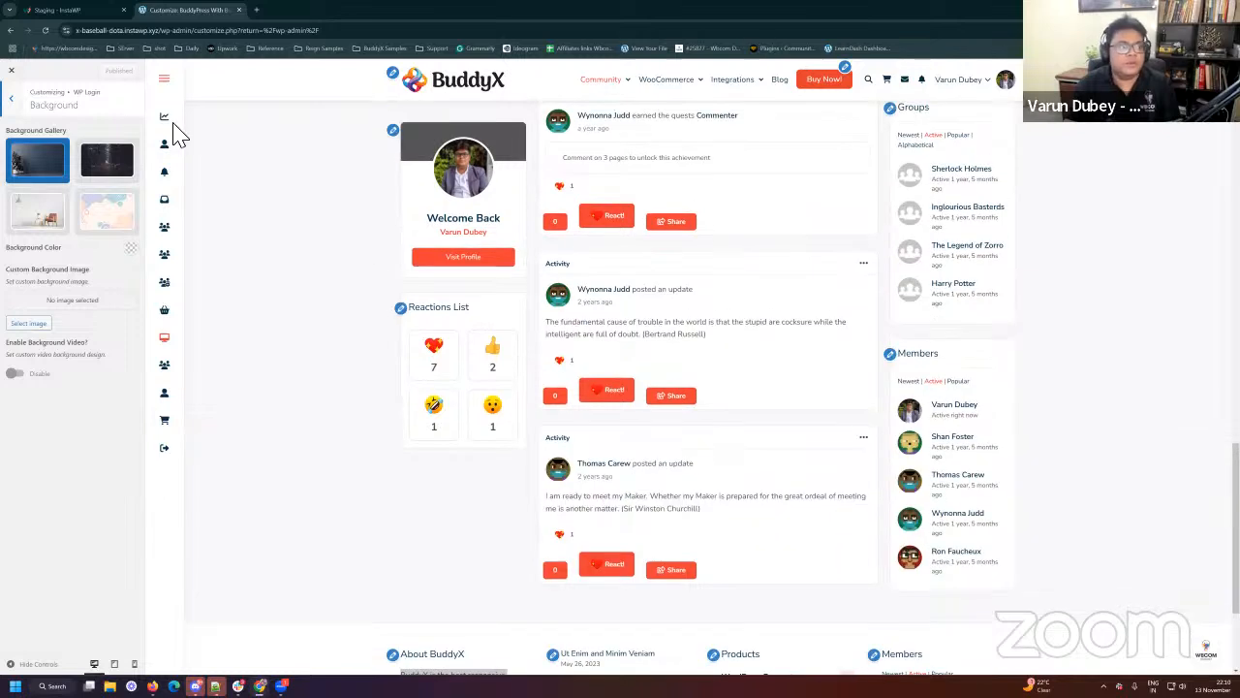
left_click(12, 98)
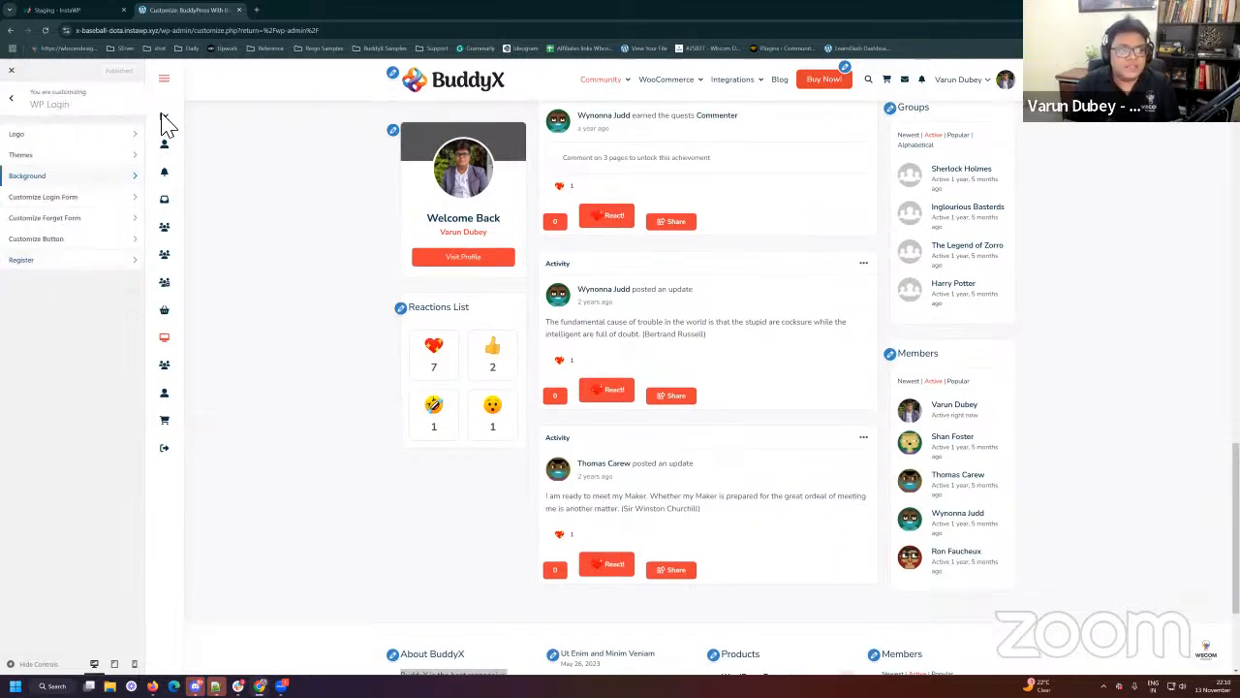
Step: Enable the split view for the register page in the WP Login settings and publish the change
left_click(35, 264)
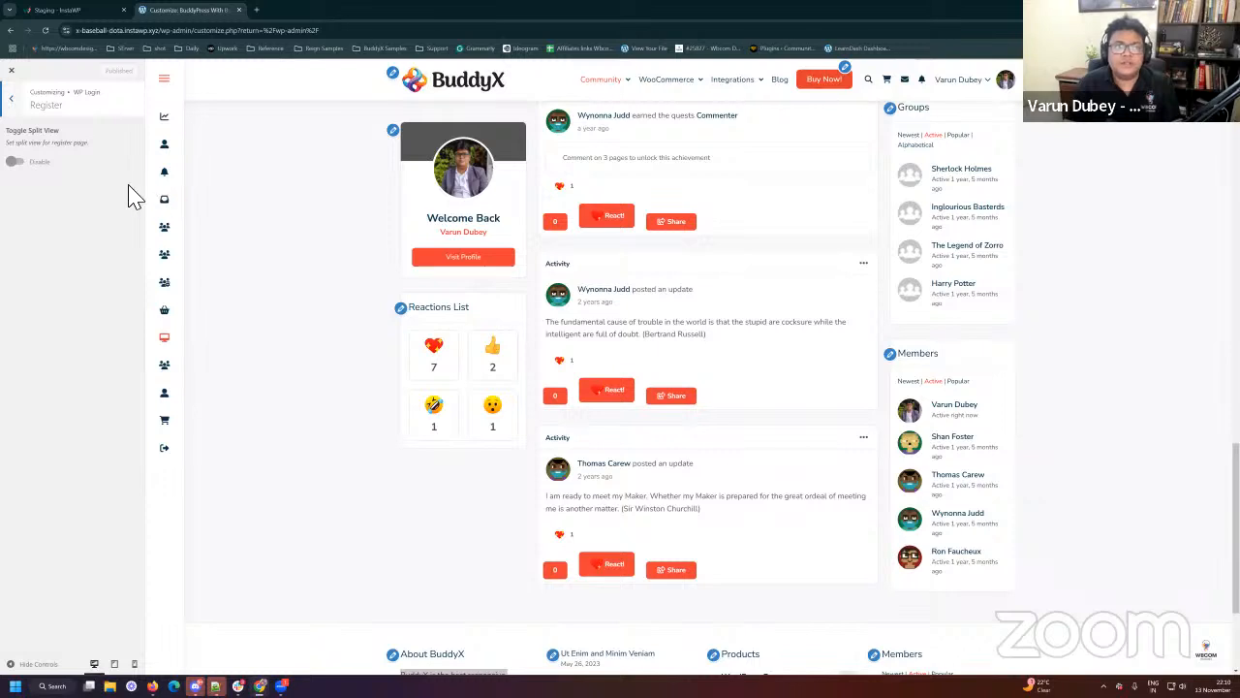
left_click(28, 167)
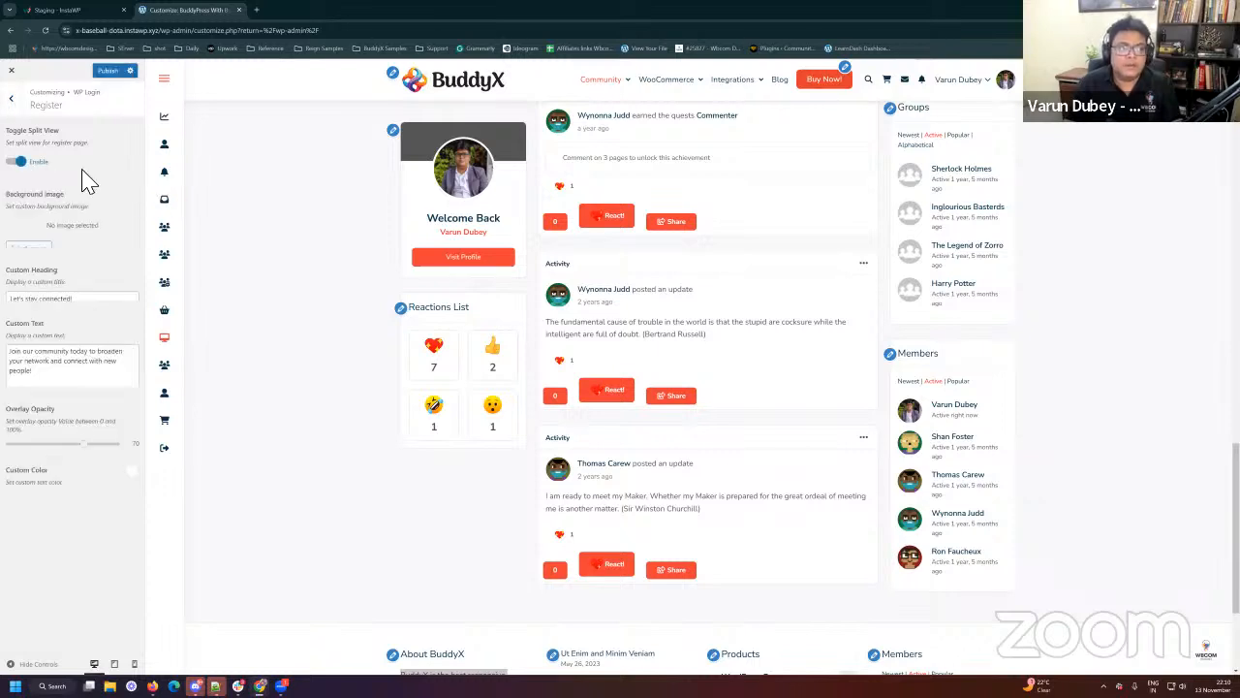
left_click(108, 71)
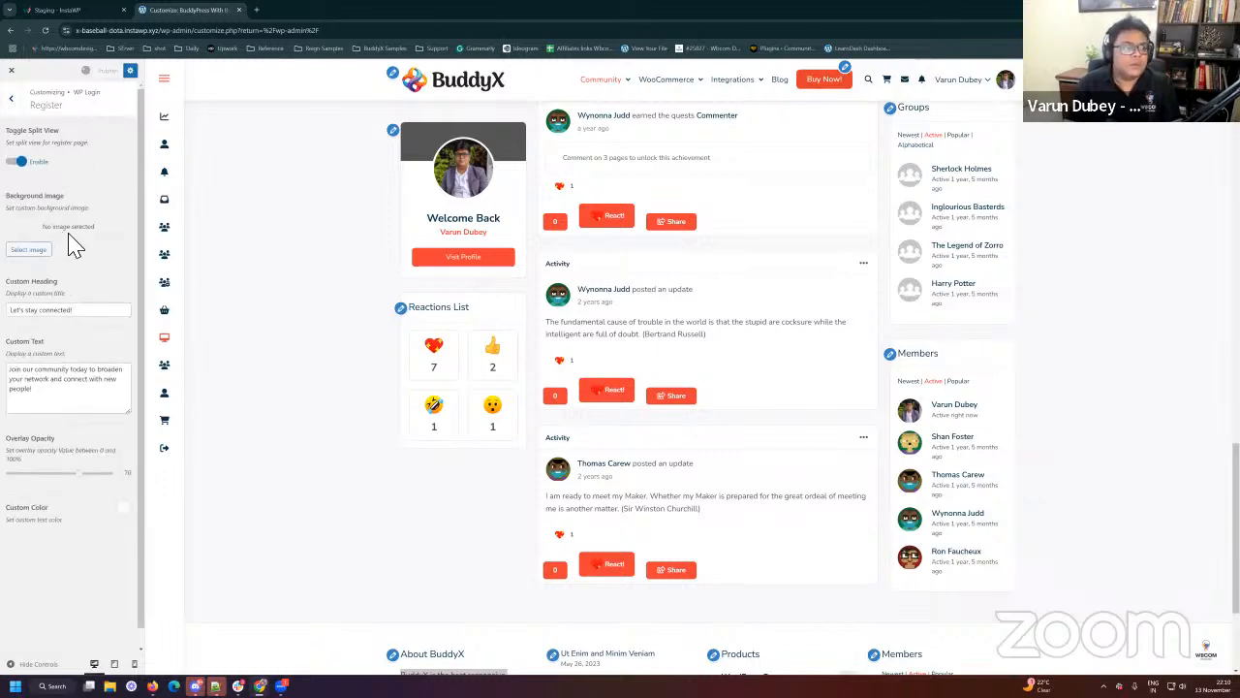
Step: Set the large BuddyX logo from the media library as the register page's background image and publish
left_click(28, 249)
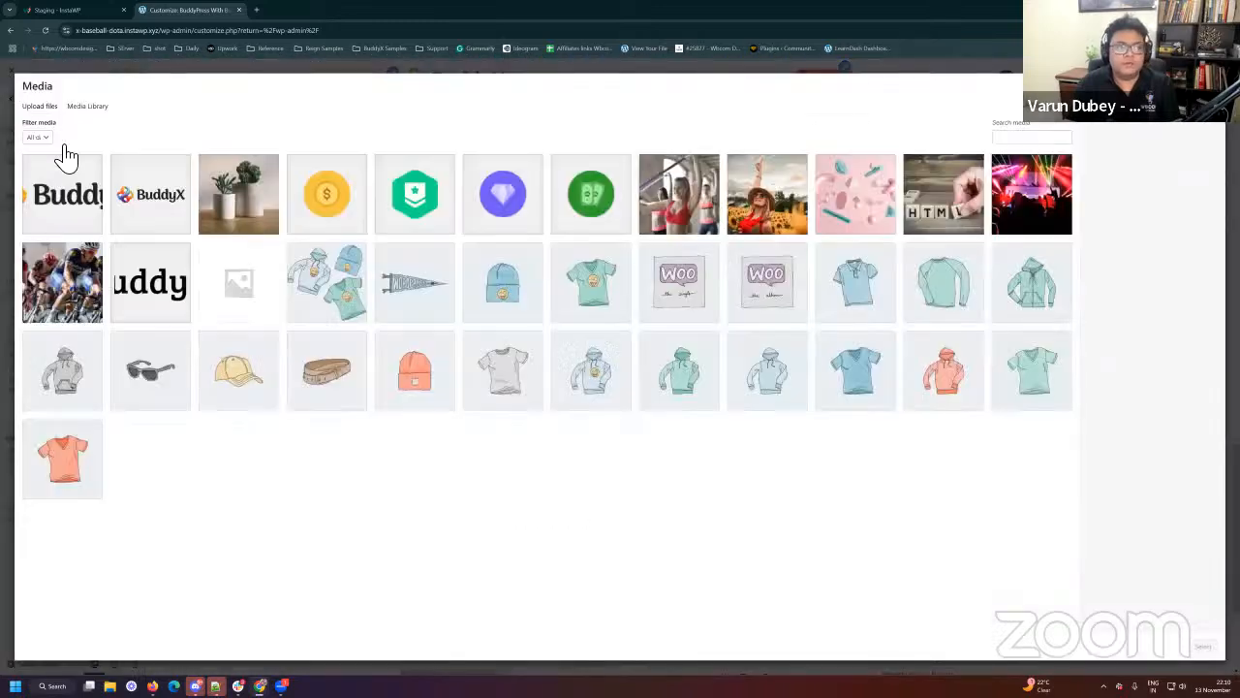
left_click(62, 163)
left_click(1198, 647)
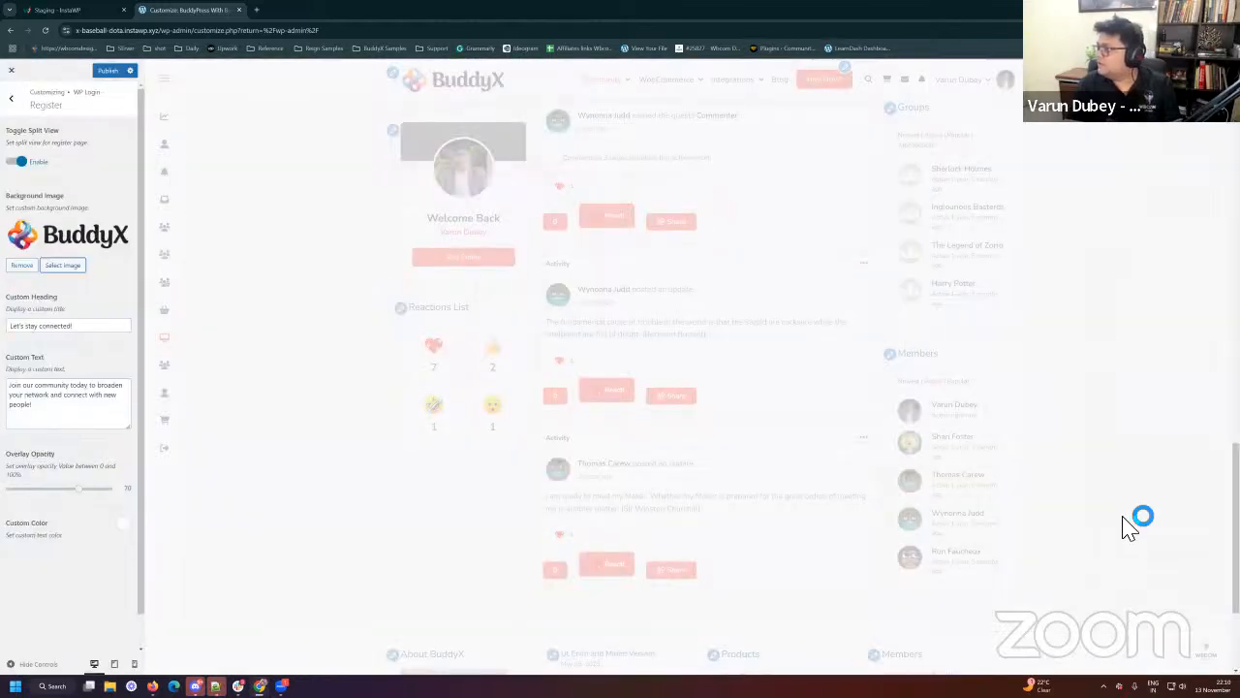
left_click(103, 75)
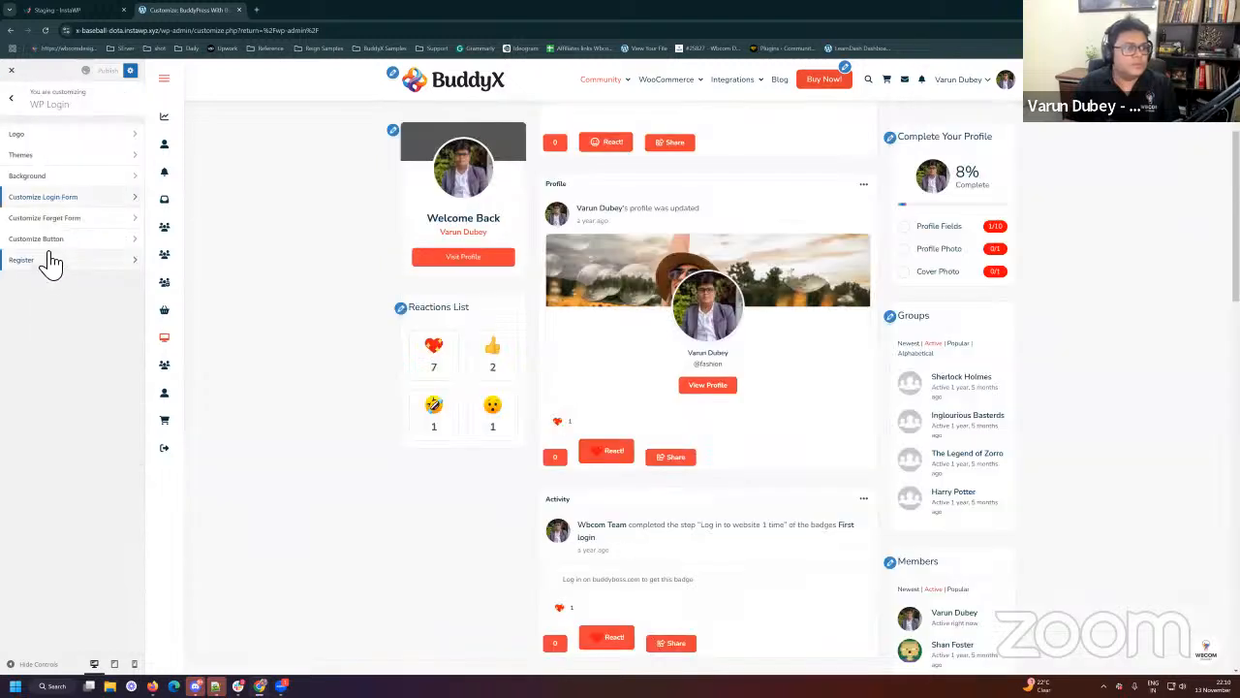
left_click(49, 264)
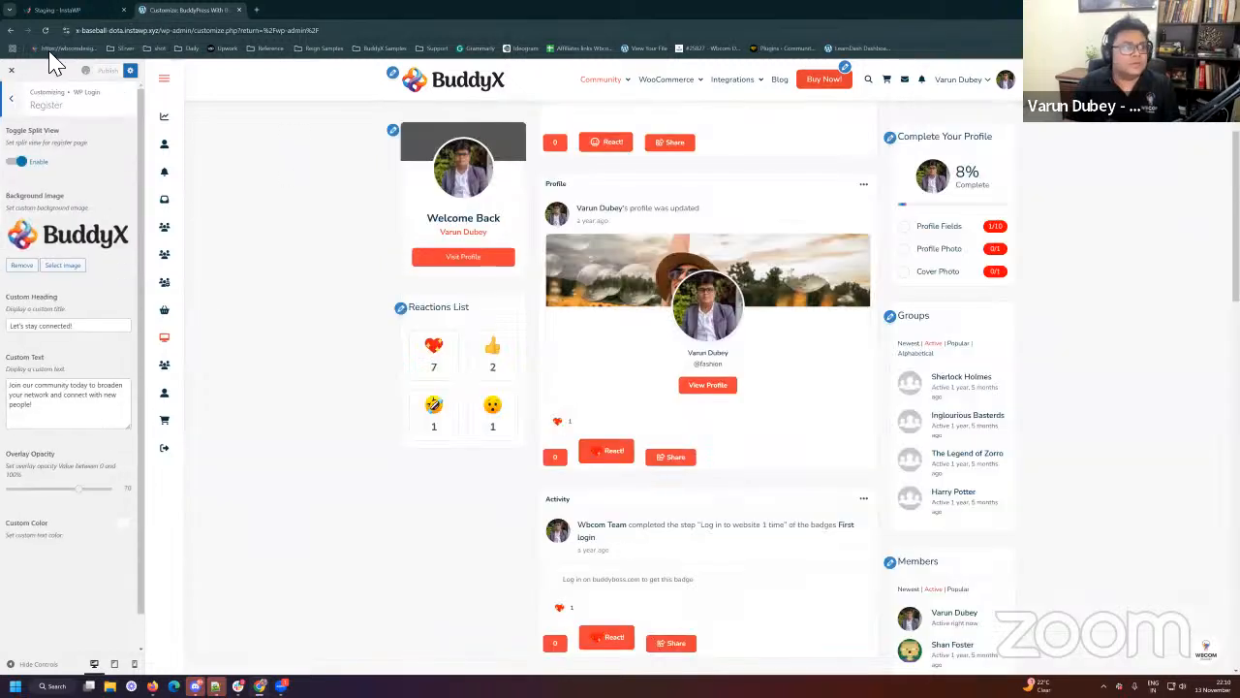
Step: Open the site's wp-admin dashboard in a new browser tab and go to the General Settings
left_click_drag(194, 32, 30, 35)
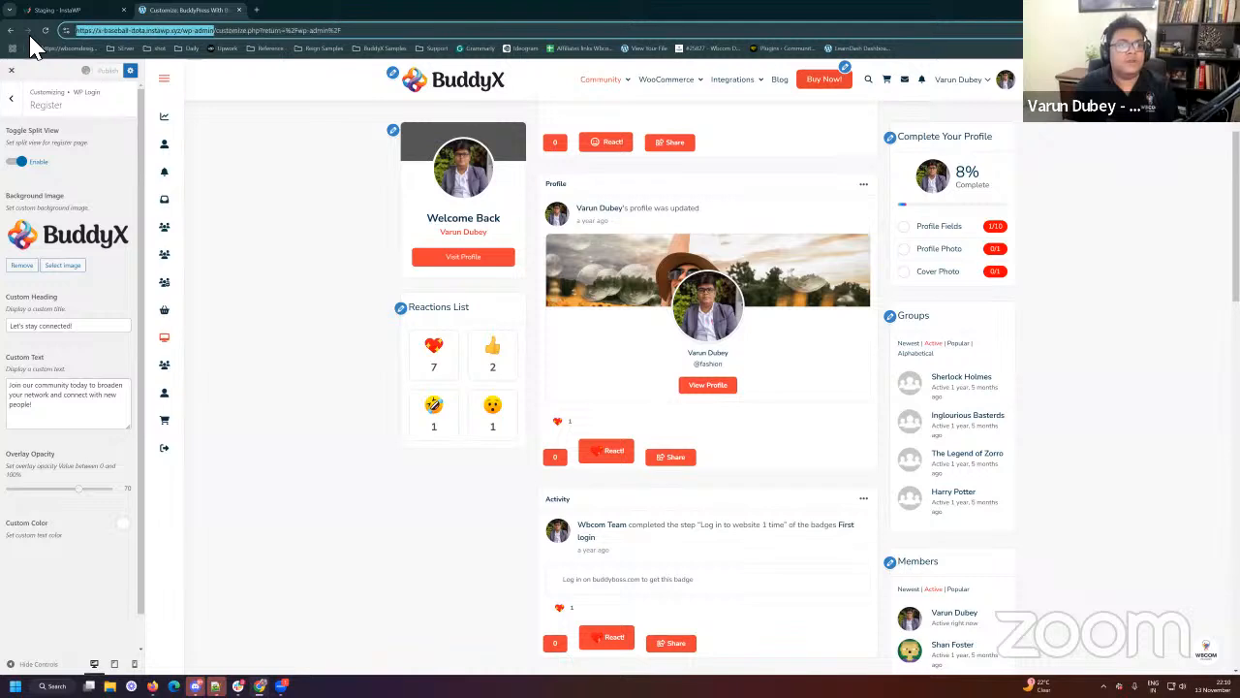
key("ctrl+c")
left_click(260, 10)
key("ctrl+v")
key("Return")
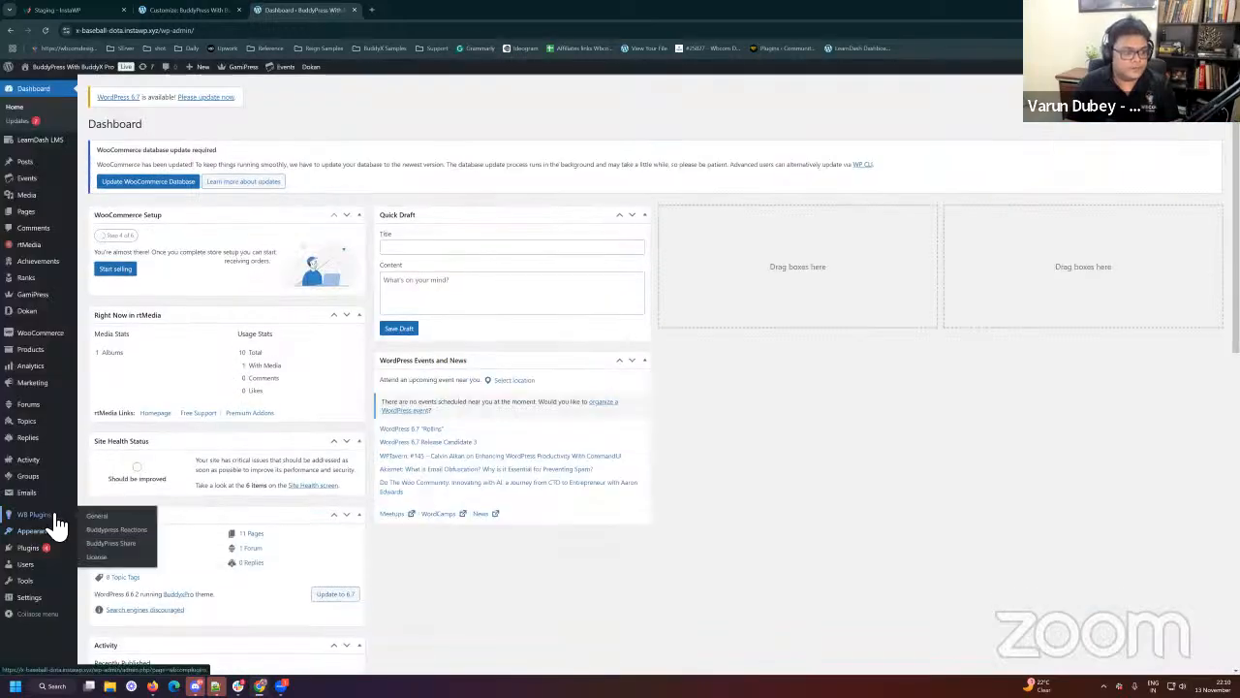
mouse_move(35, 560)
mouse_move(29, 595)
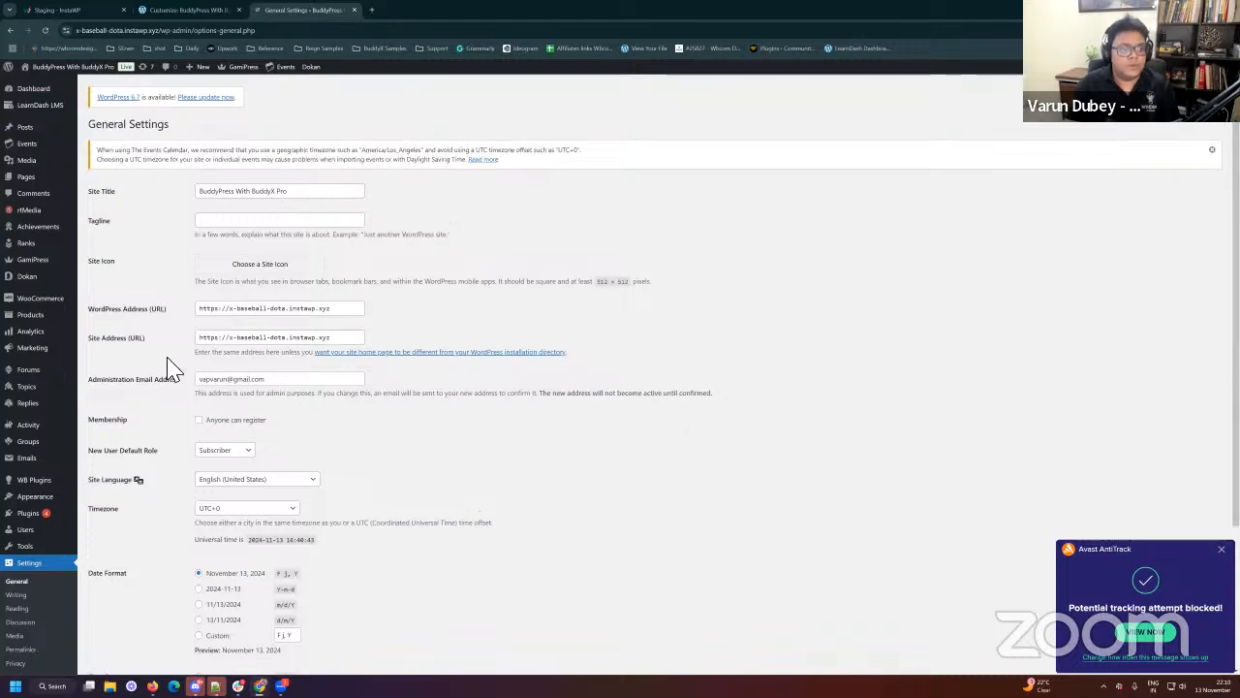
Step: Enable "Anyone can register" under Membership in the General Settings and save the changes
scroll(184, 344, "down", 1)
left_click(199, 323)
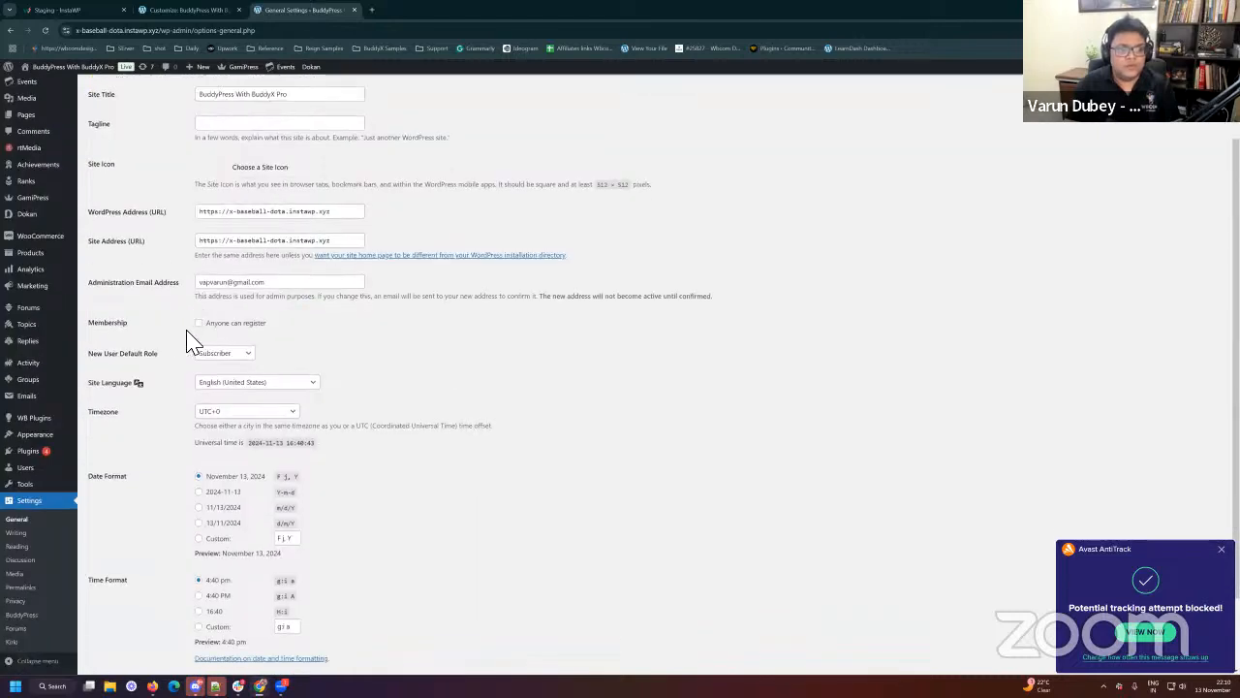
scroll(155, 465, "down", 2)
left_click(109, 625)
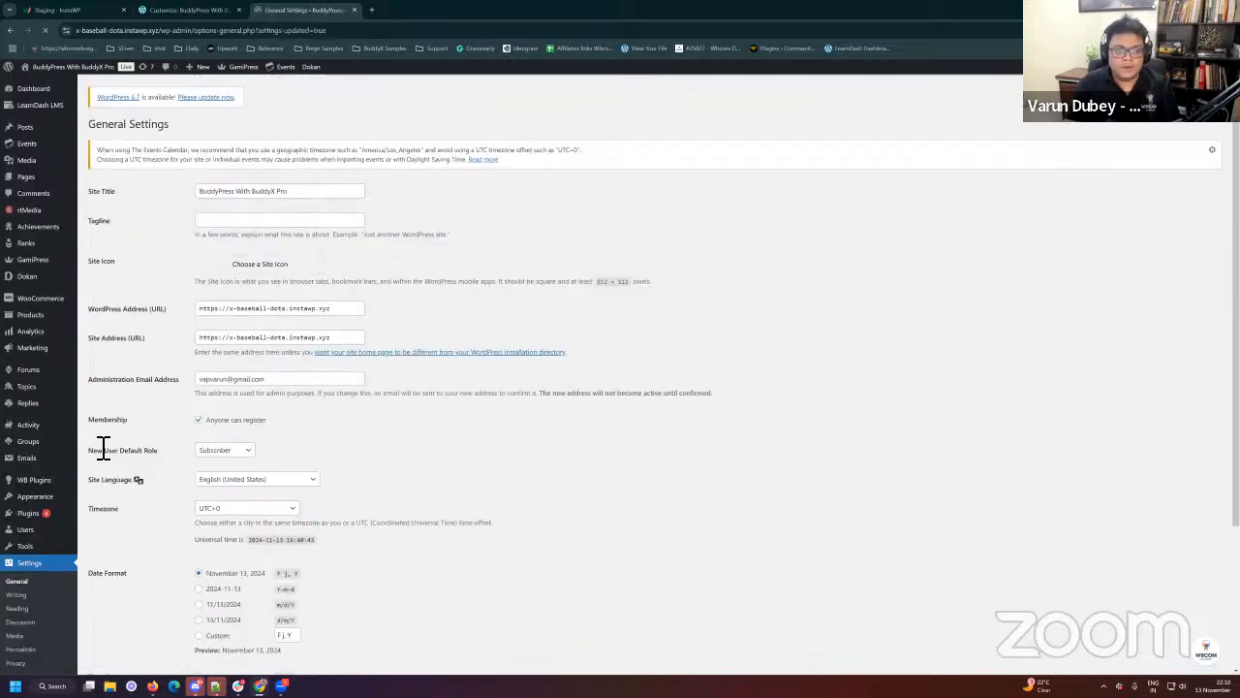
scroll(192, 439, "down", 2)
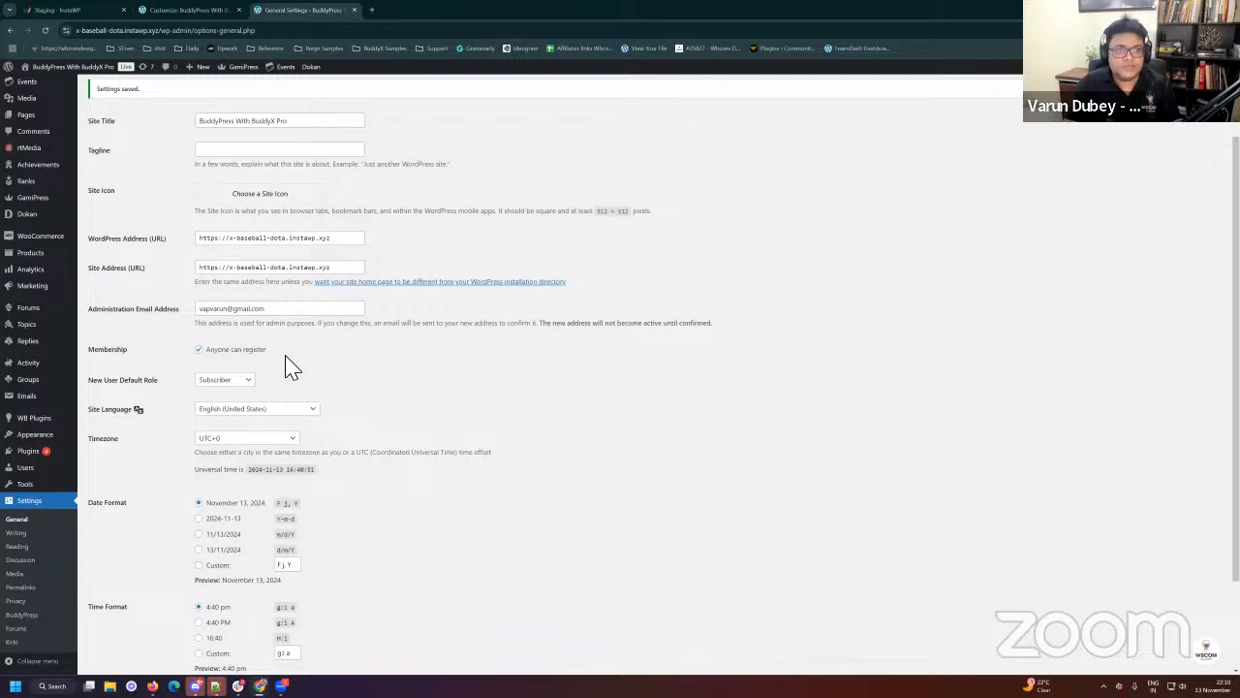
scroll(48, 606, "down", 1)
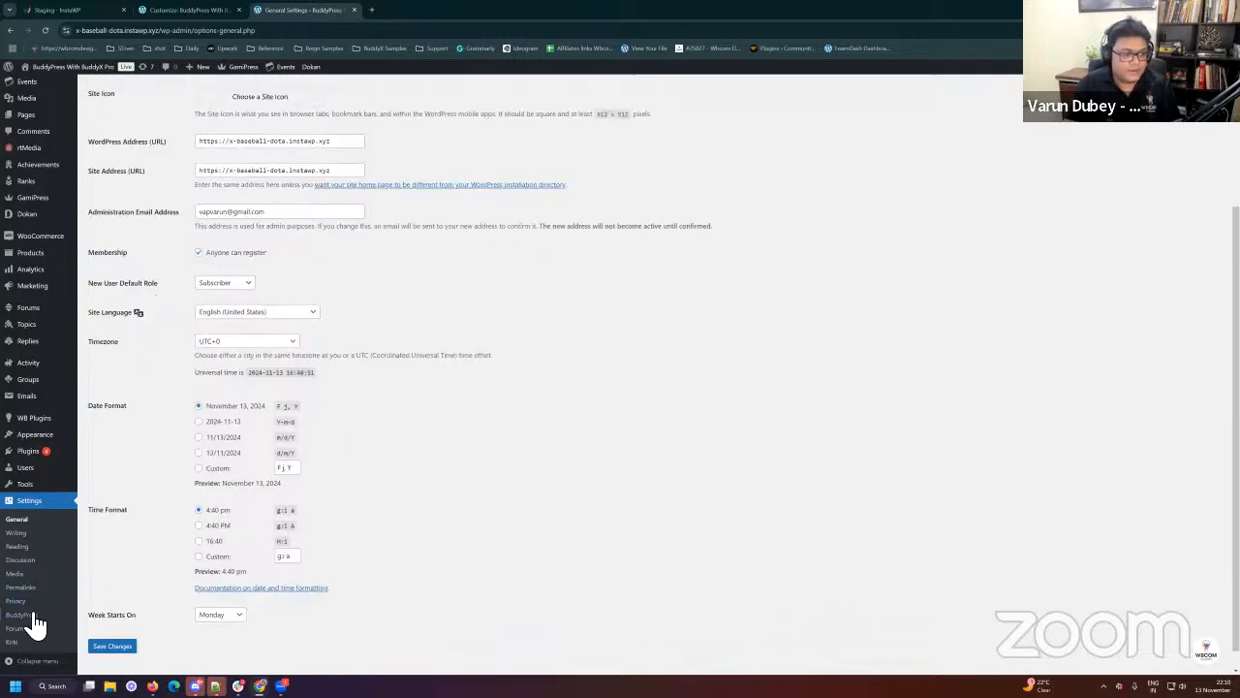
Step: Open the BuddyPress options, toggle member invitations on and back off, and examine the Community Members settings
left_click(33, 614)
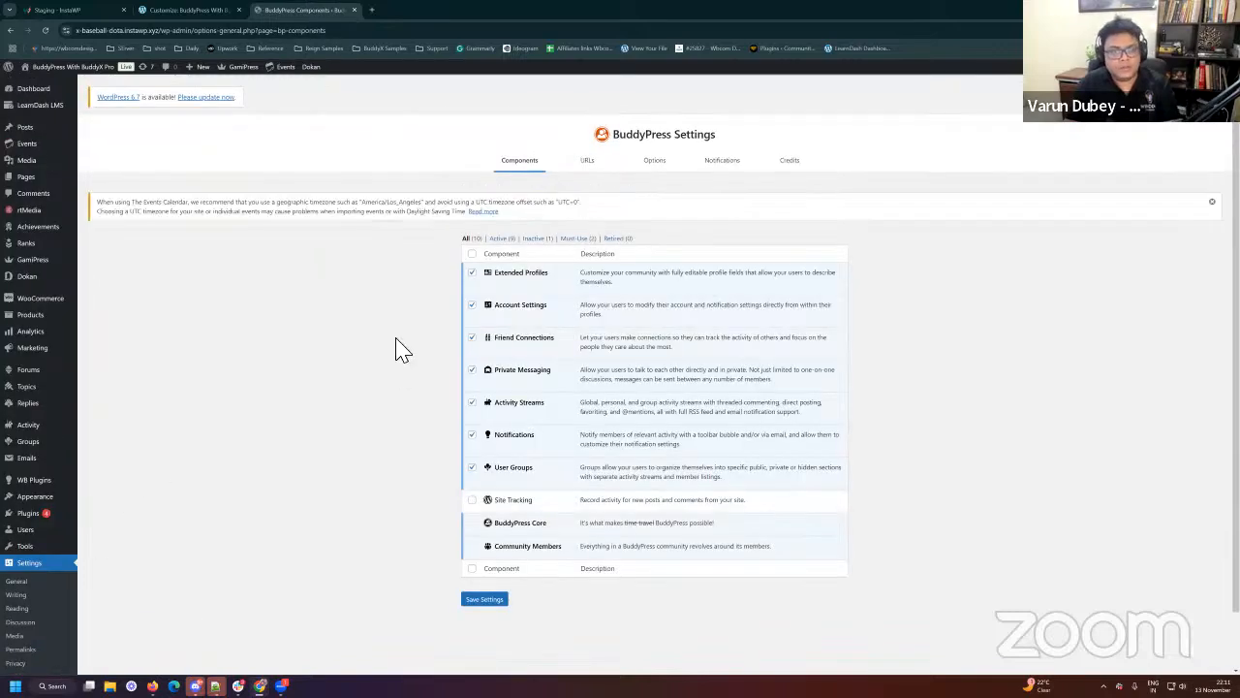
left_click(659, 166)
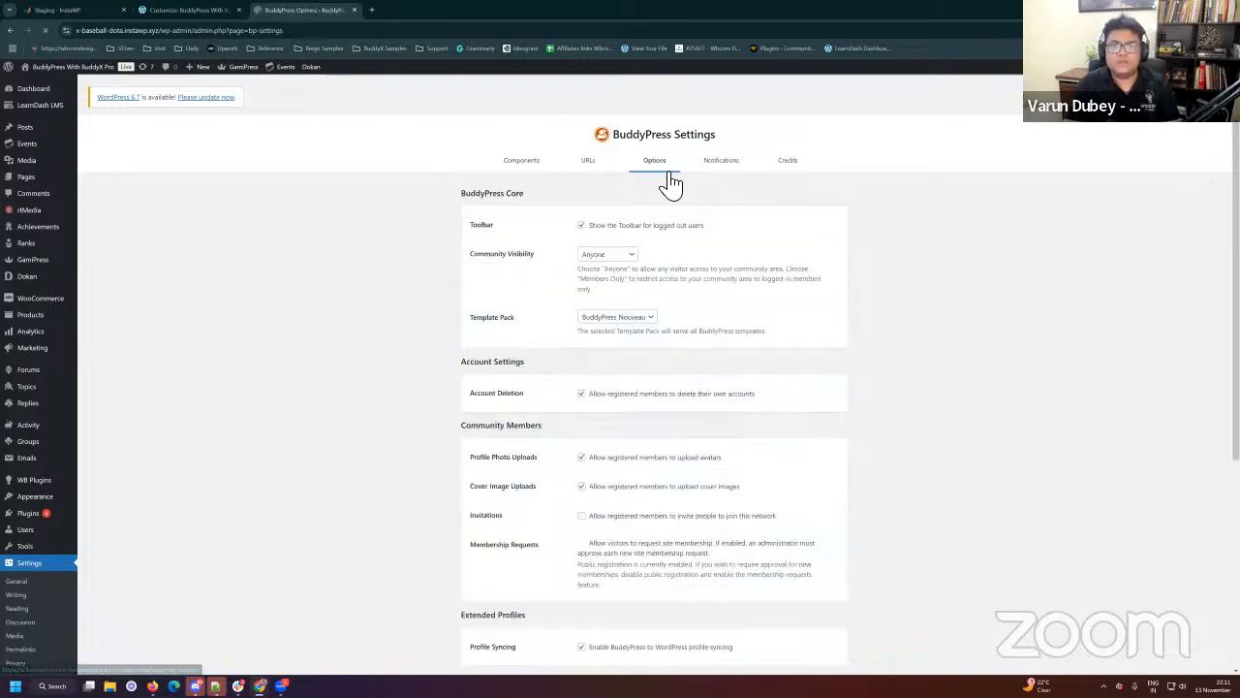
scroll(581, 310, "down", 2)
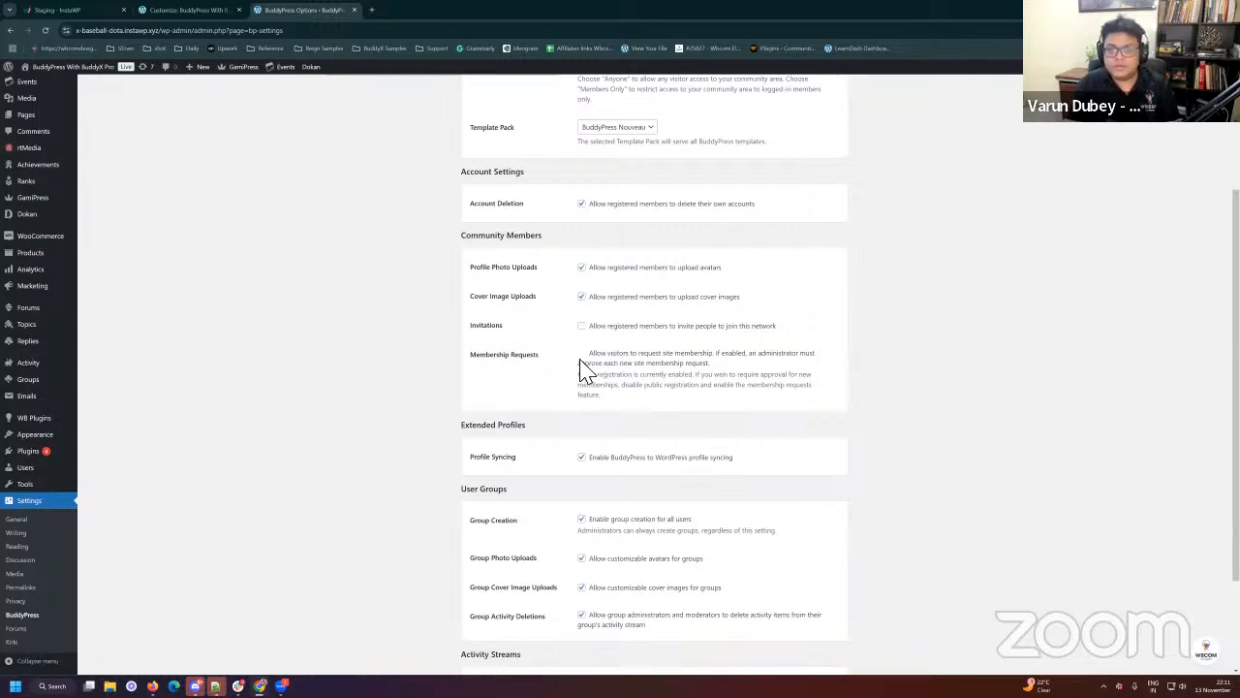
left_click(581, 328)
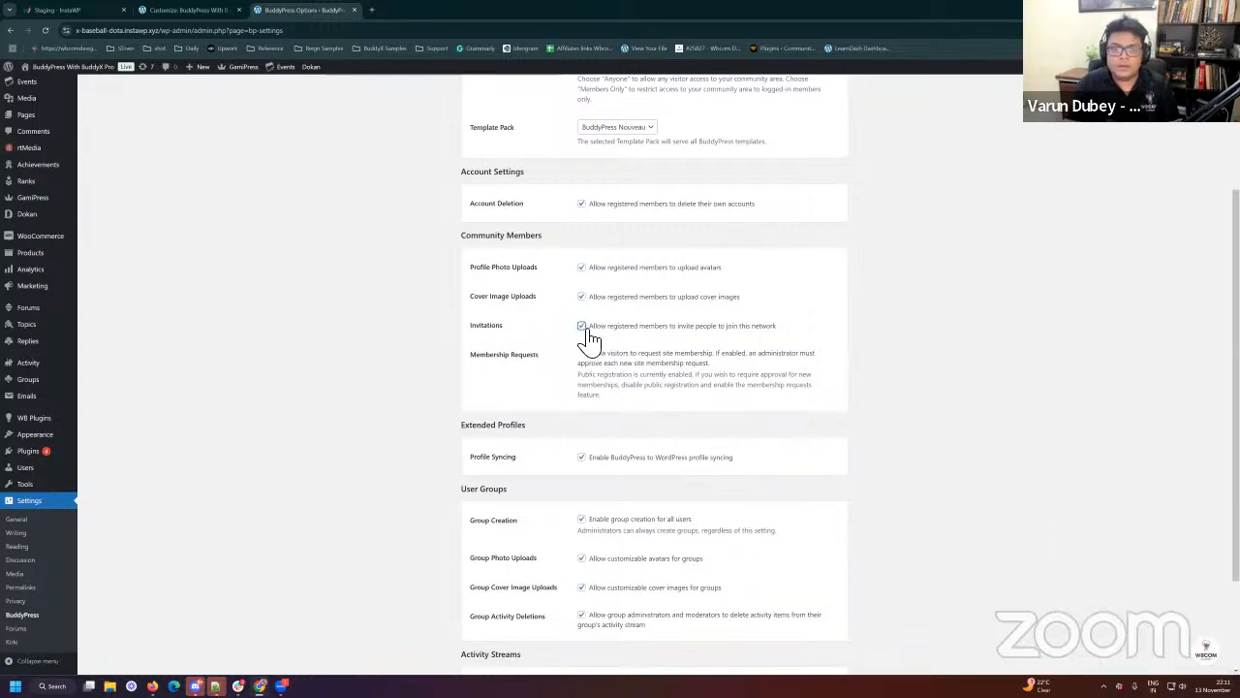
left_click(582, 326)
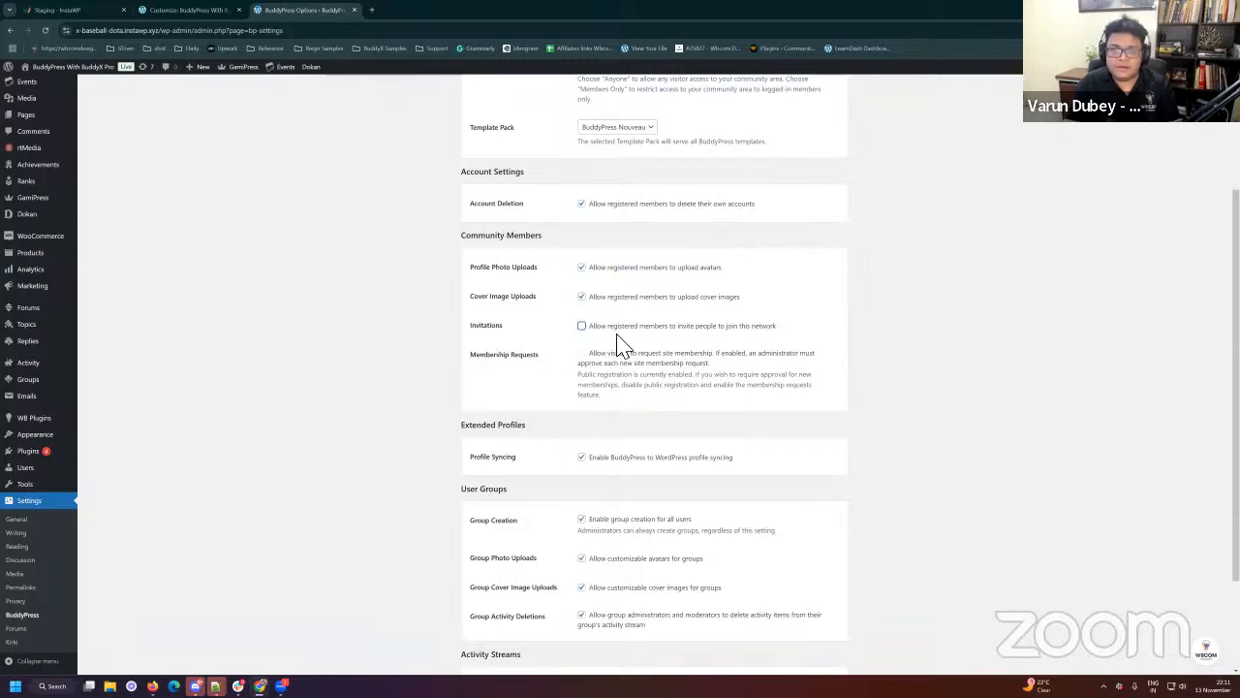
scroll(704, 324, "down", 2)
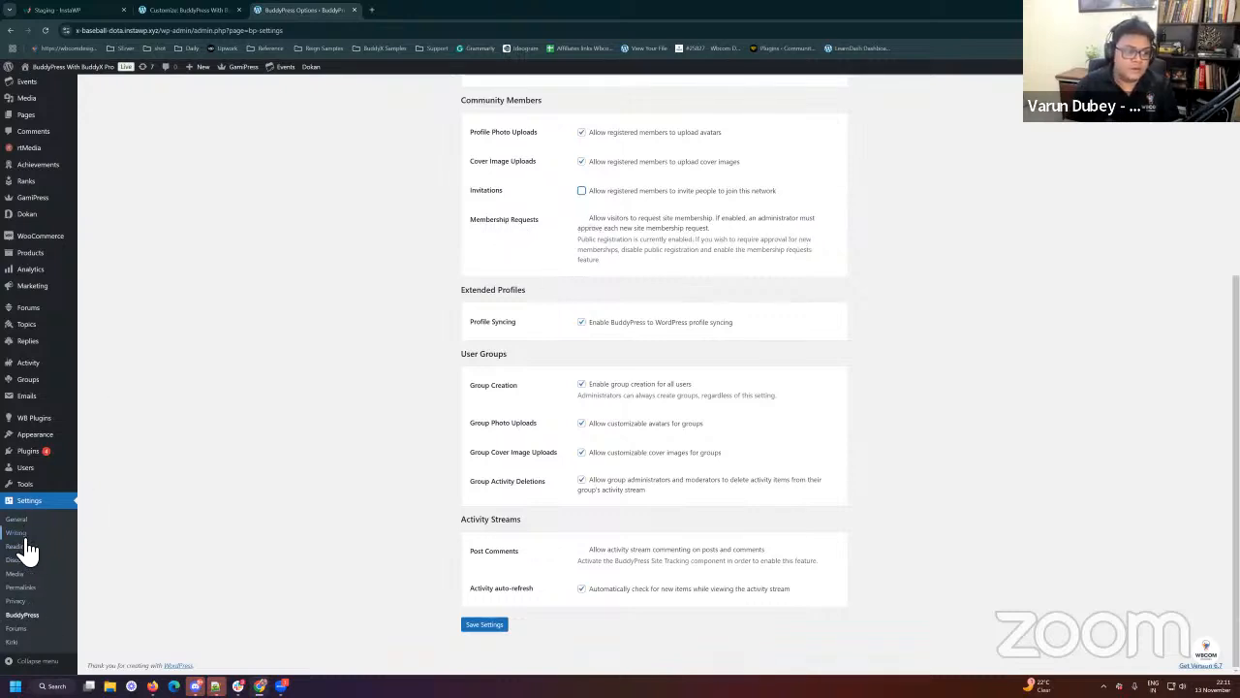
Step: Open General Settings in a new tab, disable "Anyone can register" under Membership and save the changes
right_click(30, 535)
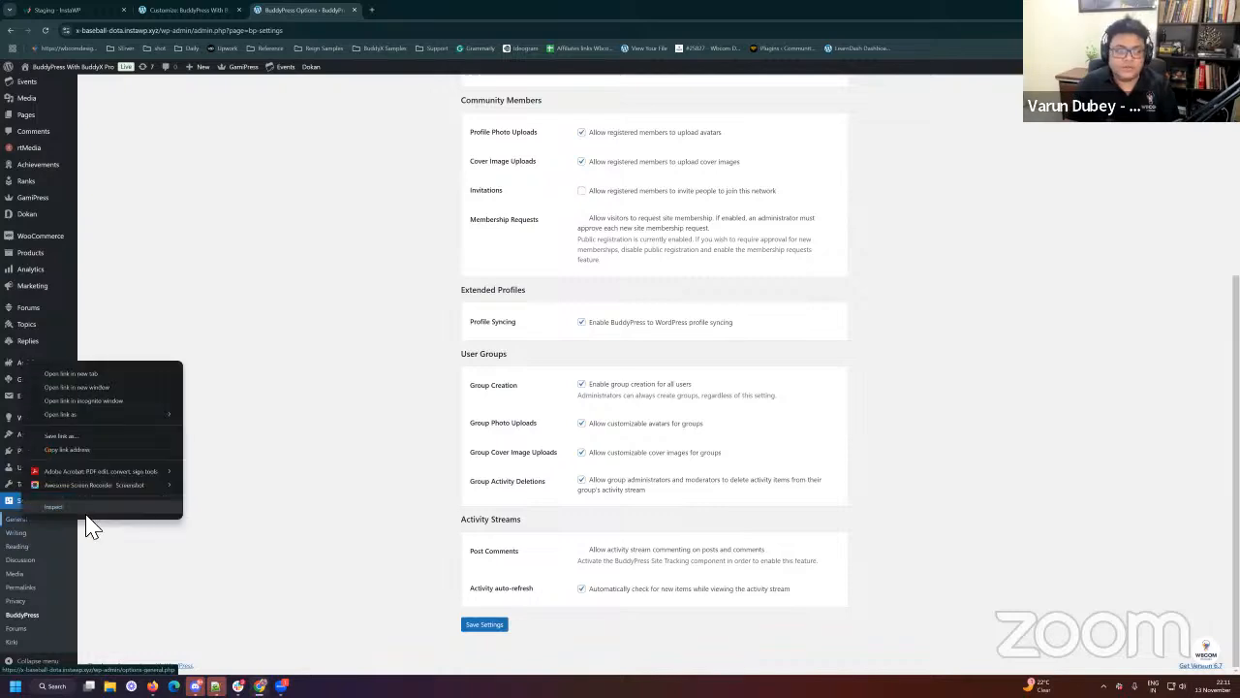
left_click(96, 373)
left_click(373, 14)
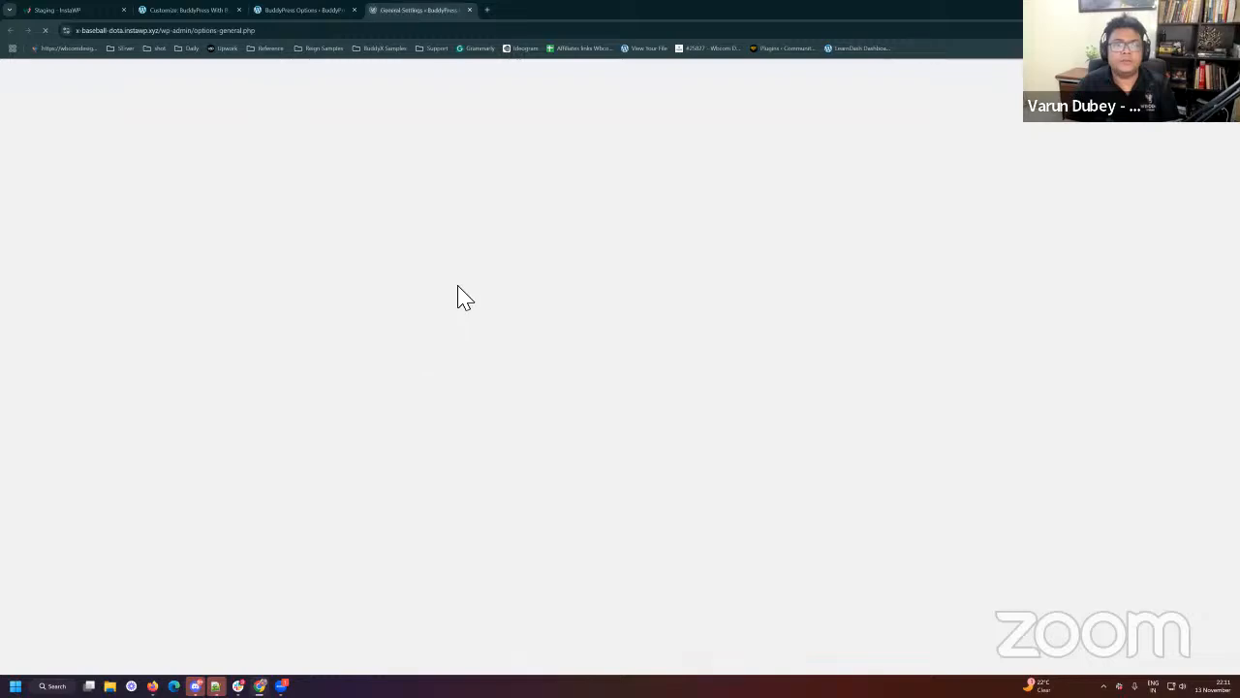
scroll(193, 250, "down", 2)
left_click(198, 230)
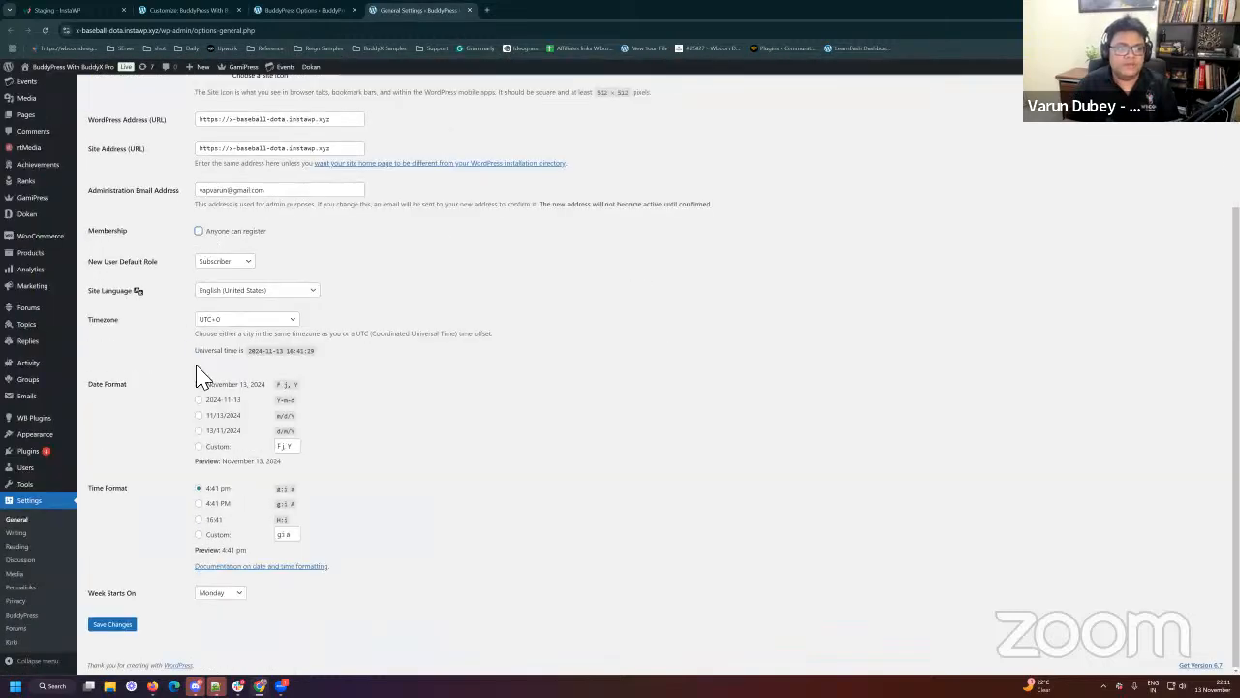
left_click(106, 626)
Step: Reload the BuddyPress options in their existing tab and examine the Invitations and Membership Requests settings
left_click(291, 12)
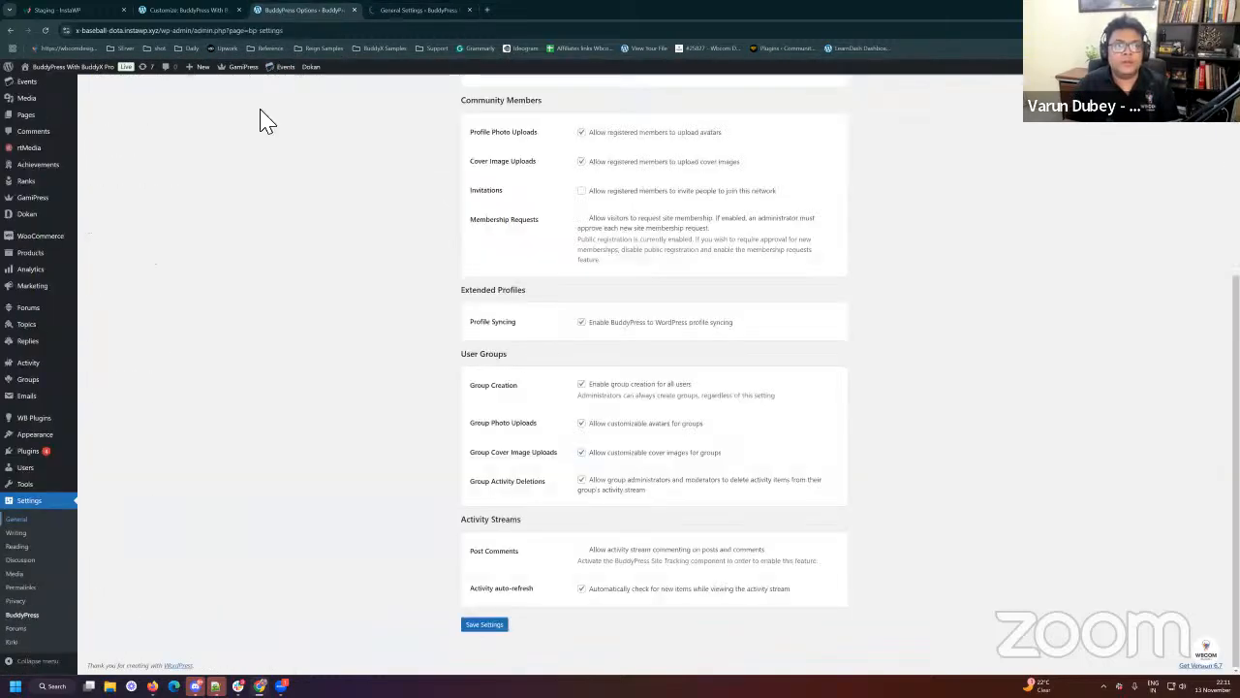
right_click(326, 249)
left_click(330, 247)
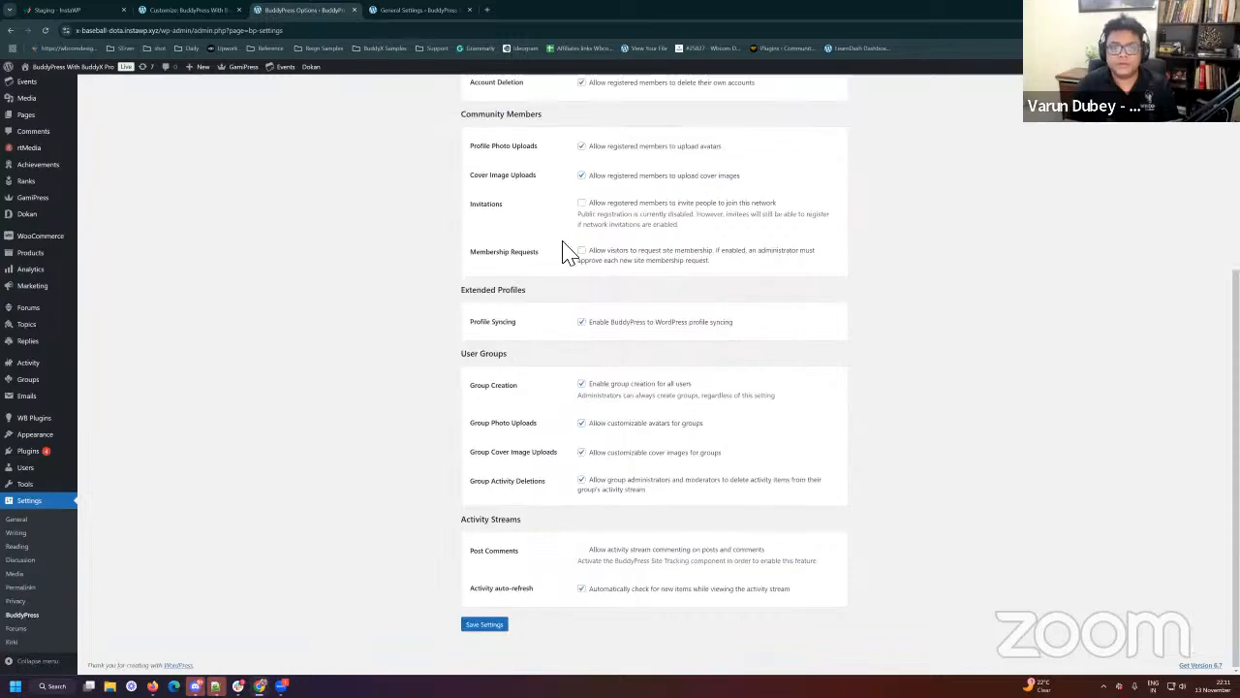
Step: Leave member invitations disabled, allow visitors to request site membership under Community Members, and save the BuddyPress settings
left_click(582, 203)
left_click(581, 204)
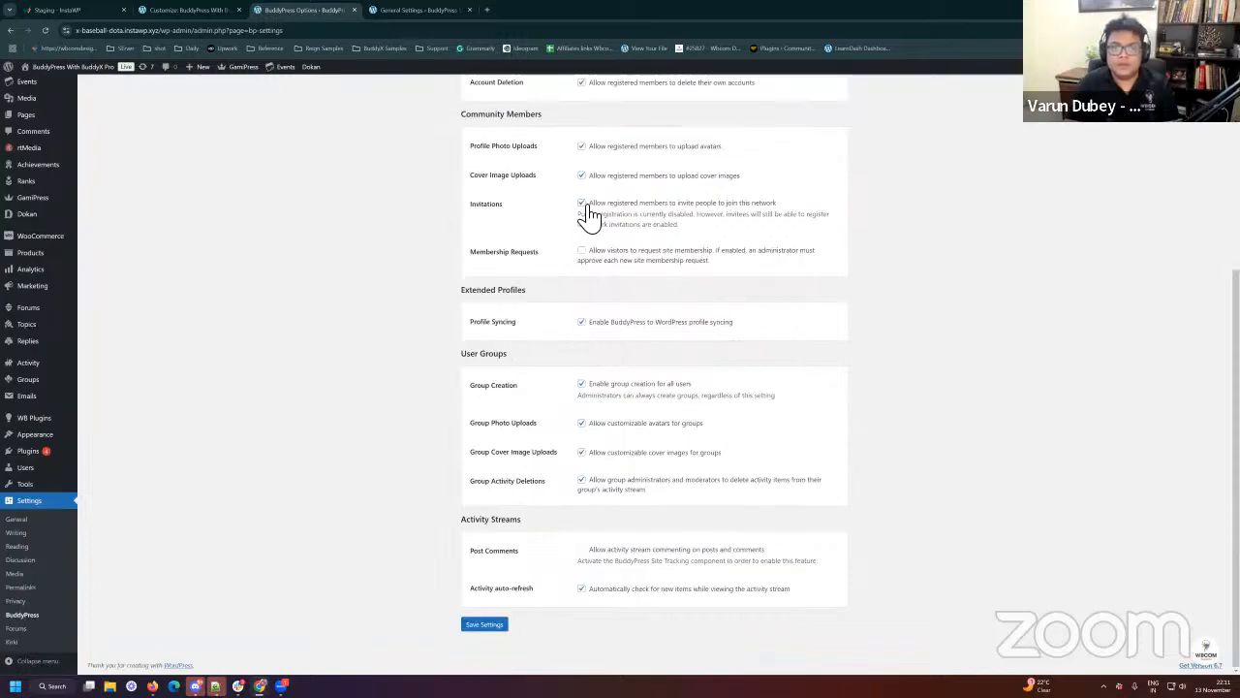
left_click(581, 250)
left_click(485, 625)
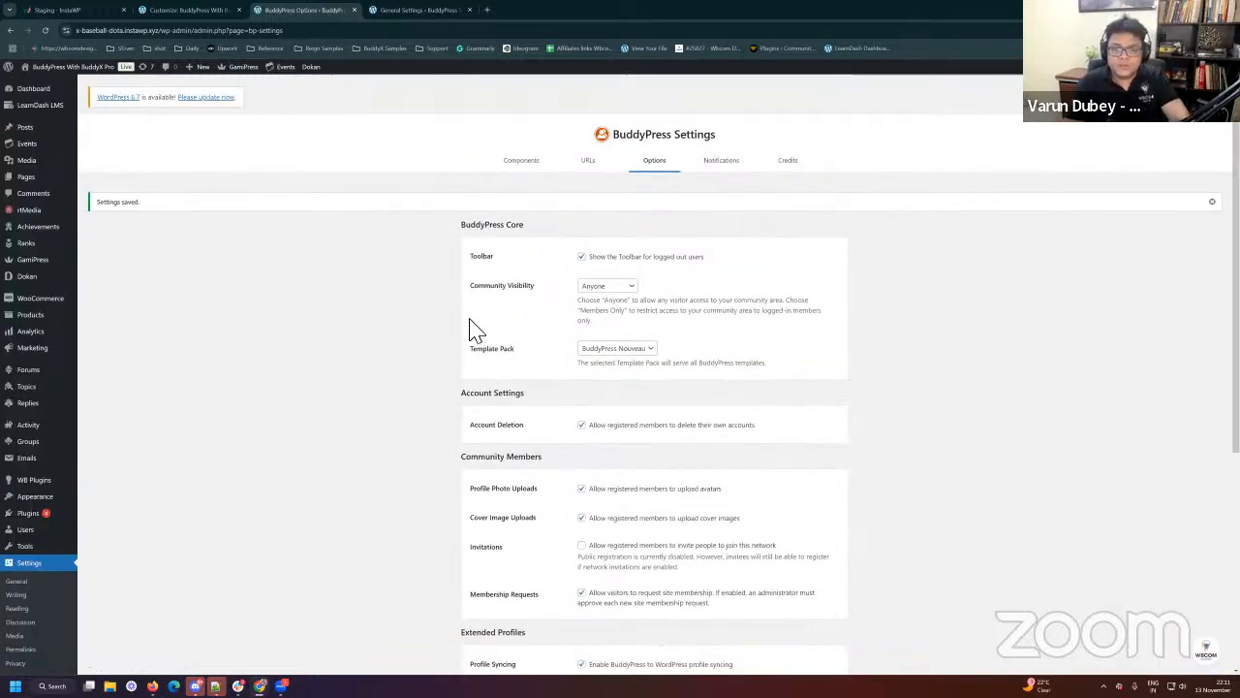
scroll(474, 329, "down", 2)
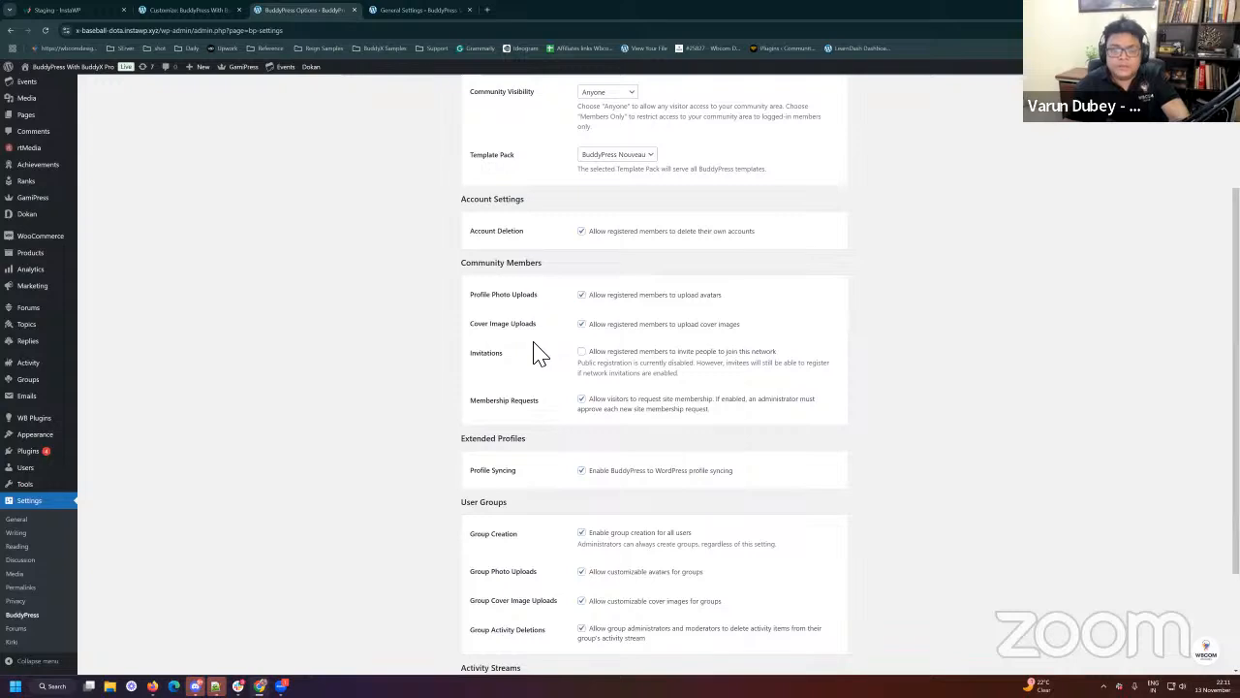
scroll(520, 392, "down", 1)
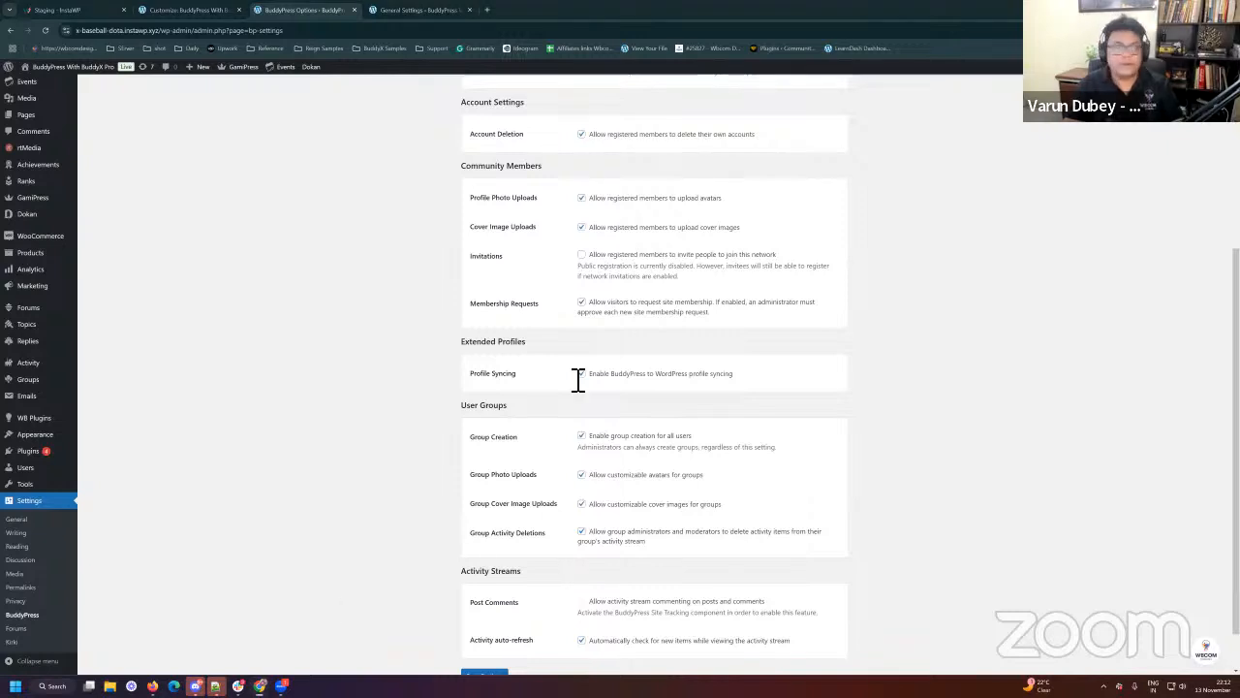
Step: Copy the site's base address, load it in a new incognito window and open the Register page
left_click_drag(161, 33, 6, 39)
key("ctrl+c")
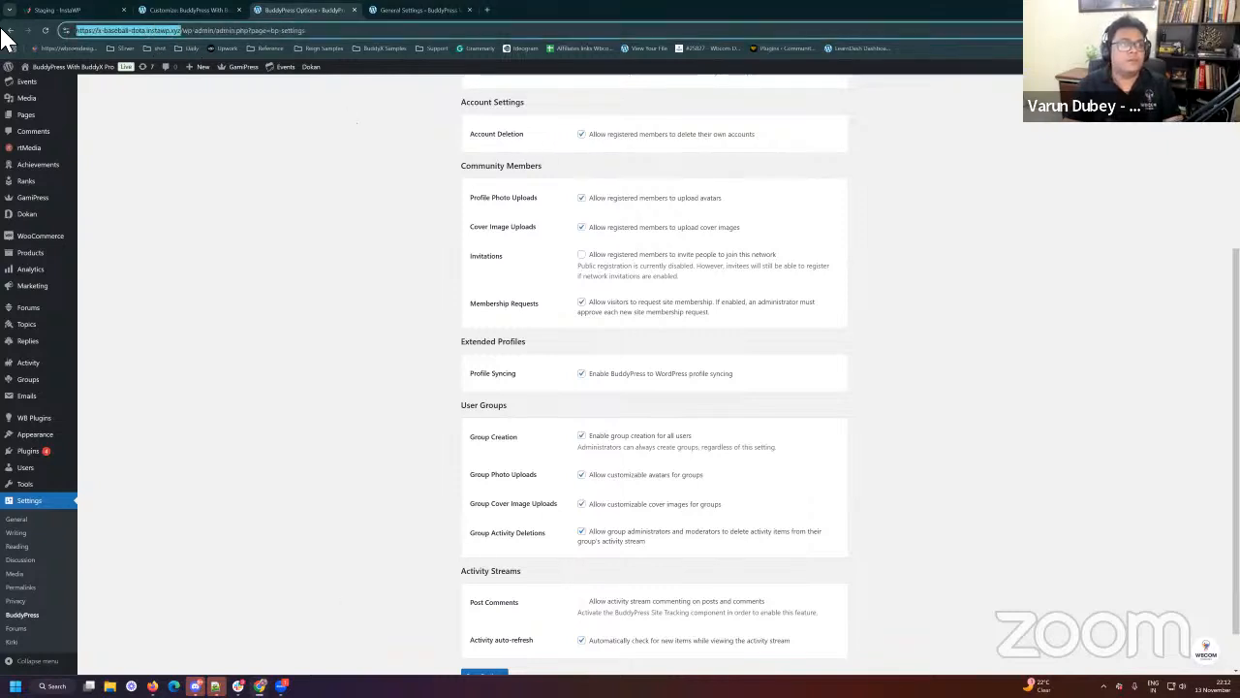
left_click(1230, 30)
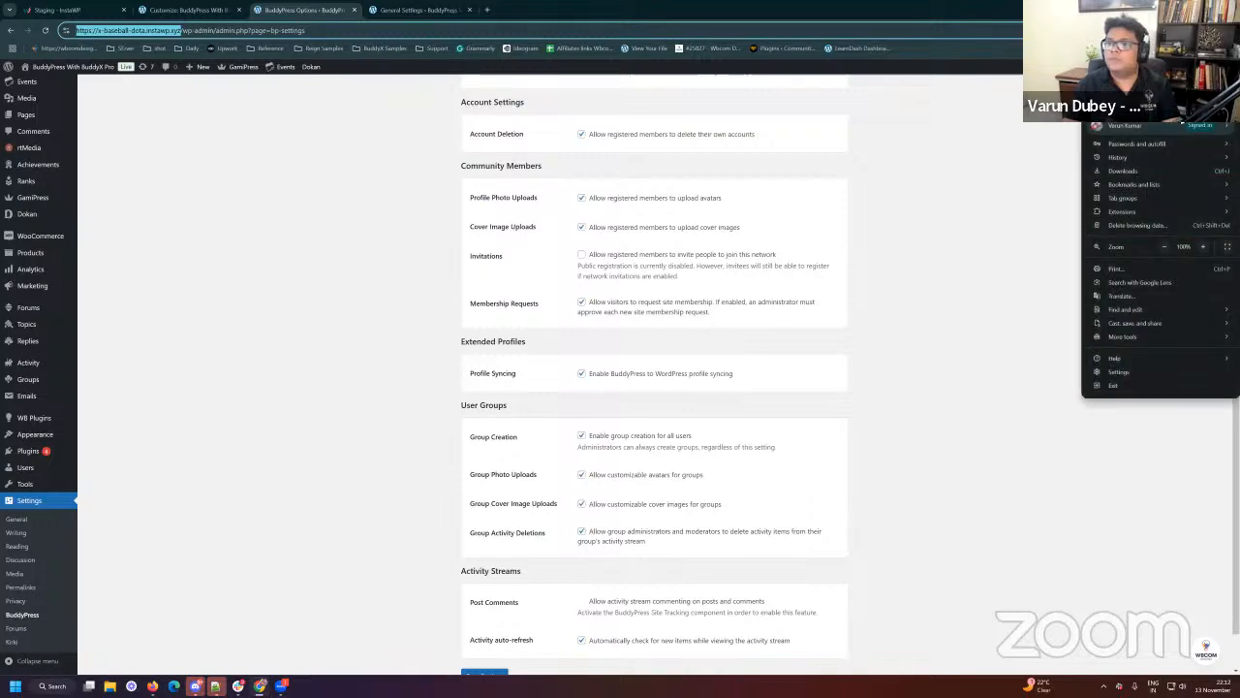
left_click(1172, 102)
key("ctrl+v")
key("Return")
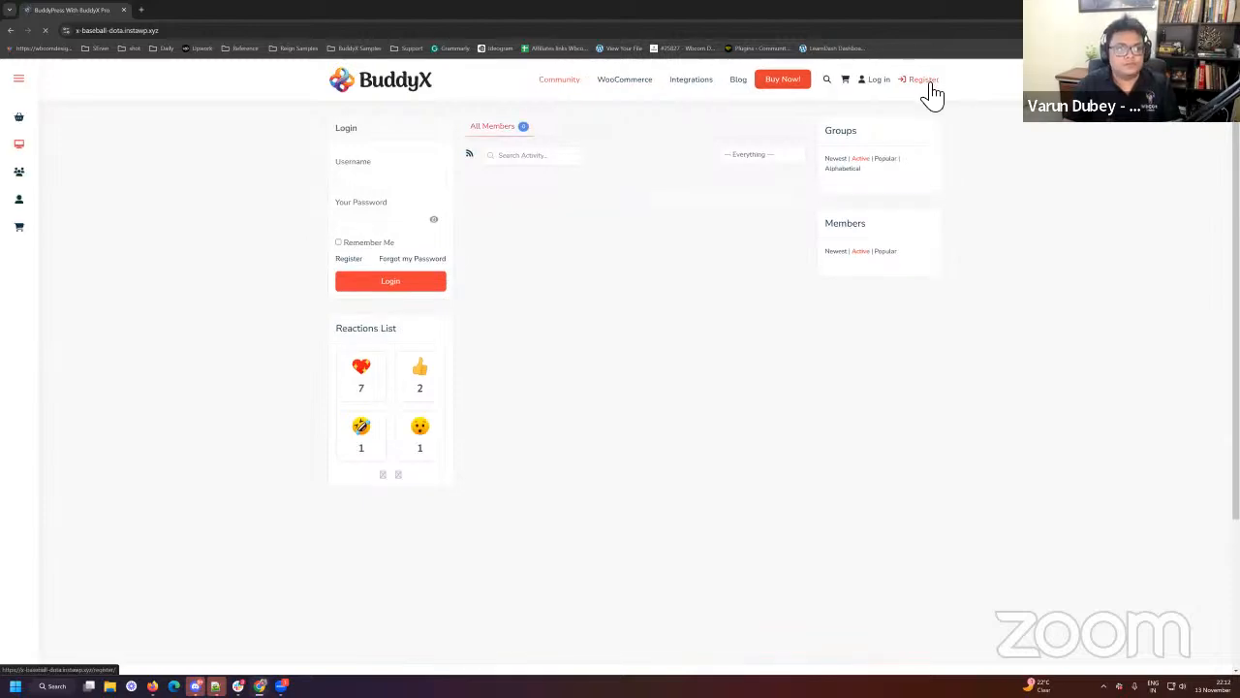
left_click(928, 85)
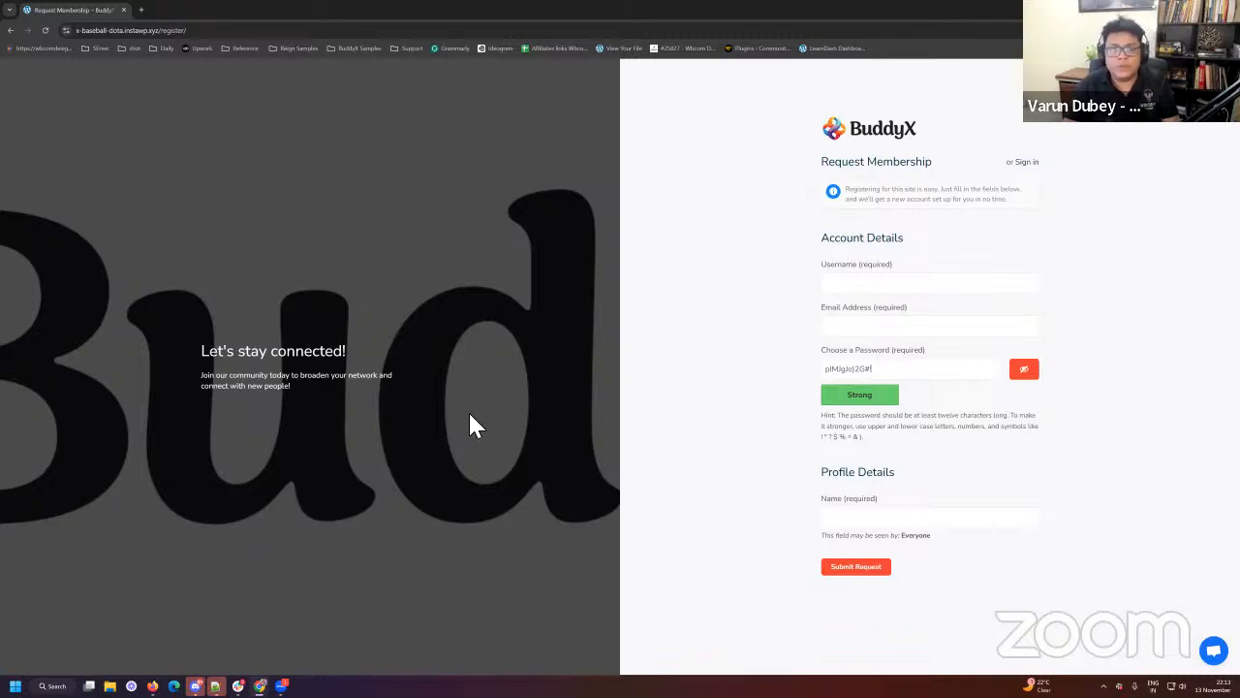
Step: Examine the Request Membership form, follow the links to the login page and back, and close the incognito window
left_click(242, 31)
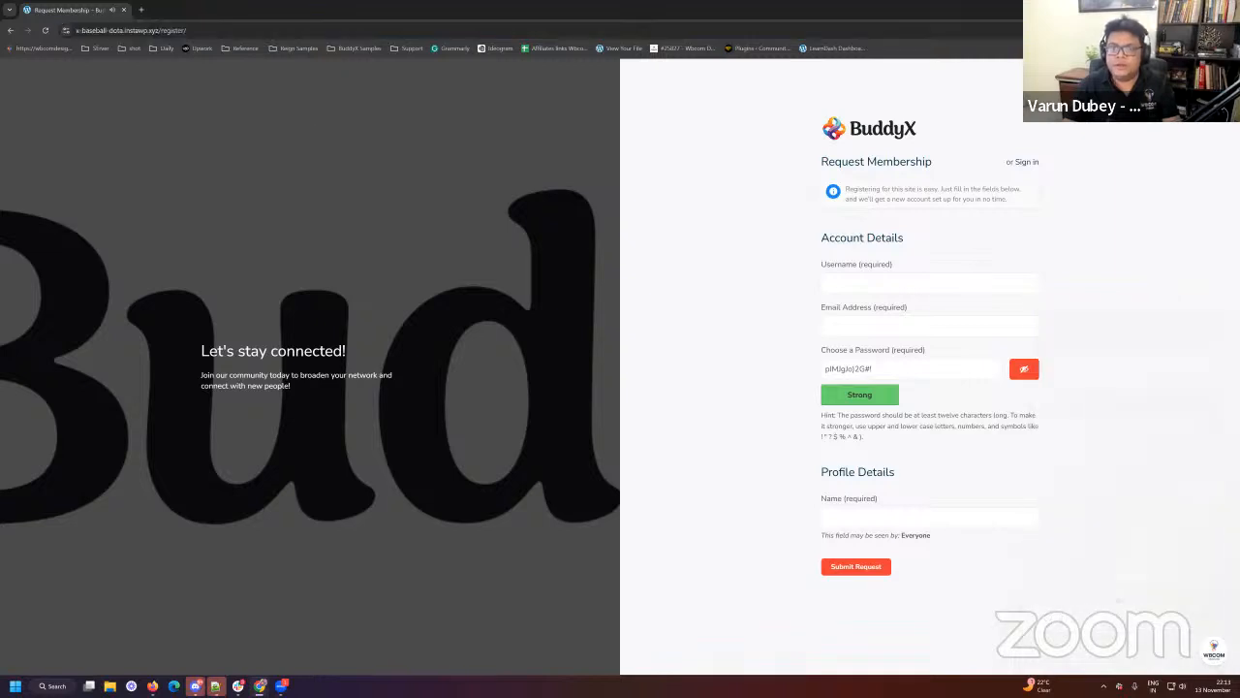
left_click(1217, 308)
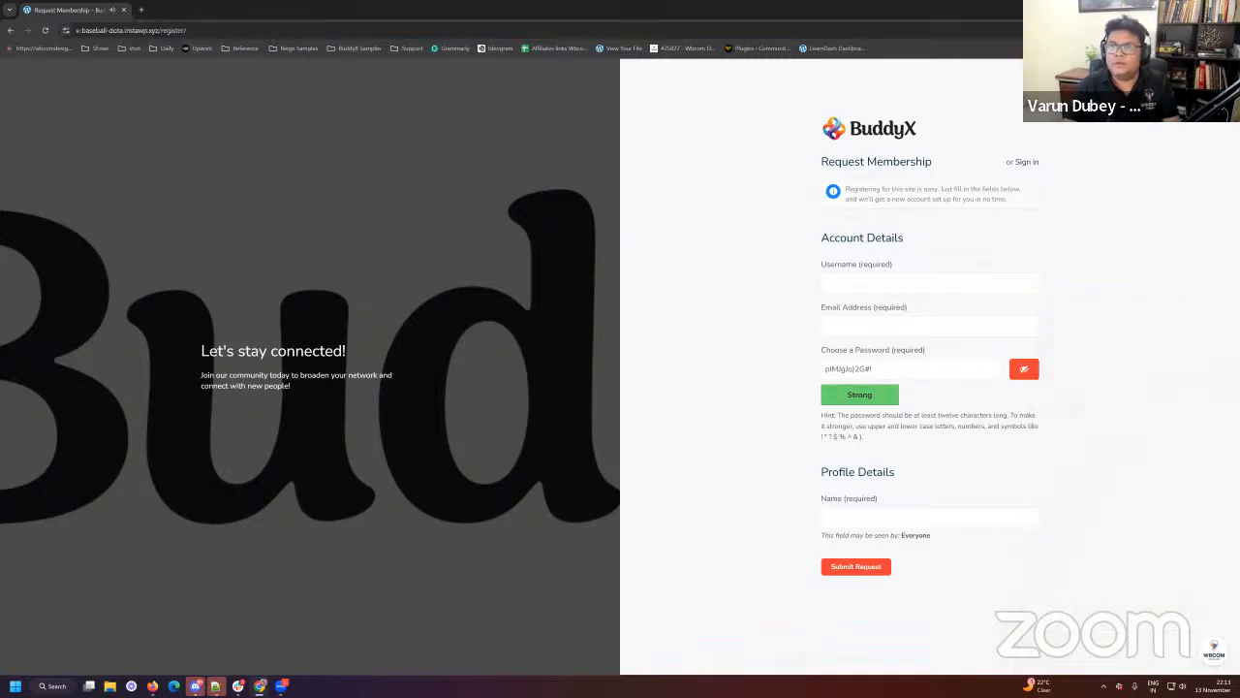
left_click(1027, 162)
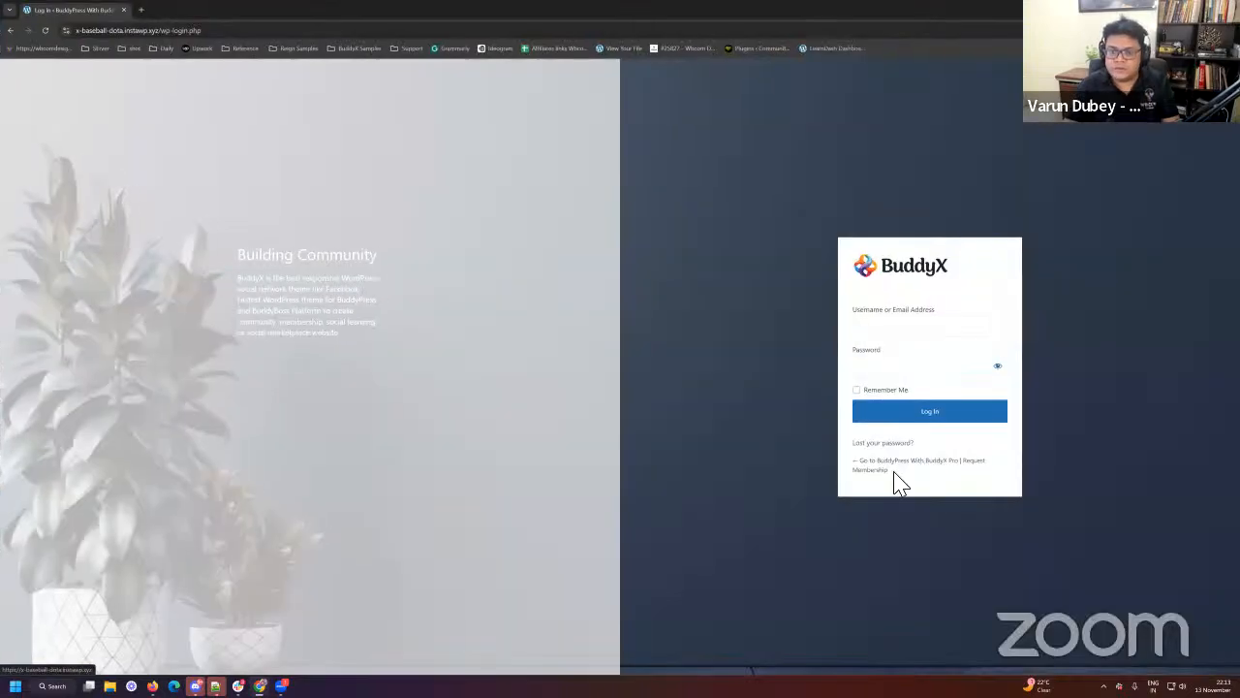
left_click(973, 462)
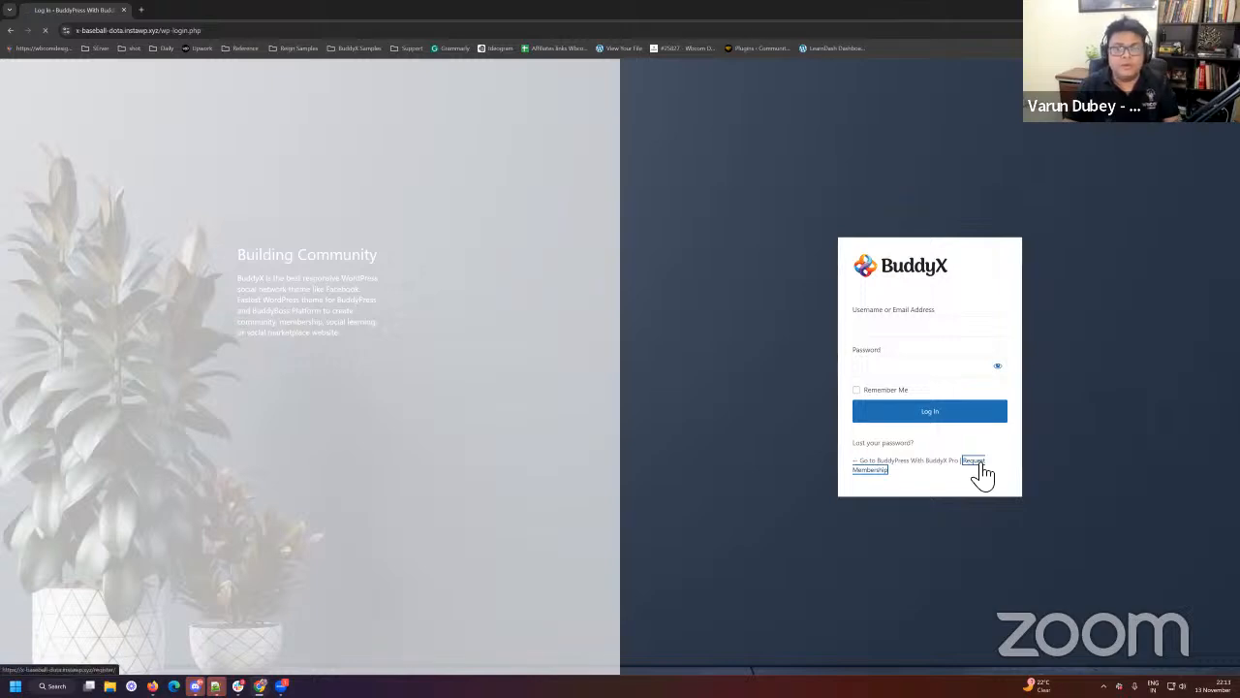
left_click(979, 465)
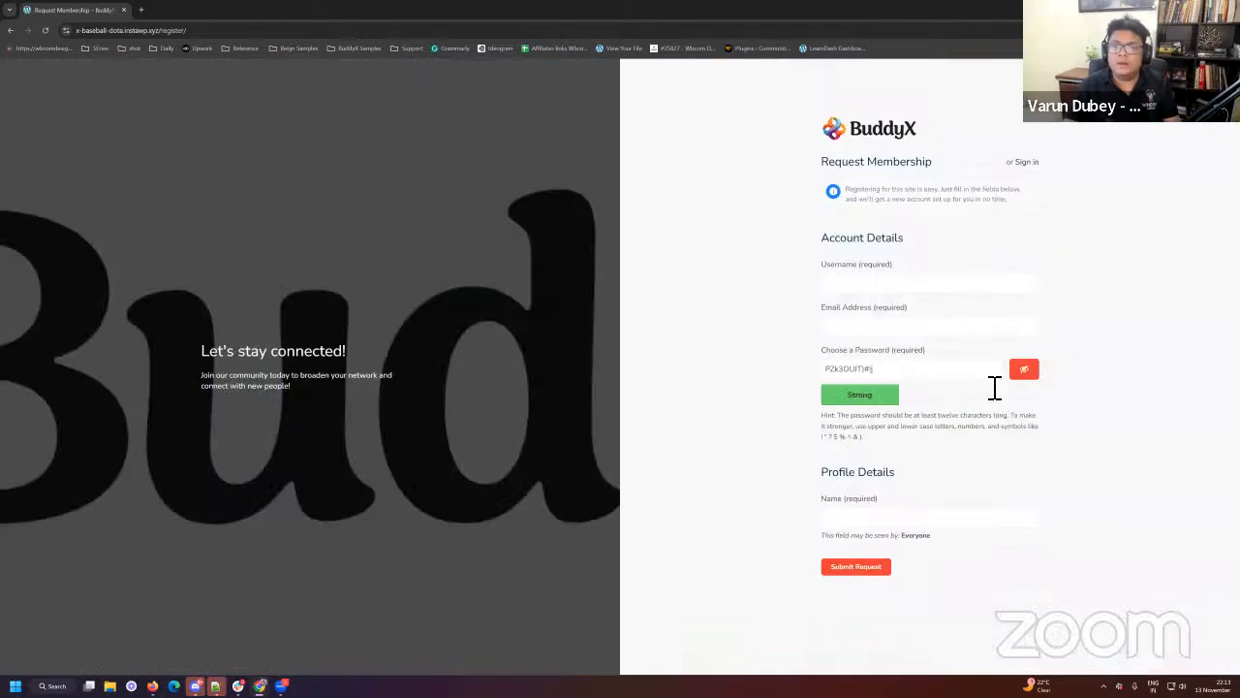
left_click_drag(1019, 199, 847, 204)
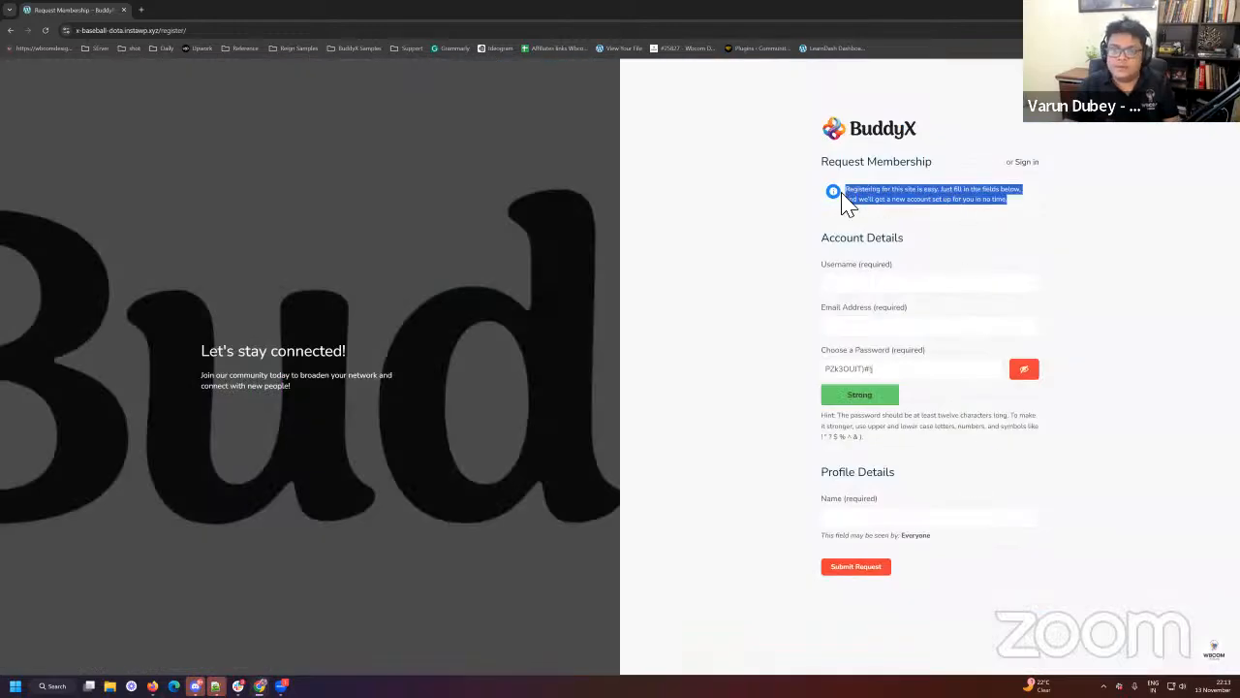
left_click(769, 255)
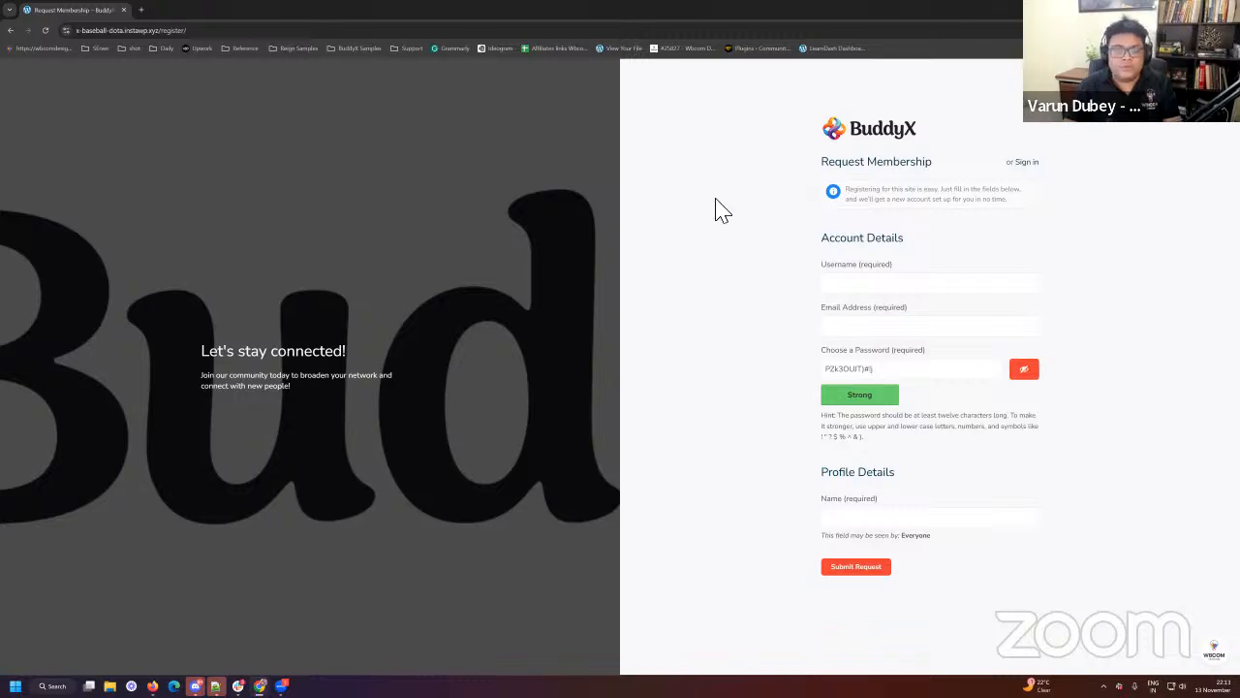
key("ctrl+w")
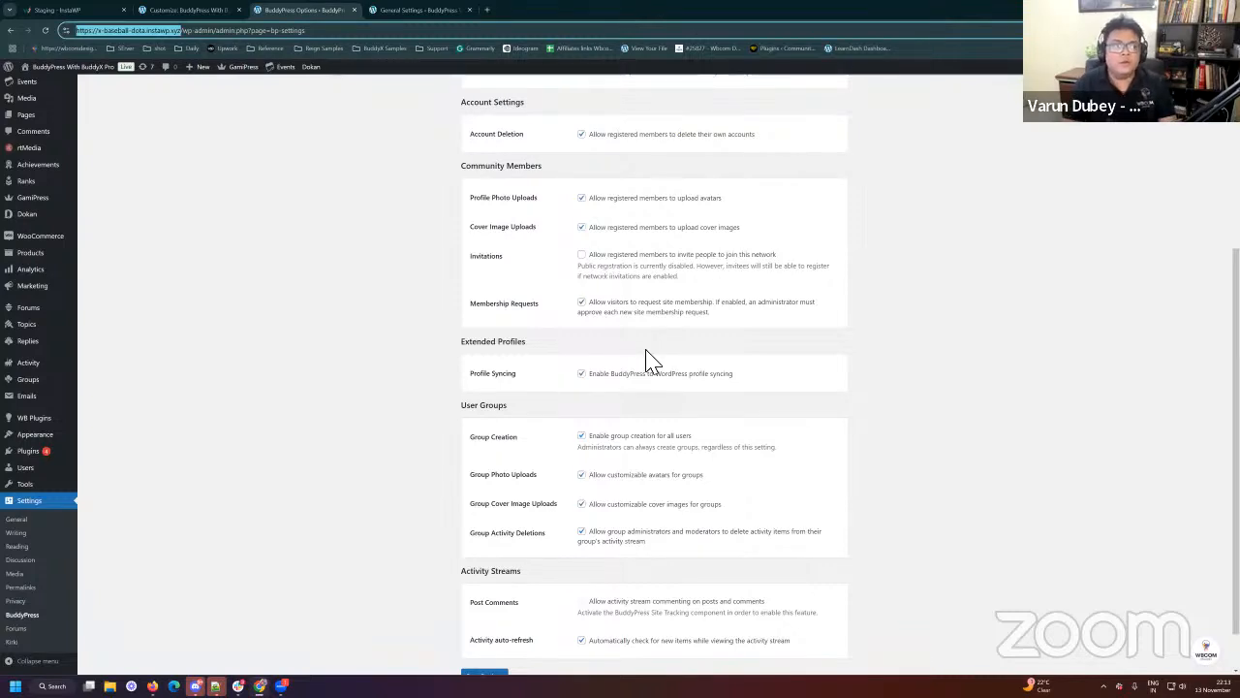
Step: Open the list of all WordPress pages and look through the site's existing pages
scroll(262, 262, "up", 3)
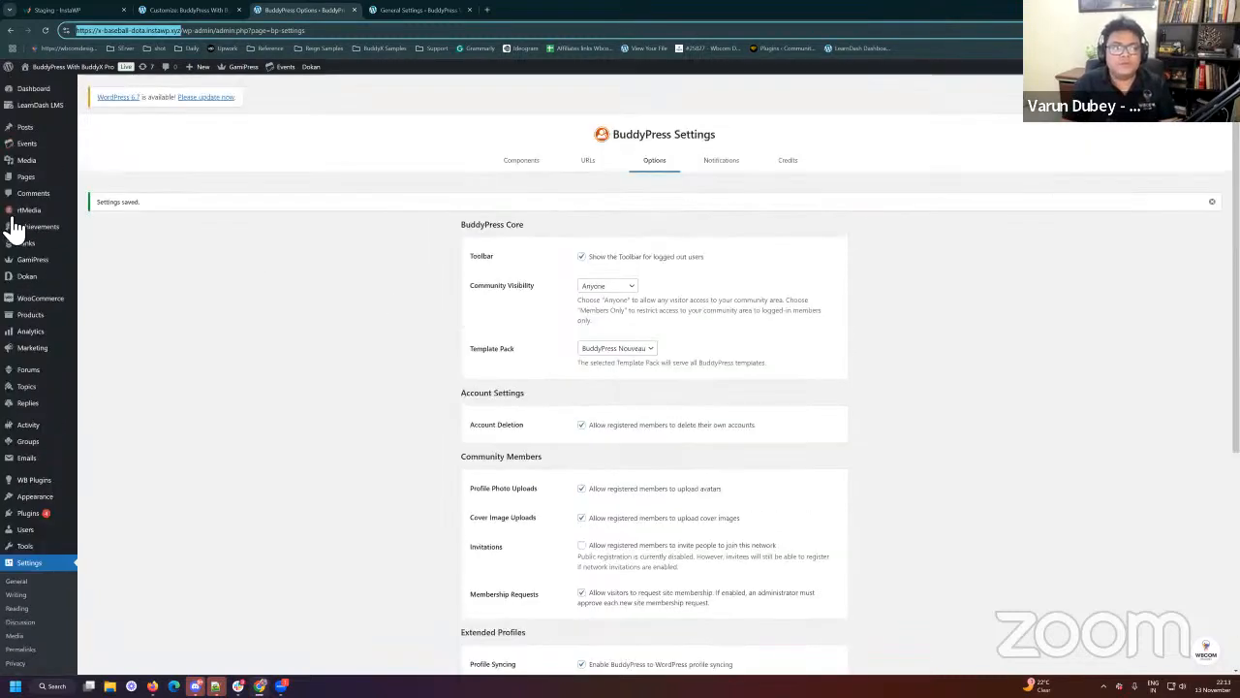
mouse_move(53, 205)
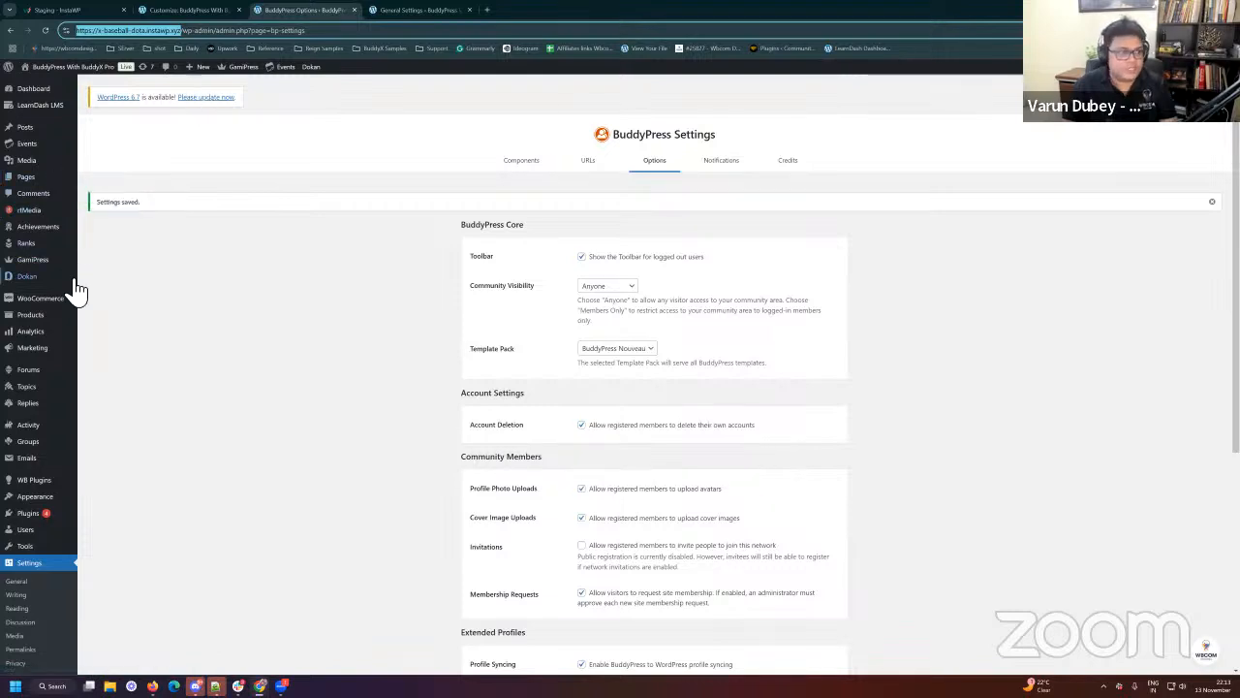
mouse_move(34, 179)
left_click(107, 183)
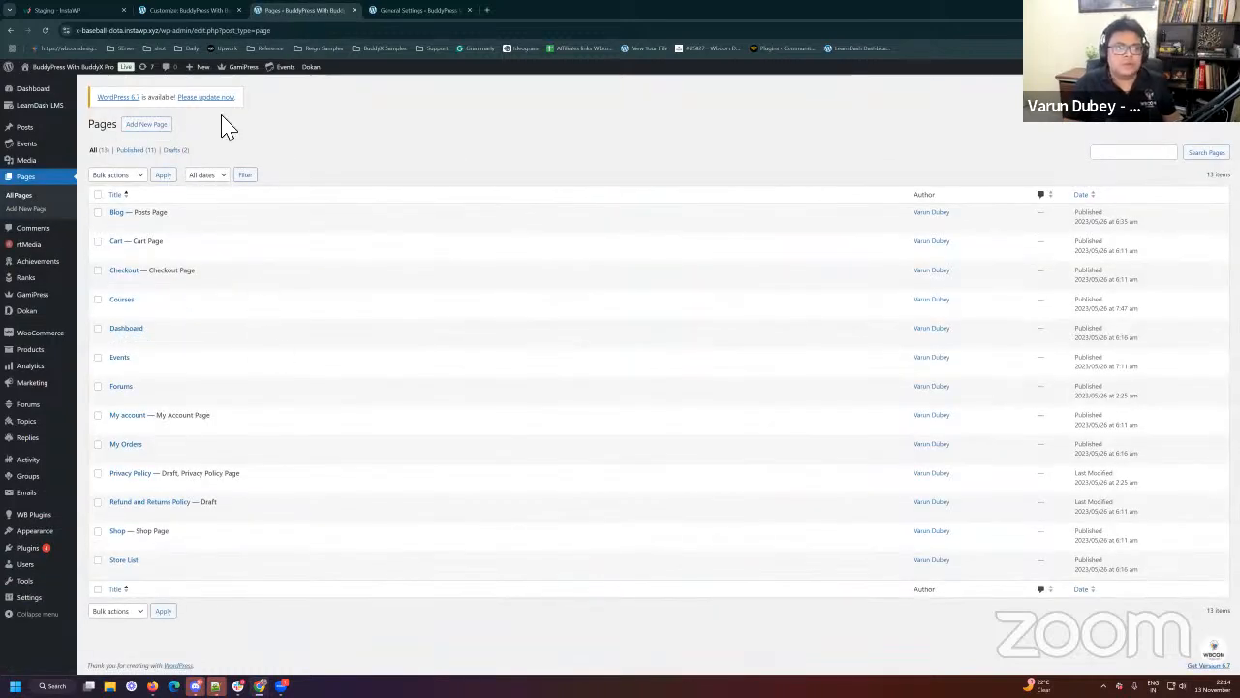
left_click(162, 127)
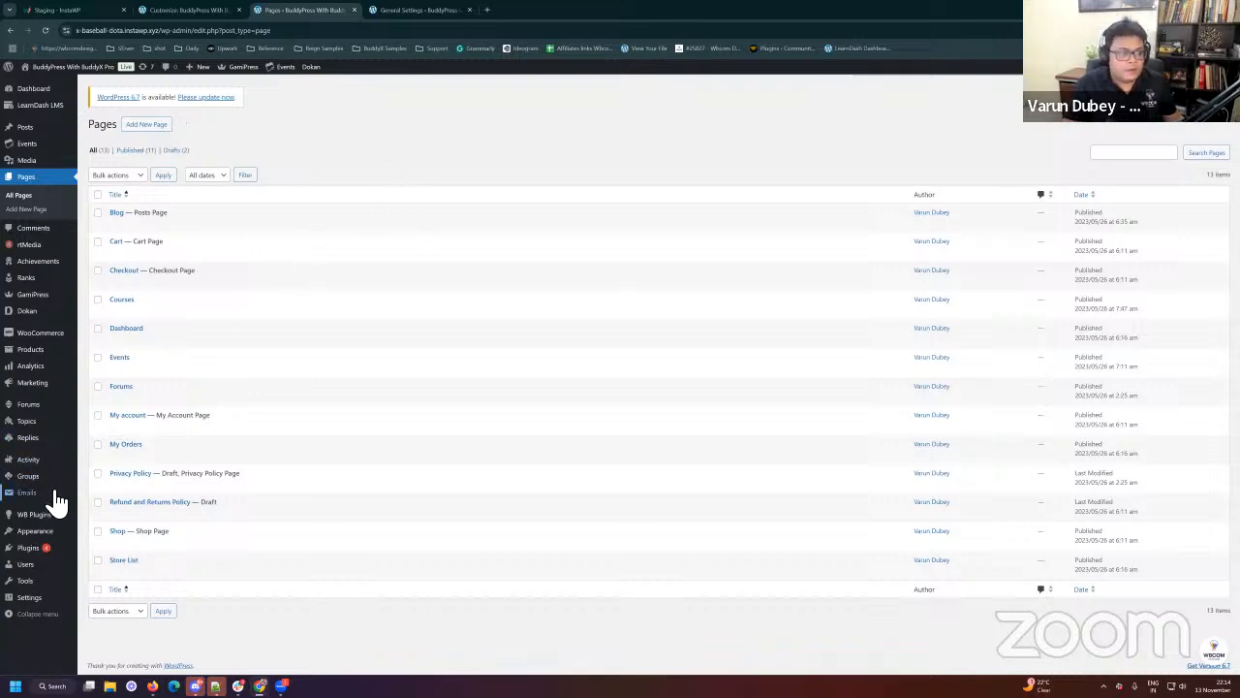
Step: Open the Add Plugins page and search the plugin directory for "login with ajax"
mouse_move(53, 533)
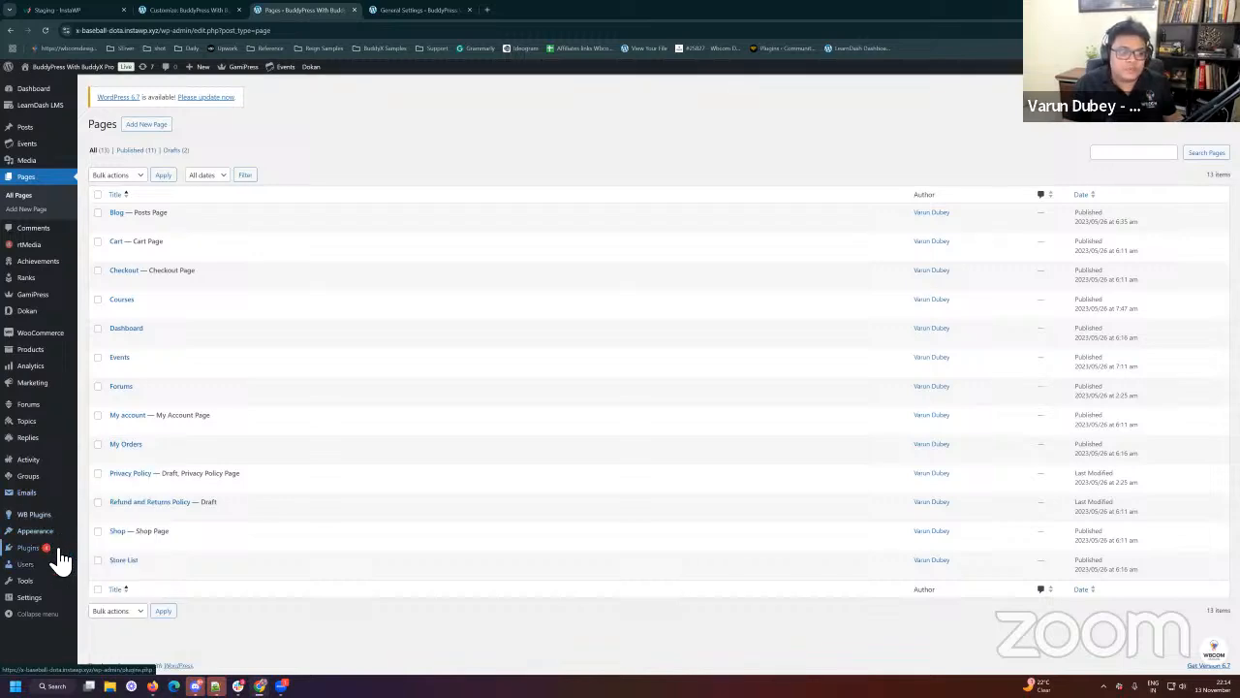
left_click(110, 562)
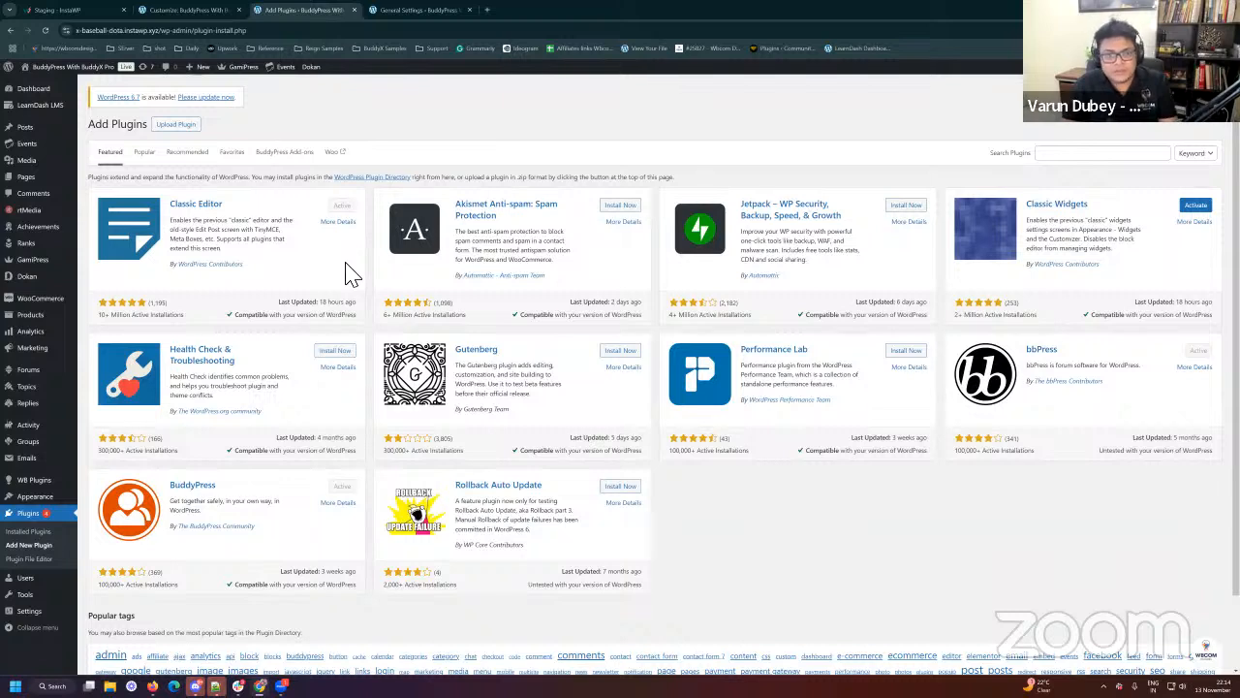
left_click(1102, 163)
type("logi")
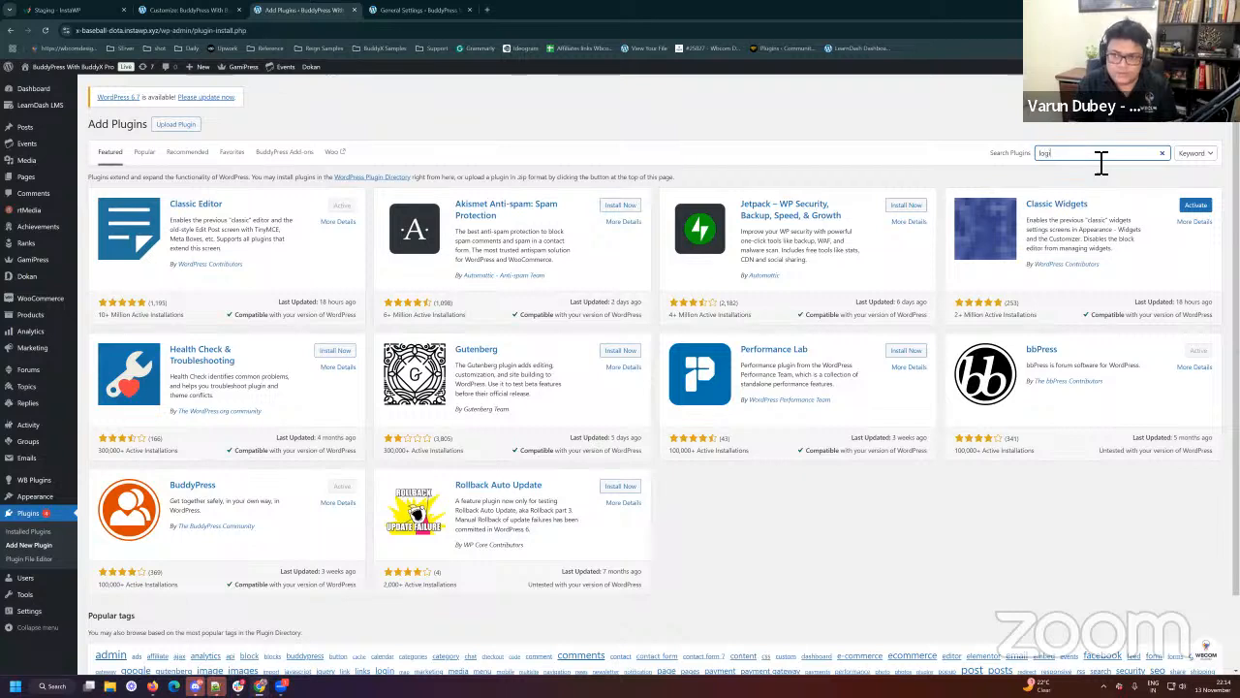
type("n w")
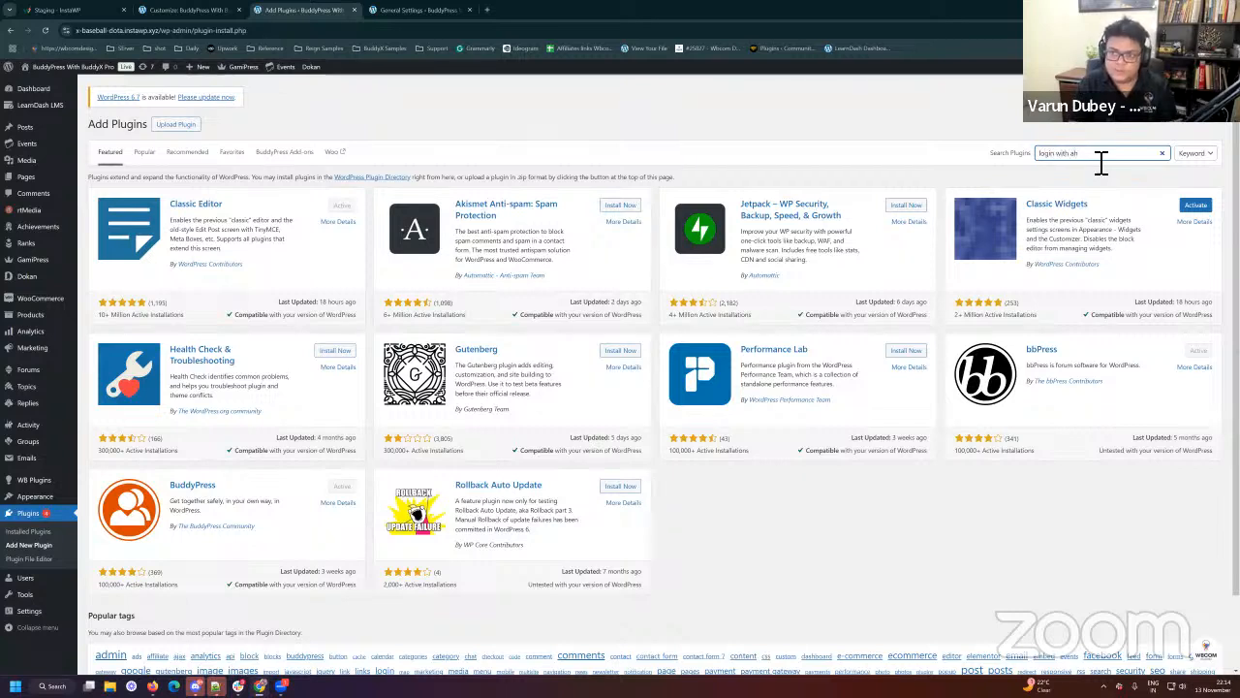
type("ith a")
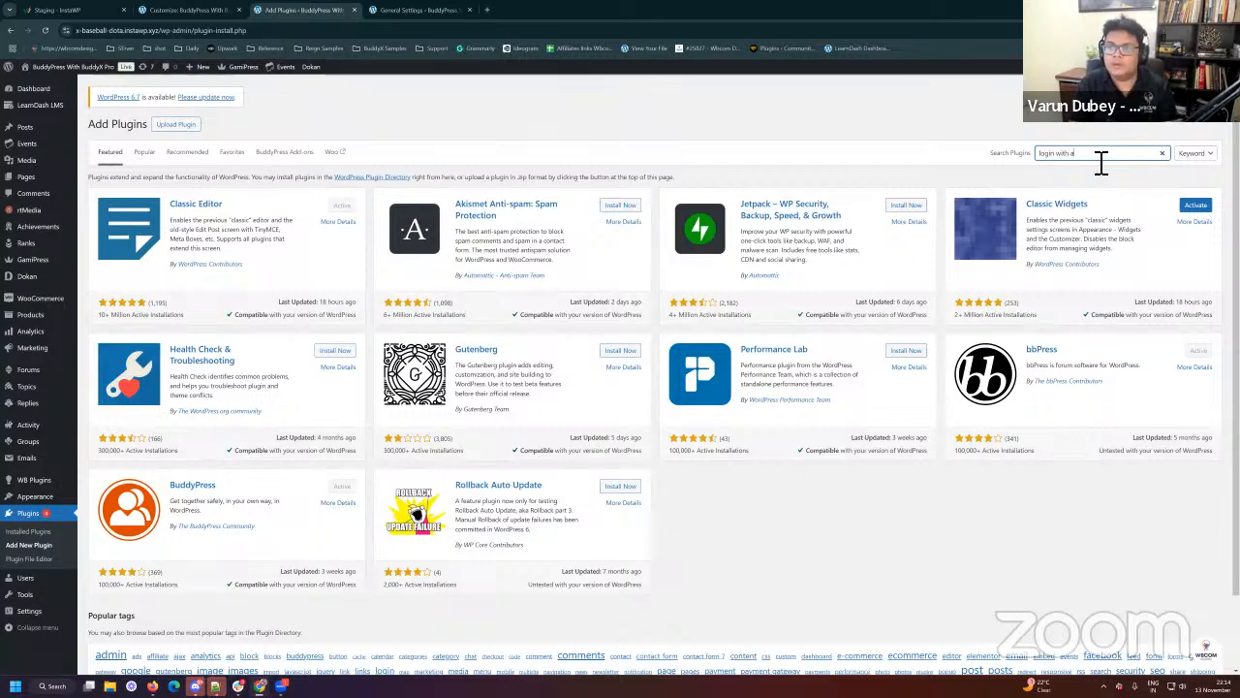
type("jax")
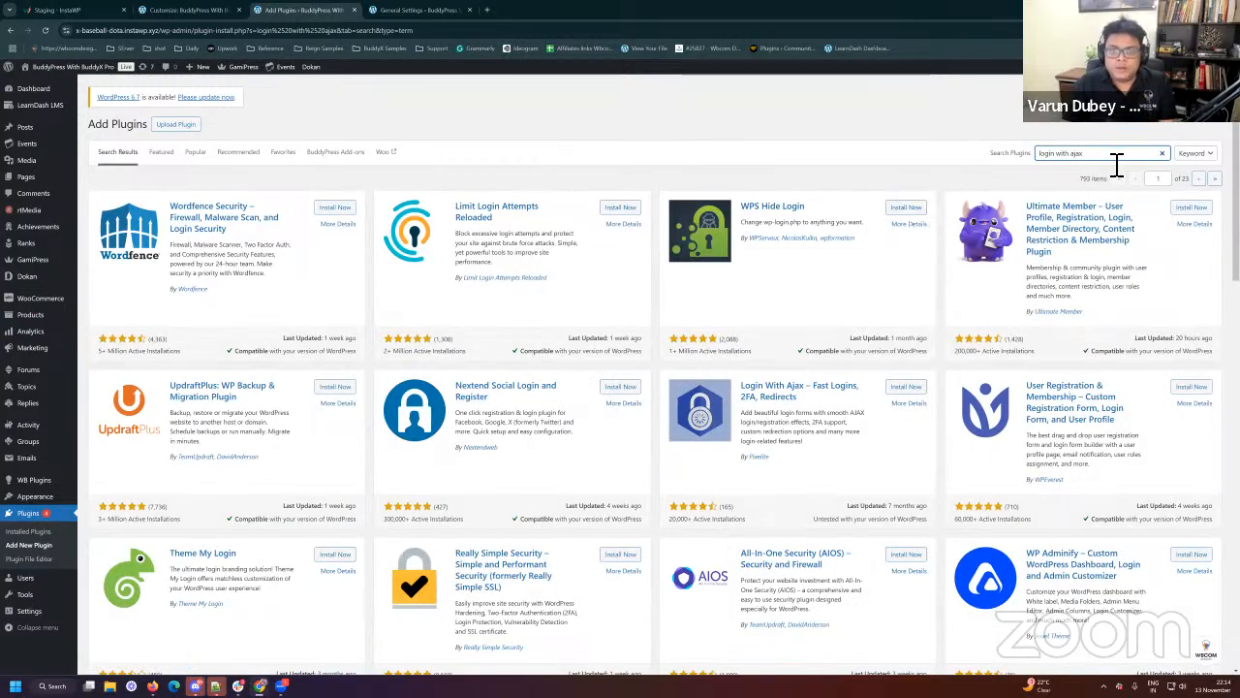
Step: Install and activate the Login With Ajax plugin, and dismiss its post-installation notice
left_click(895, 399)
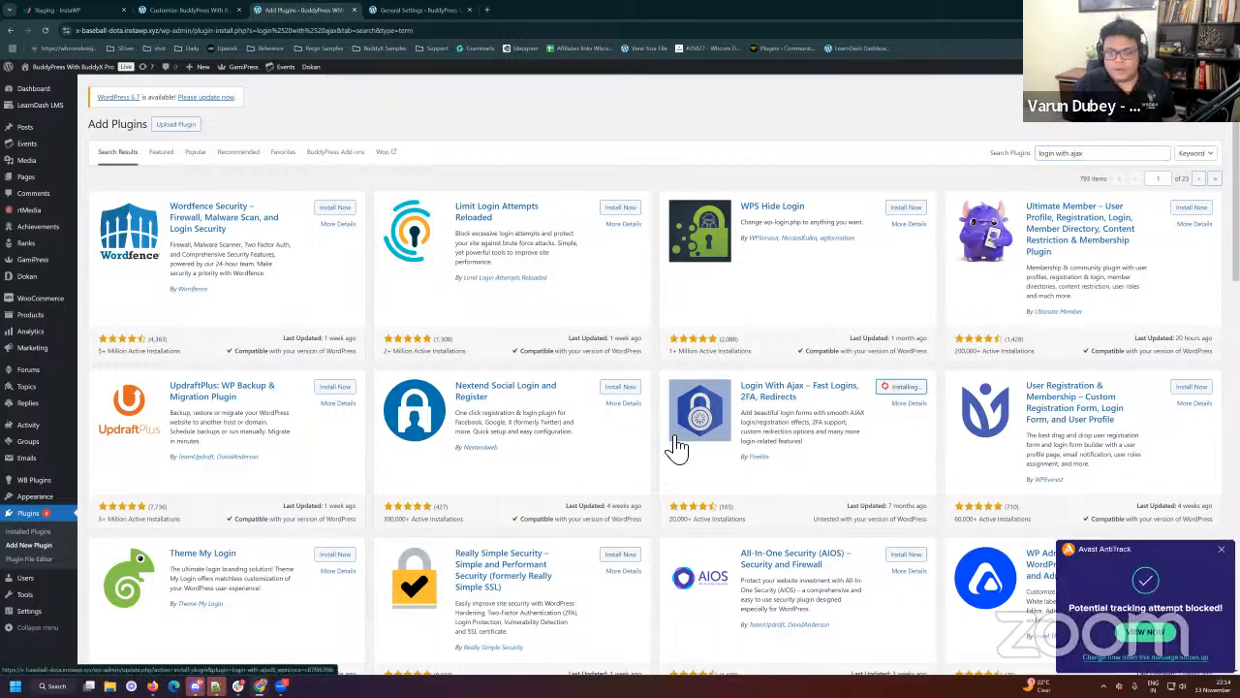
scroll(683, 427, "down", 3)
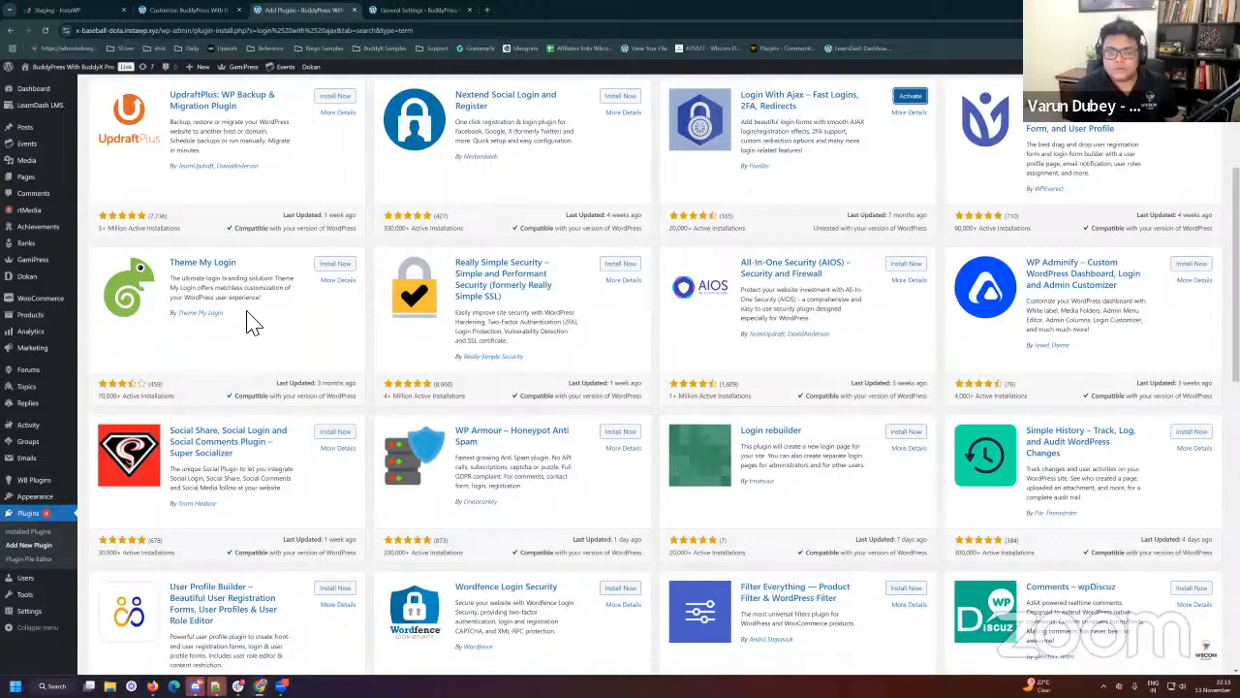
scroll(478, 180, "up", 5)
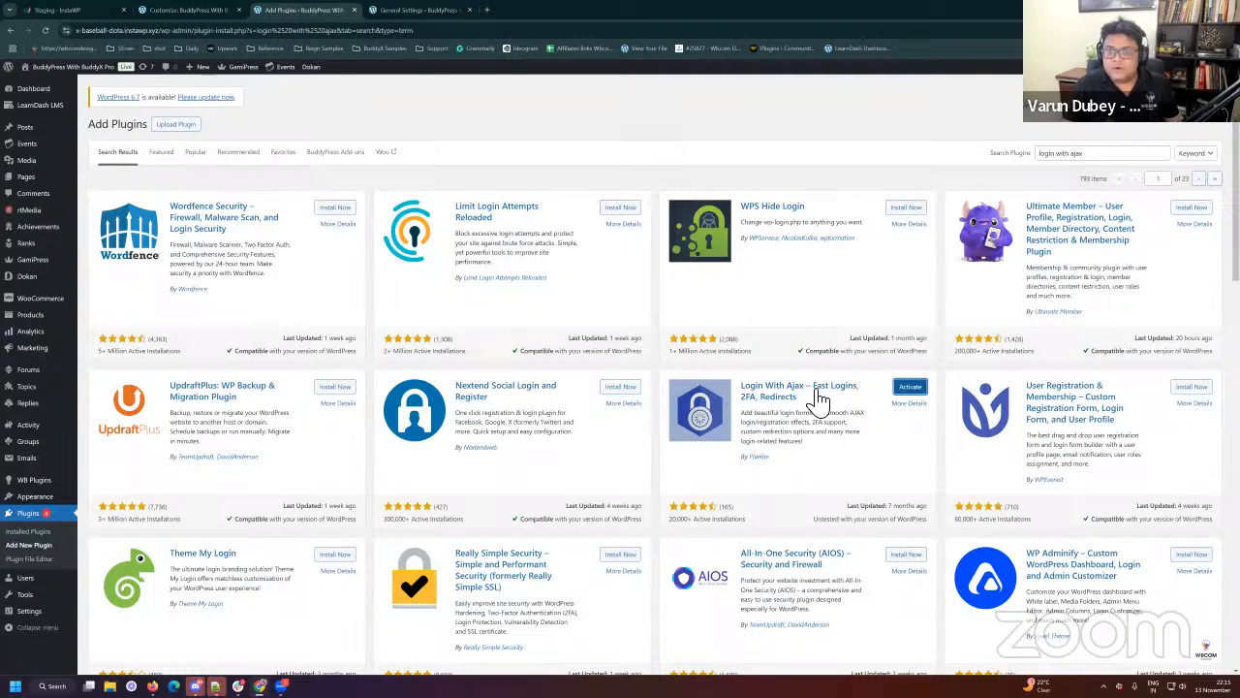
left_click(911, 387)
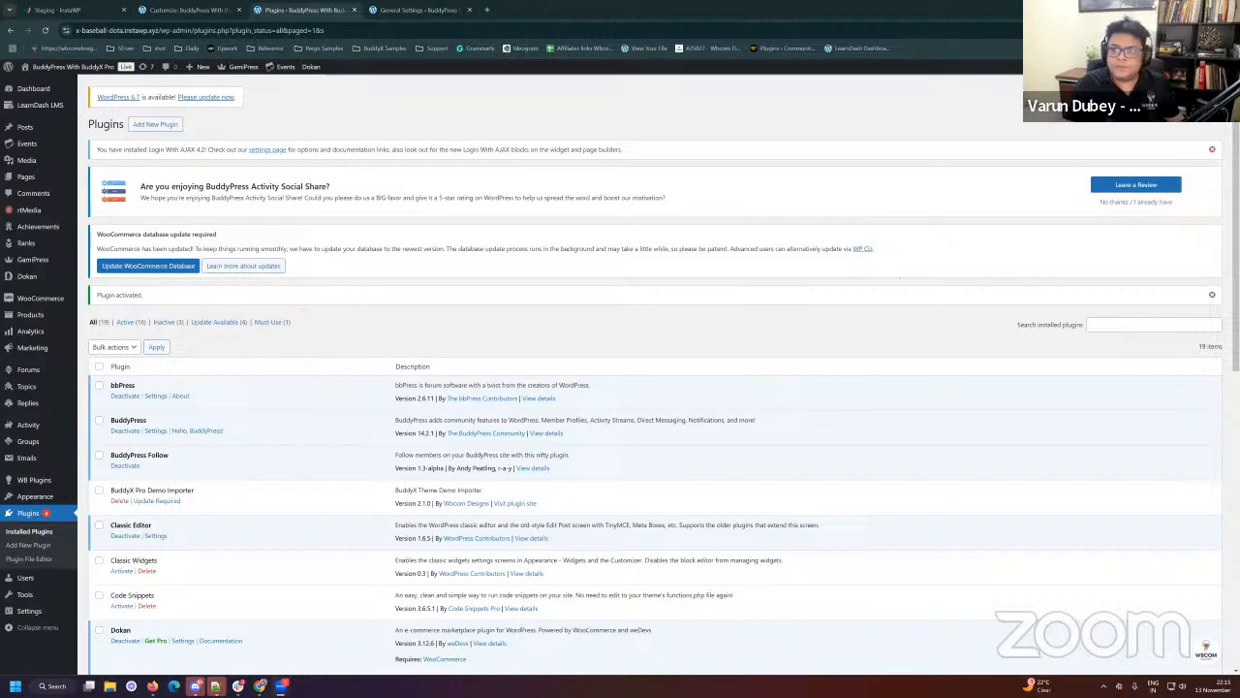
left_click(1212, 149)
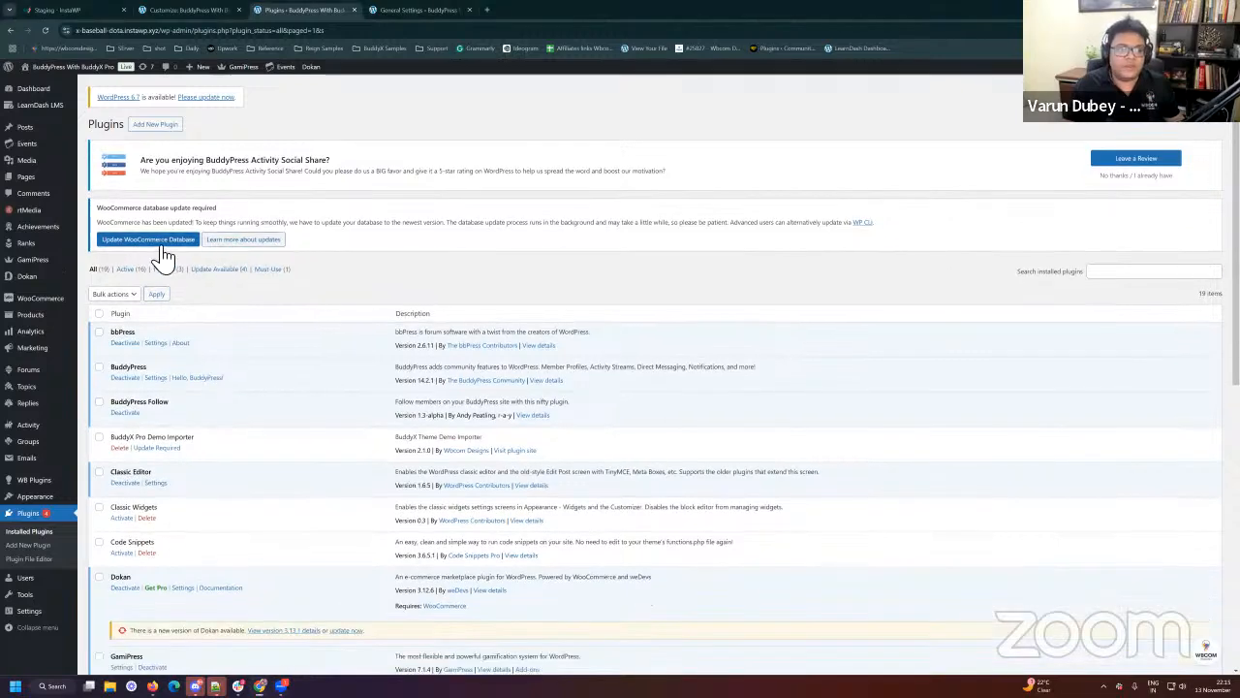
Step: Find Login With Ajax among the installed plugins and open its plugin details
scroll(288, 295, "down", 1)
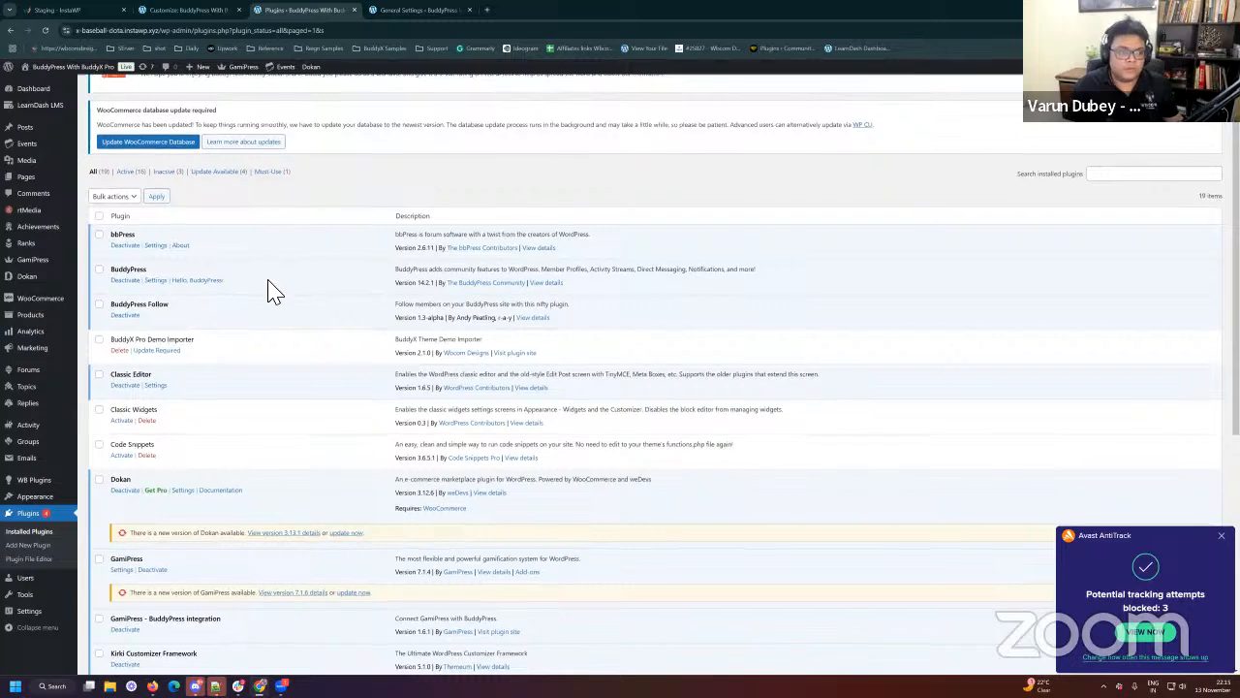
scroll(268, 281, "down", 3)
scroll(261, 291, "down", 2)
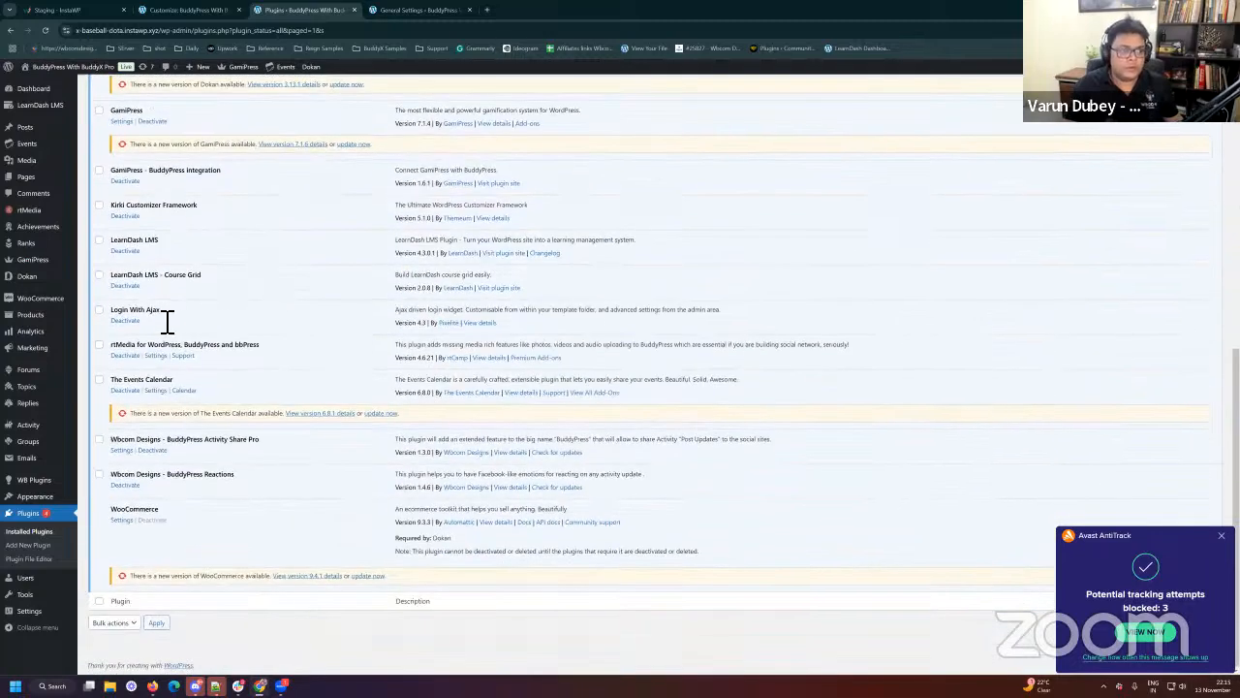
triple_click(120, 312)
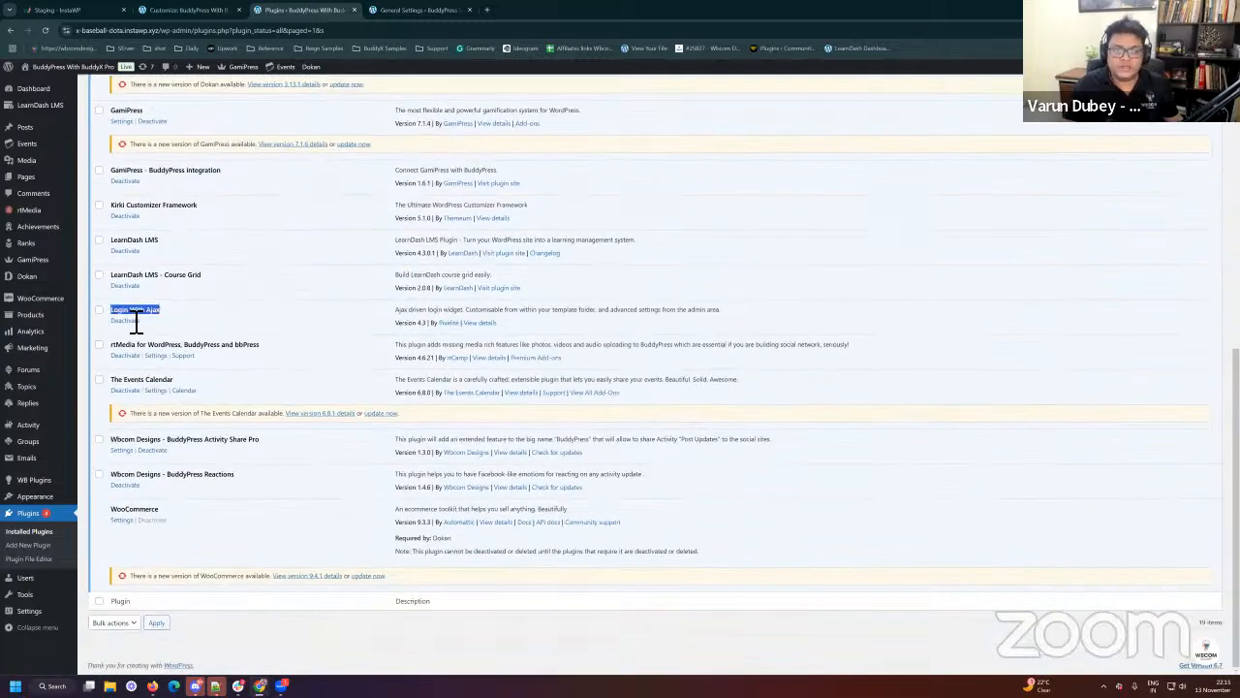
left_click(481, 324)
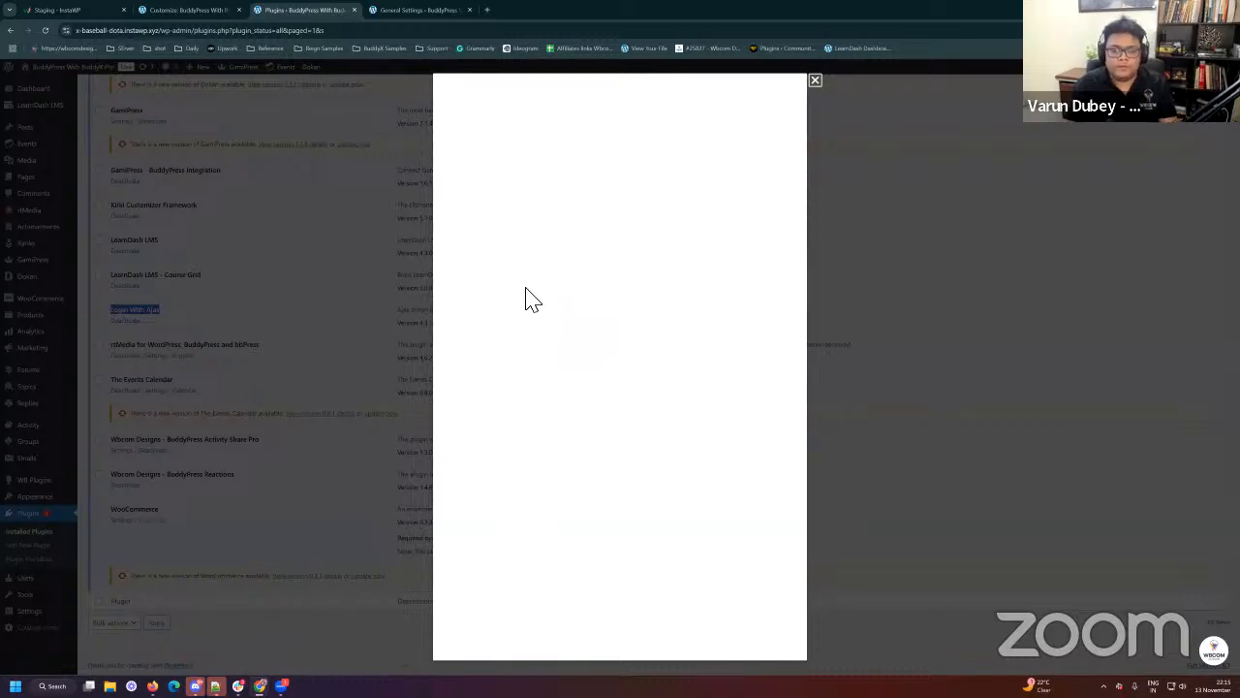
Step: Open the Login With Ajax documentation site linked in the plugin details and go to its Shortcode page
scroll(541, 325, "down", 5)
scroll(539, 334, "down", 5)
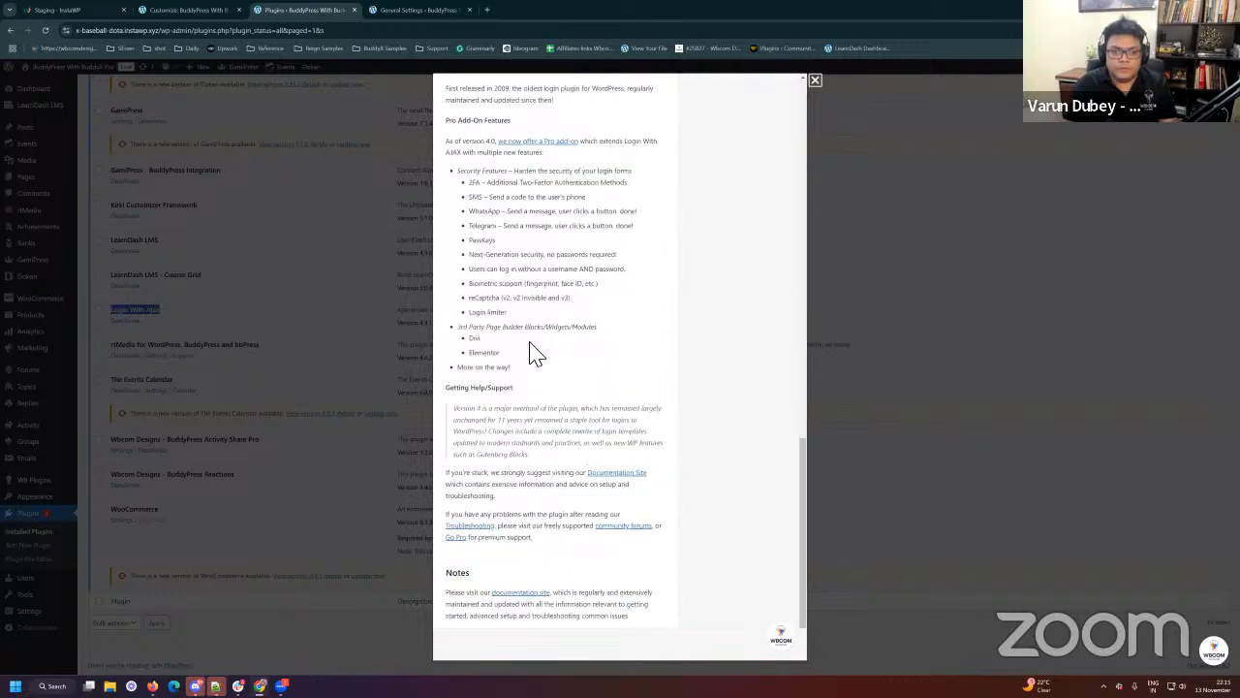
right_click(637, 475)
left_click(669, 489)
left_click(302, 241)
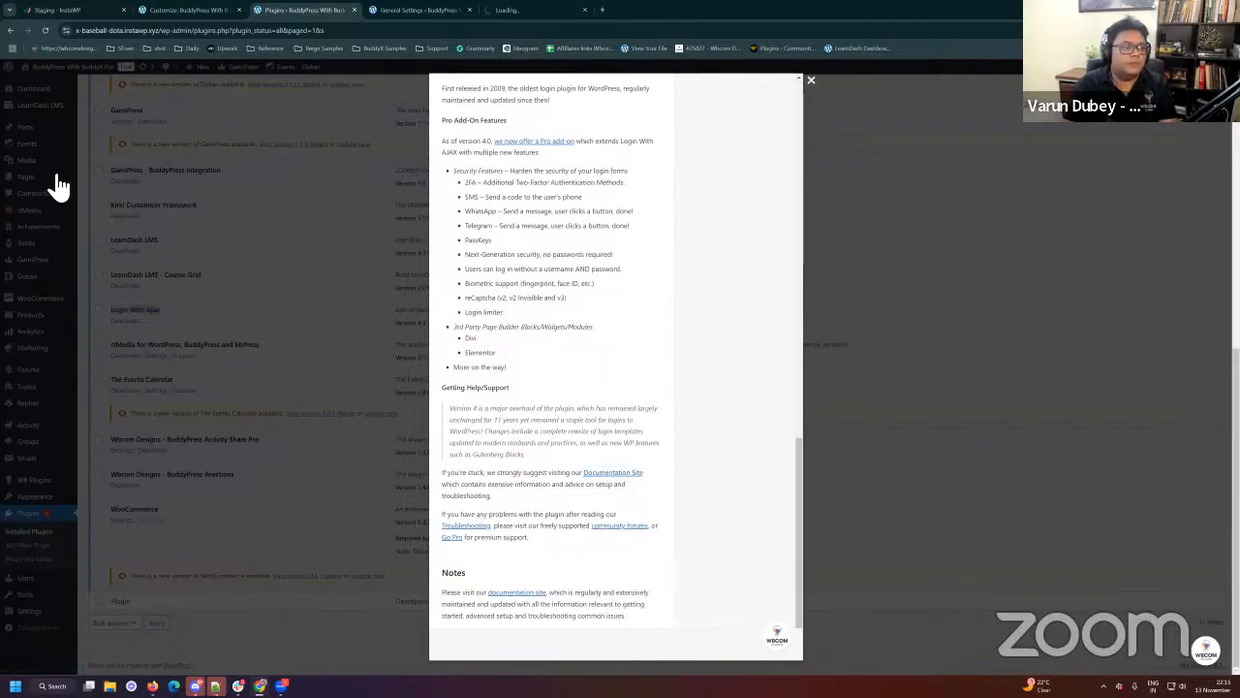
mouse_move(52, 176)
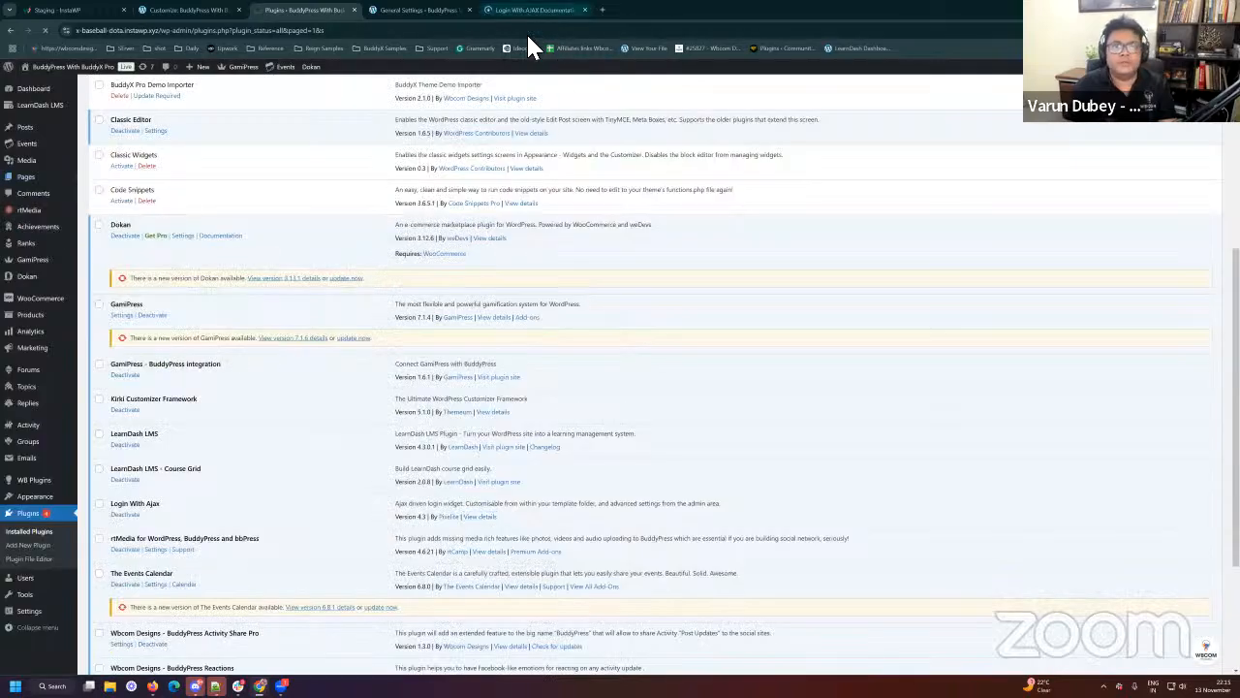
left_click(528, 12)
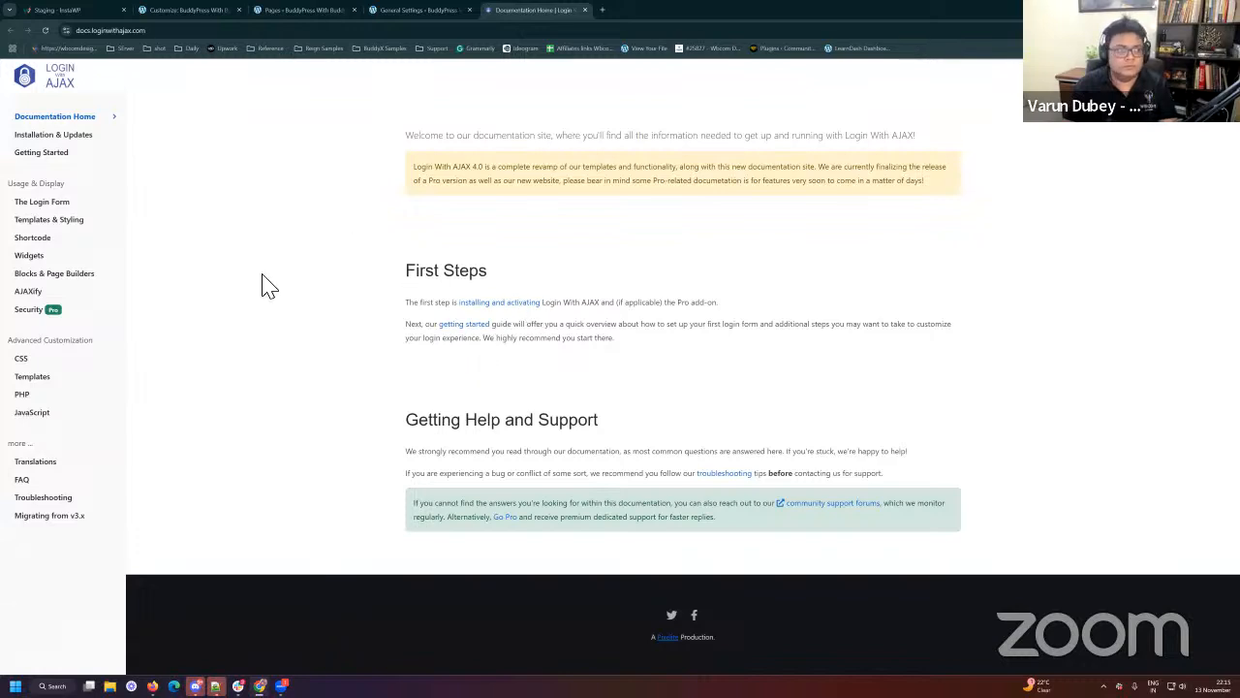
left_click(37, 240)
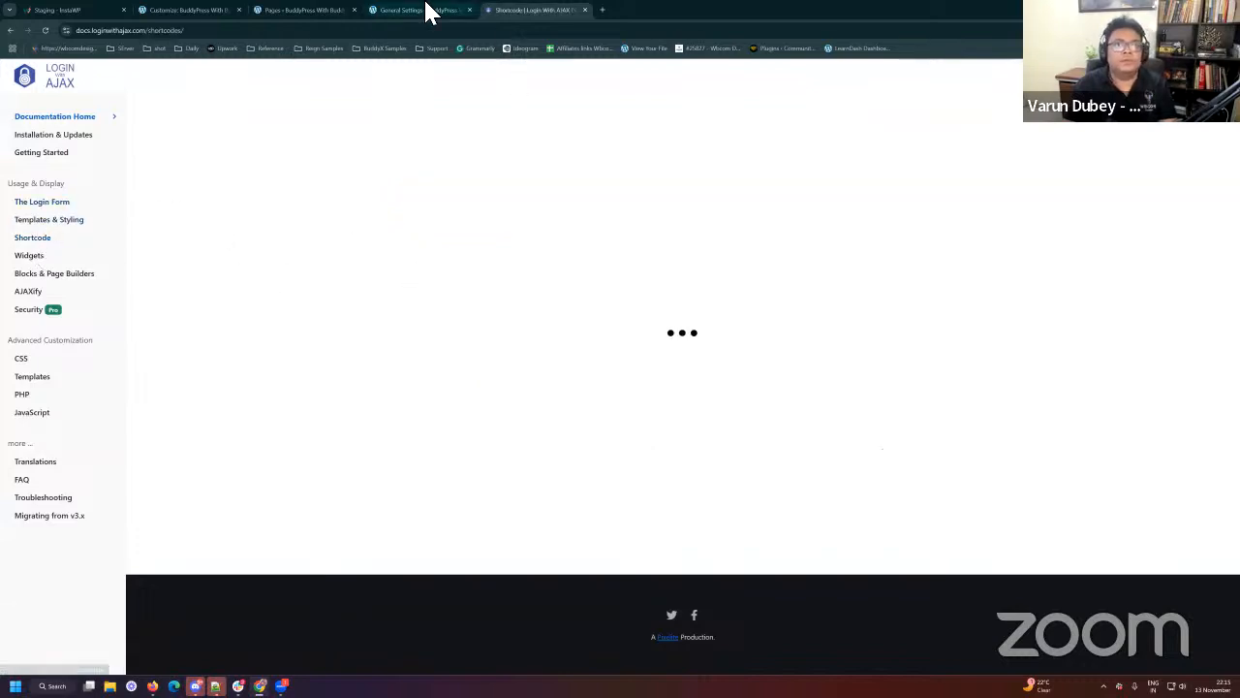
Step: Start a new WordPress page in the General Settings tab and copy the [login-with-ajax] shortcode from the documentation
left_click(430, 12)
mouse_move(27, 178)
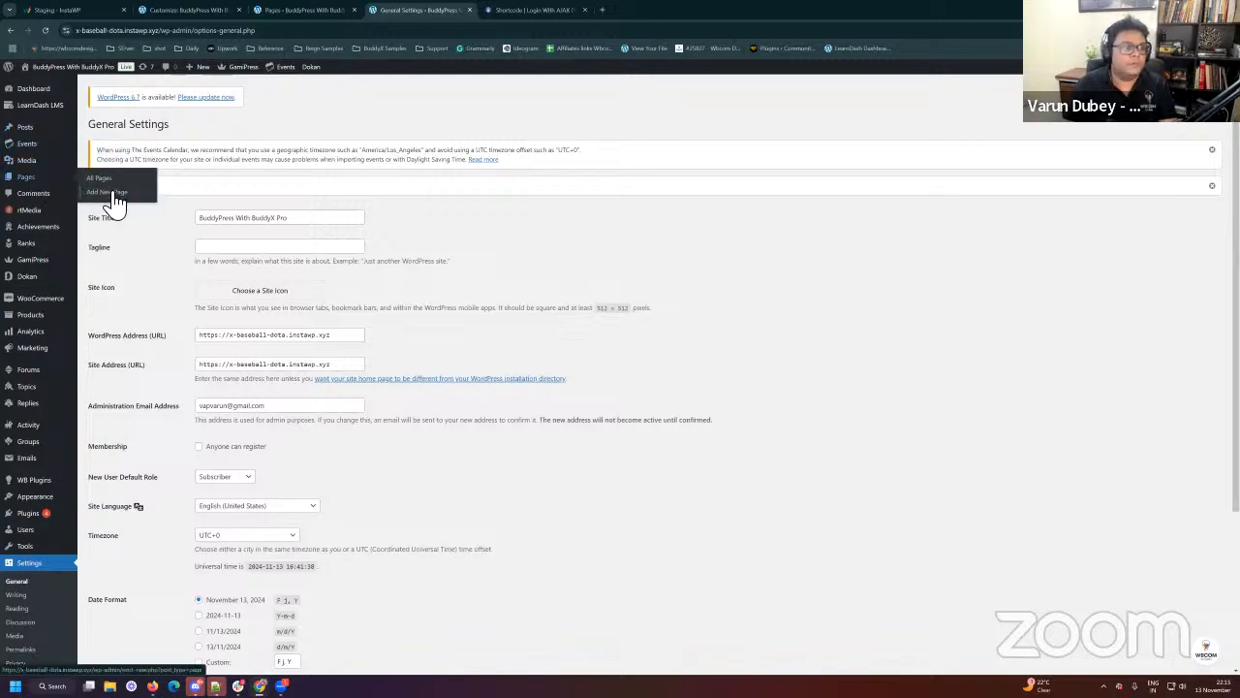
left_click(523, 11)
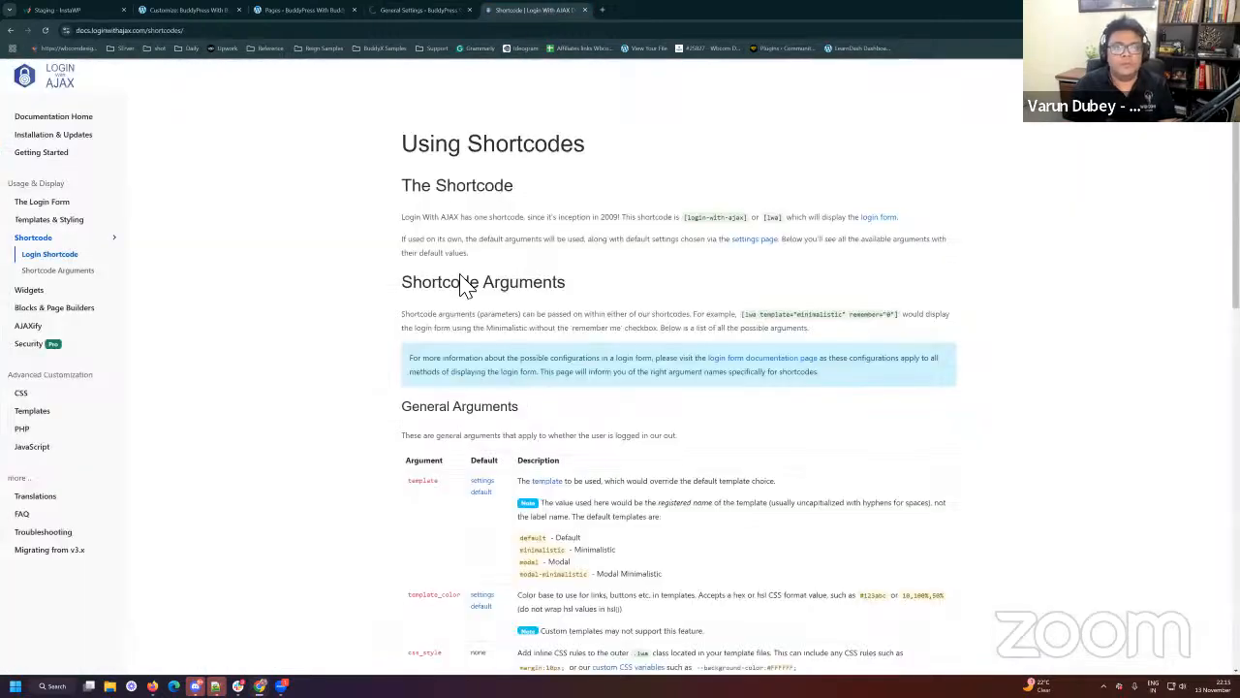
scroll(461, 283, "down", 1)
scroll(734, 180, "up", 1)
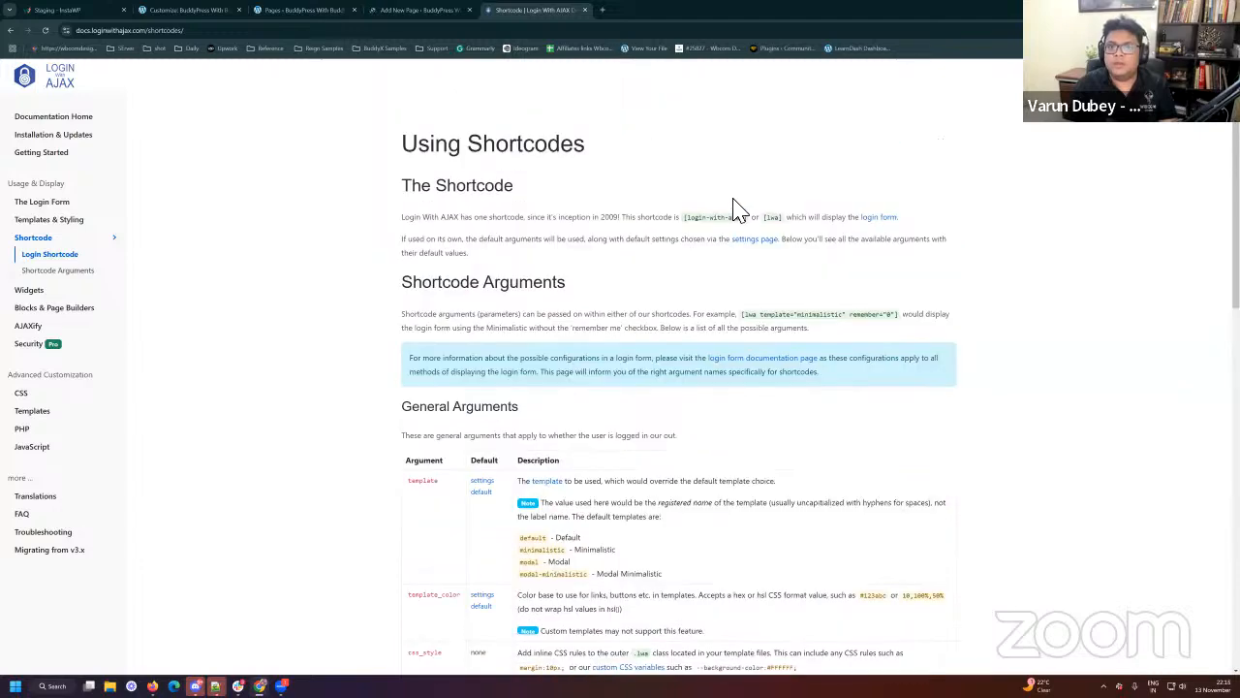
left_click_drag(747, 218, 684, 219)
key("ctrl+c")
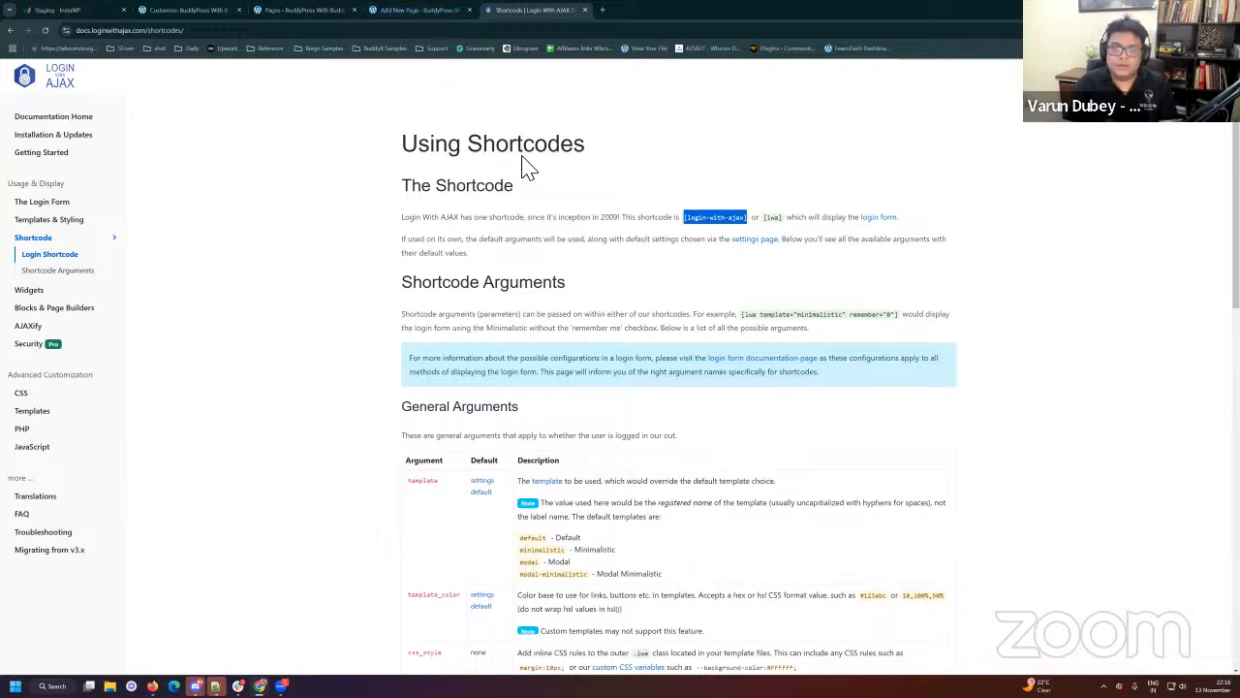
right_click(717, 224)
left_click(728, 233)
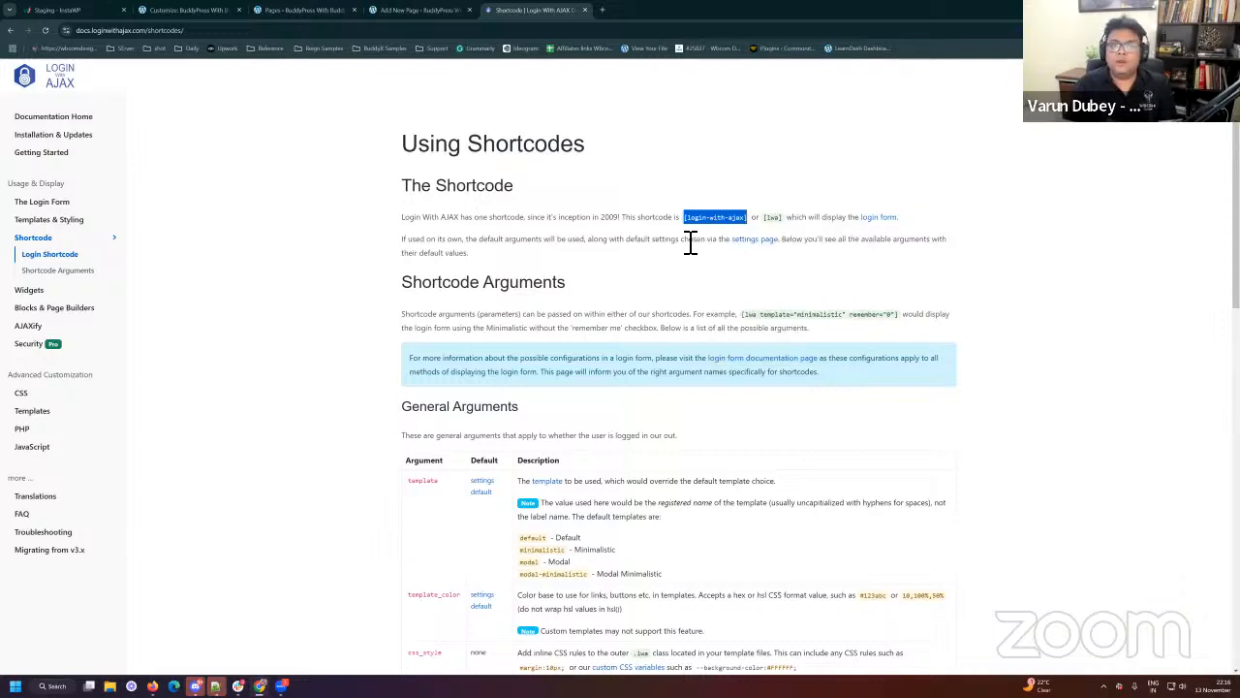
Step: Title the new page "Login", add the [login-with-ajax] shortcode as its content, and publish it
left_click(436, 11)
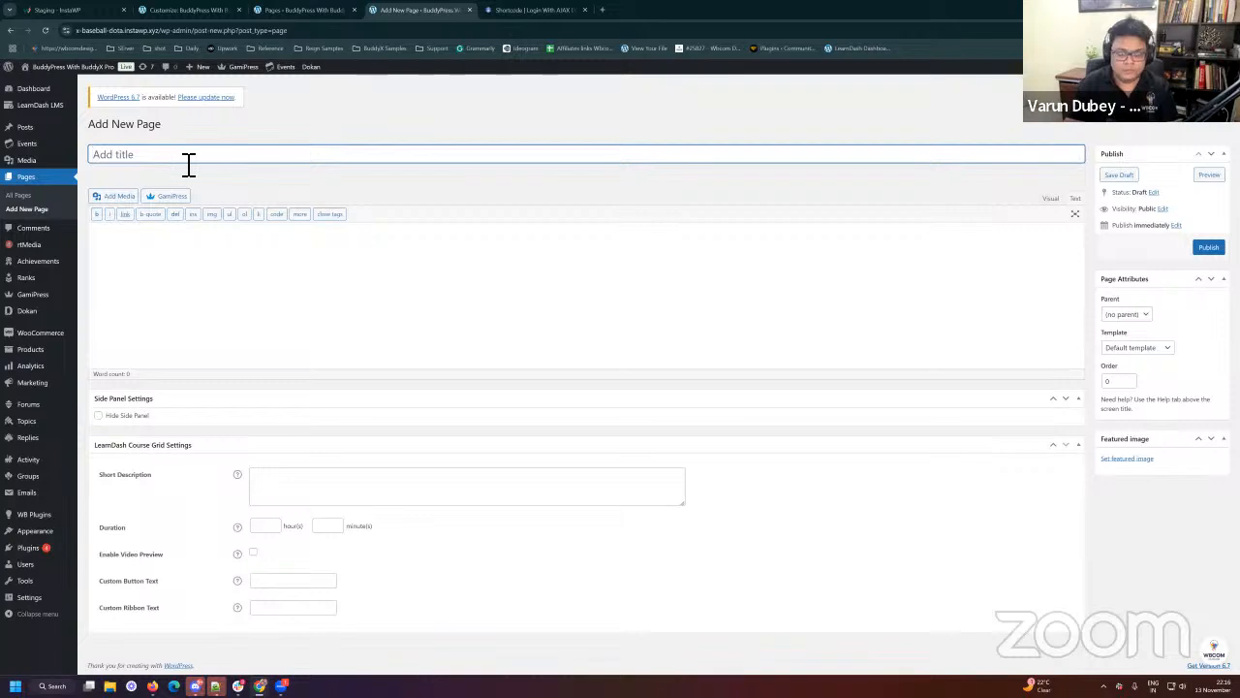
left_click(343, 252)
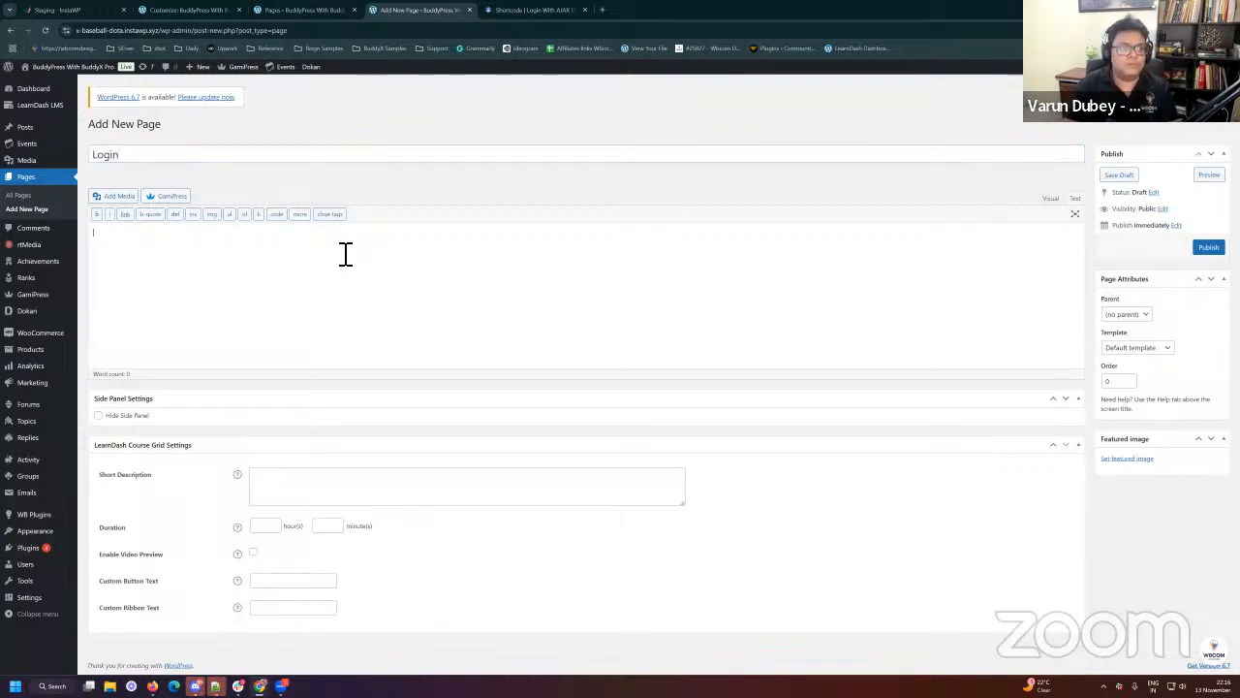
key("ctrl+v")
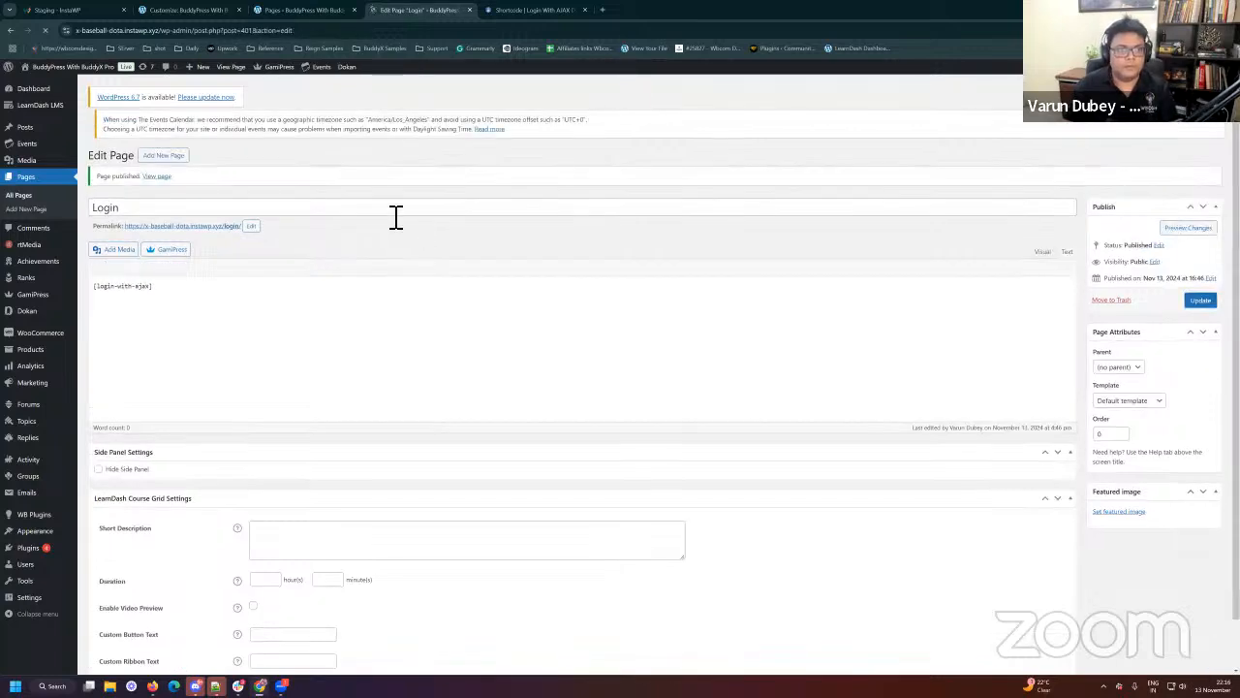
Step: Copy the link of the published Login page and view the page as a logged-out visitor in an incognito window
right_click(167, 192)
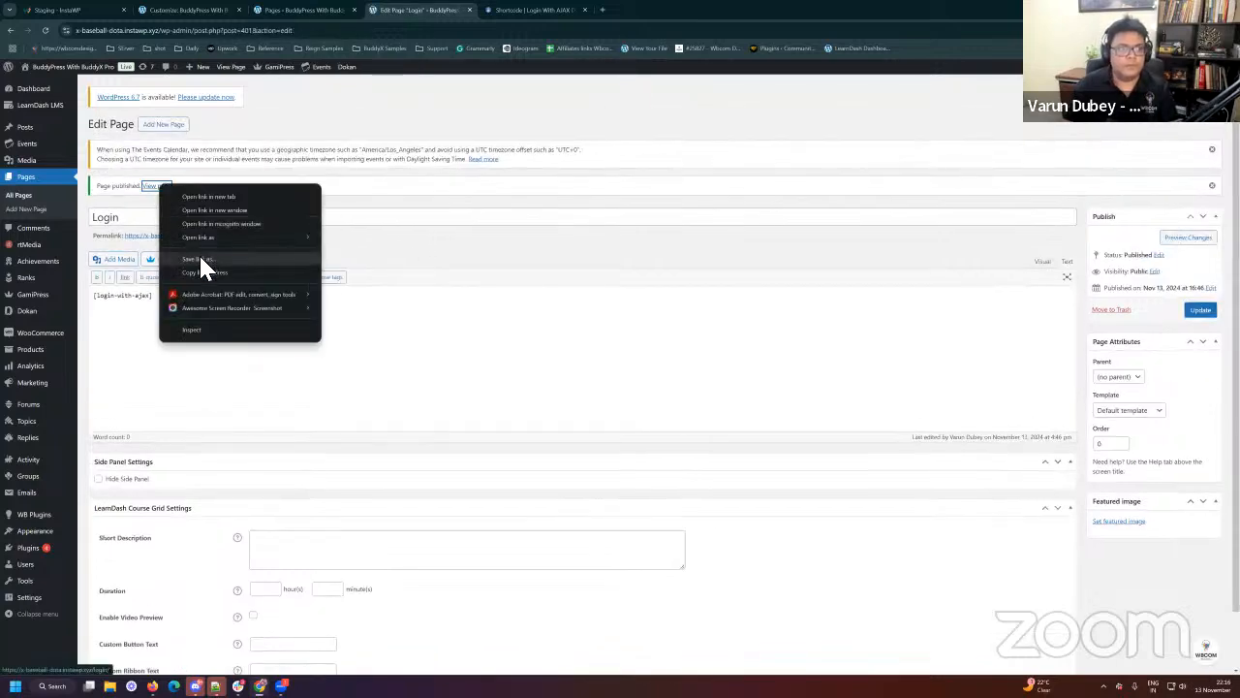
left_click(199, 267)
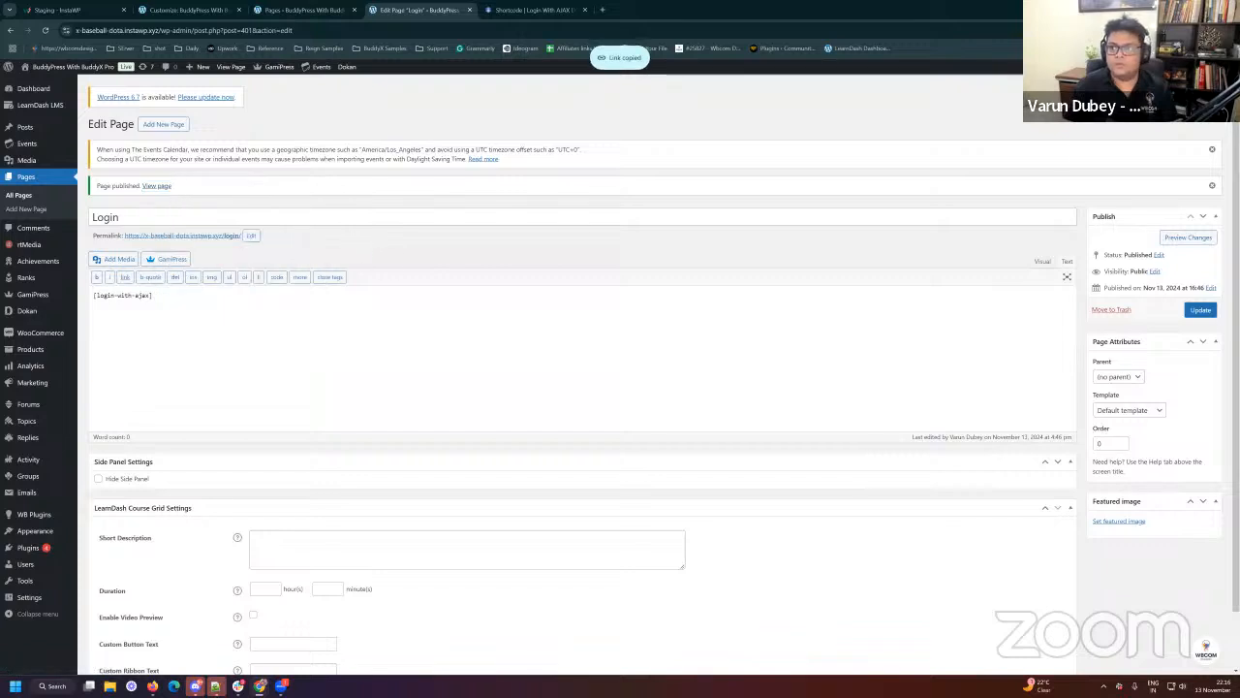
left_click(1228, 30)
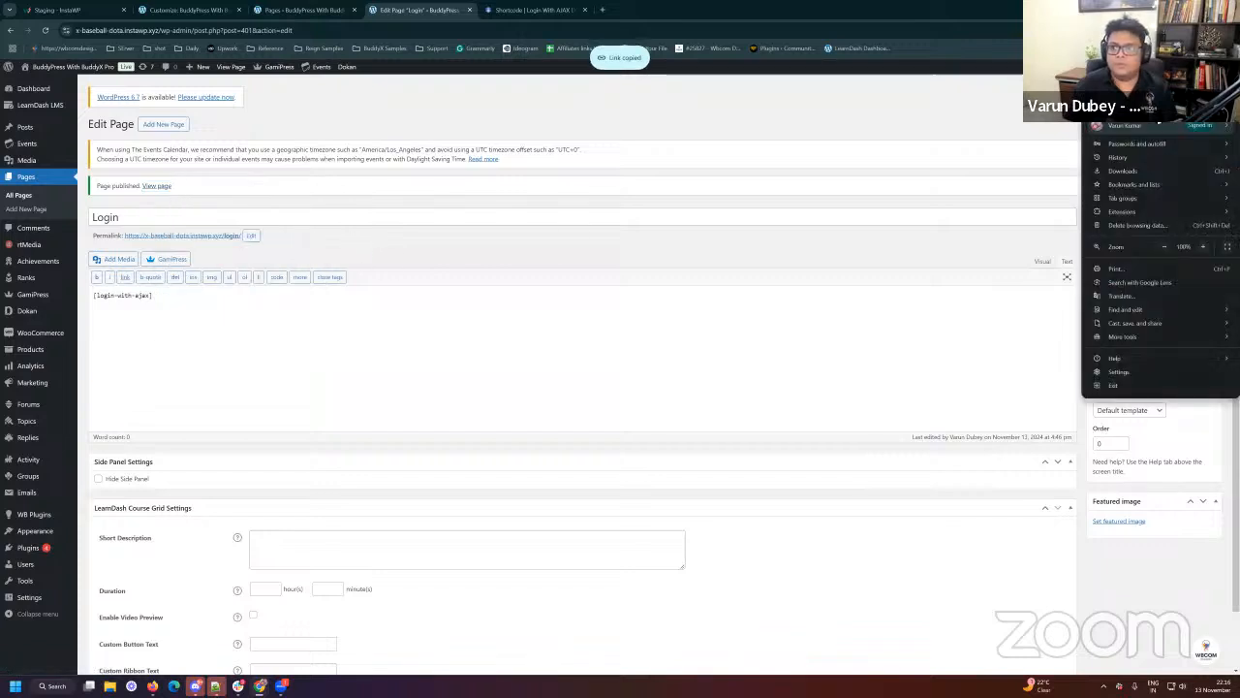
left_click(1150, 101)
key("ctrl+v")
key("Return")
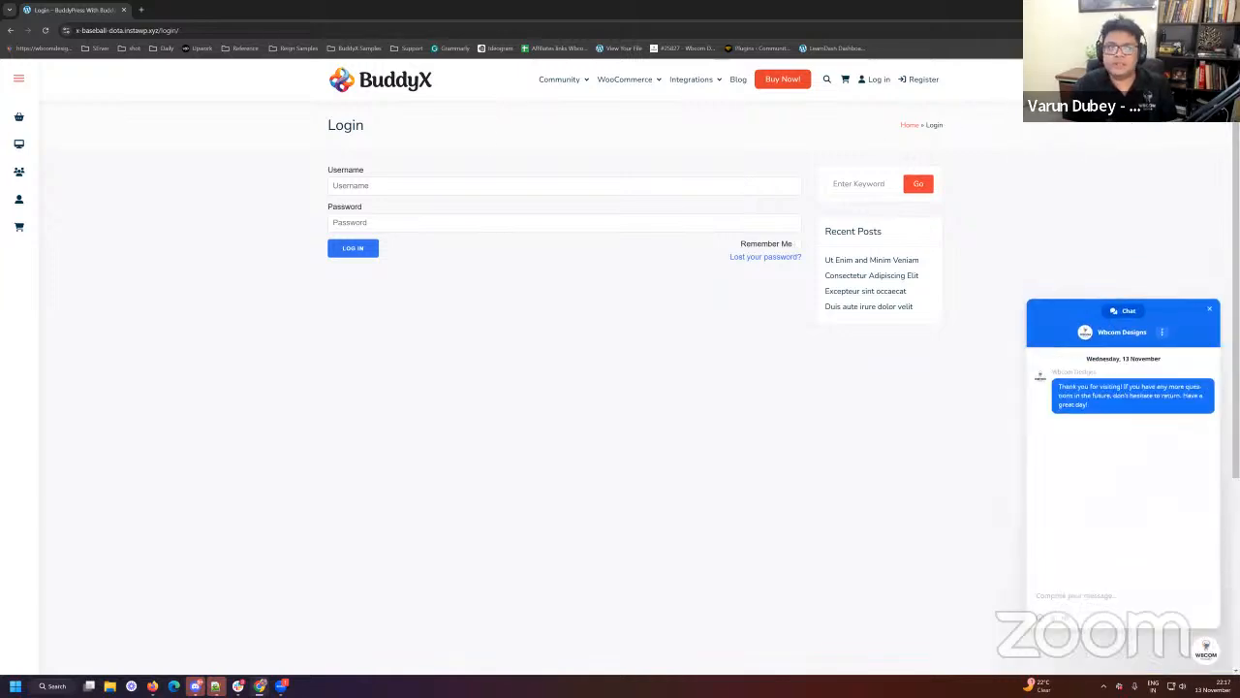
Step: Return to the WordPress admin, open a fresh theme Customizer session, and close the old Customizer tab
key("alt+Tab")
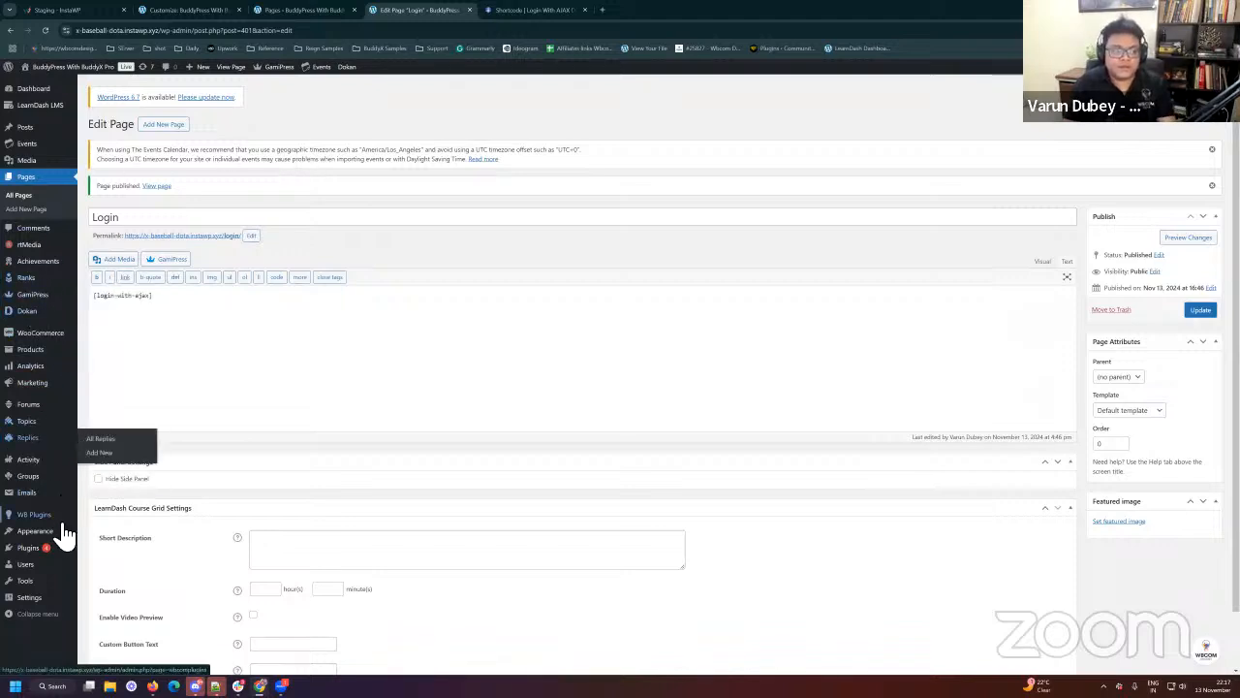
mouse_move(58, 515)
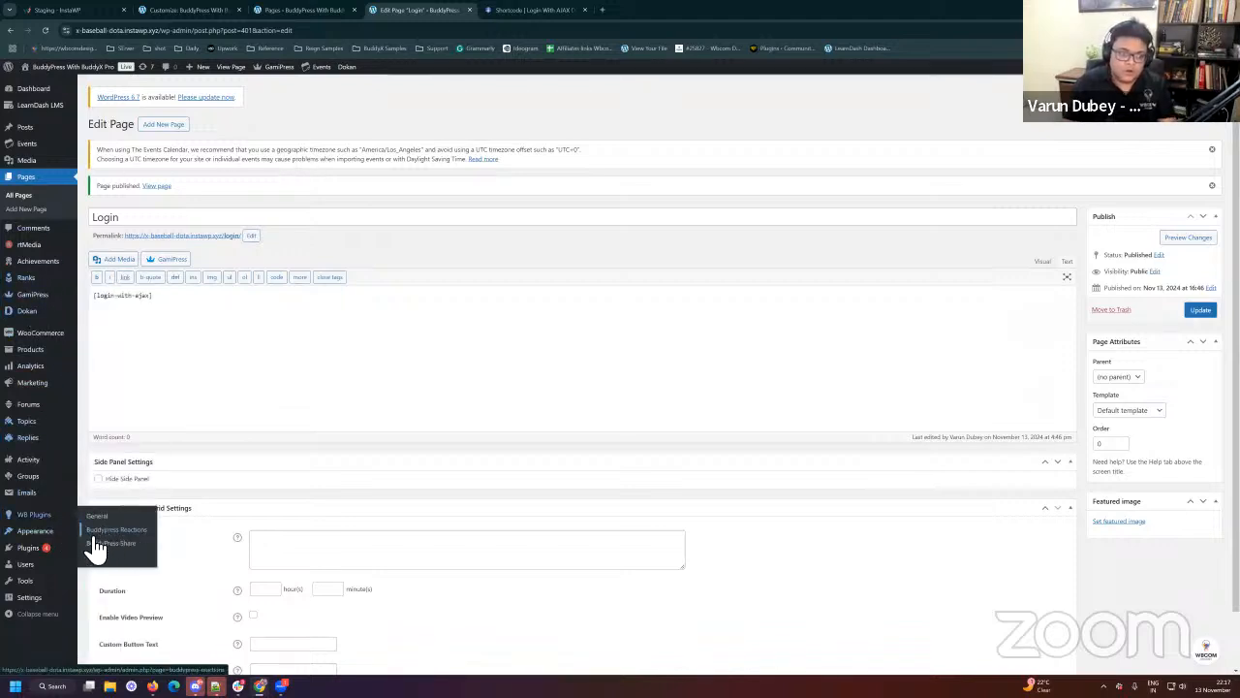
left_click(110, 515)
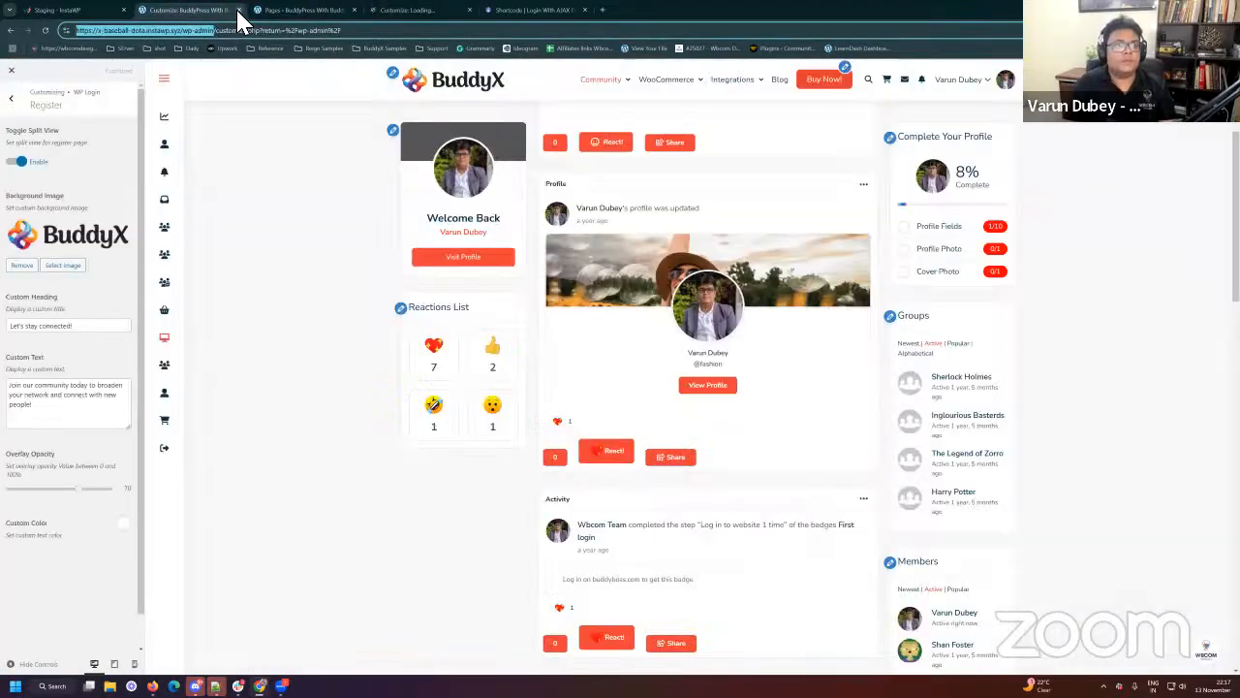
key("ctrl+w")
left_click(308, 10)
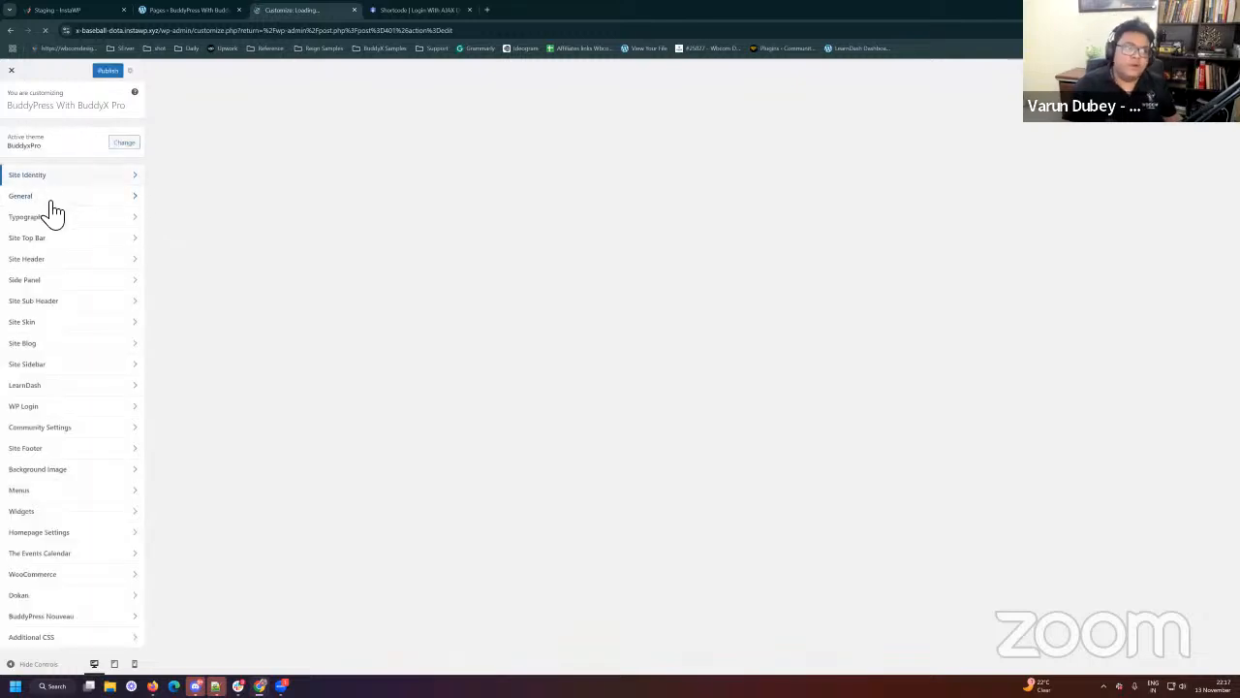
Step: In the Customizer's general Page Mapping settings, set the Login Page to "Login"
left_click(49, 200)
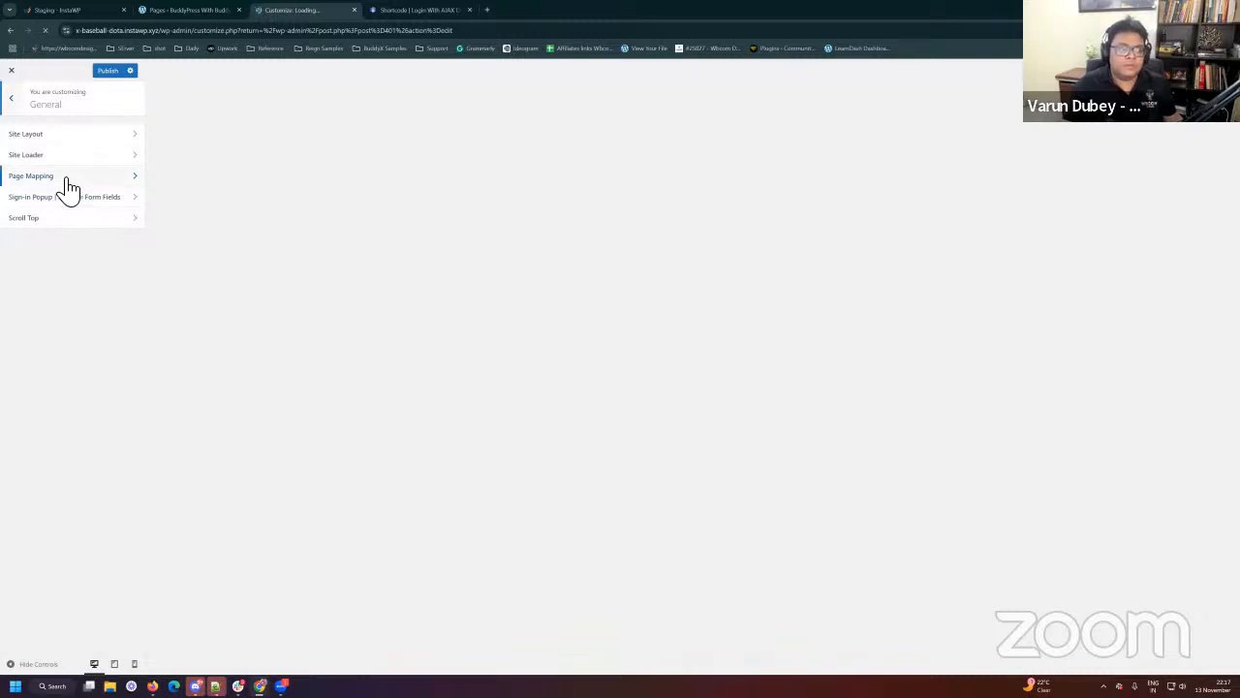
left_click(68, 179)
left_click(53, 160)
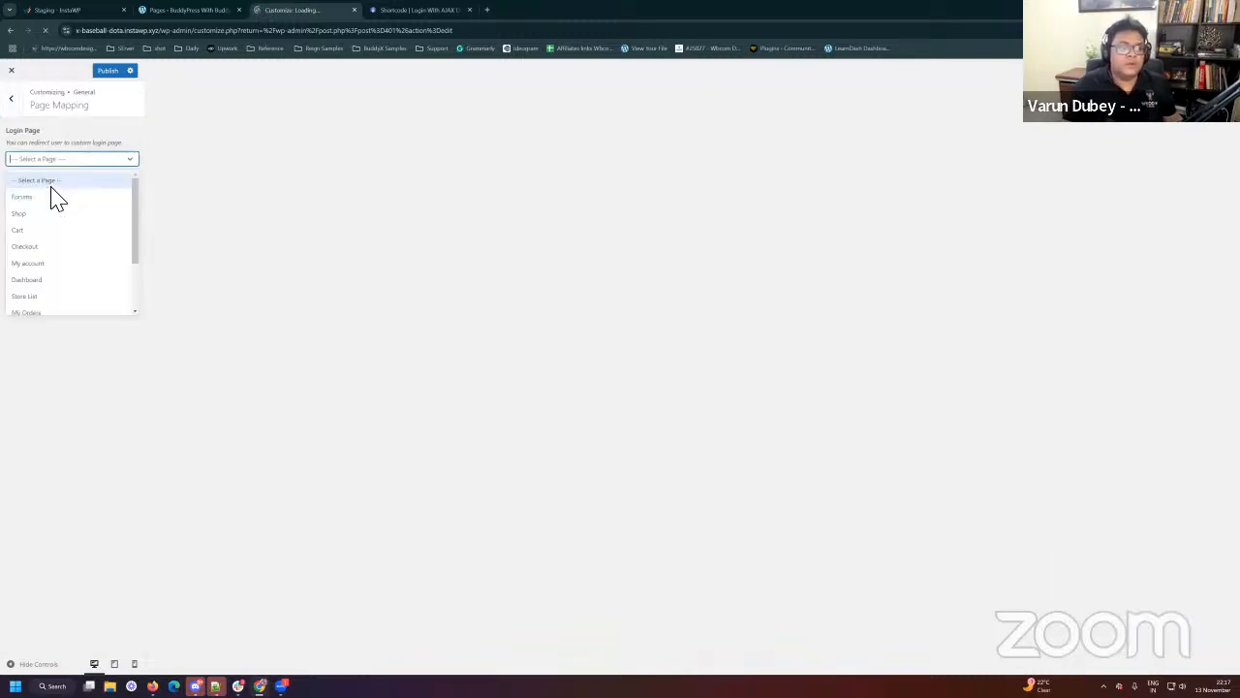
type("log")
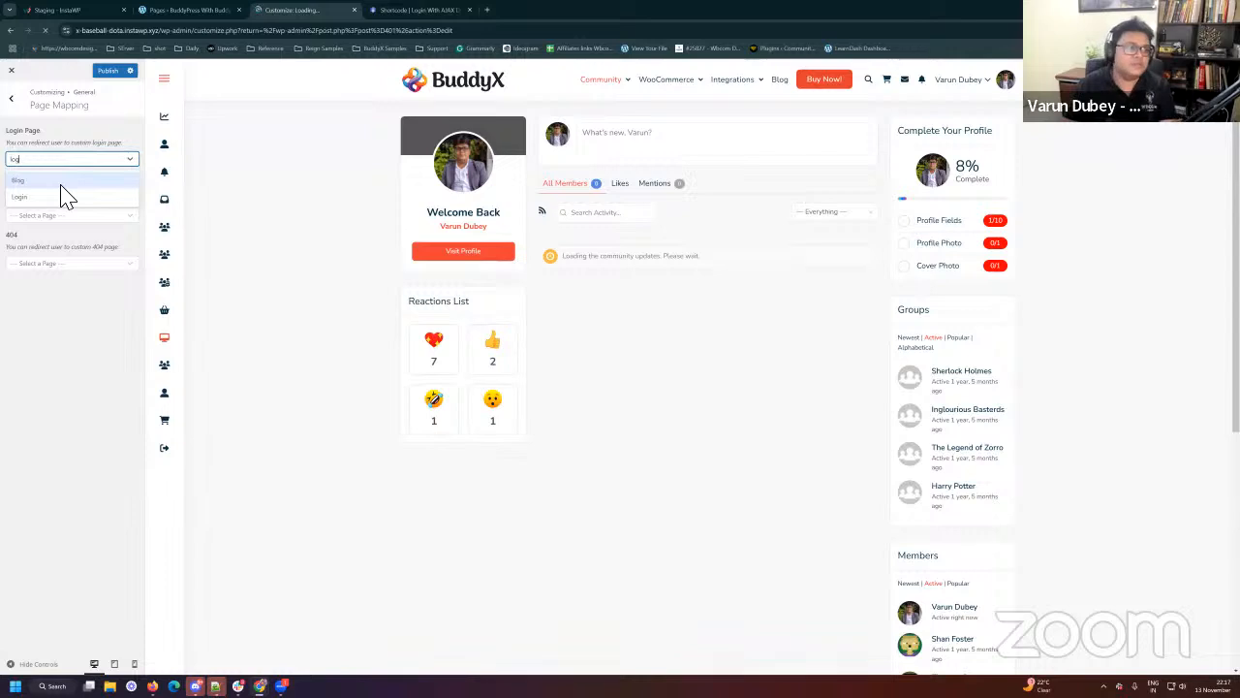
left_click(61, 198)
Step: Try to find a page for the Registration Page mapping by searching for "reg", then leave it unselected
left_click(61, 215)
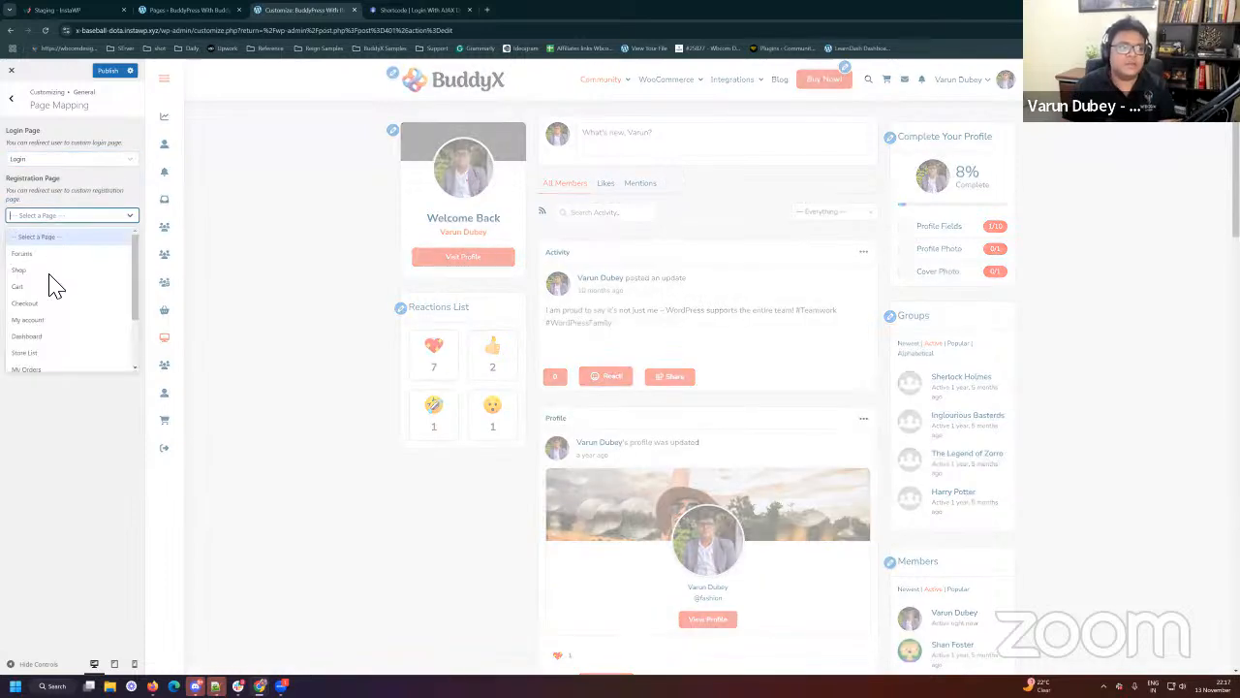
type("reg")
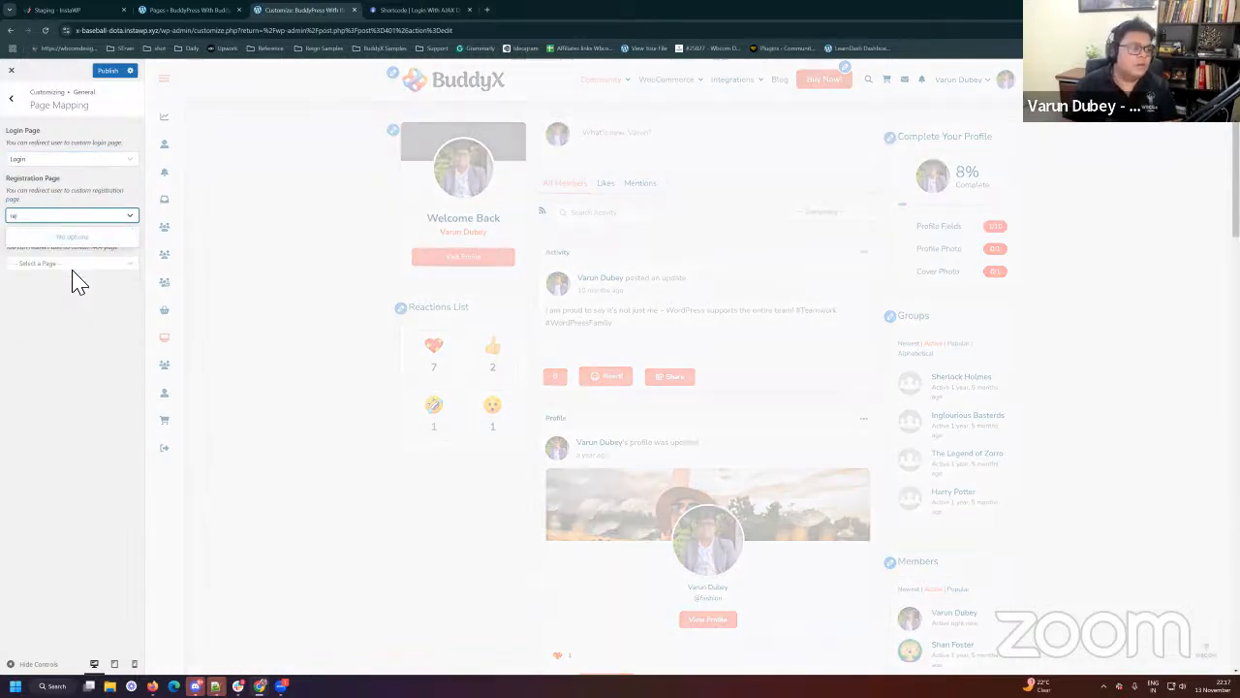
type("g")
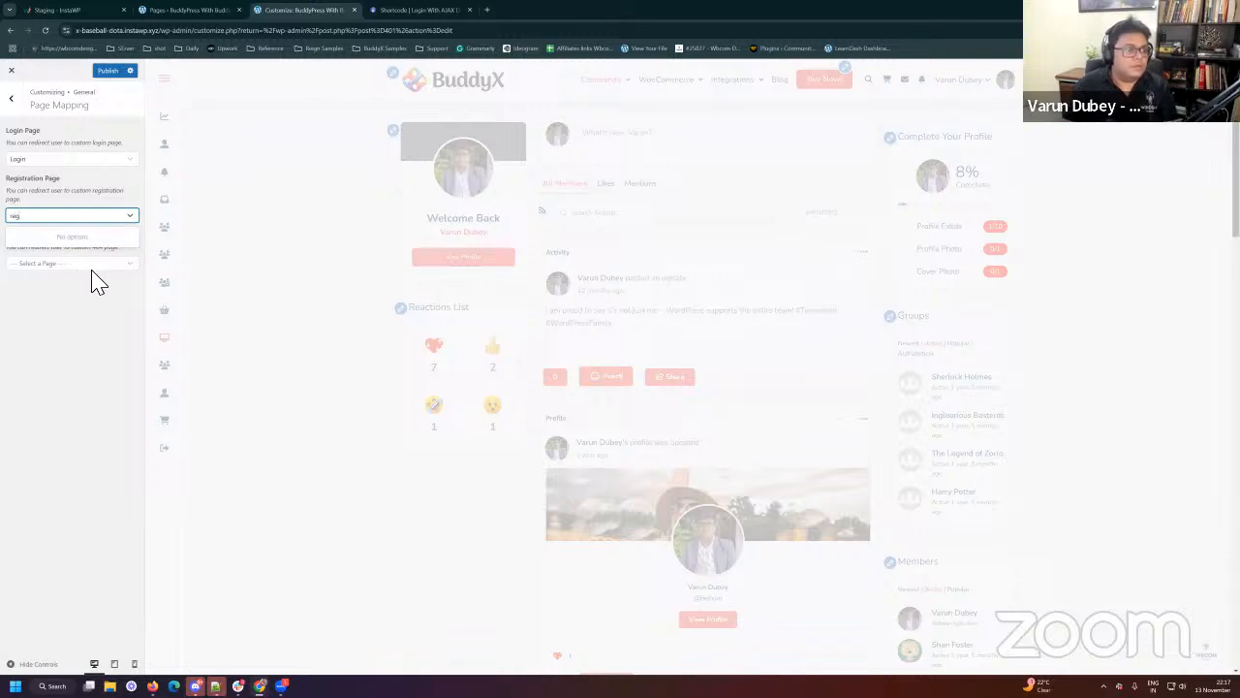
left_click(103, 202)
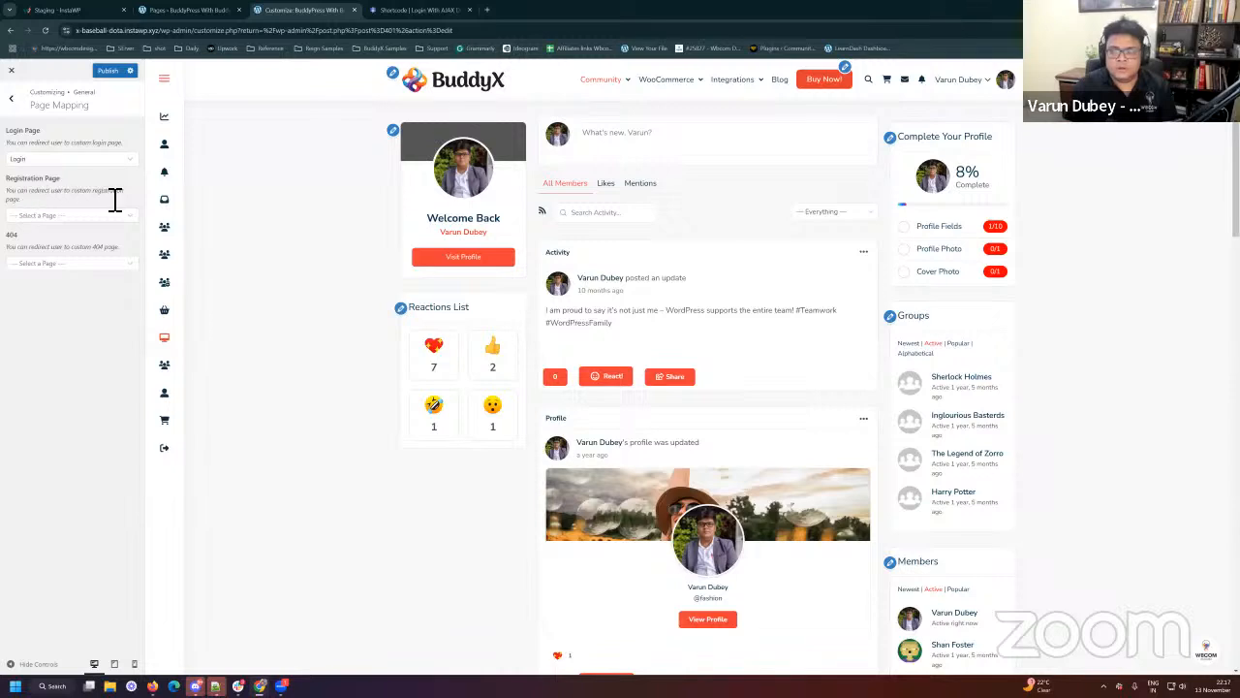
left_click_drag(66, 190, 32, 191)
left_click(76, 204)
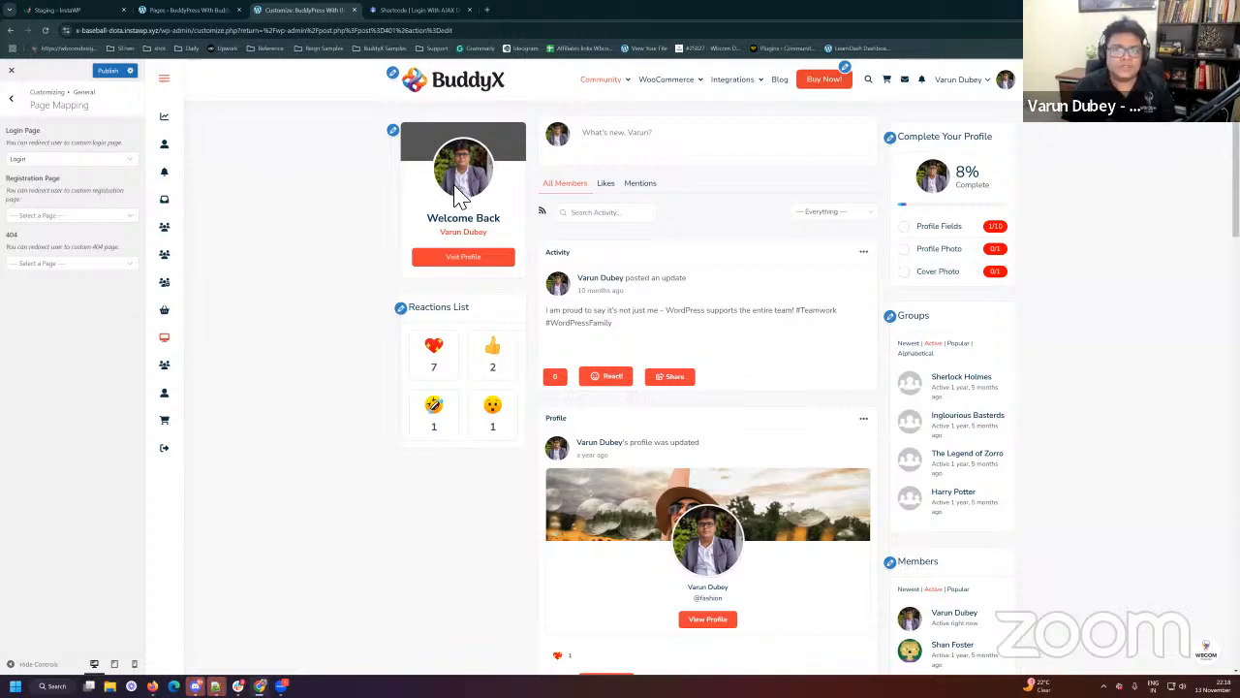
left_click_drag(66, 182, 16, 191)
left_click(60, 201)
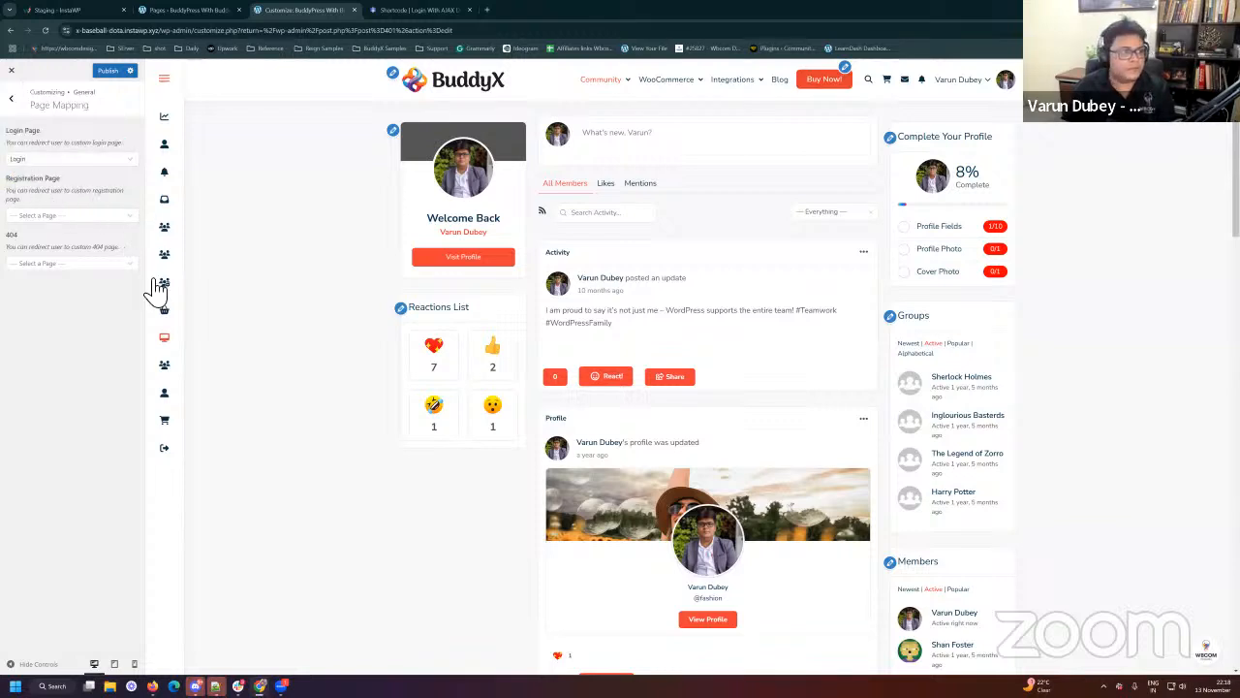
left_click(107, 71)
left_click(145, 30)
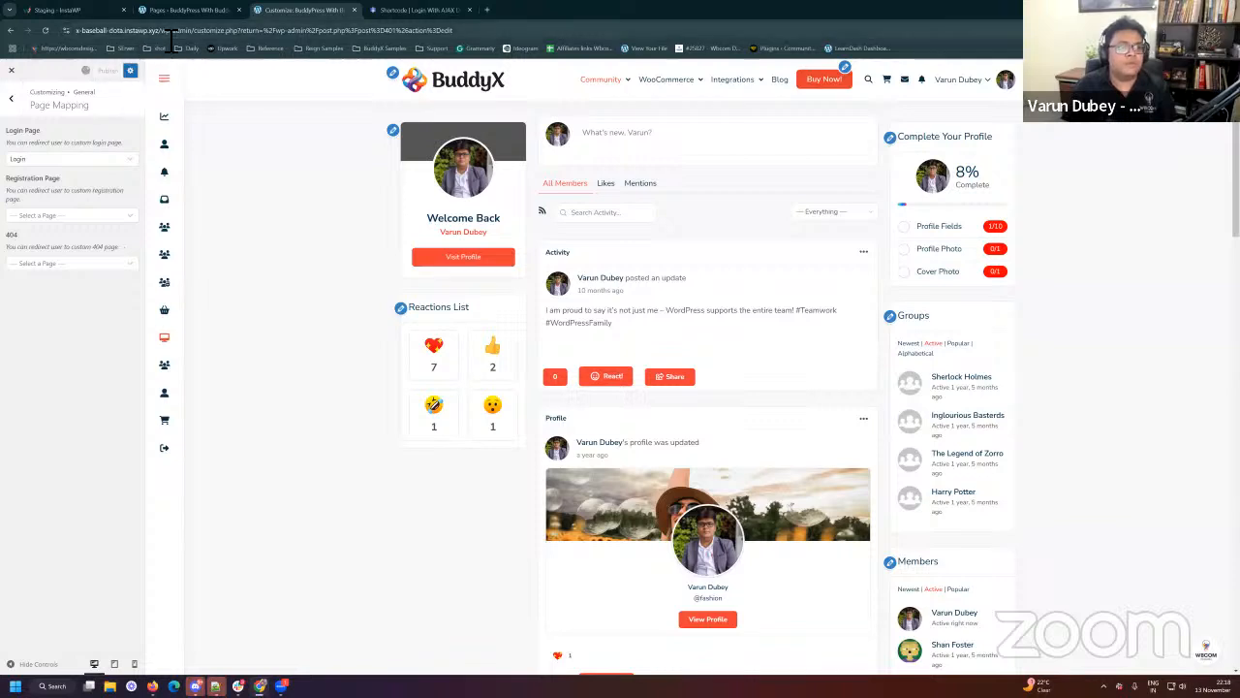
left_click(1229, 30)
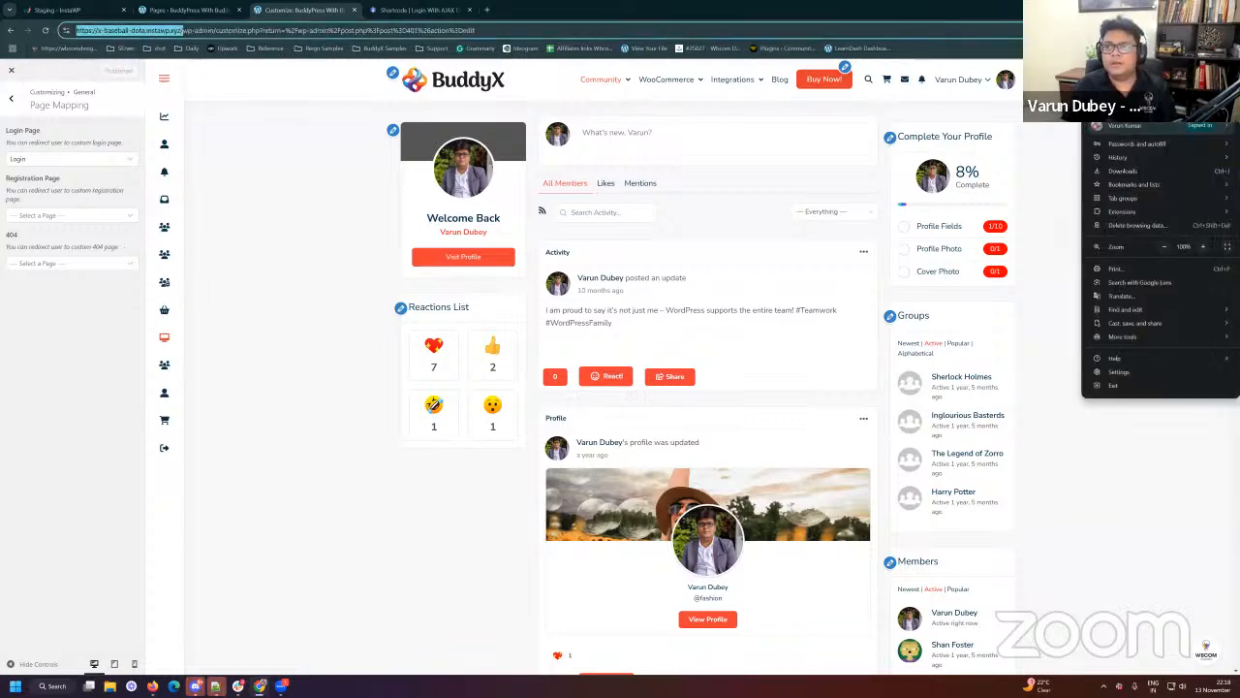
left_click(1143, 79)
type("https://x-baseball-dota.instawp.xyz/")
key("Return")
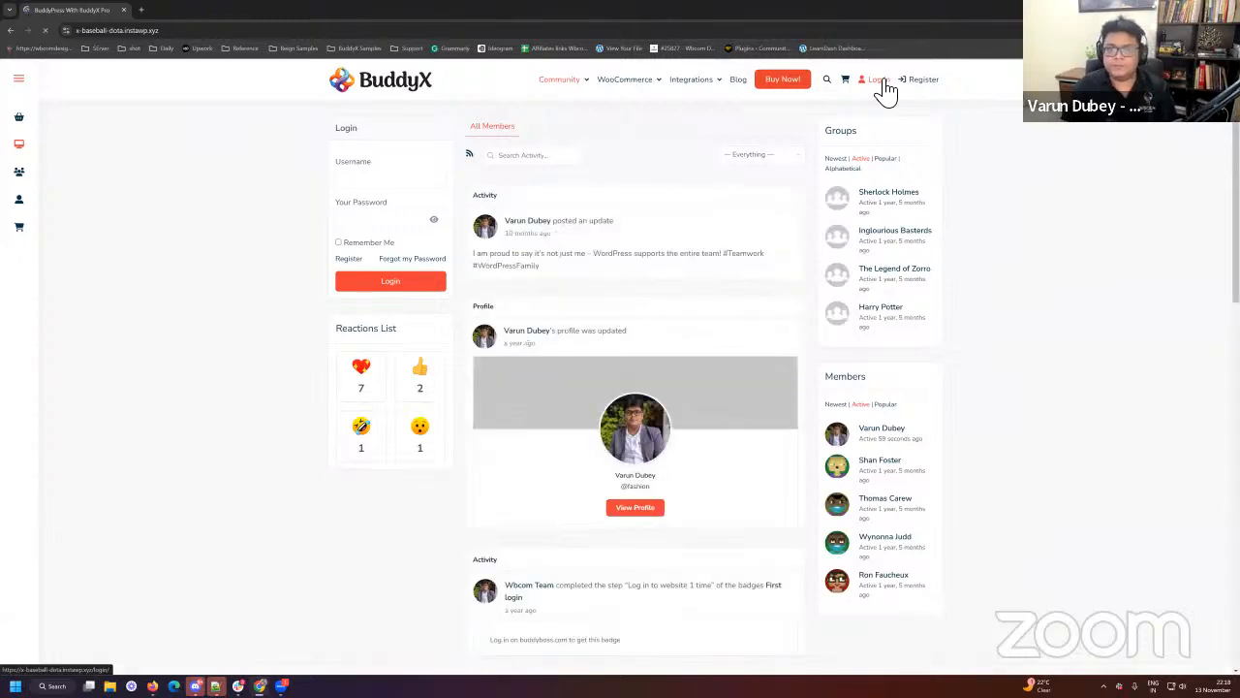
Step: Follow the header's Log in and Register links to check which pages they open
left_click(878, 82)
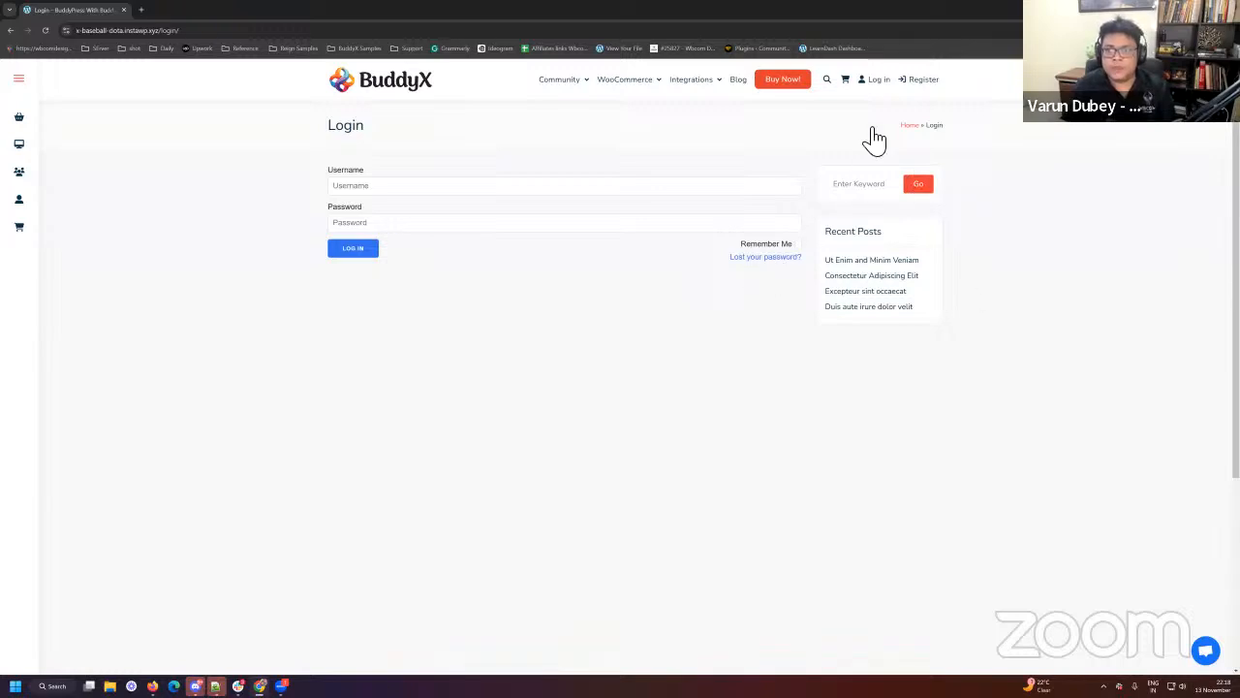
left_click(925, 81)
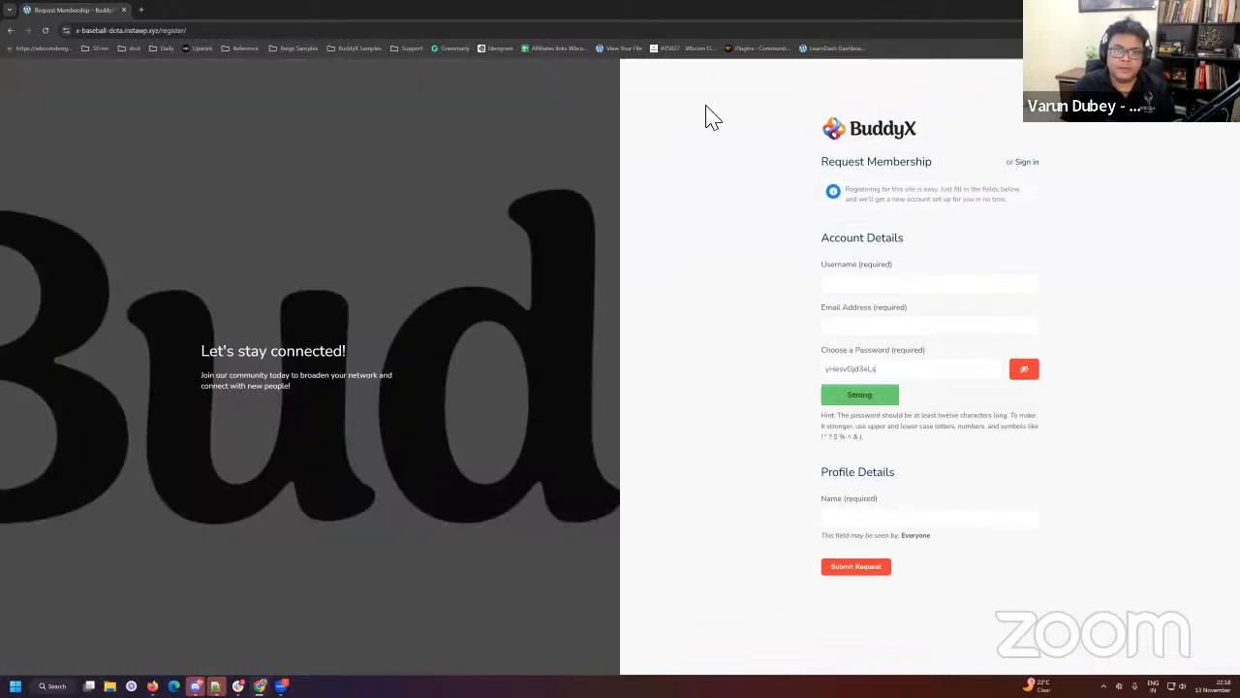
Step: Go back to the custom Login page, view the WooCommerce My account page, and follow the header's Log in link for comparison
left_click(9, 30)
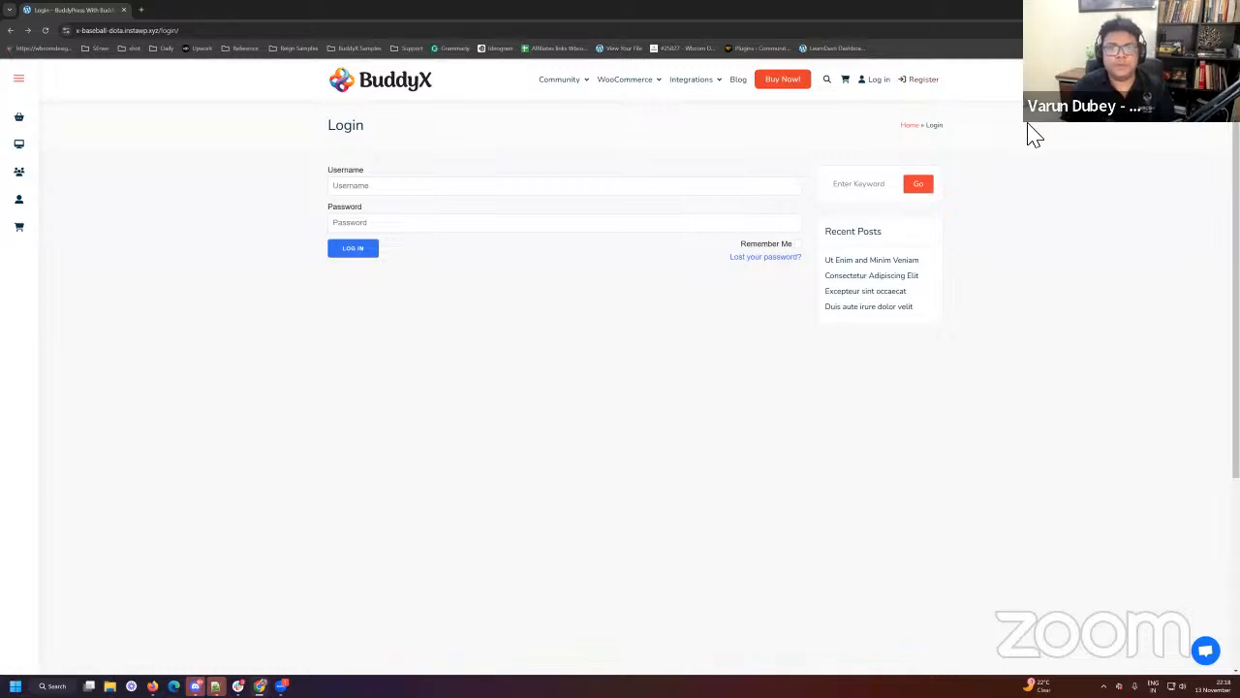
mouse_move(620, 97)
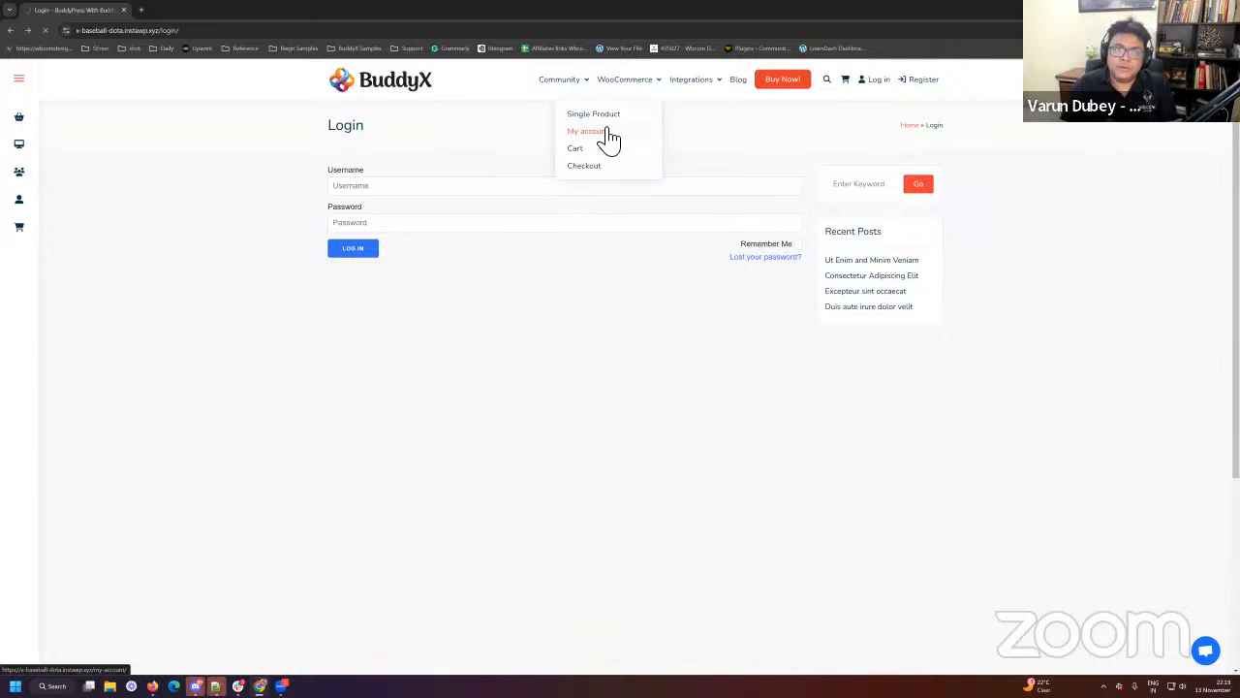
left_click(609, 136)
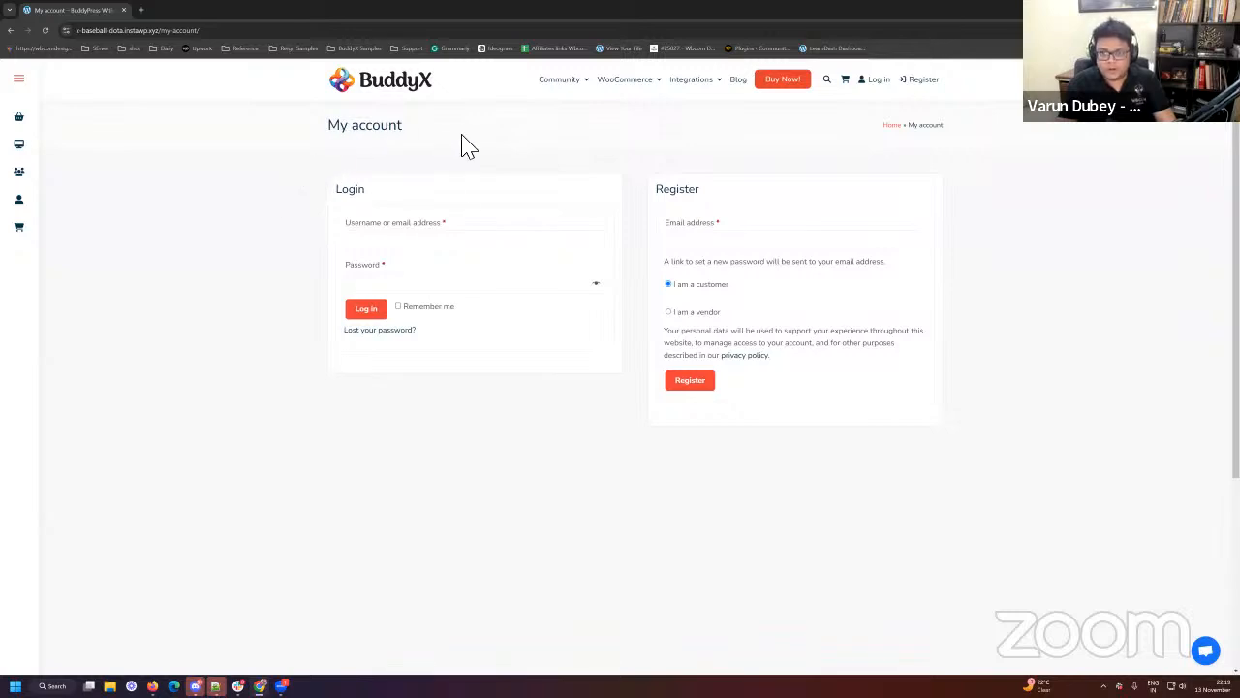
left_click(879, 79)
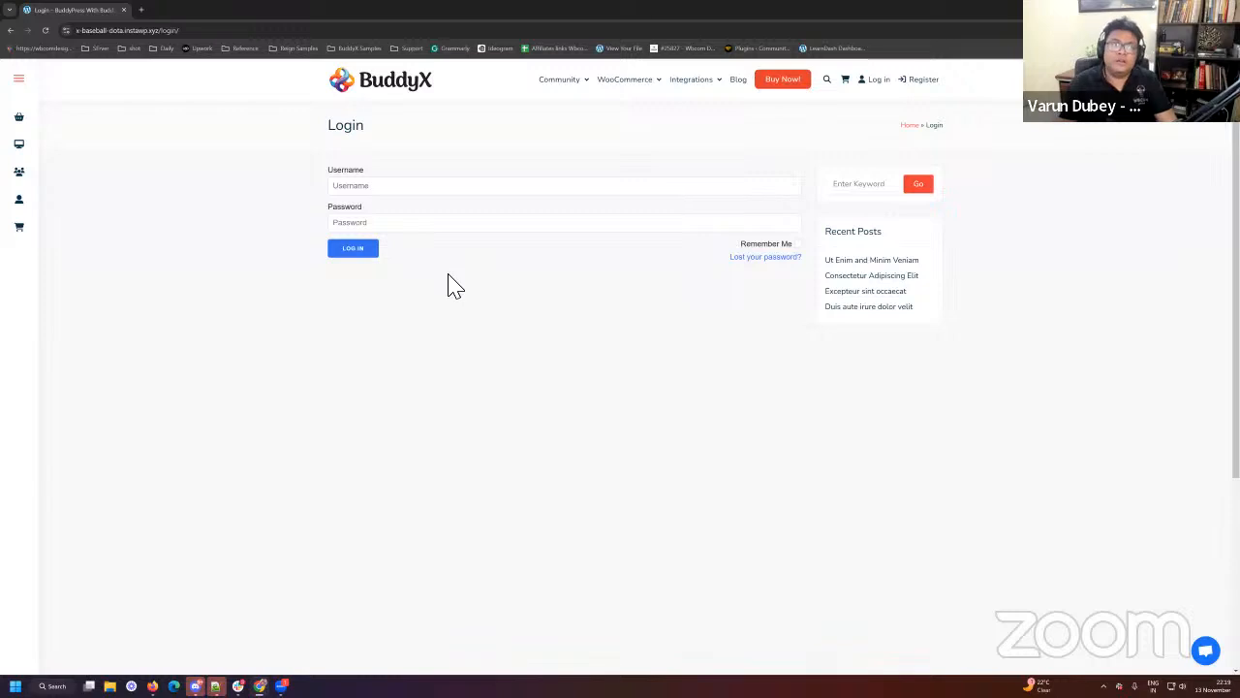
double_click(193, 30)
key("BackSpace")
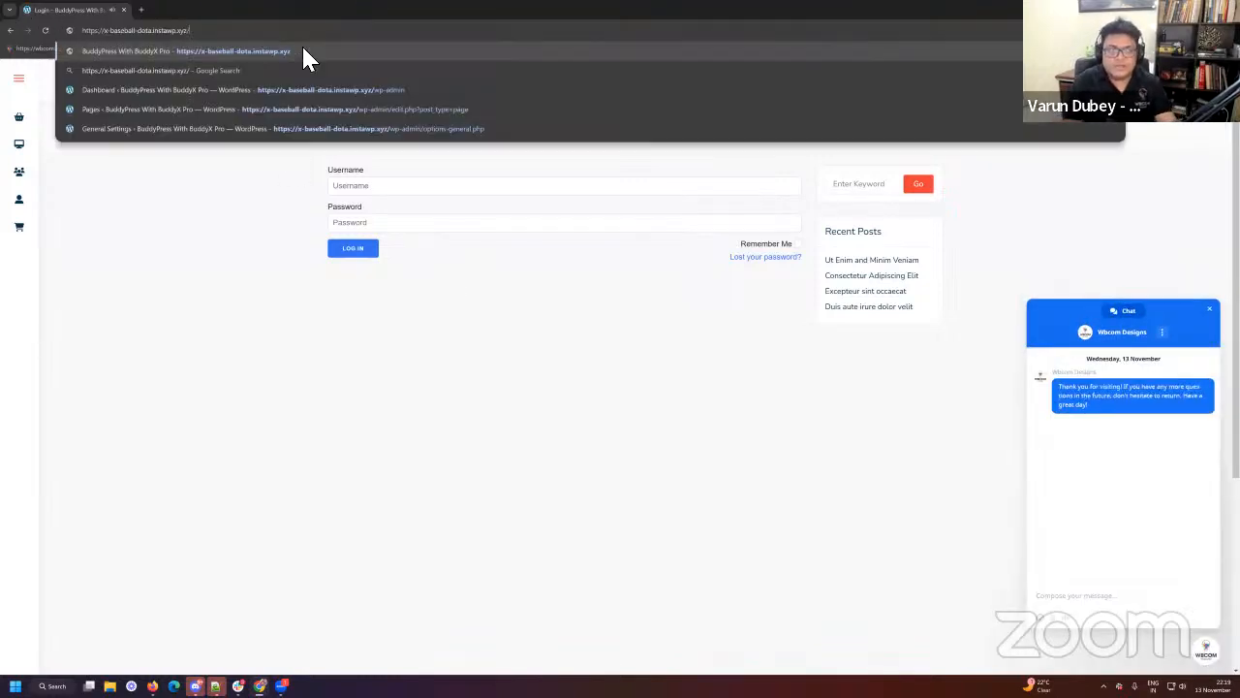
type("wp-")
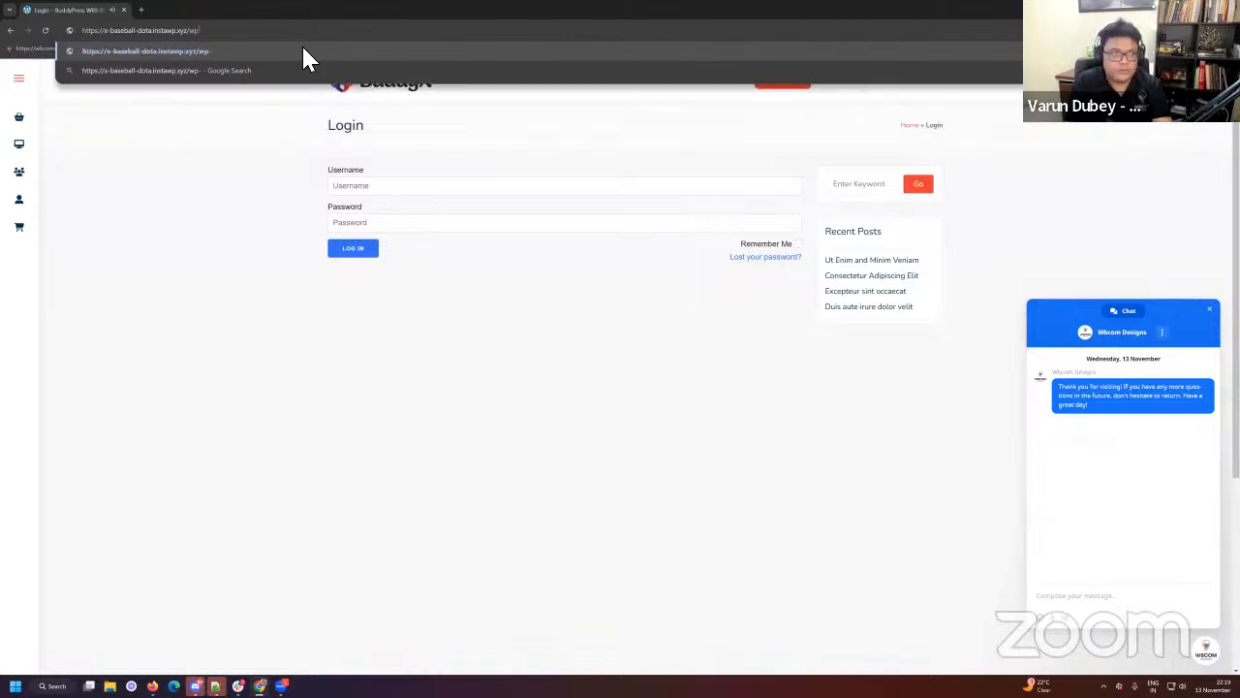
type("login")
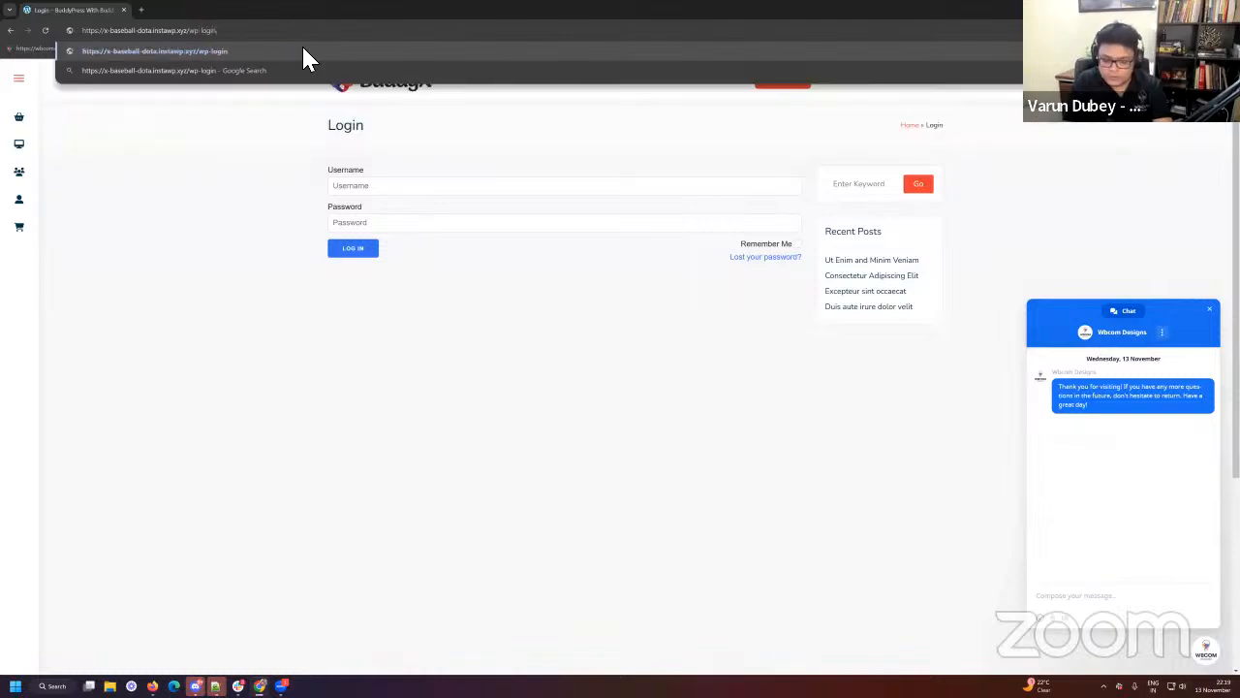
type(".php")
key("Return")
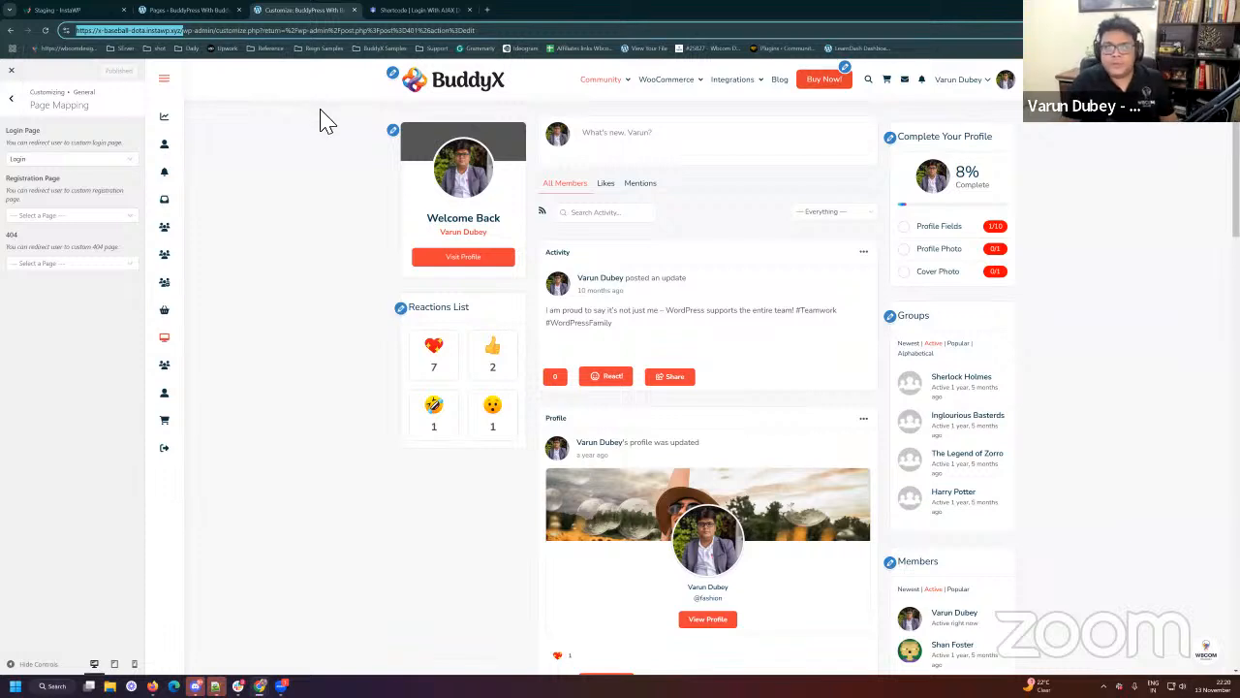
Step: Turn on the Sign-in Popup in the Customizer's general settings and review the available Form Display choices
left_click(14, 104)
left_click(14, 105)
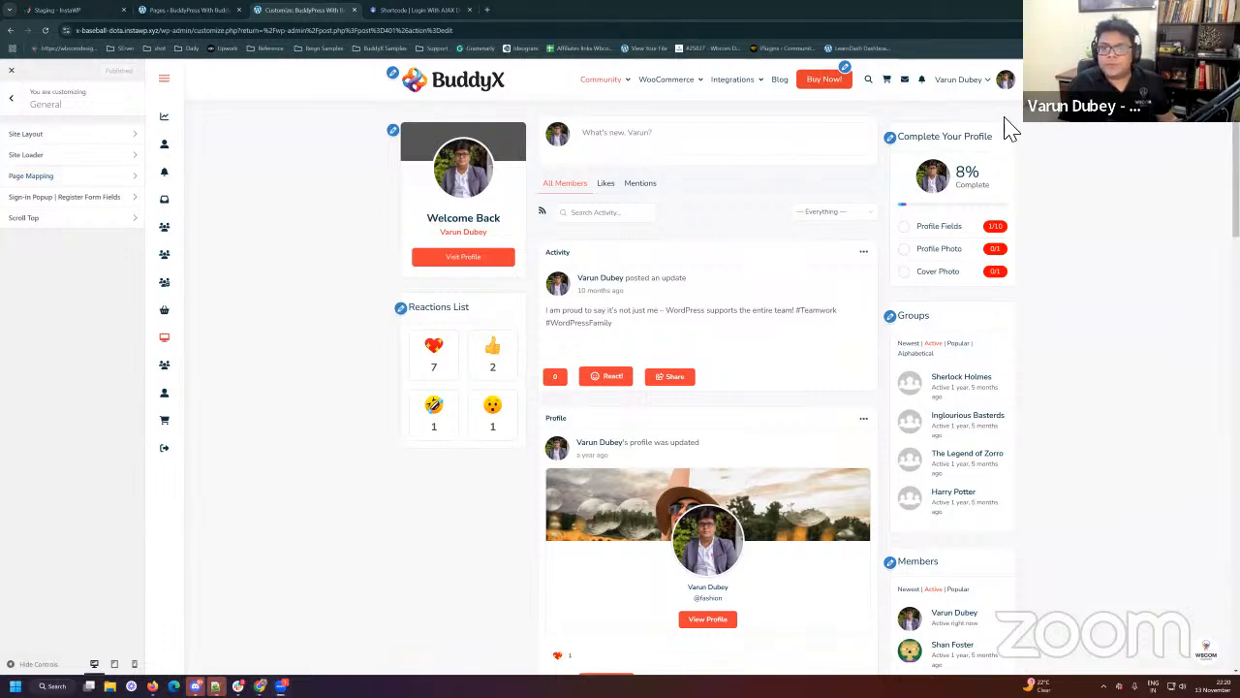
left_click(67, 200)
left_click(20, 149)
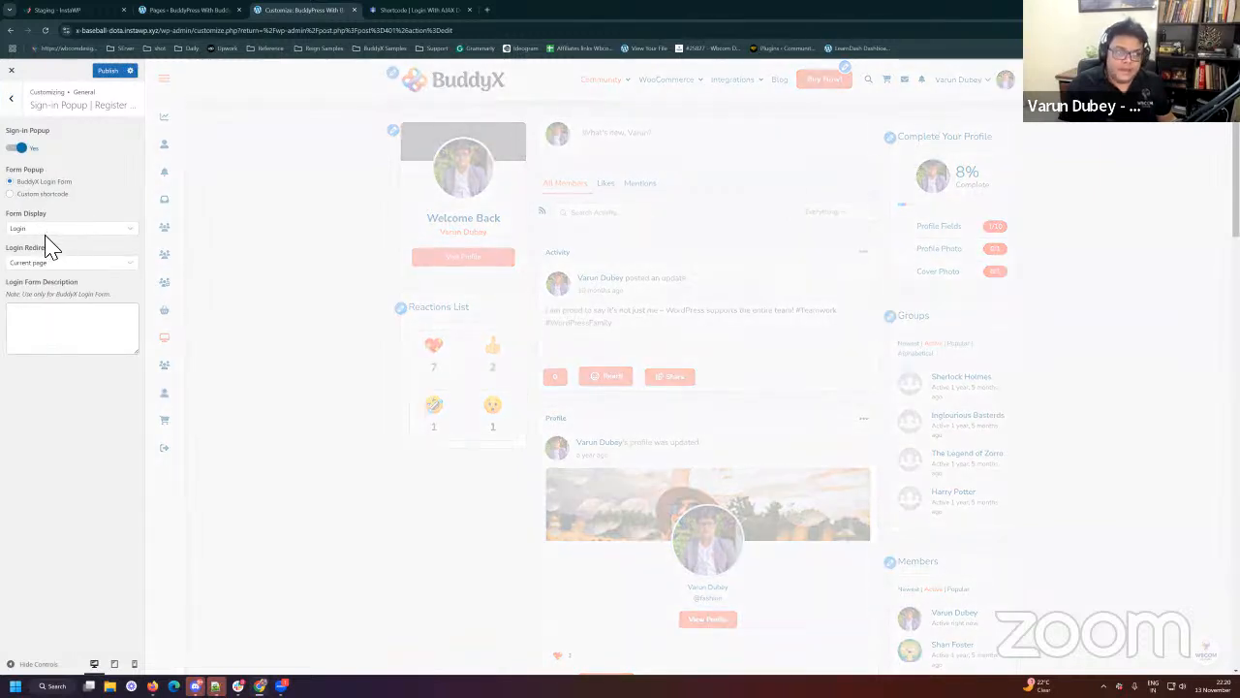
left_click(53, 327)
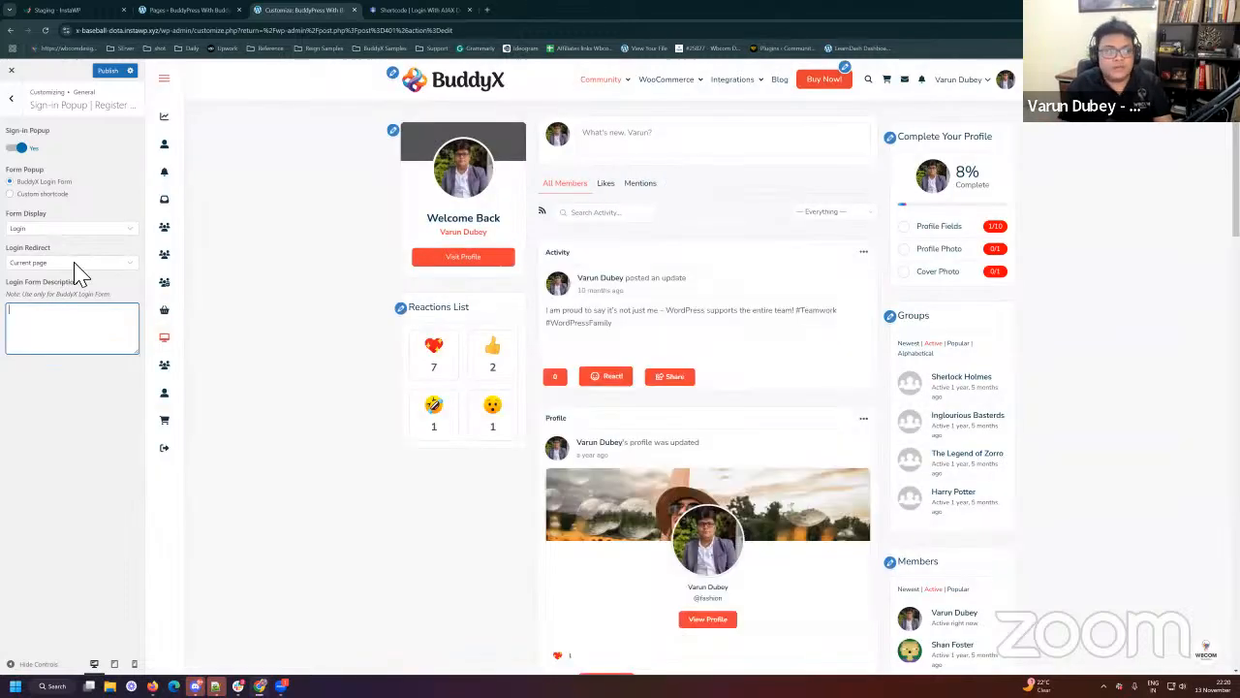
left_click(66, 229)
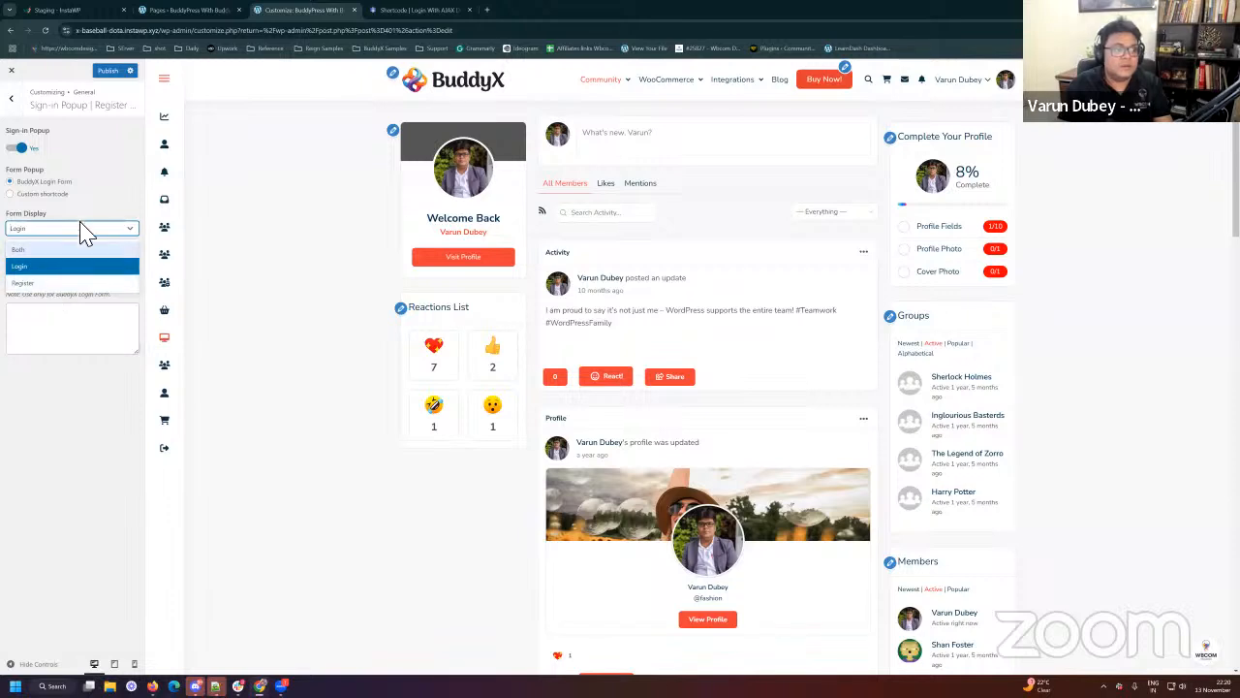
left_click(65, 327)
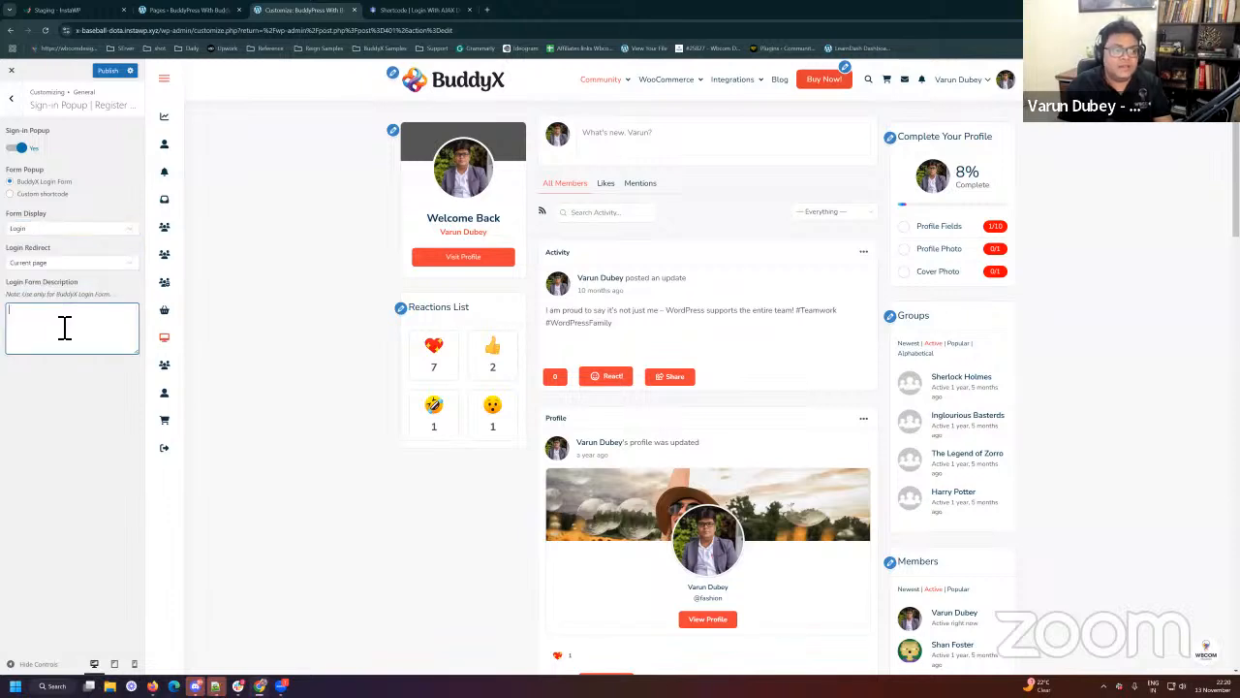
Step: Switch the Form Popup to Custom shortcode and paste [login-with-ajax] from the Login With AJAX documentation as the popup content
left_click(43, 194)
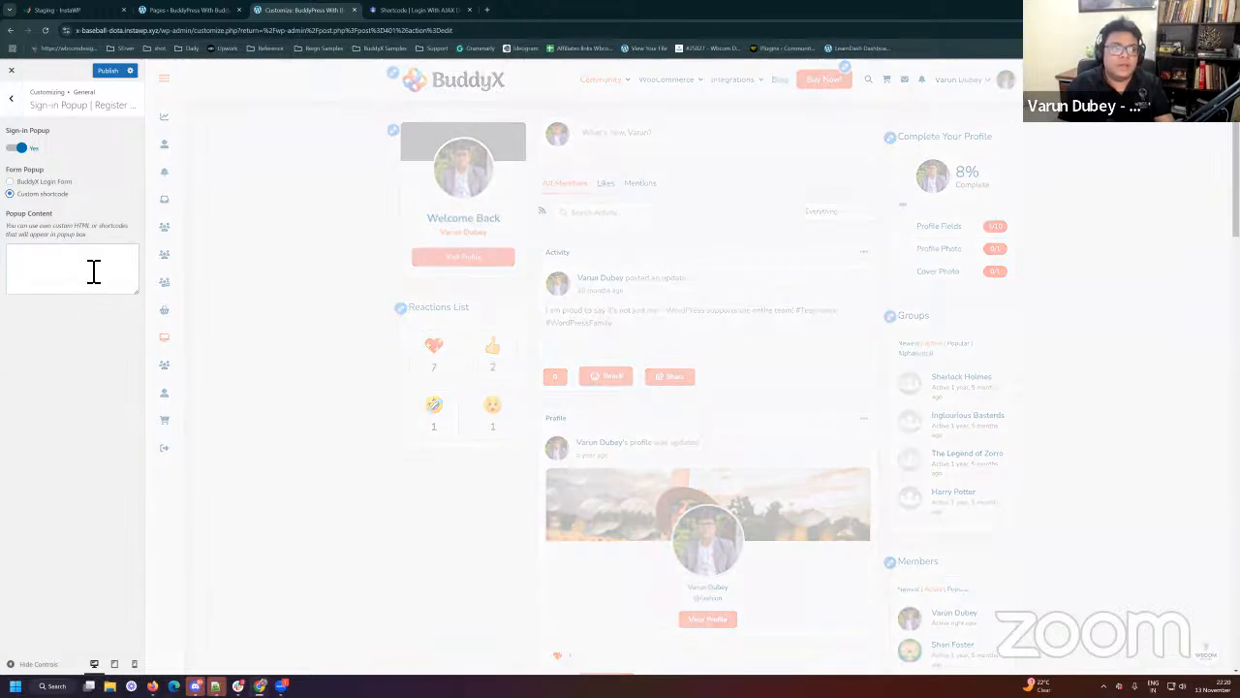
left_click(89, 273)
left_click(411, 11)
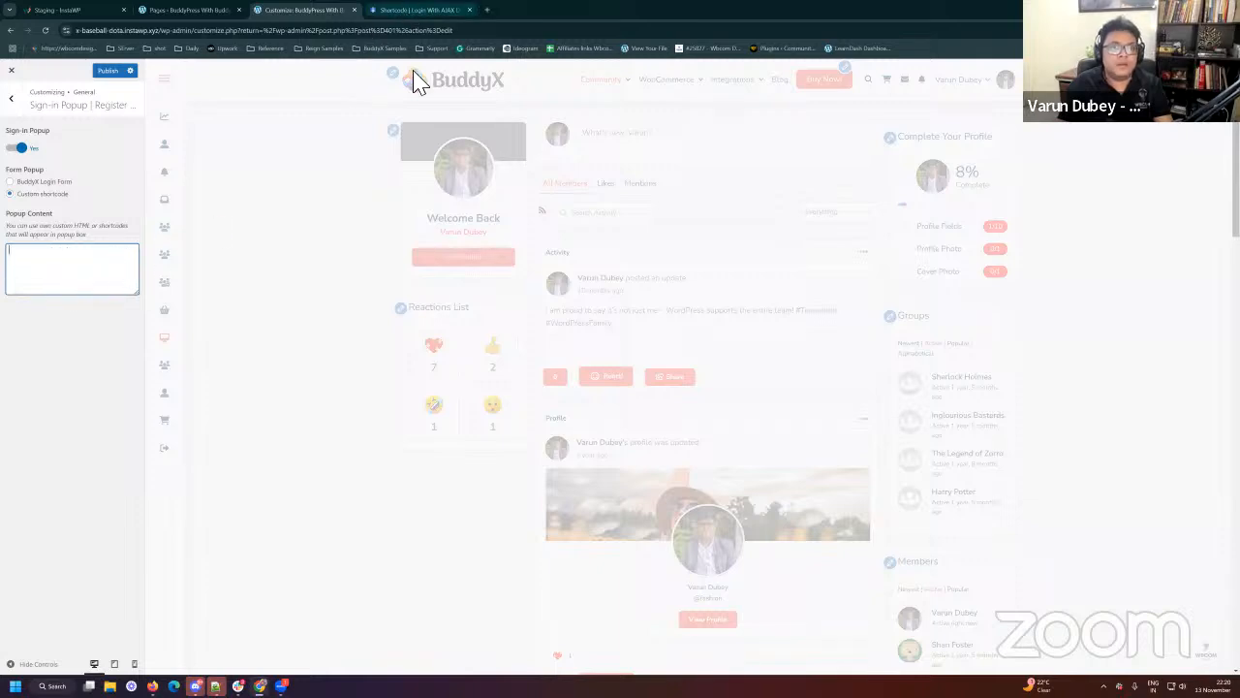
right_click(696, 221)
left_click(719, 234)
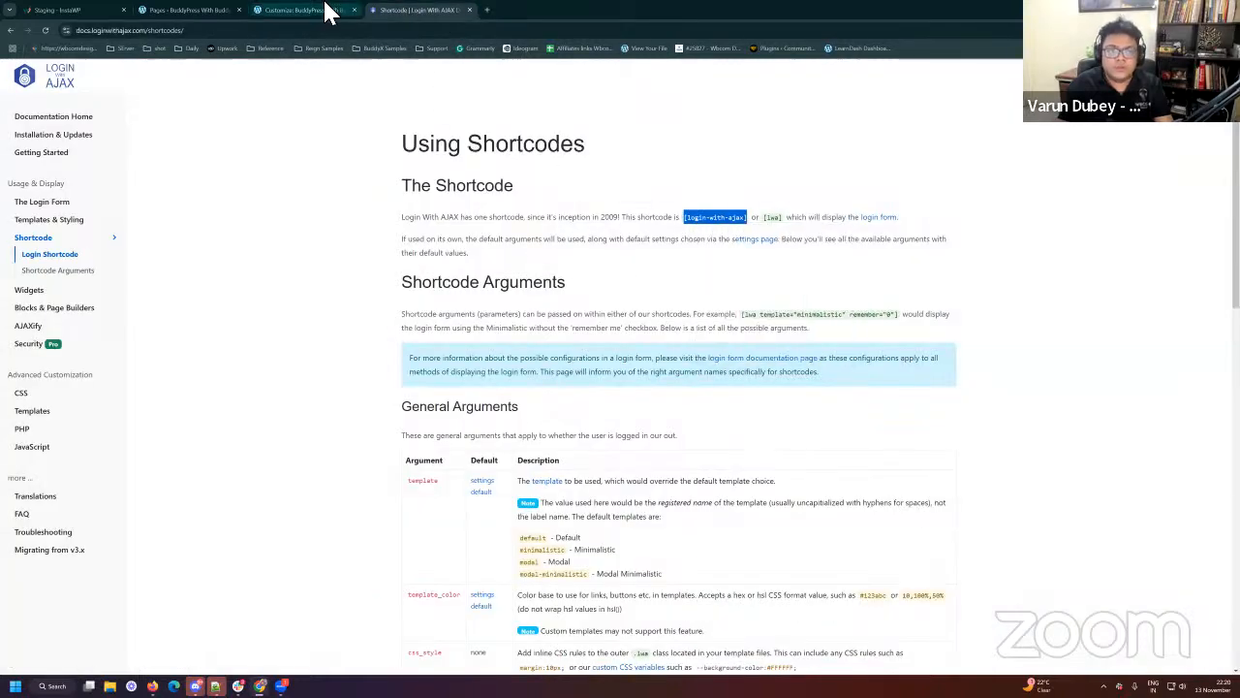
left_click(326, 9)
key("ctrl+v")
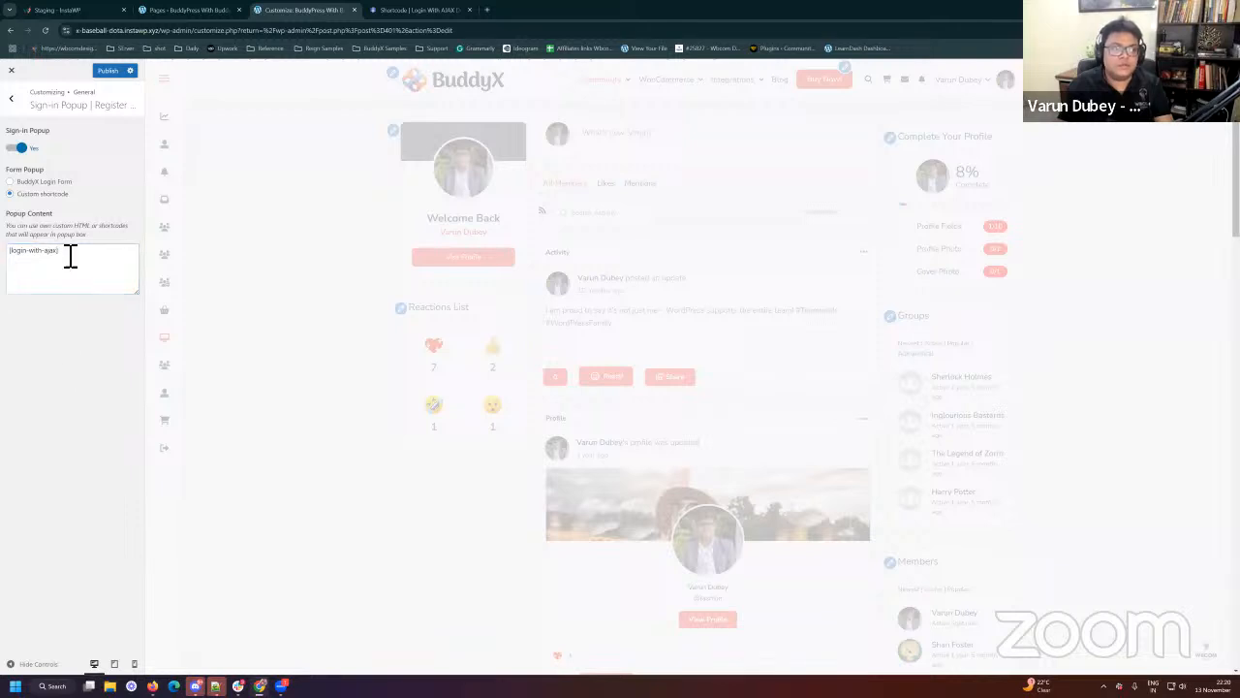
Step: Set the Form Popup to BuddyX Login Form, leave Form Display on Login, and publish the sign-in popup settings
left_click(9, 182)
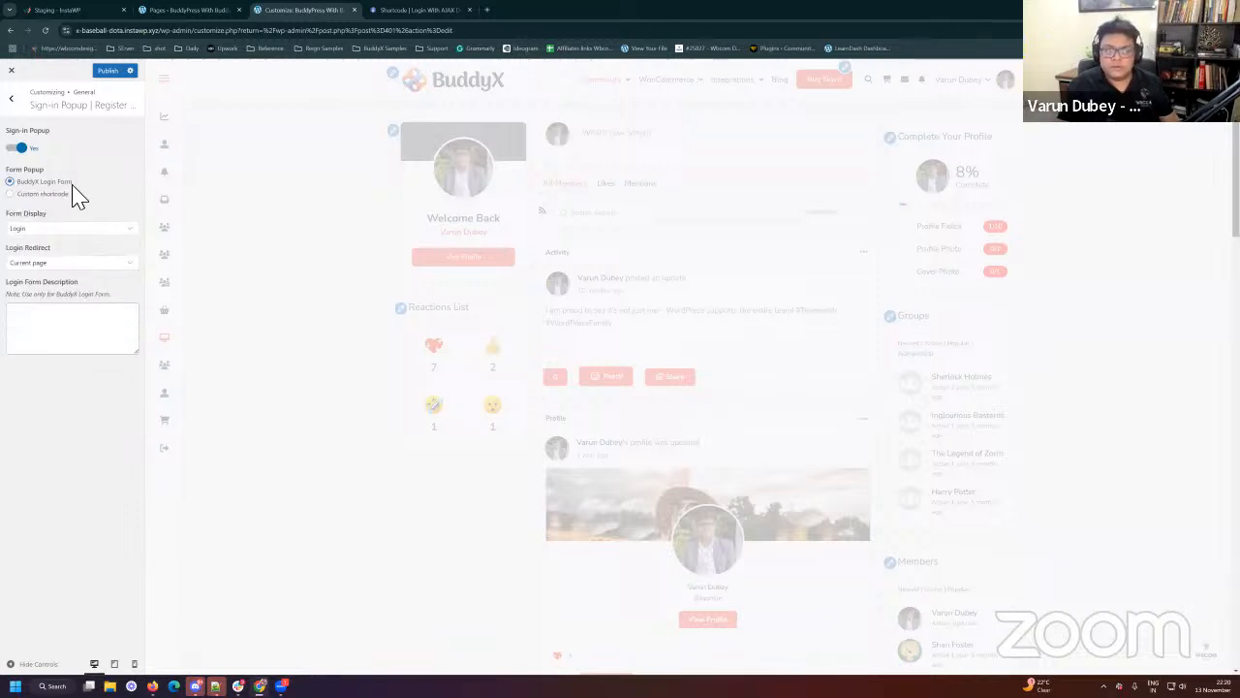
left_click(9, 194)
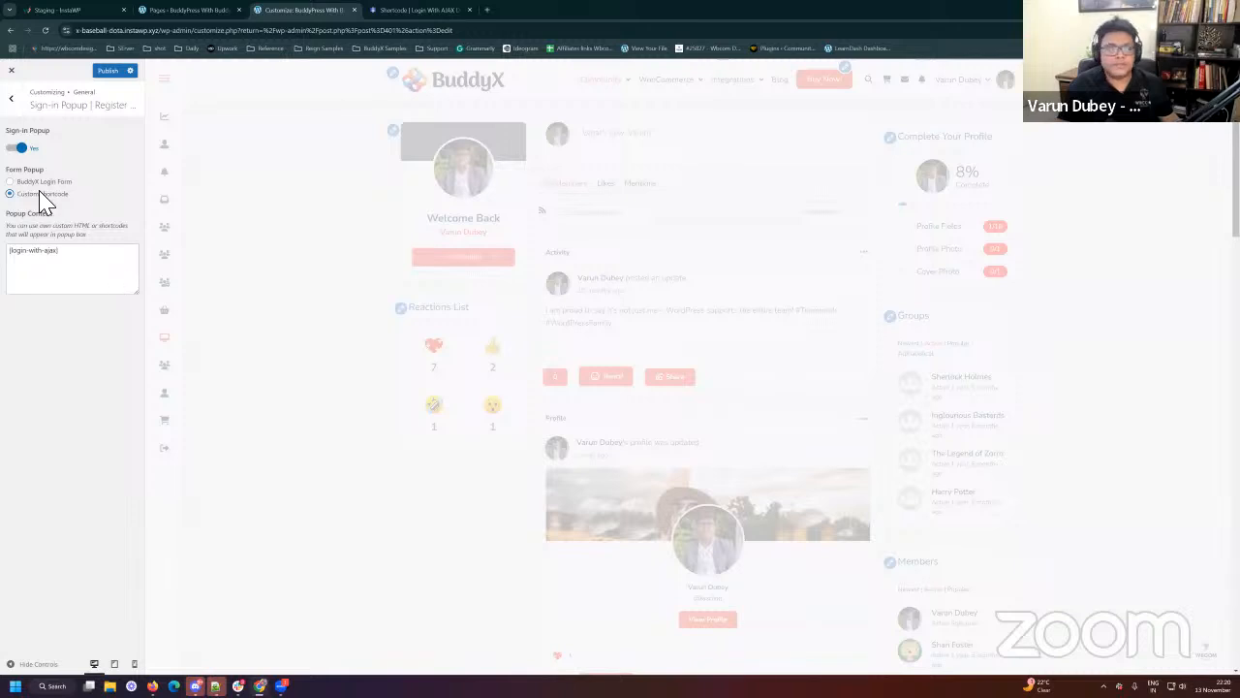
left_click(12, 182)
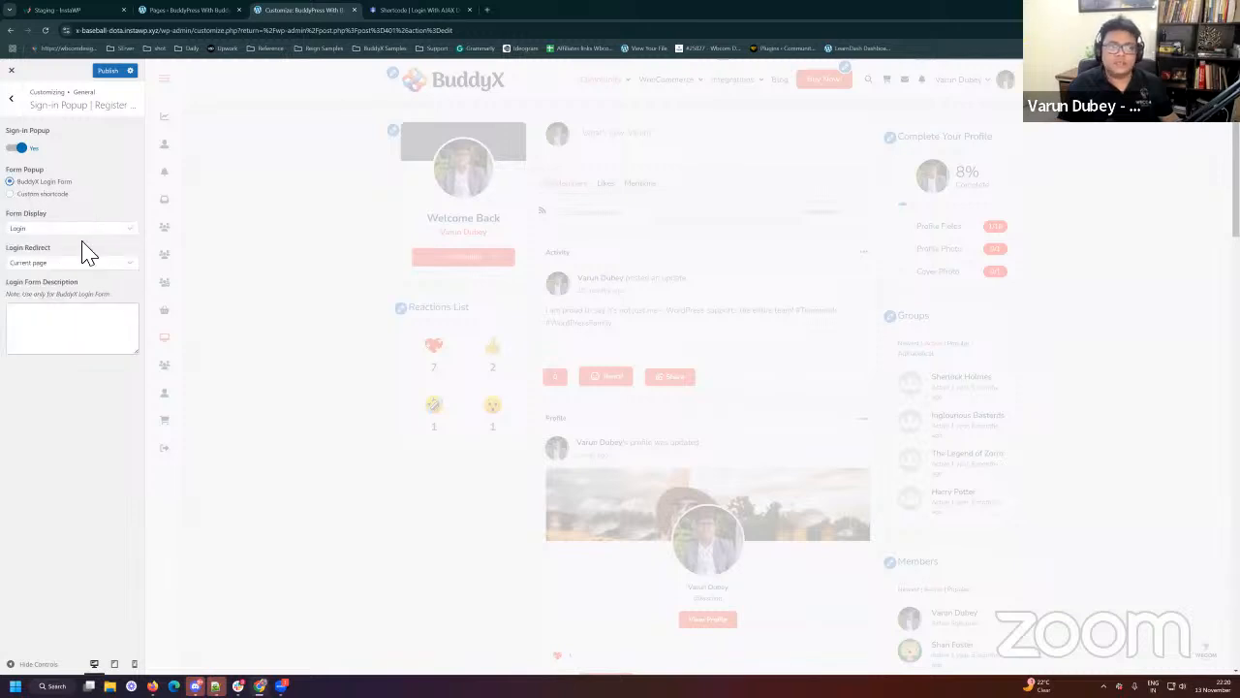
left_click(68, 230)
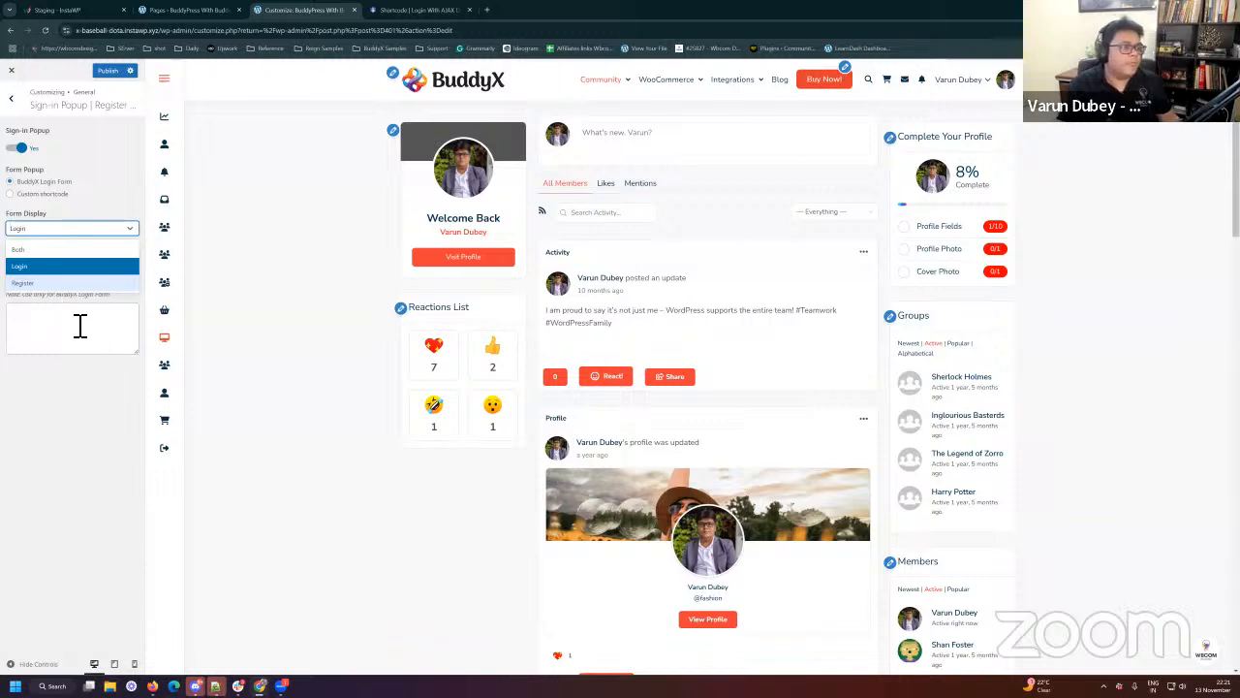
left_click(82, 378)
left_click(109, 71)
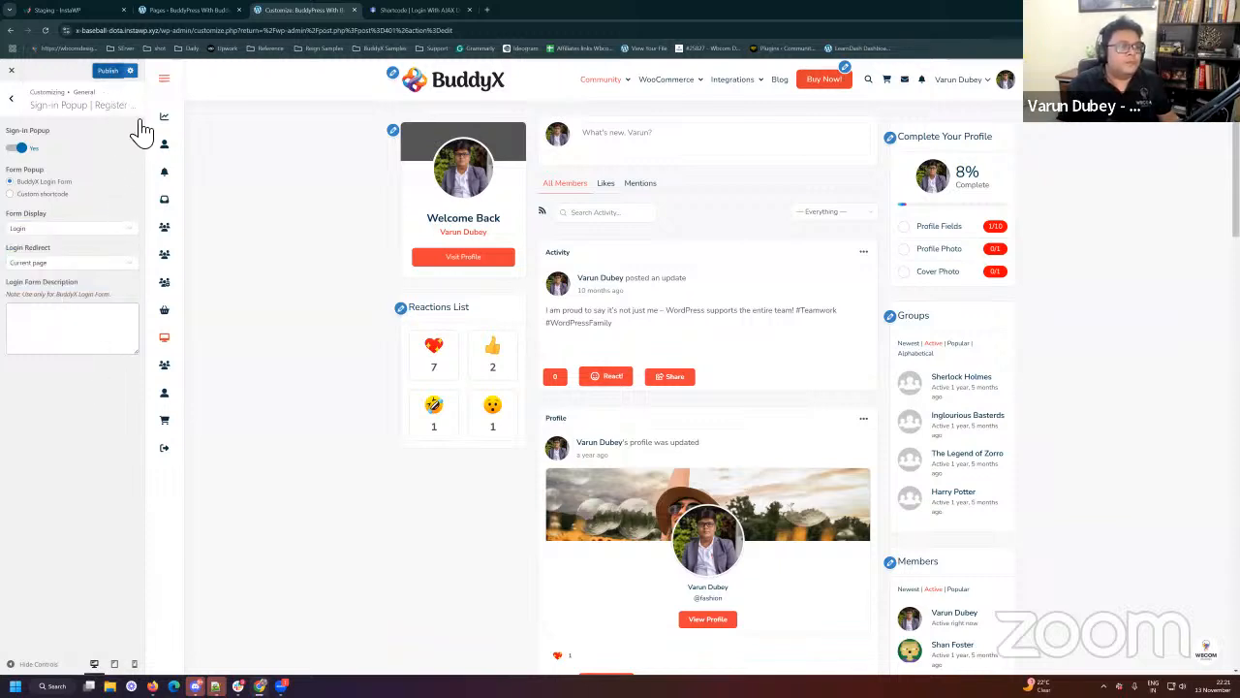
left_click_drag(162, 31, 34, 29)
left_click(1228, 30)
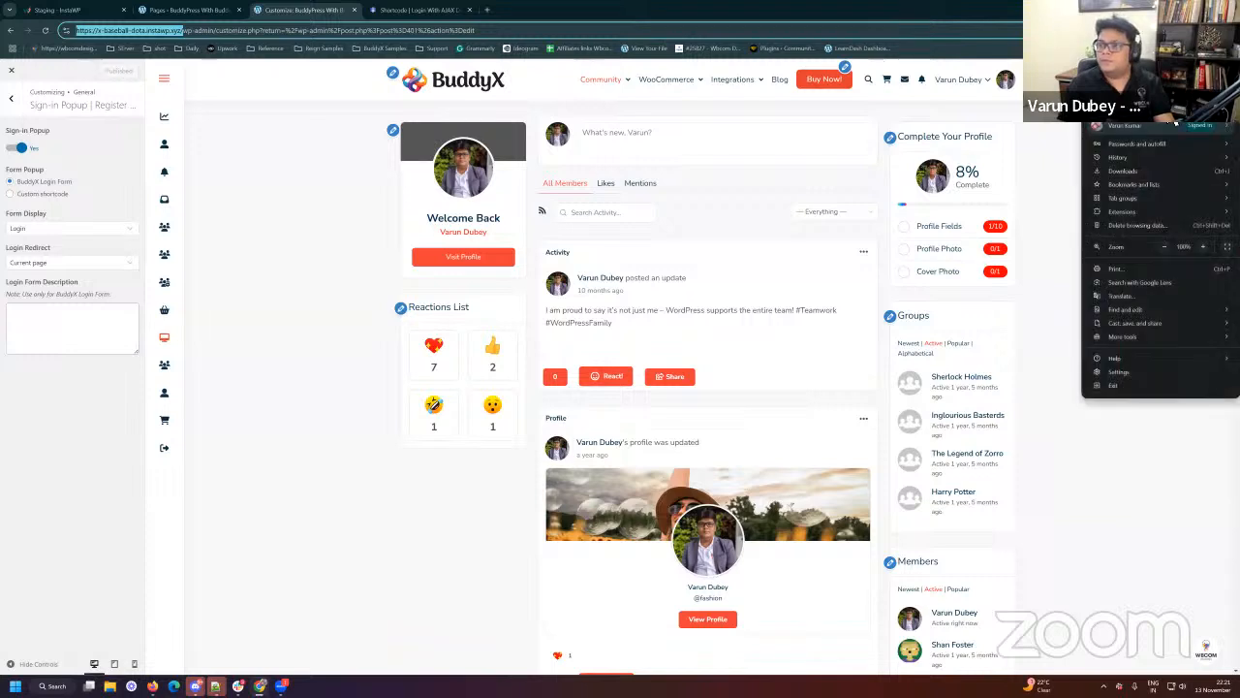
left_click(1171, 109)
key("ctrl+v")
key("Return")
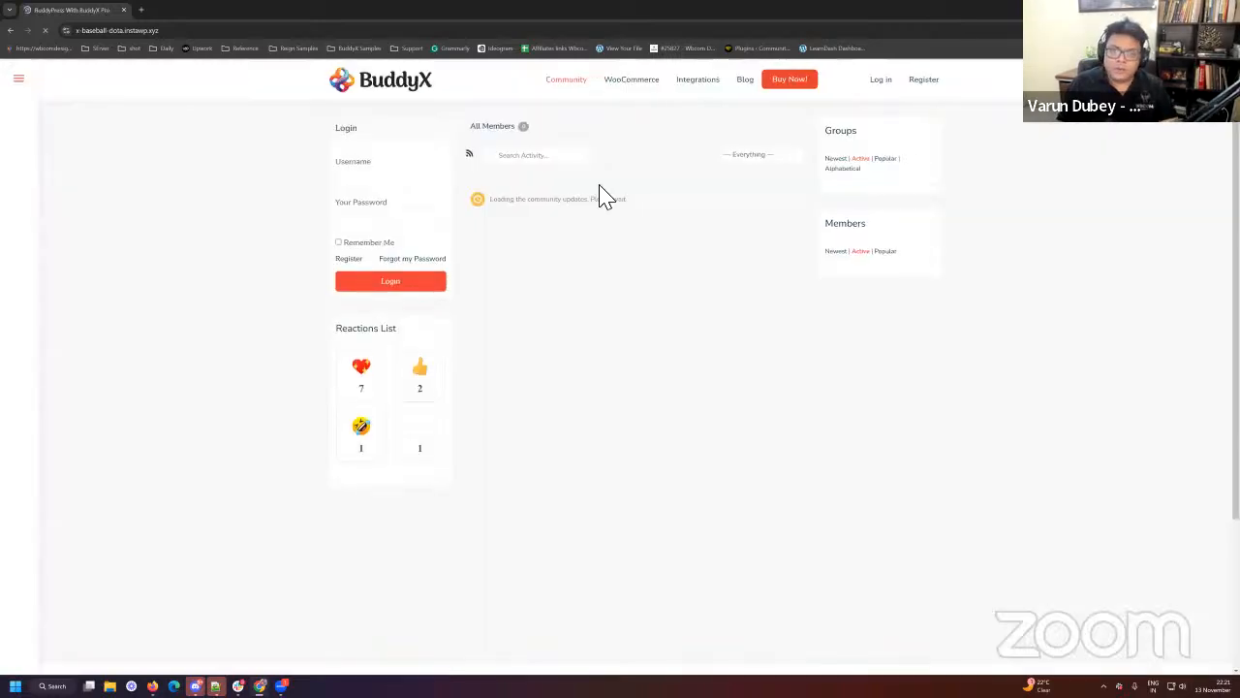
Step: Open the sign-in popup from the header's Log in link, close it, and look over the homepage activity feed
left_click(876, 83)
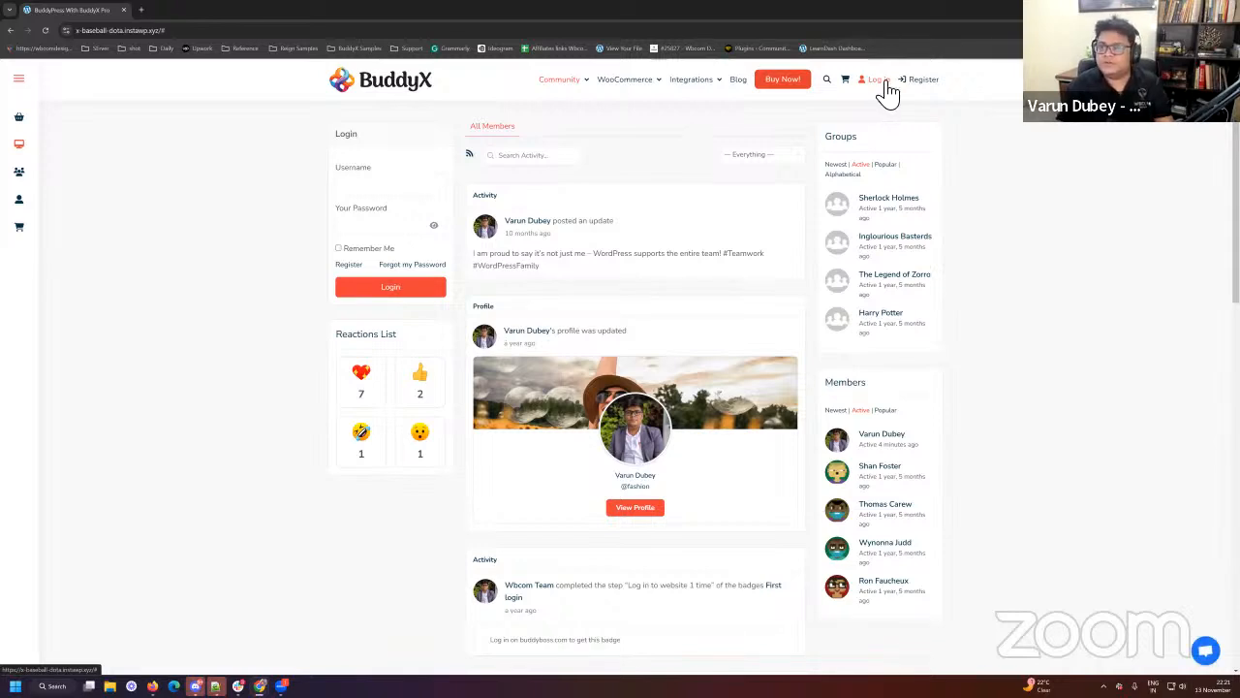
left_click(885, 84)
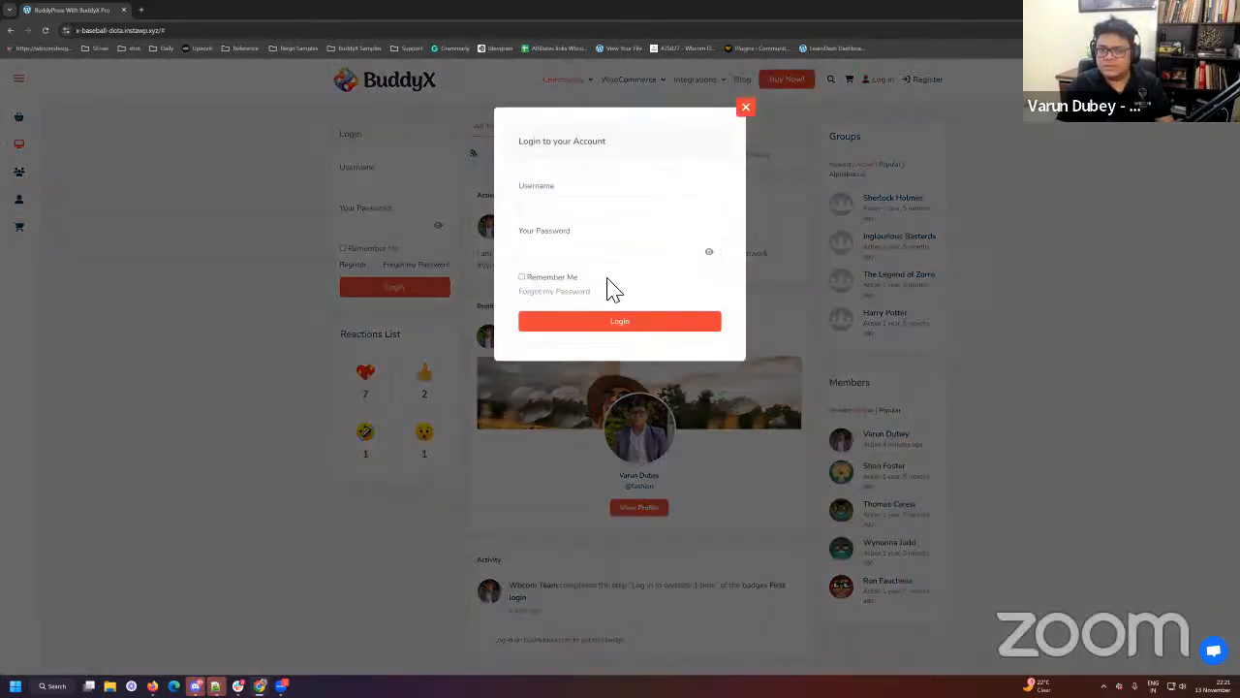
left_click(746, 107)
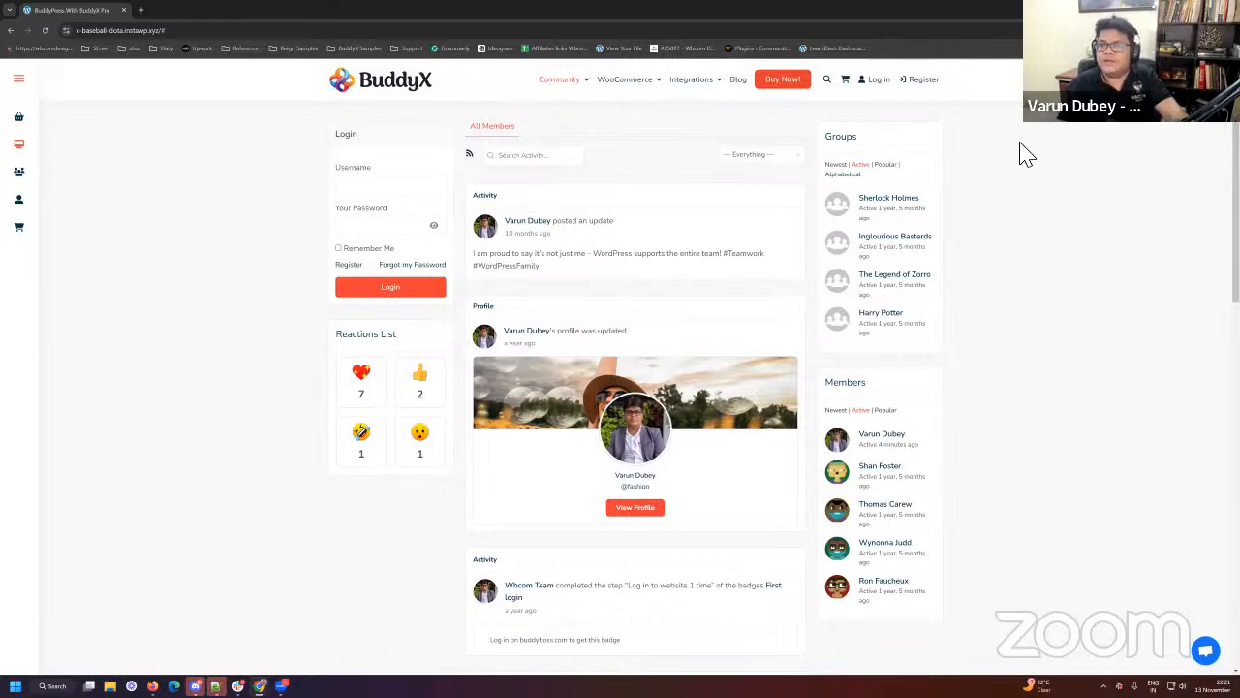
scroll(311, 290, "down", 10)
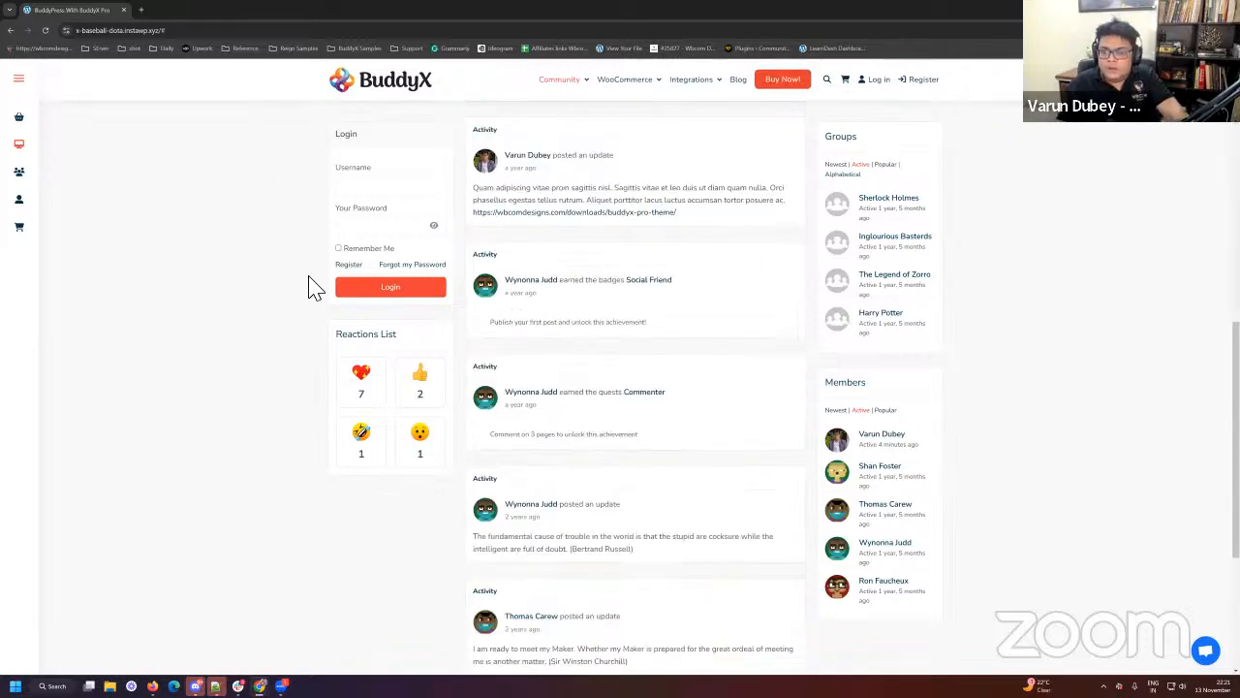
scroll(317, 267, "up", 10)
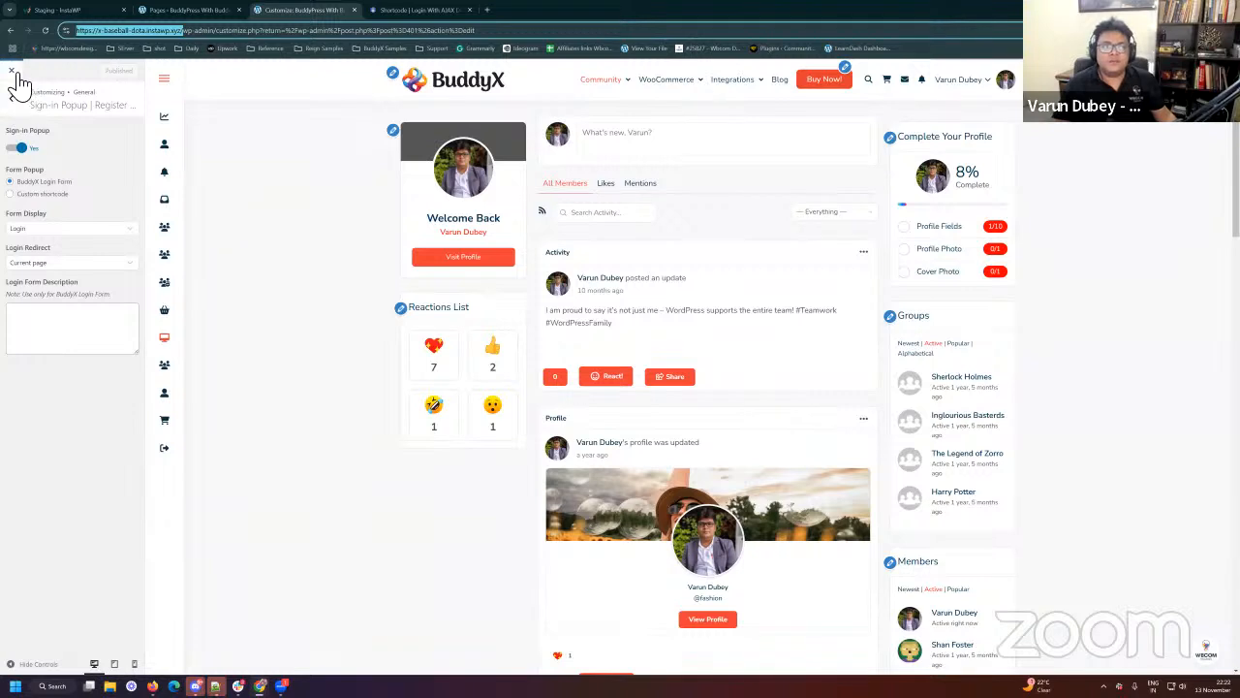
Step: Leave the Customizer and open the URLs section of the BuddyPress settings
key("Return")
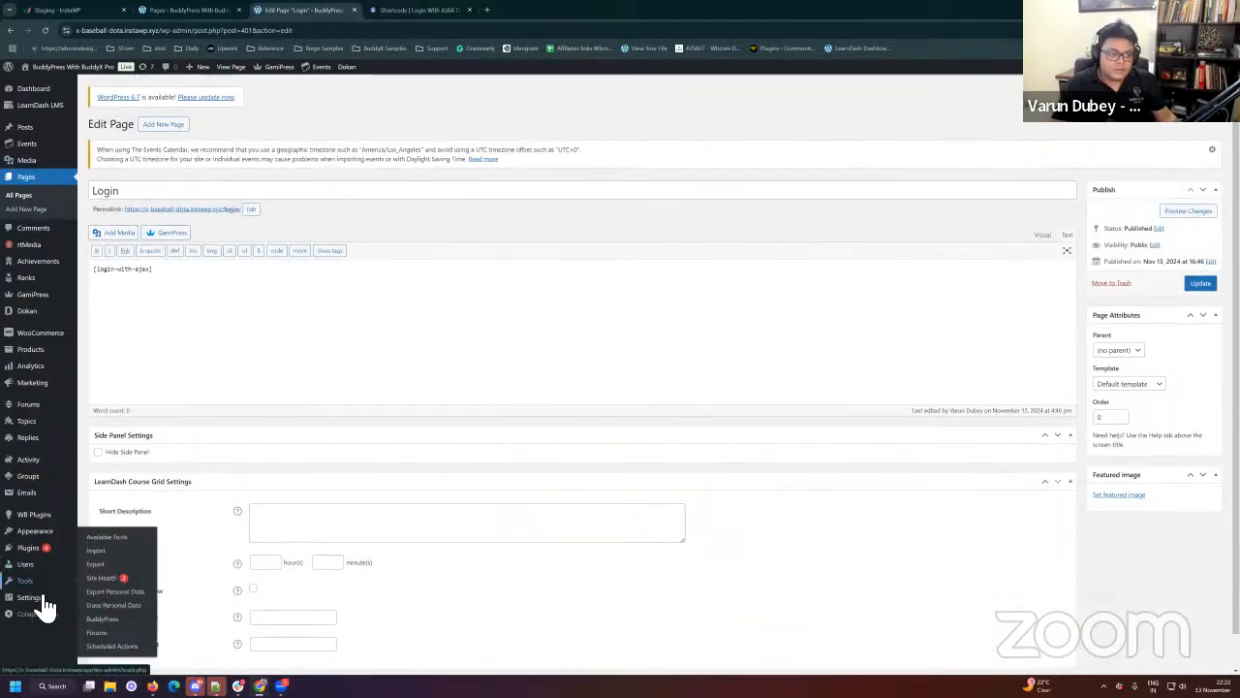
mouse_move(49, 599)
left_click(116, 603)
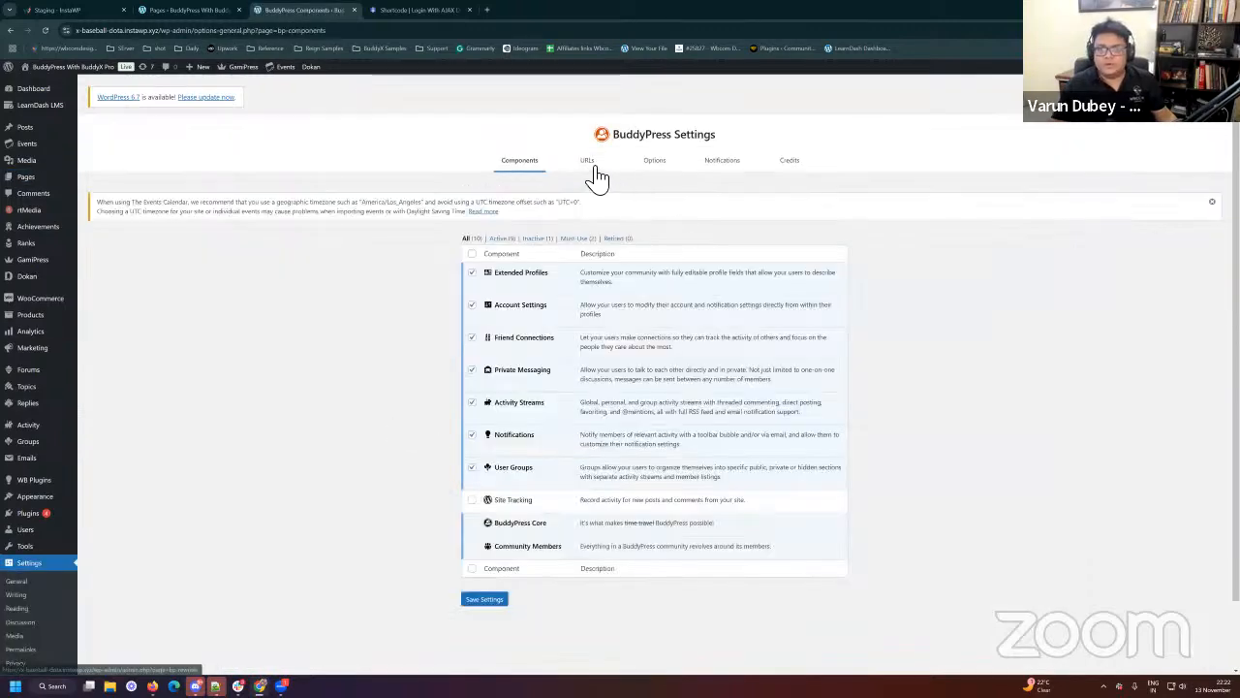
left_click(588, 163)
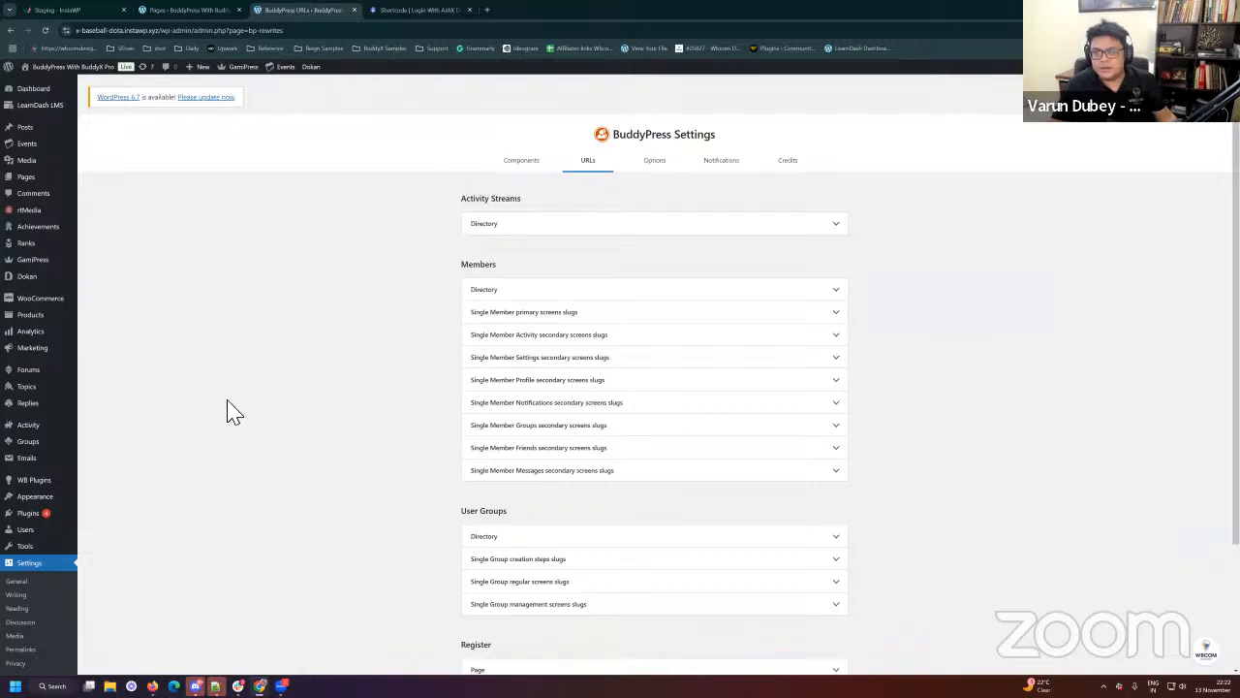
Step: Expand the Activity Streams directory entry and view the page at its permalink
scroll(941, 476, "down", 1)
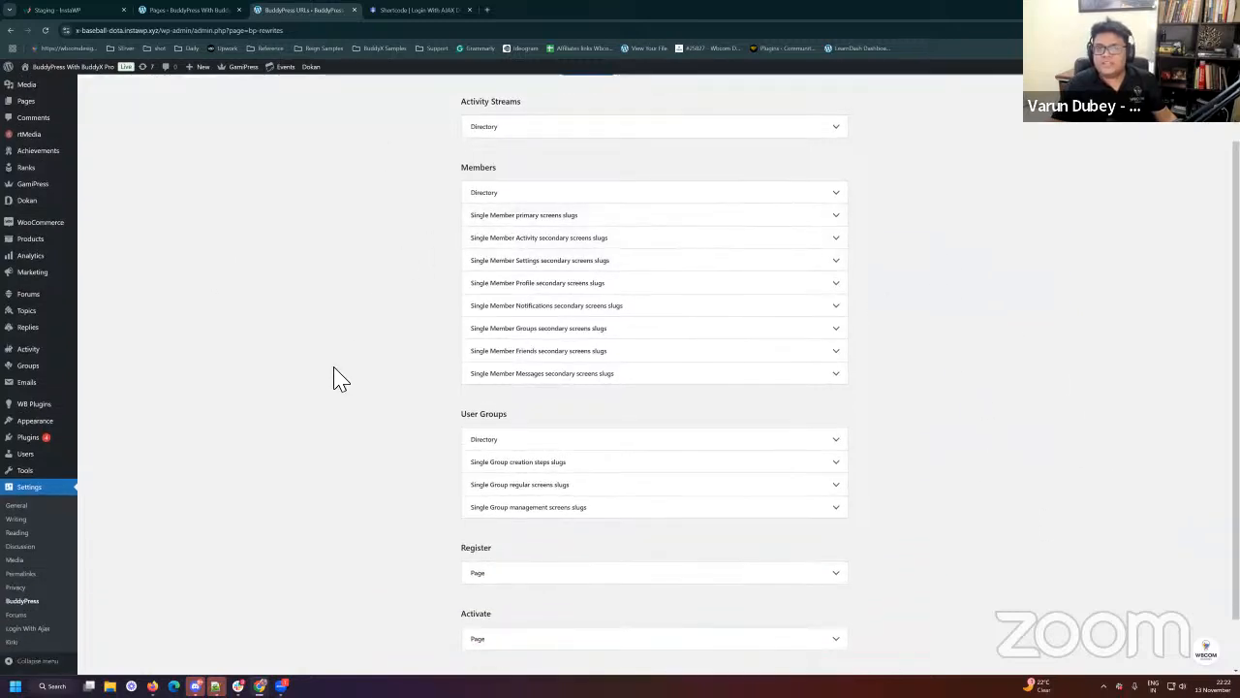
left_click(572, 128)
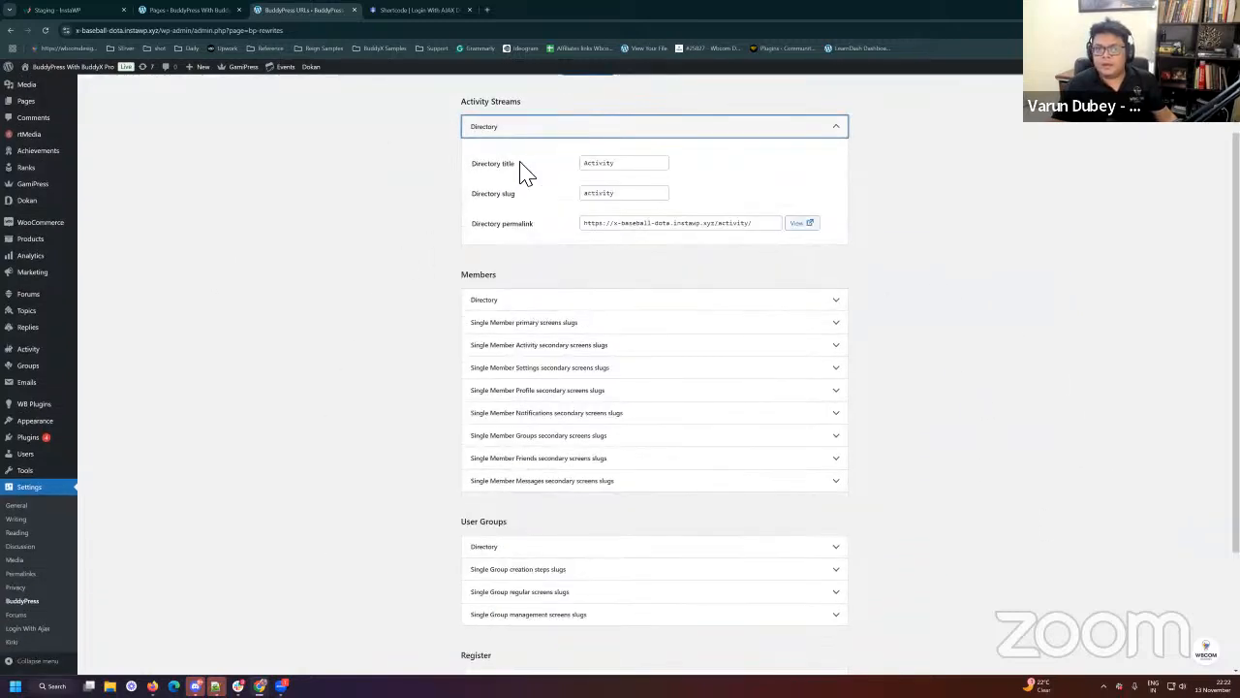
left_click(800, 224)
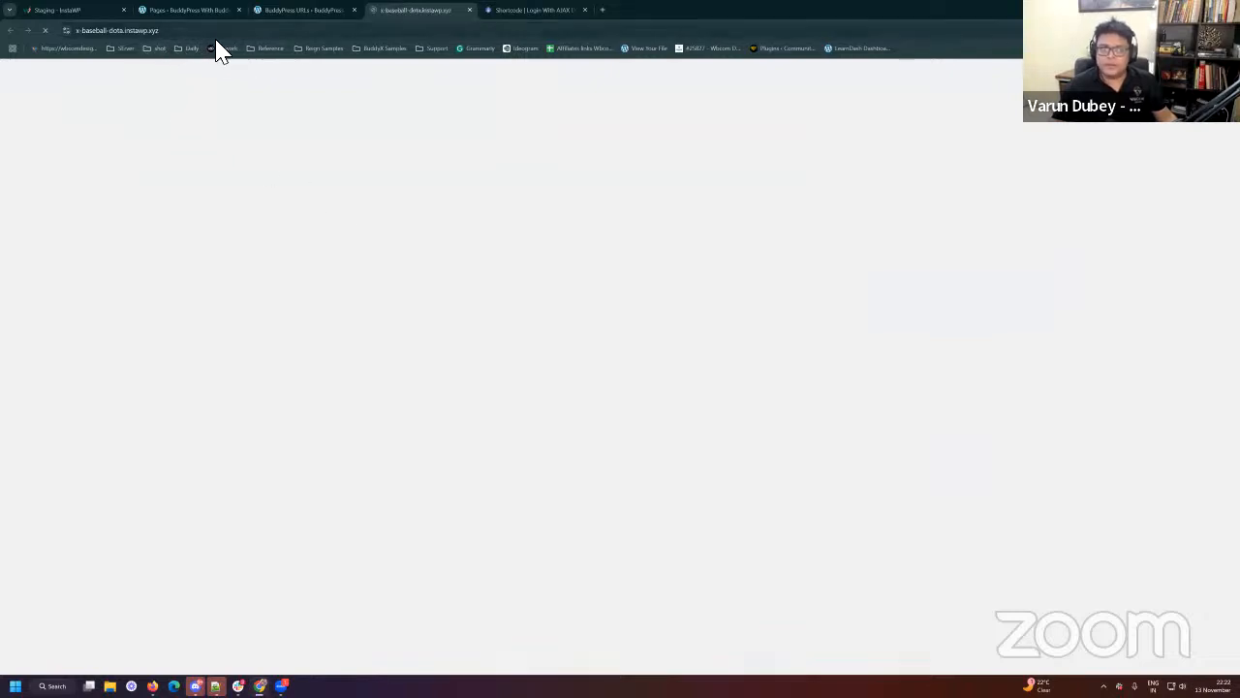
Step: Return to the BuddyPress URLs settings, expand the Members directory entry, and look over the members page at its permalink
left_click(316, 11)
left_click(417, 10)
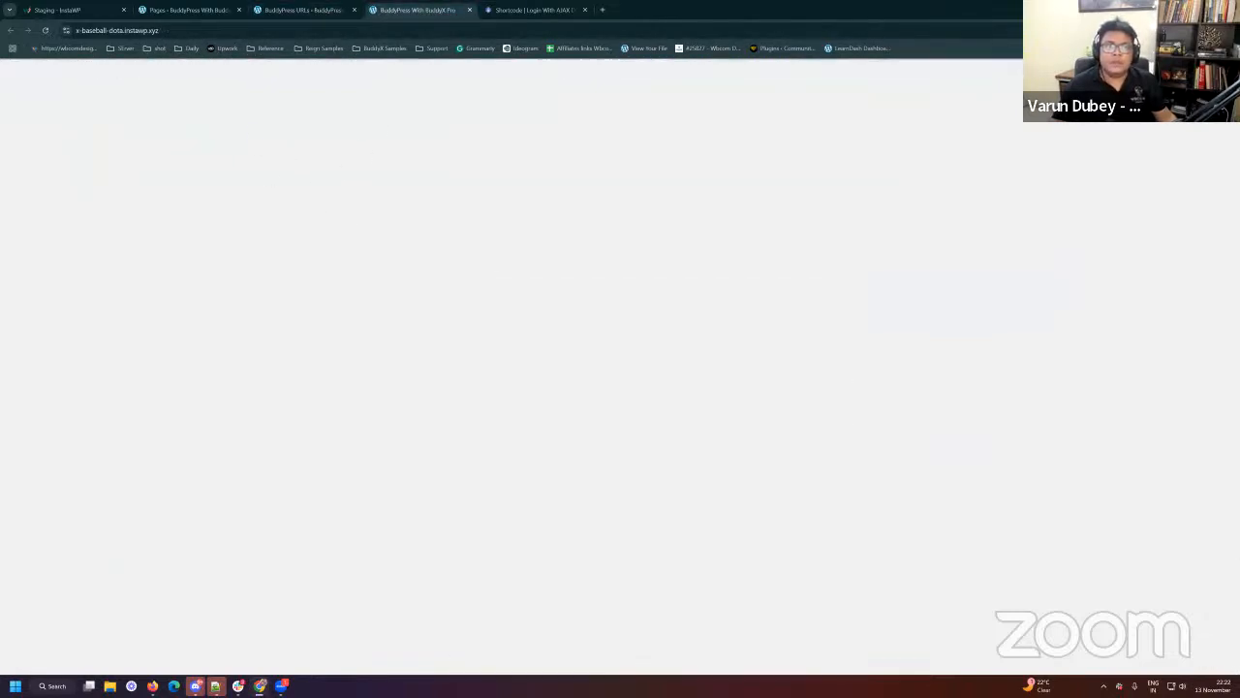
left_click(304, 11)
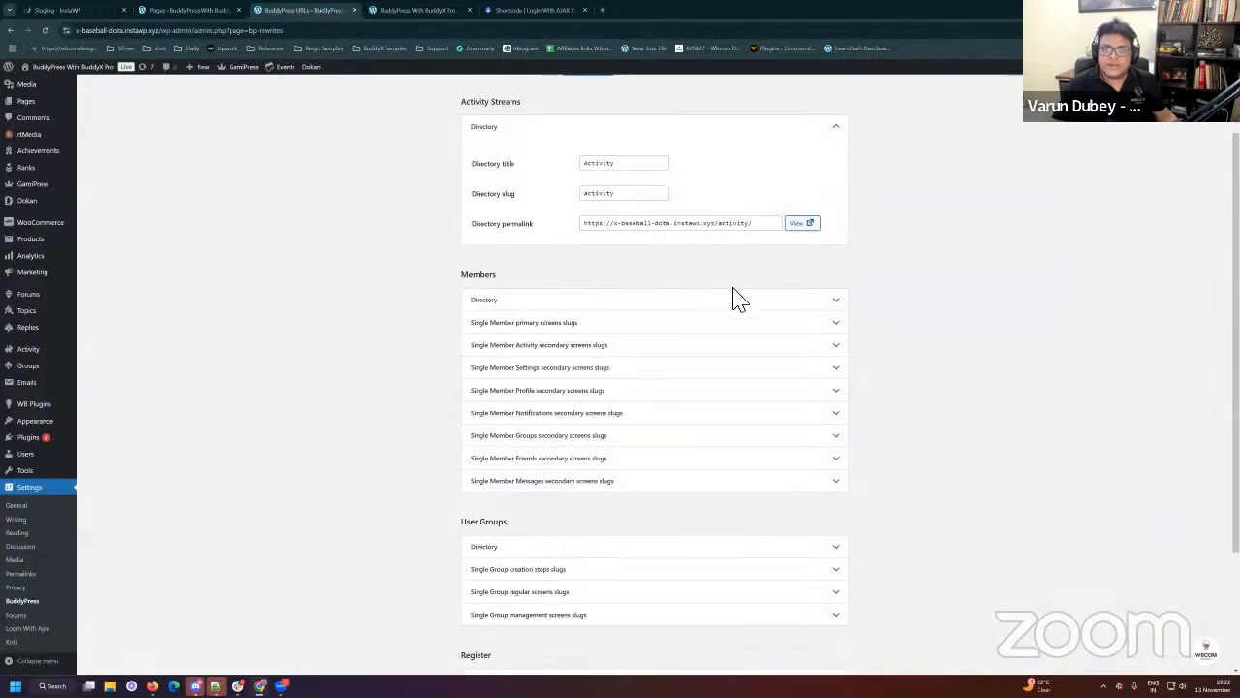
left_click(836, 302)
scroll(781, 320, "down", 2)
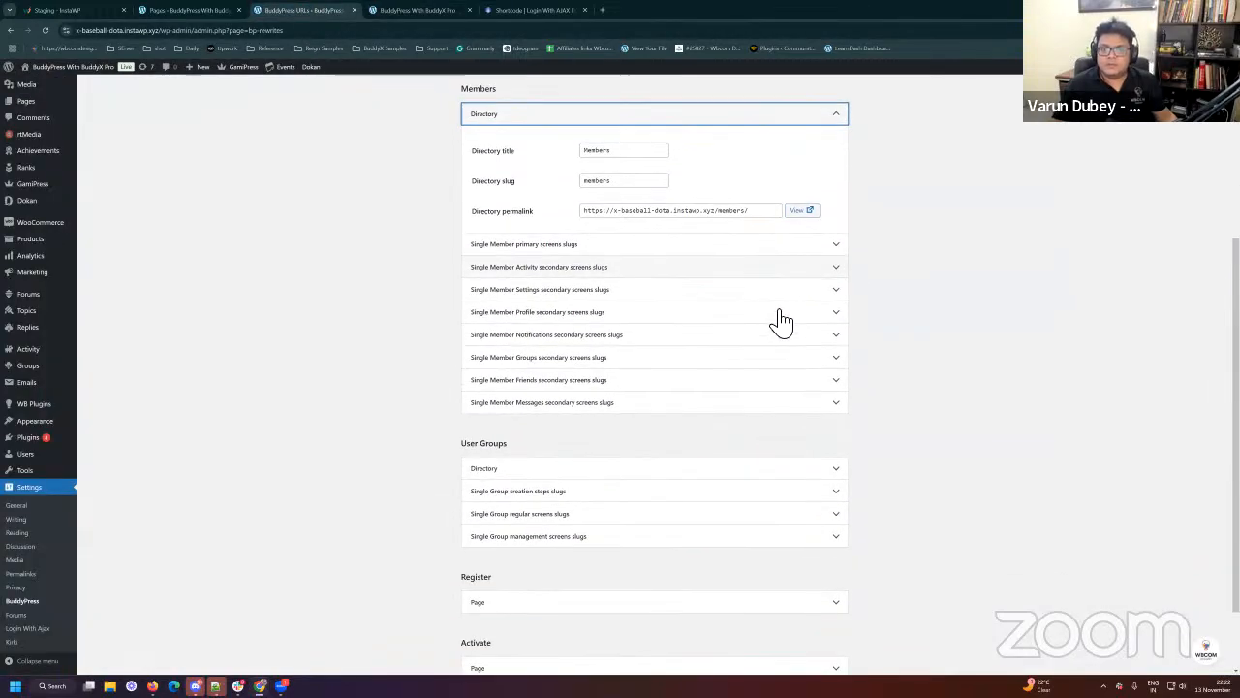
left_click(805, 211)
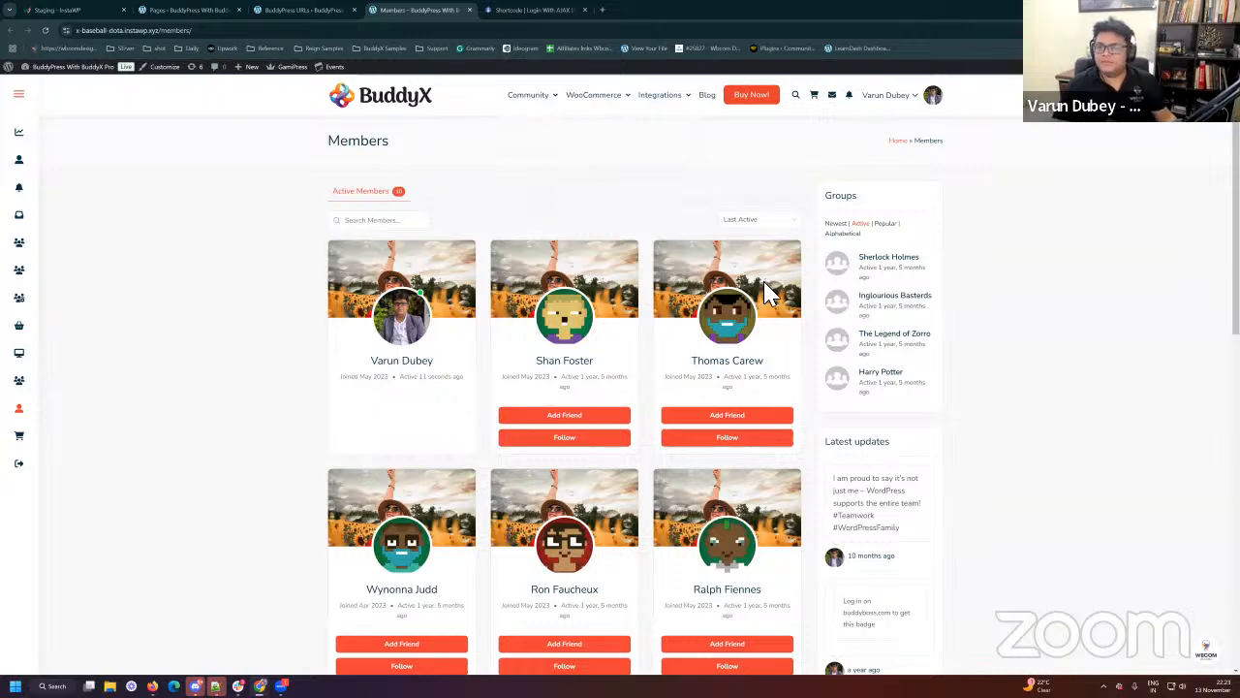
scroll(209, 421, "down", 2)
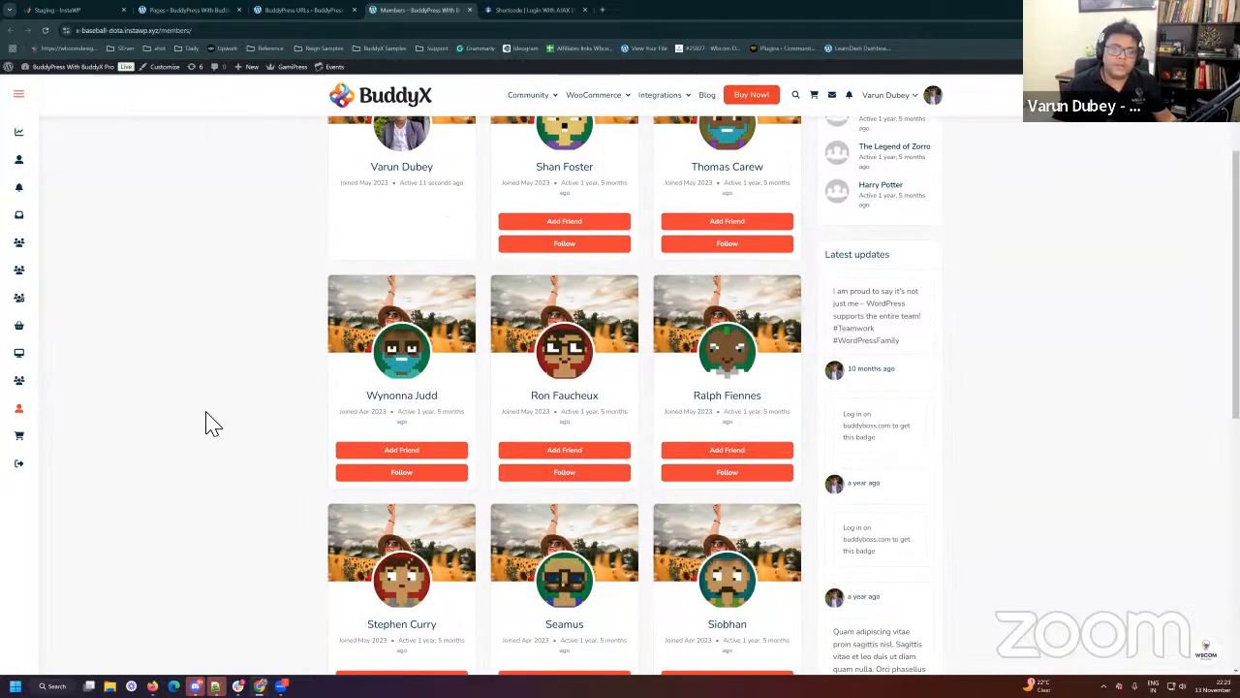
scroll(213, 424, "down", 2)
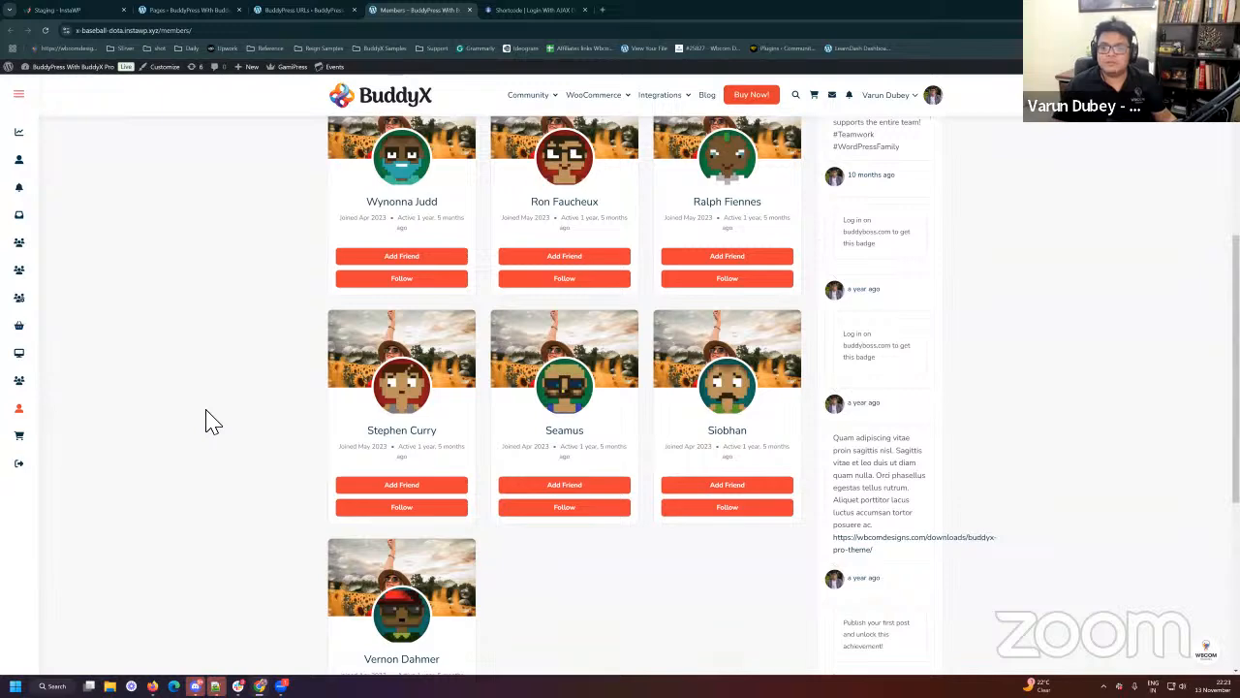
Step: Review the BuddyPress URLs settings across the Activity Streams, Members, User Groups, Register and Activate sections
left_click(296, 10)
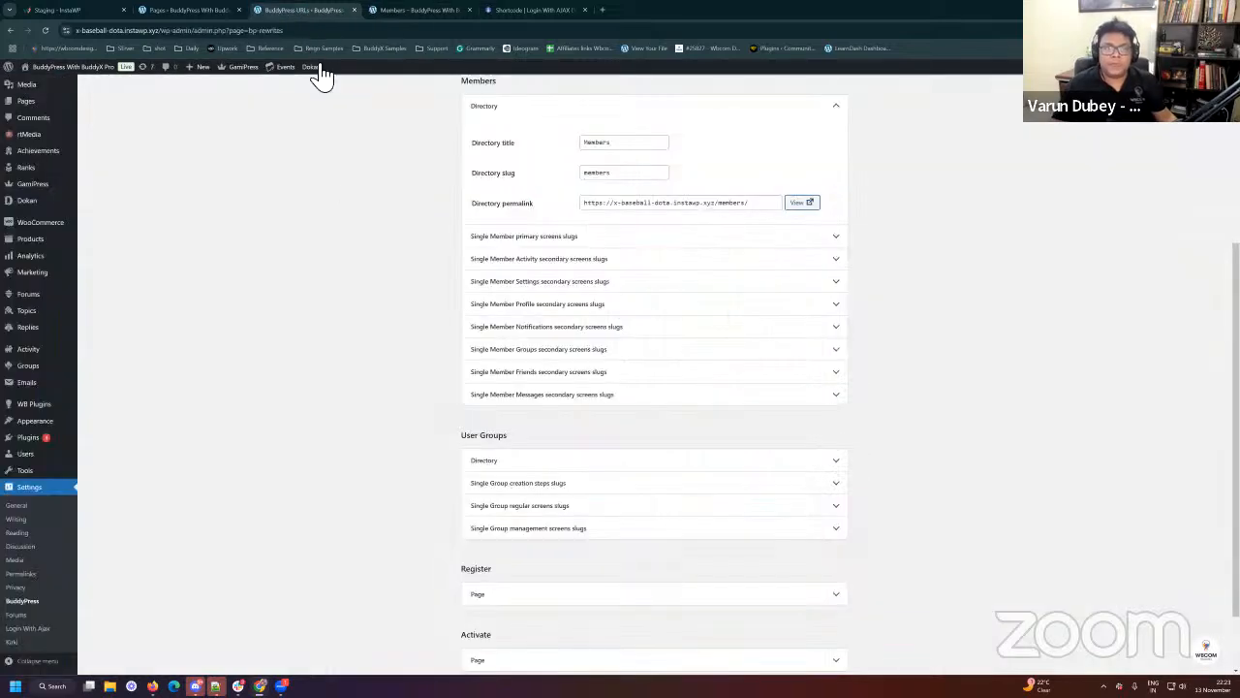
scroll(368, 391, "down", 2)
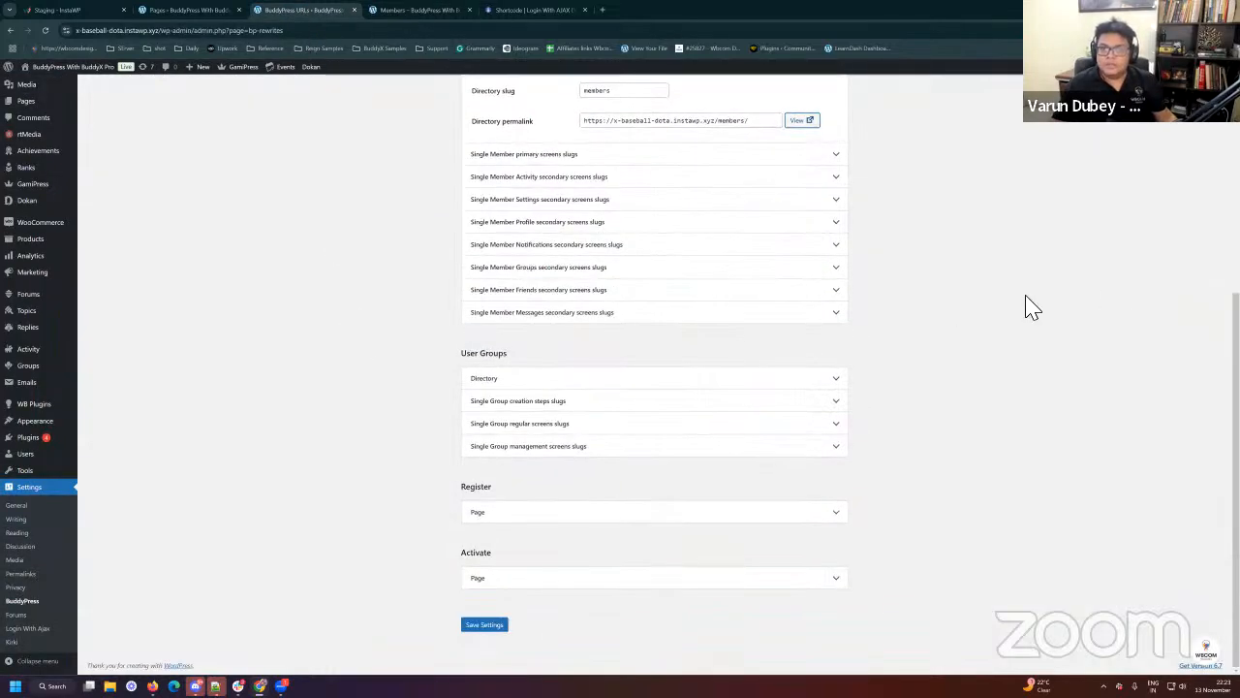
scroll(1027, 305, "up", 3)
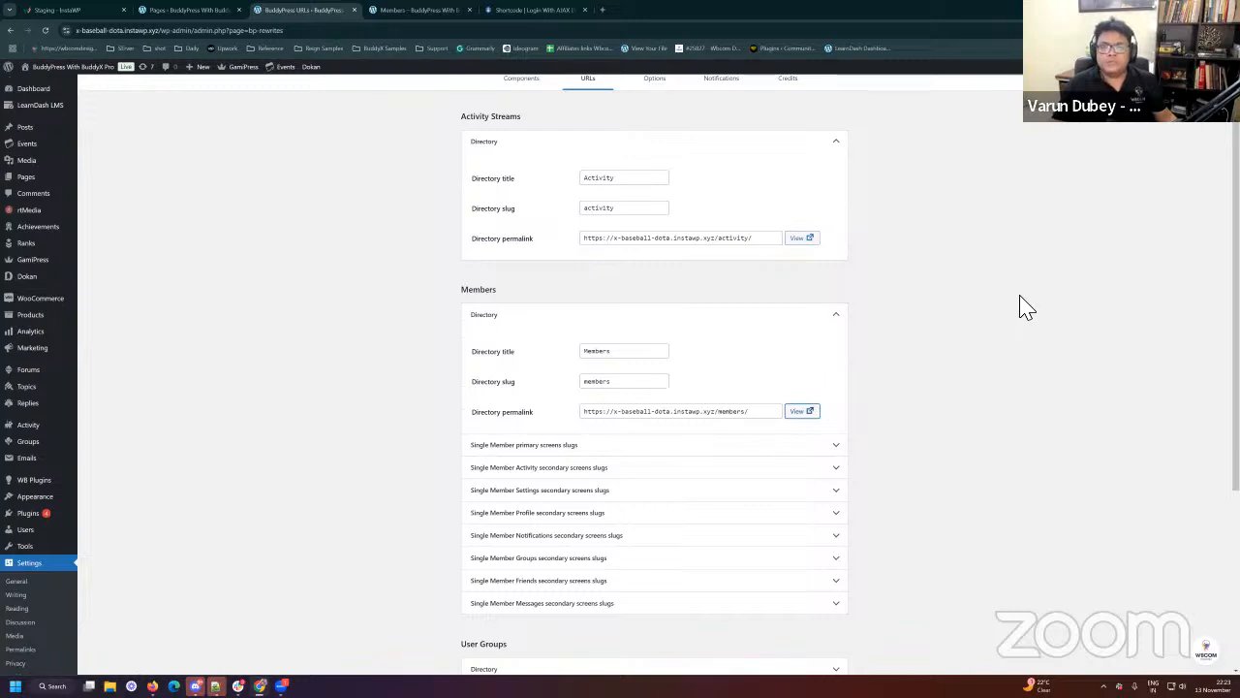
scroll(1019, 304, "up", 1)
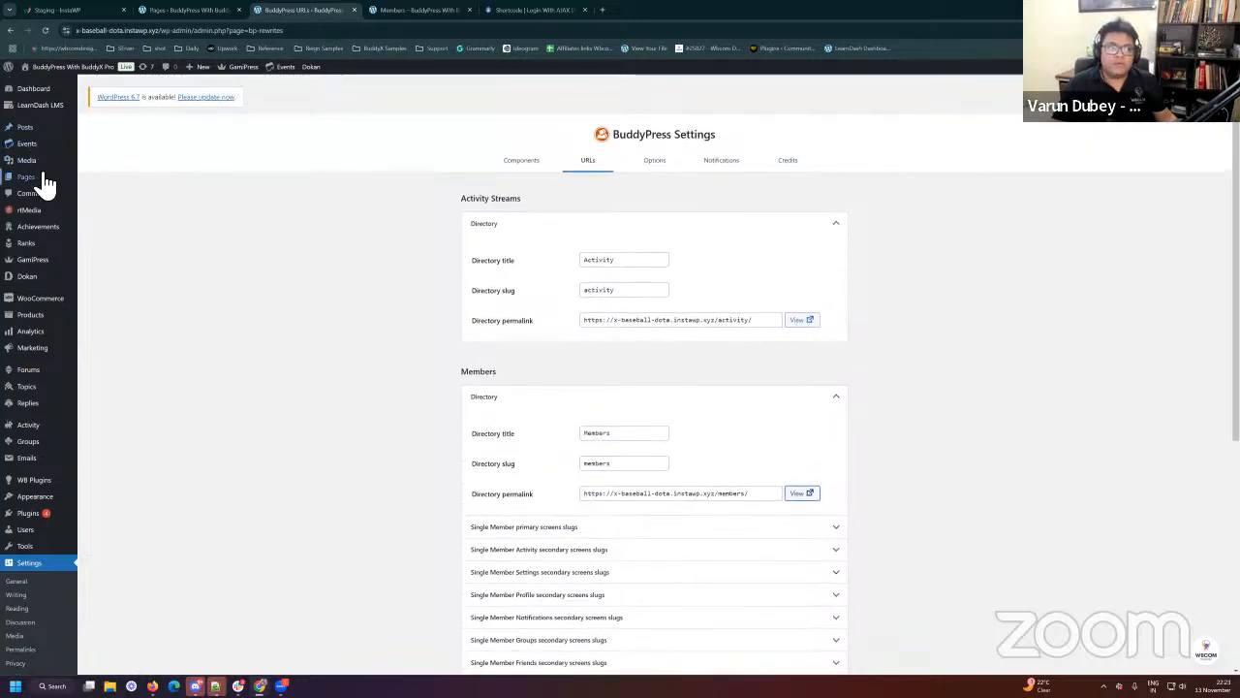
mouse_move(39, 178)
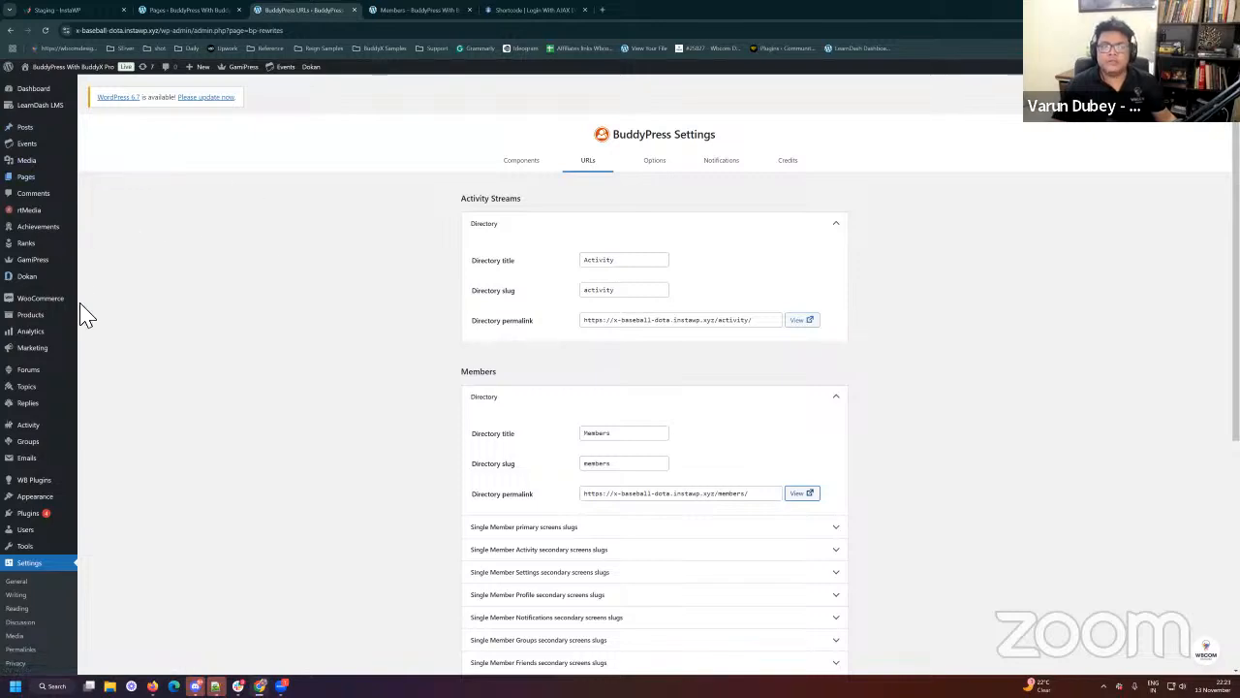
left_click(374, 10)
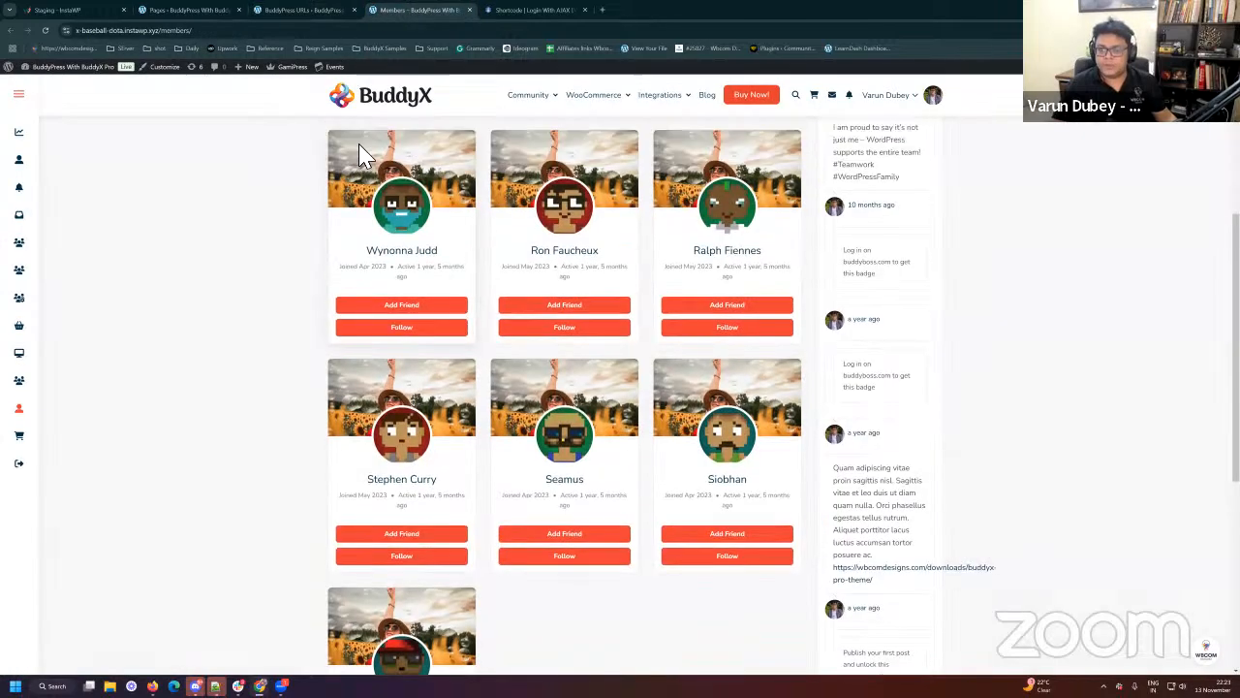
left_click(305, 10)
scroll(639, 456, "down", 10)
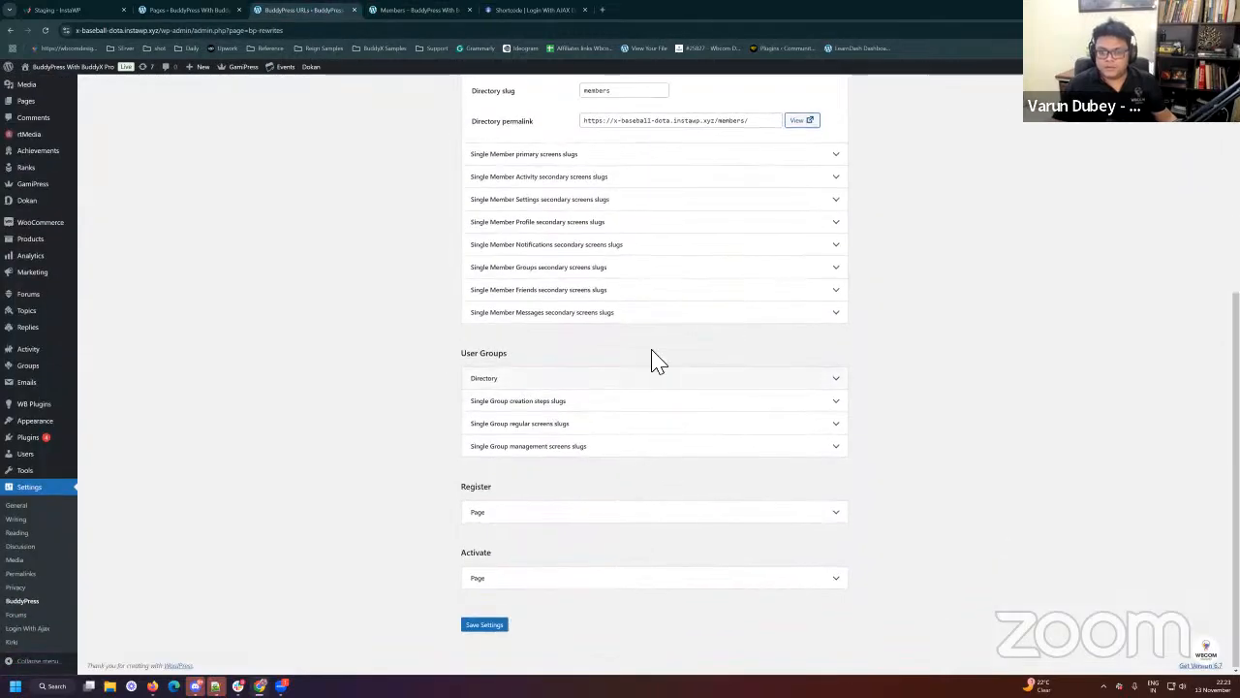
scroll(568, 489, "up", 1)
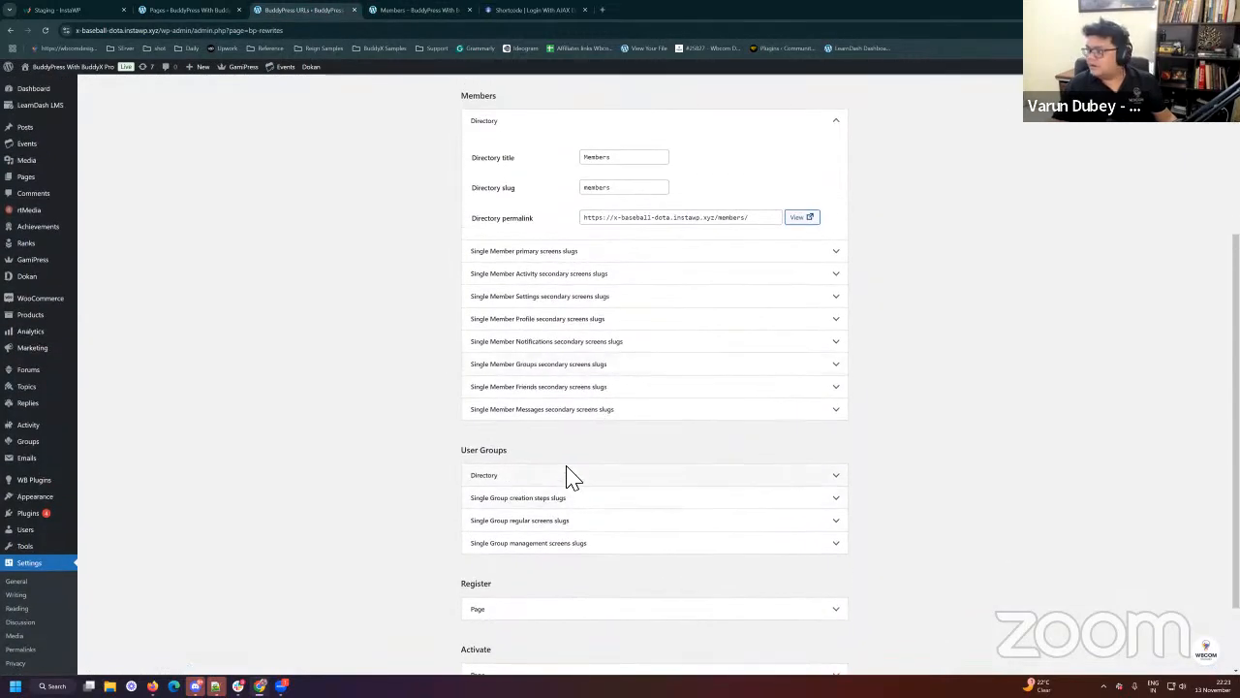
scroll(586, 441, "down", 1)
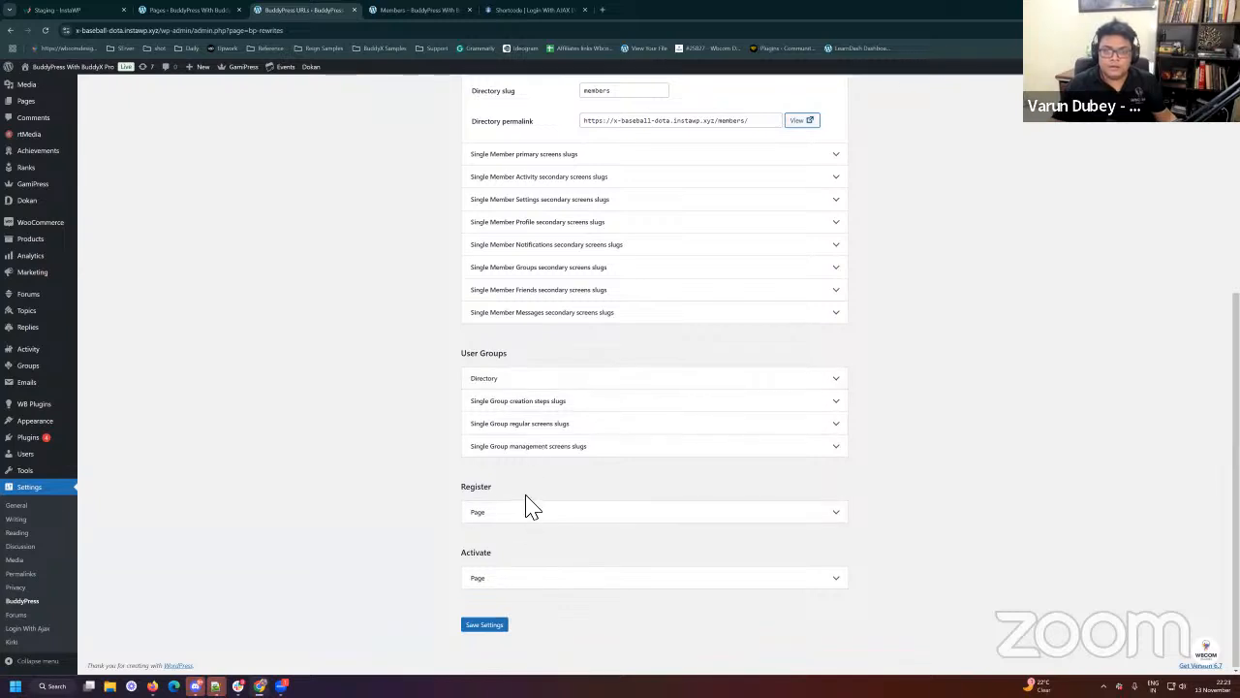
scroll(630, 233, "up", 2)
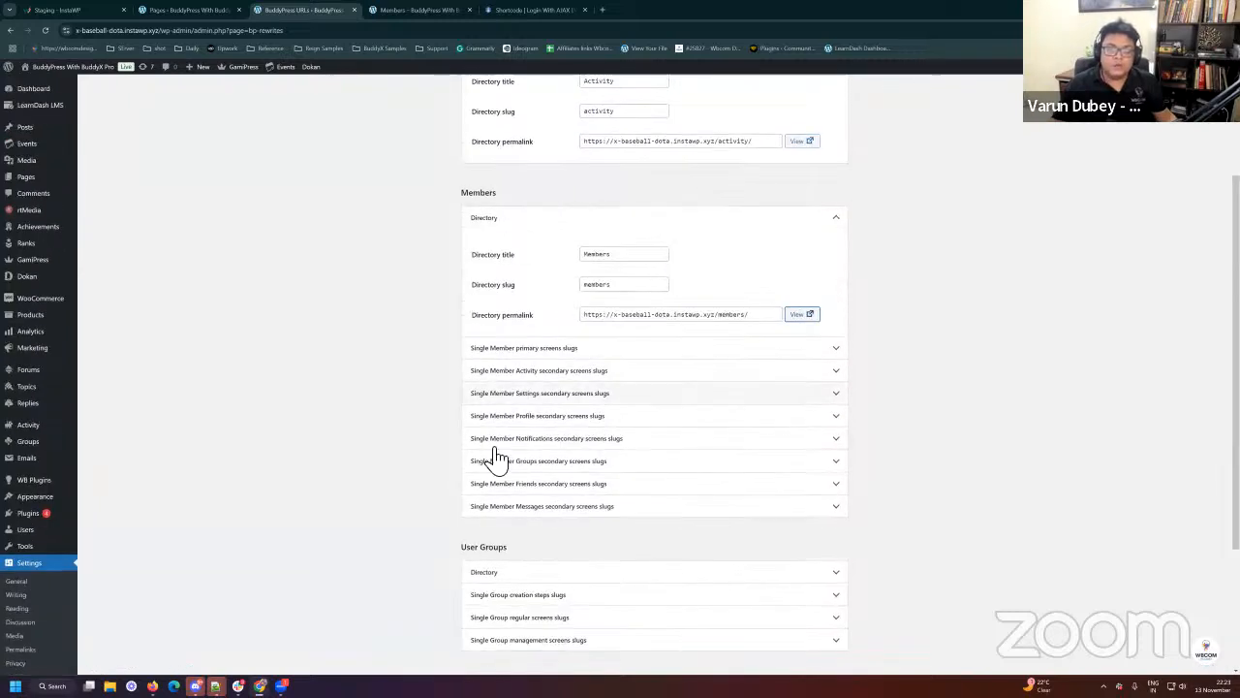
scroll(172, 468, "down", 1)
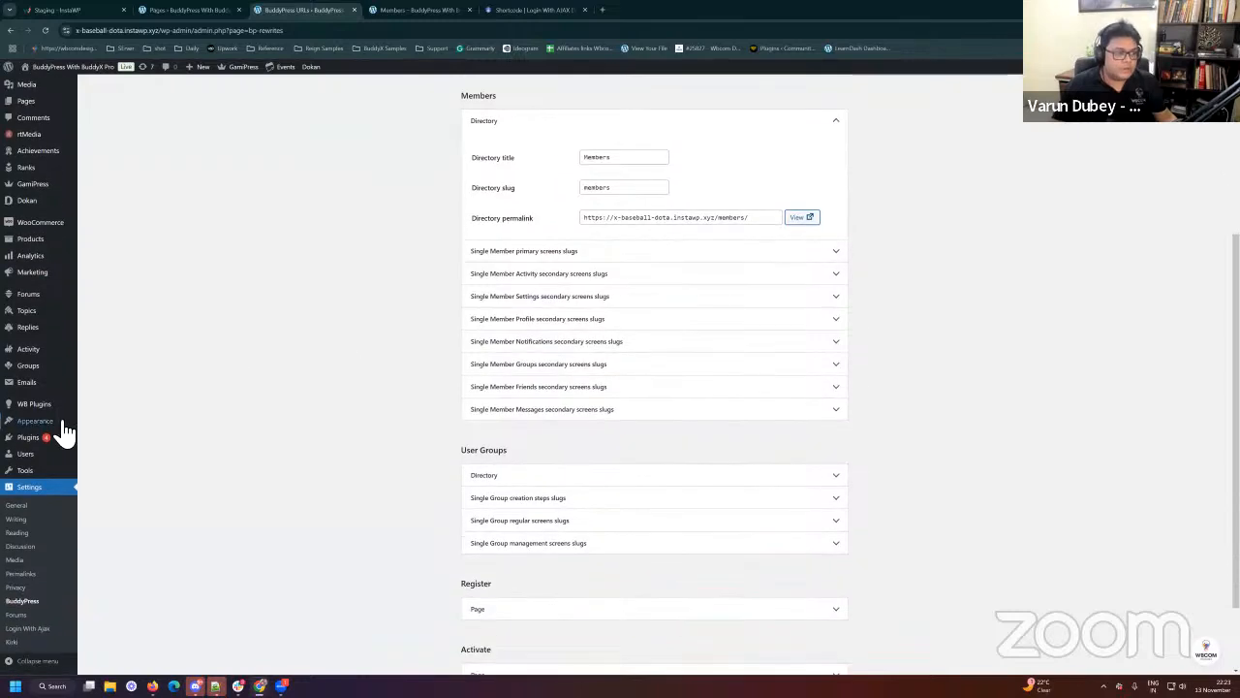
Step: Open the site's Appearance Menus page in a new browser tab and switch to it
mouse_move(61, 420)
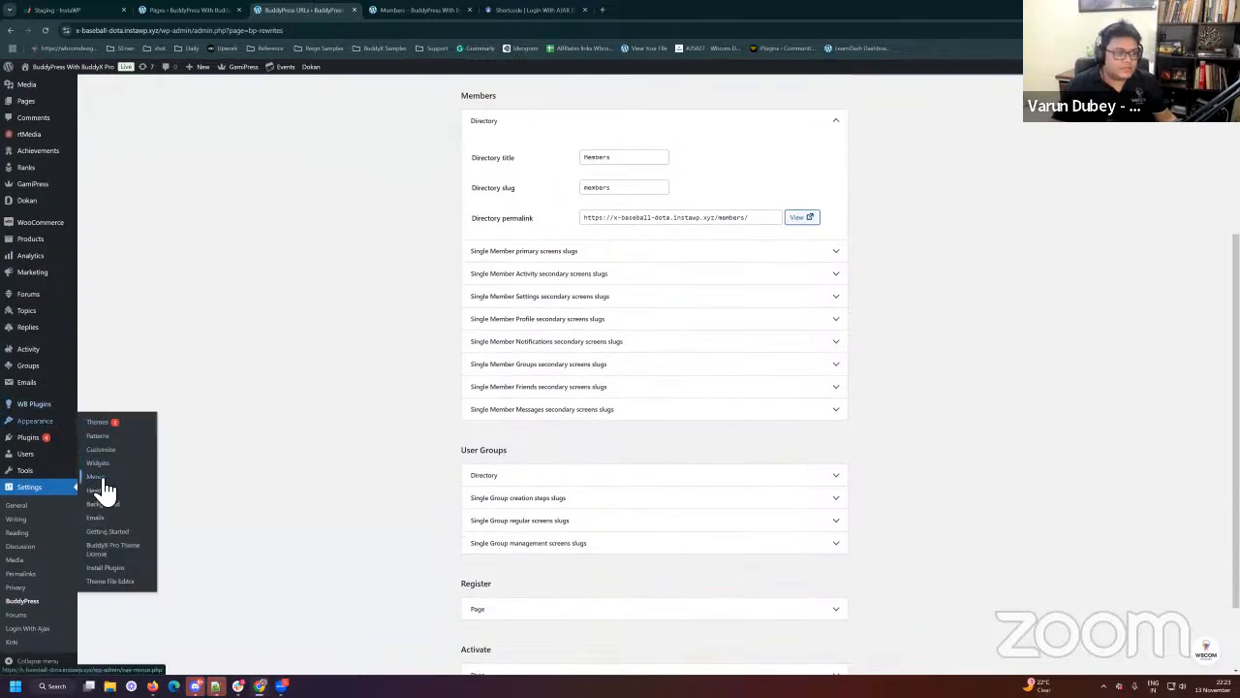
right_click(138, 484)
left_click(156, 486)
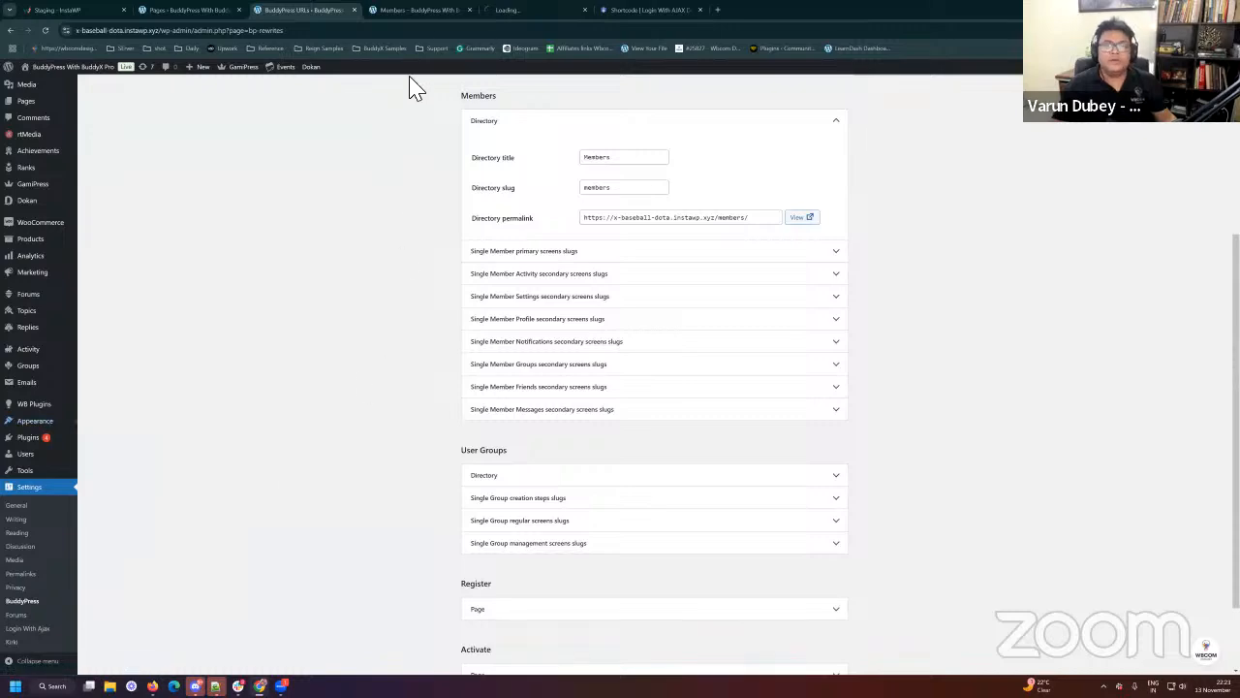
left_click(421, 10)
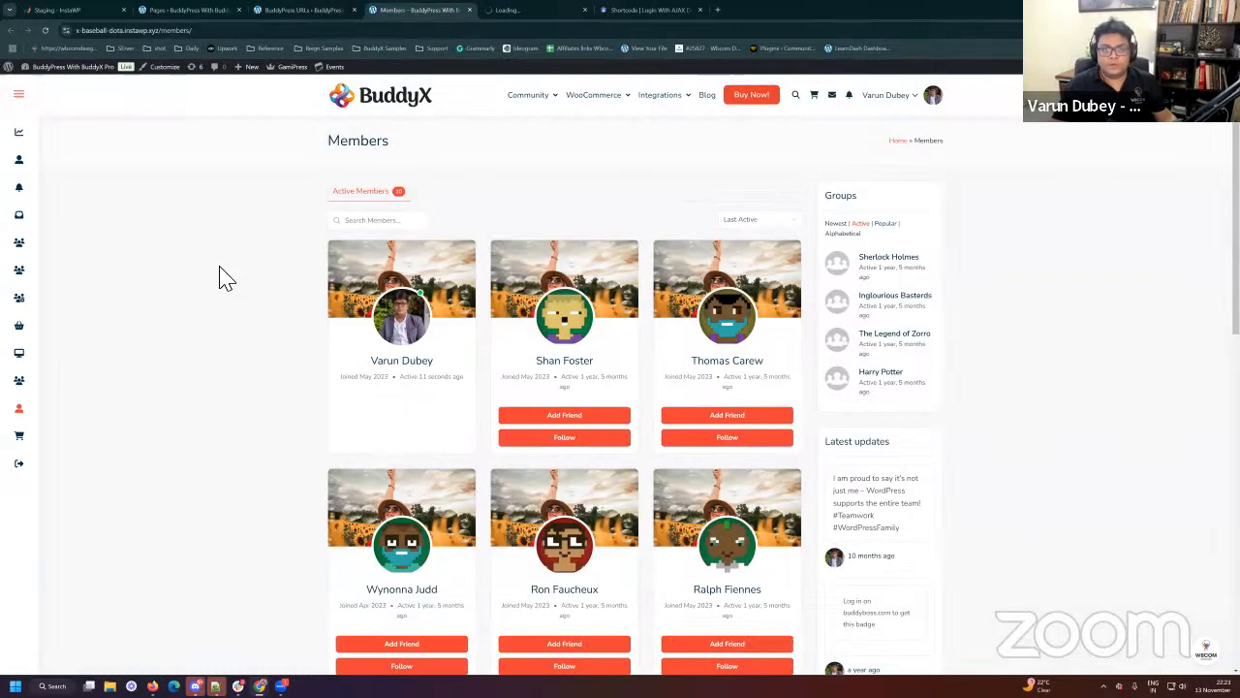
left_click(534, 10)
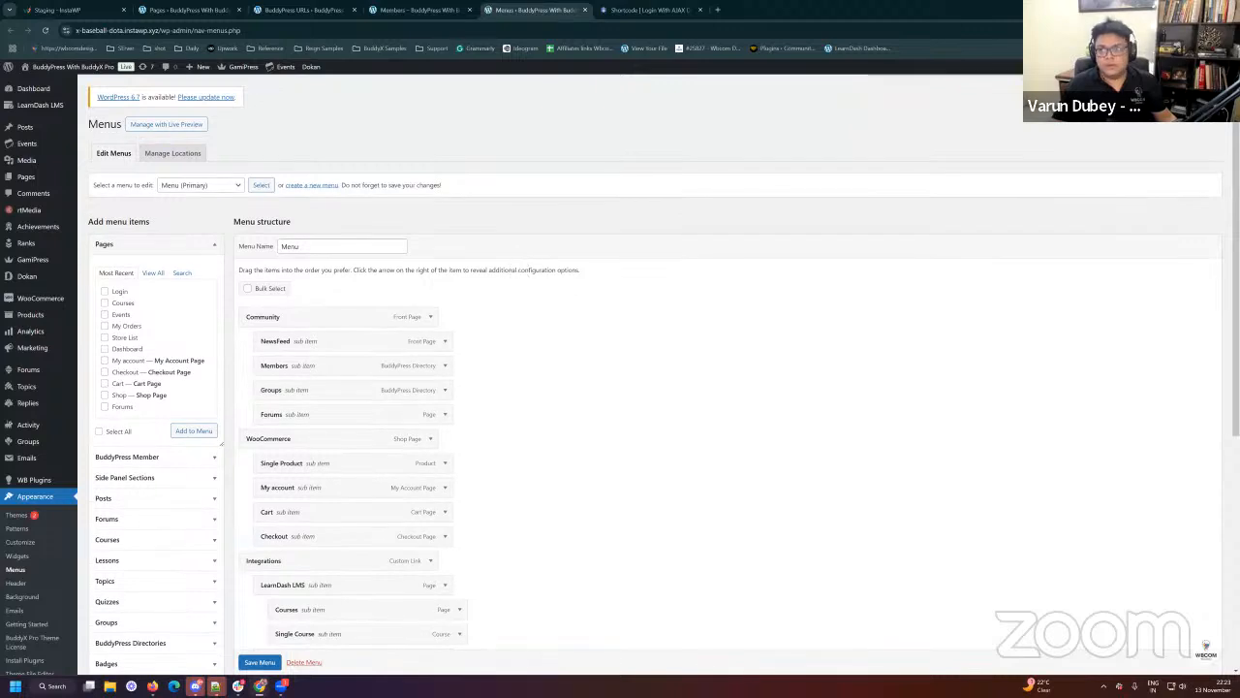
Step: Show the Menus screen options, check the BuddyPress Member and BuddyPress Directories elements, and close the options
left_click(1147, 82)
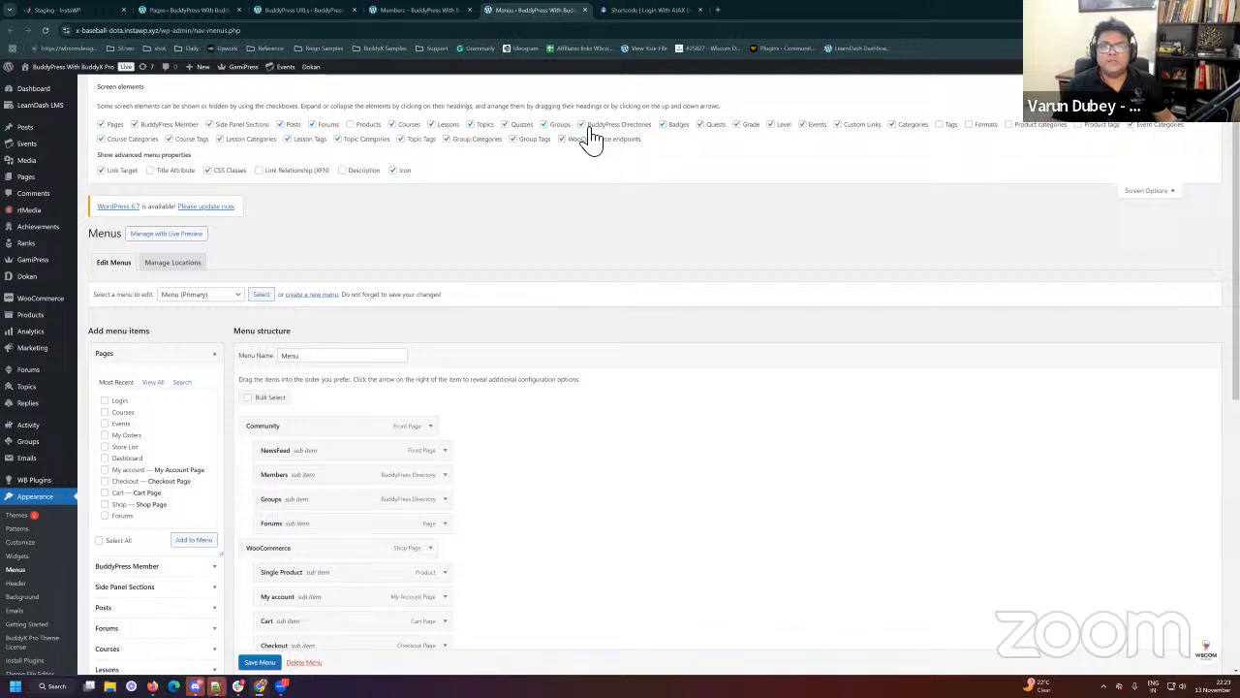
left_click_drag(589, 129, 647, 126)
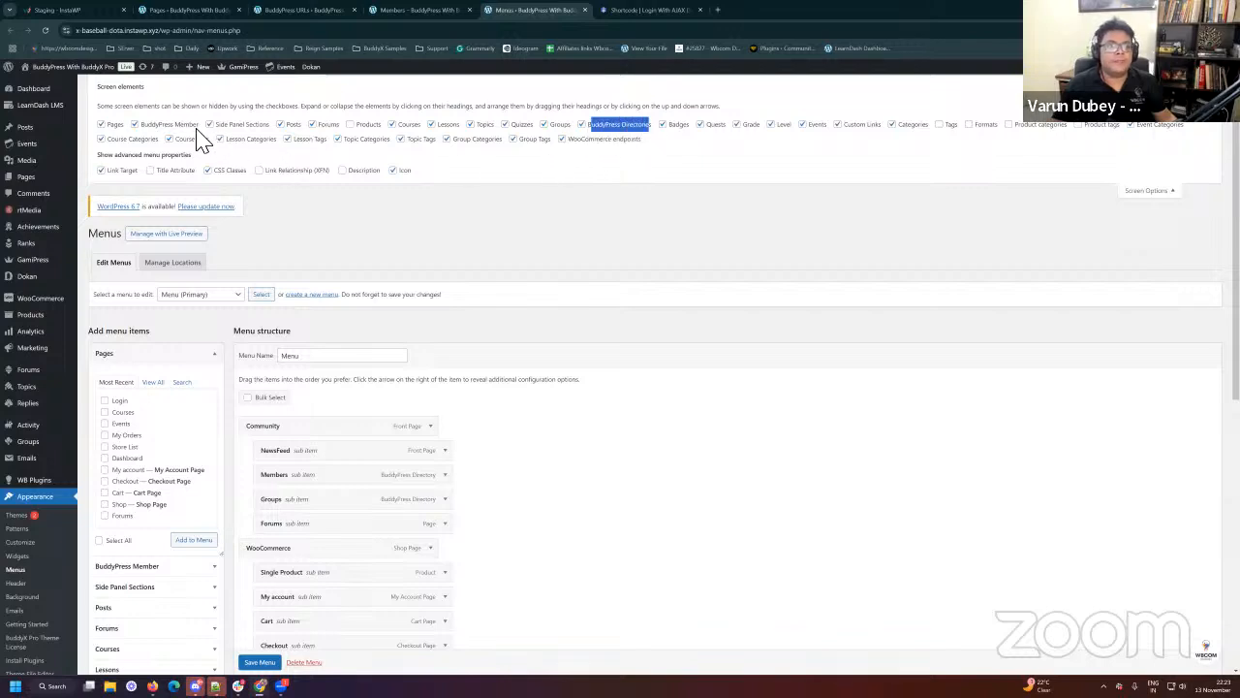
left_click_drag(141, 126, 197, 126)
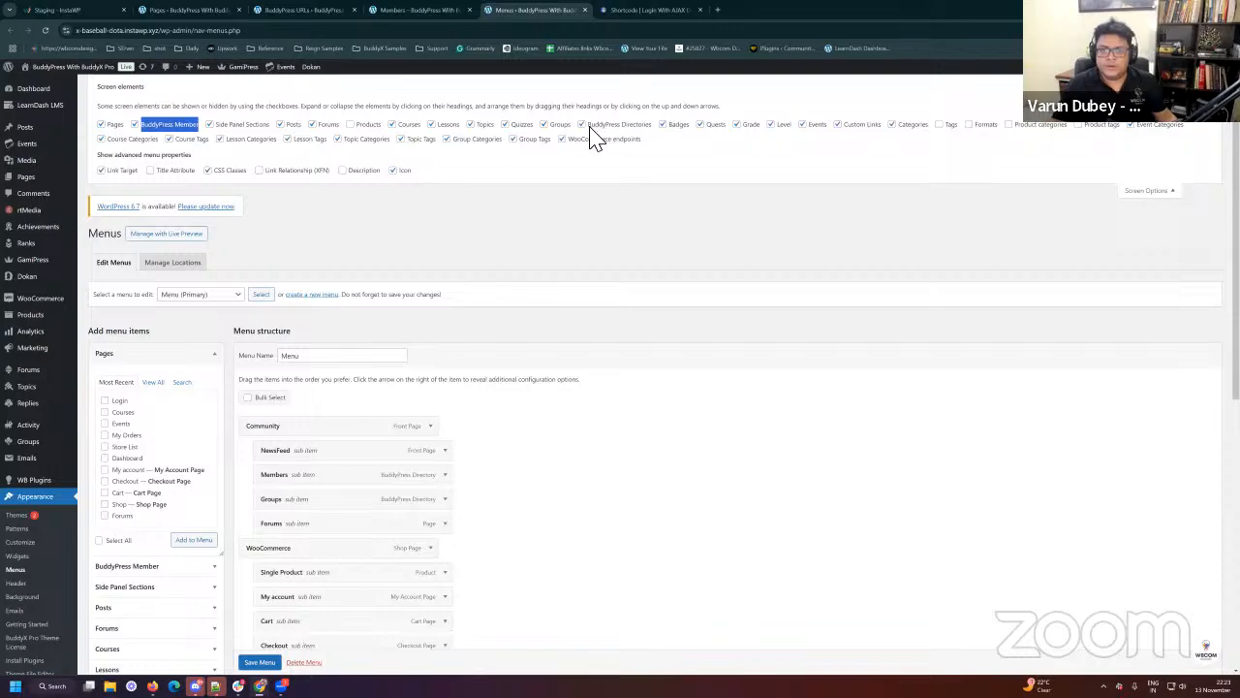
left_click_drag(591, 126, 647, 126)
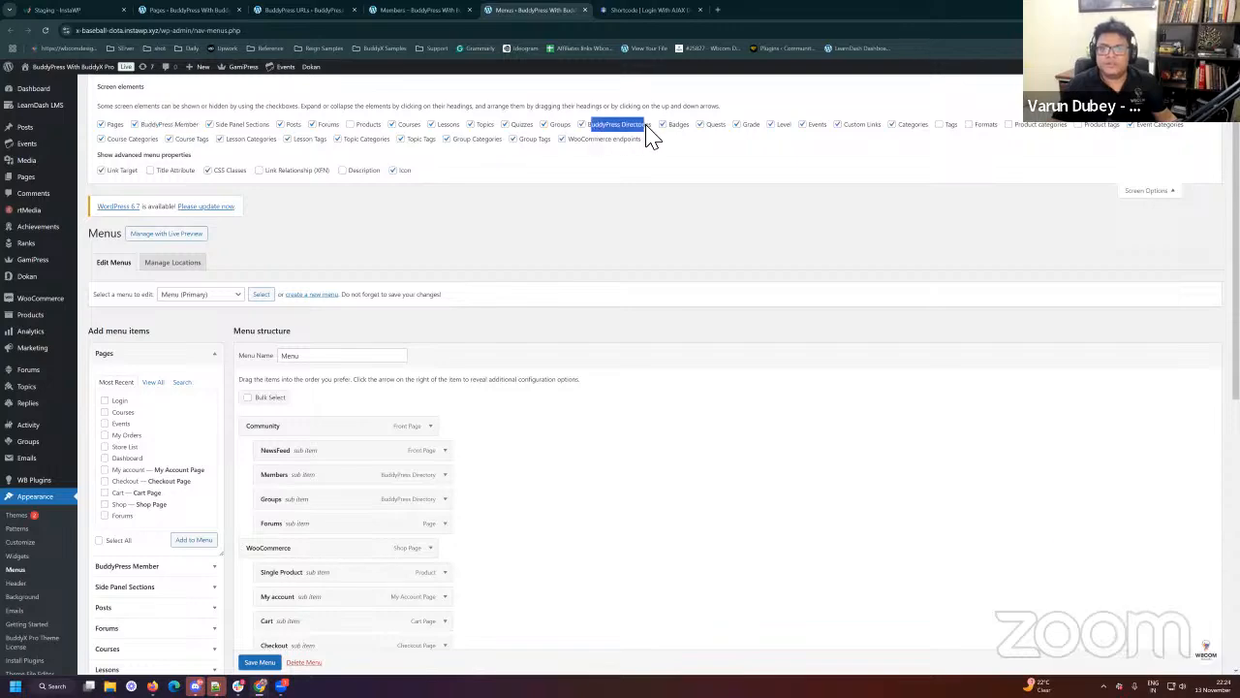
left_click(1153, 192)
Step: Collapse the Pages group of available menu items, expand BuddyPress Directories, and examine its entries alongside the primary menu's structure
scroll(12, 412, "down", 1)
scroll(155, 313, "down", 2)
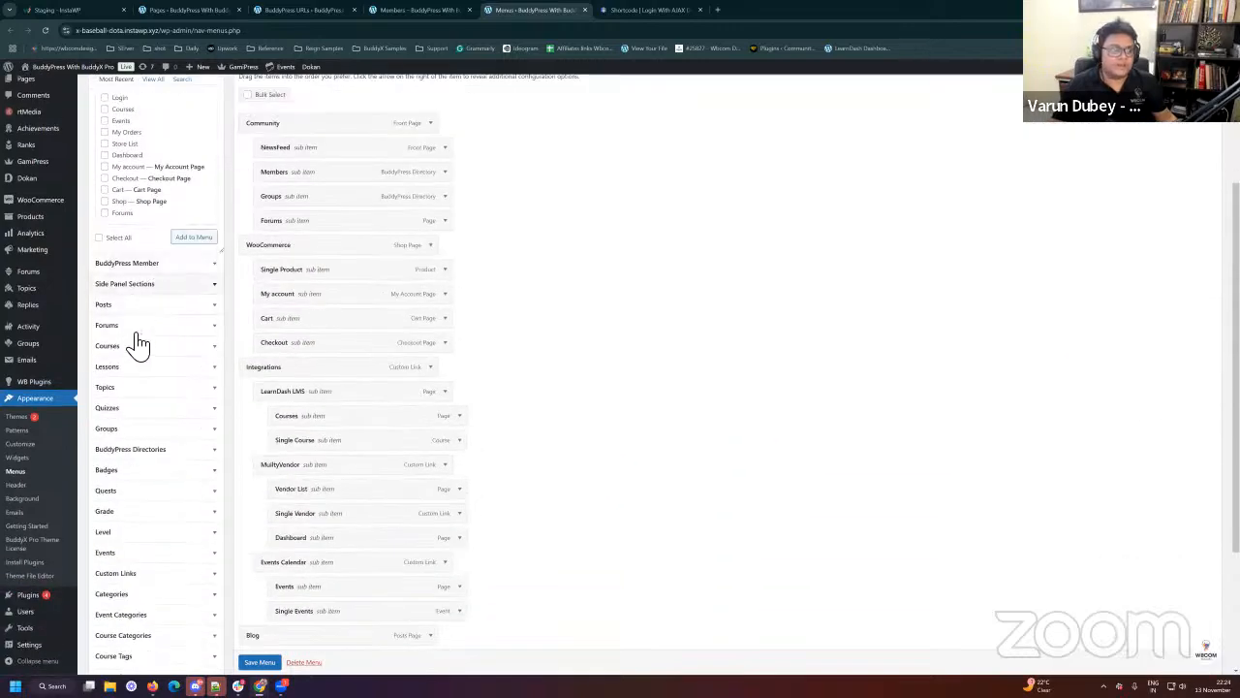
scroll(152, 498, "down", 3)
scroll(138, 614, "up", 4)
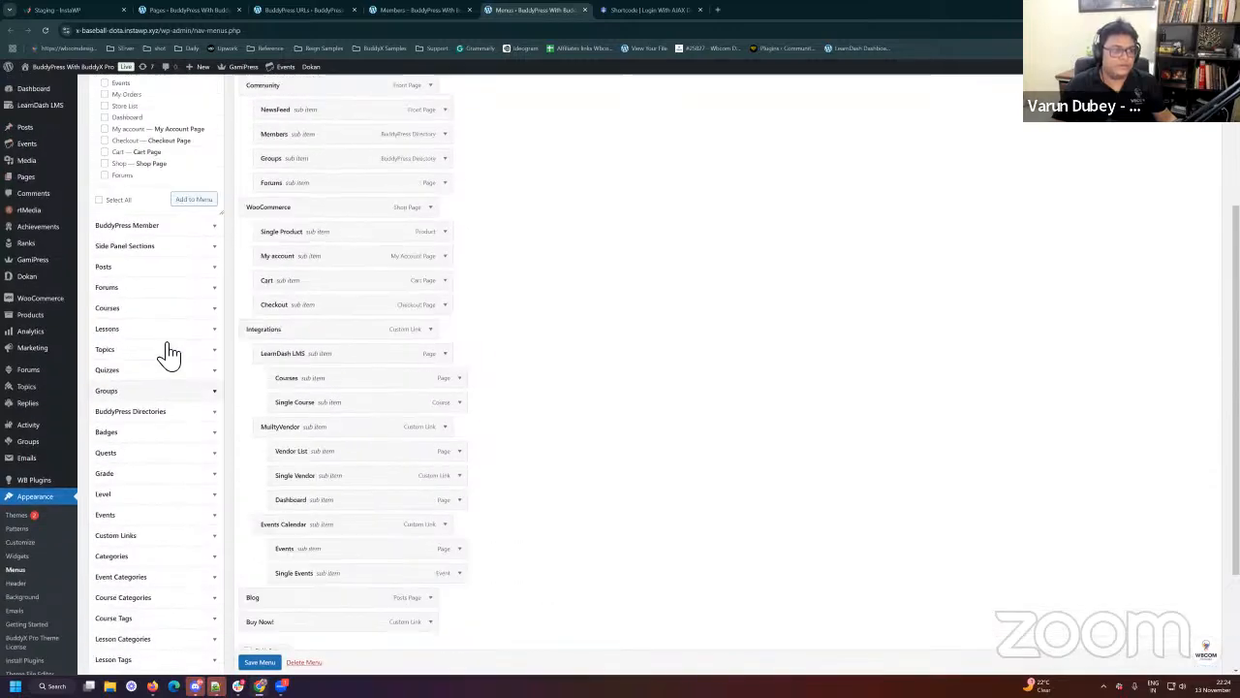
scroll(146, 281, "up", 2)
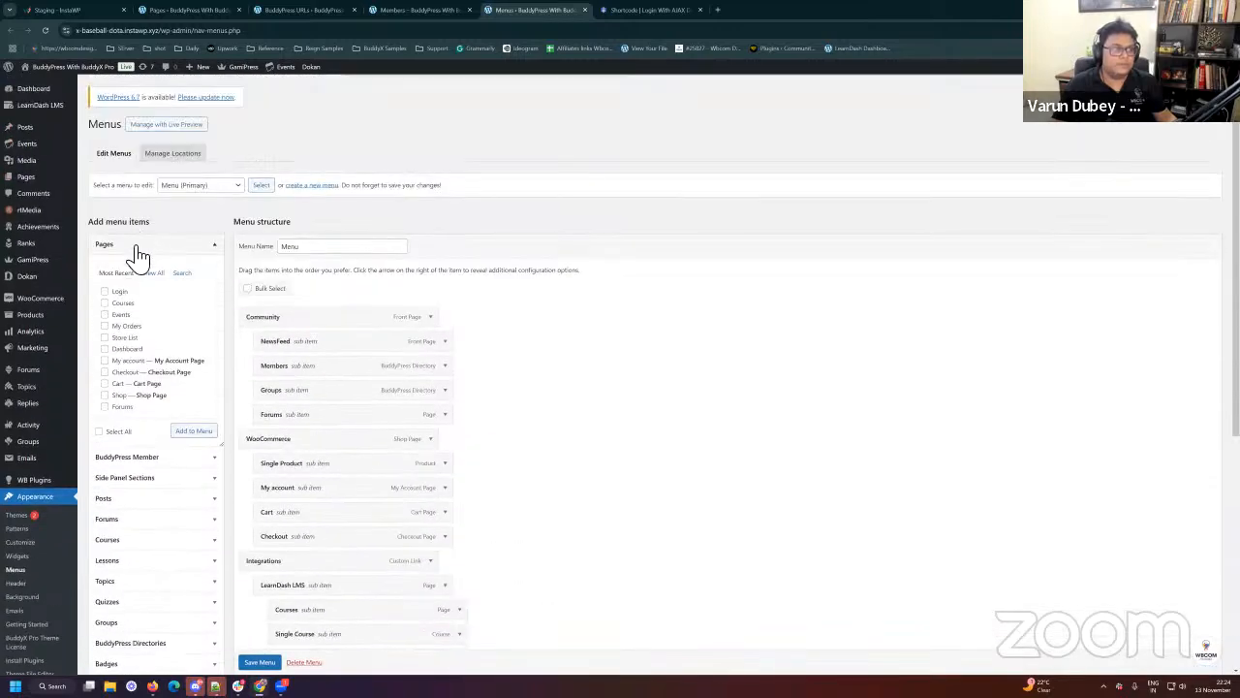
left_click(134, 250)
left_click(151, 452)
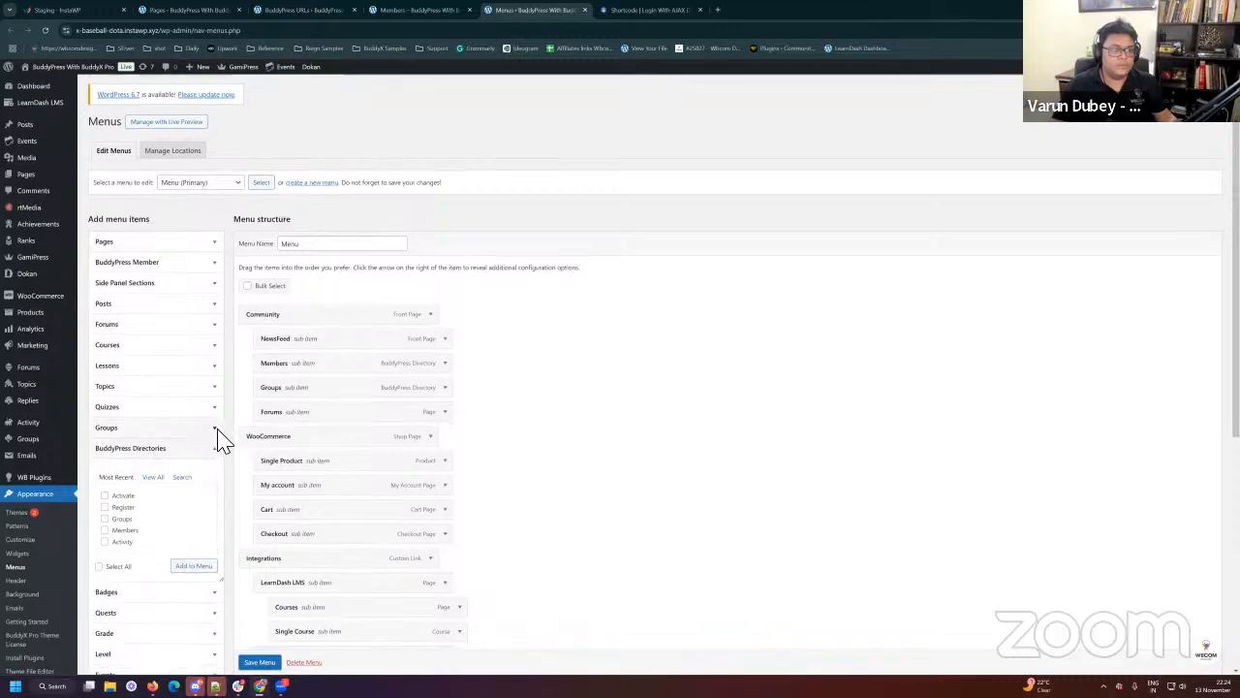
scroll(136, 317, "down", 2)
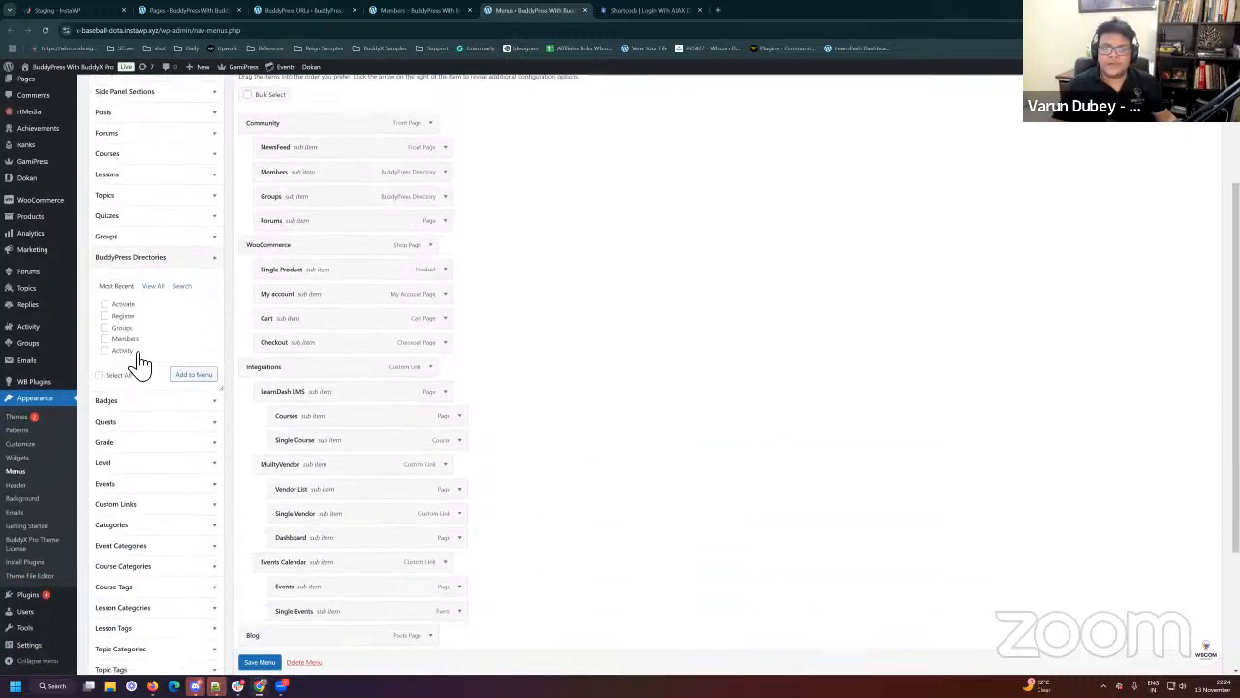
scroll(308, 334, "up", 2)
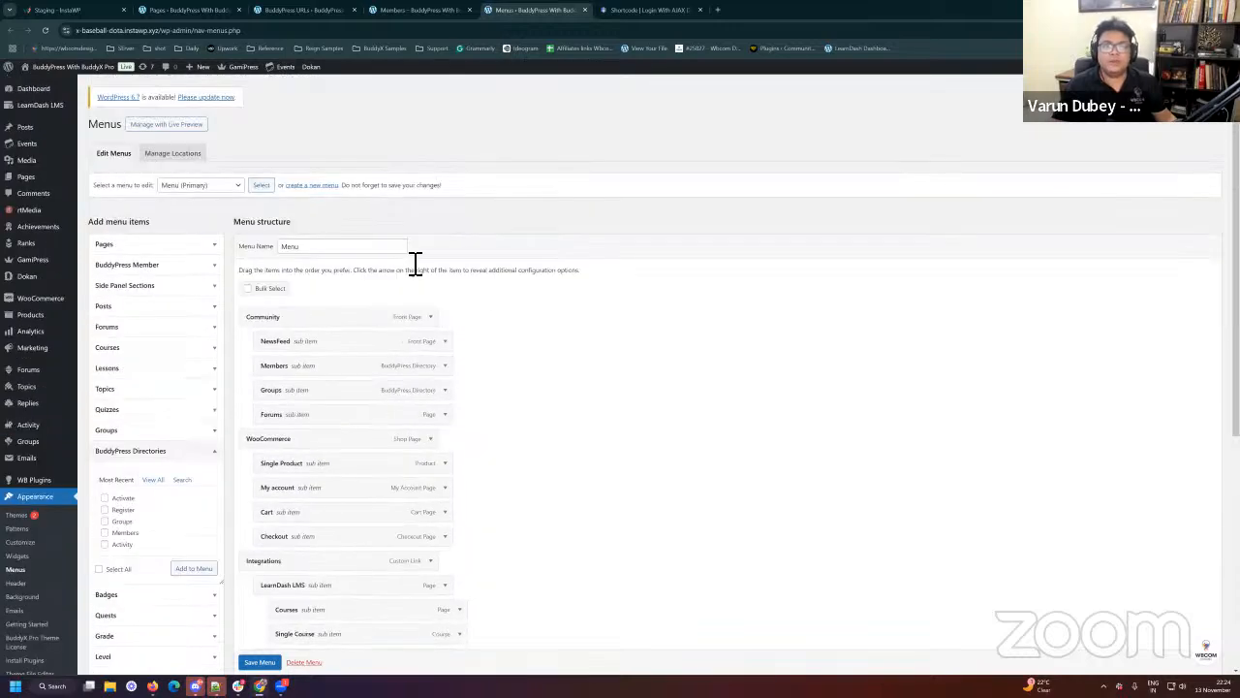
scroll(189, 281, "down", 2)
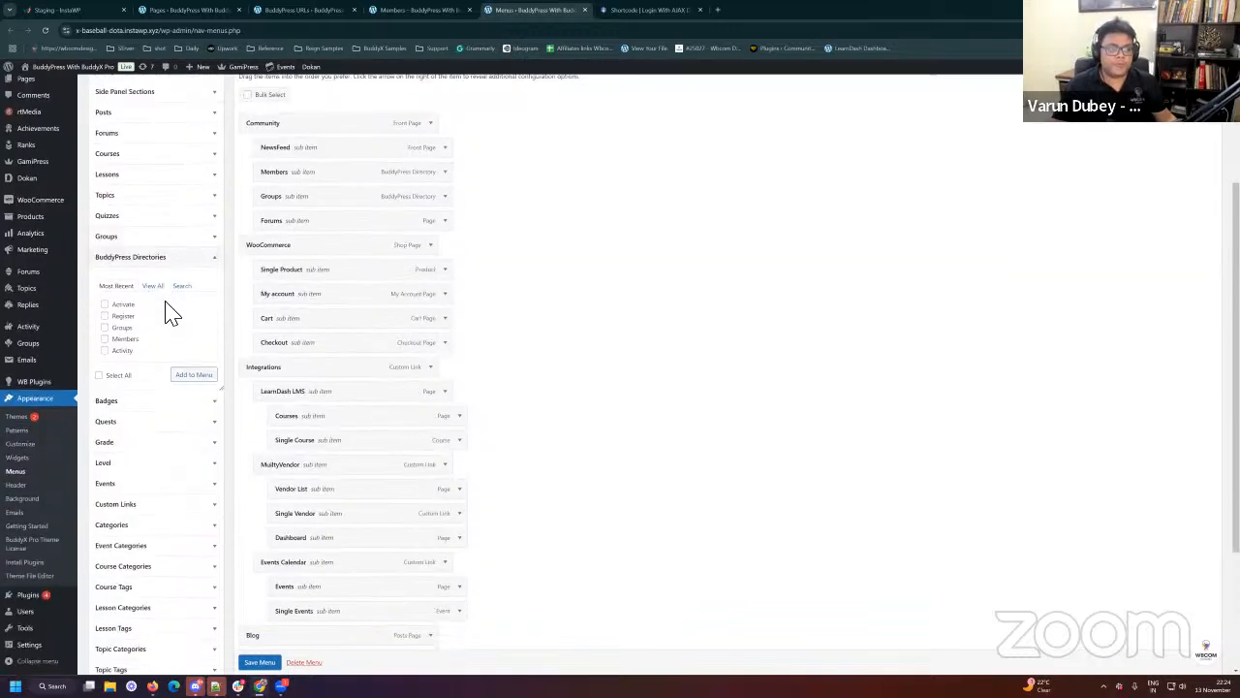
scroll(169, 308, "up", 2)
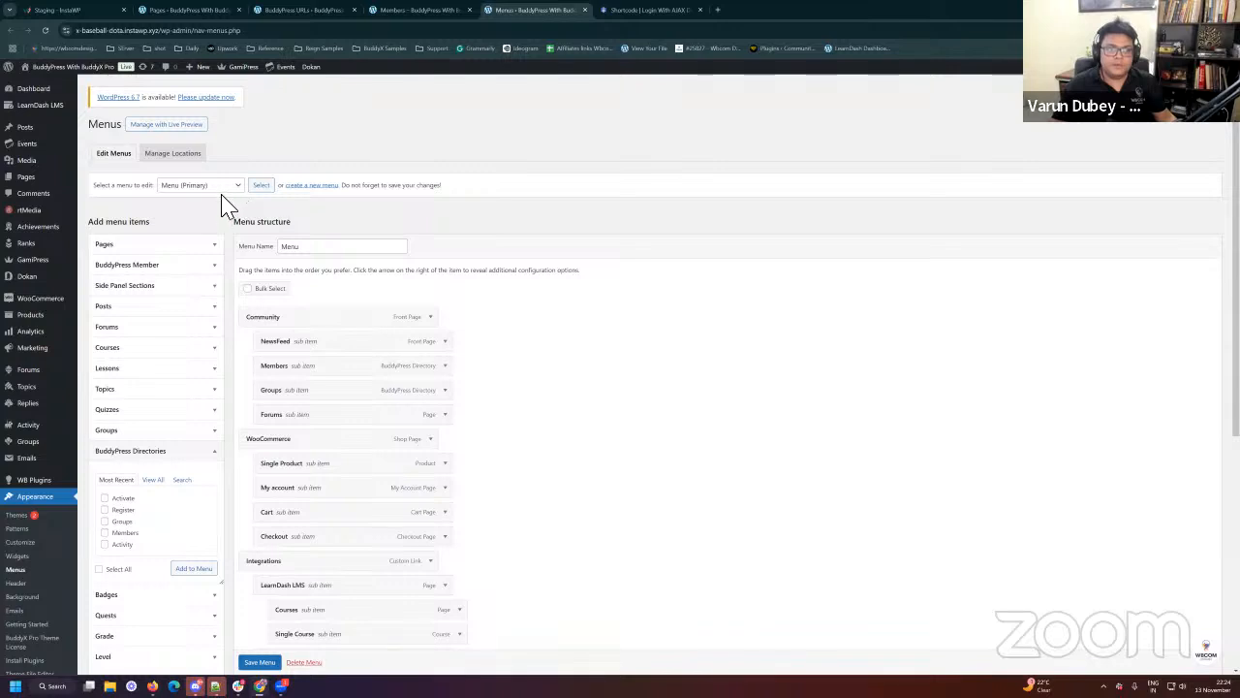
Step: Load the User Menu for editing and expand the BuddyPress Member group of available menu items
left_click(219, 186)
left_click(197, 225)
left_click(262, 186)
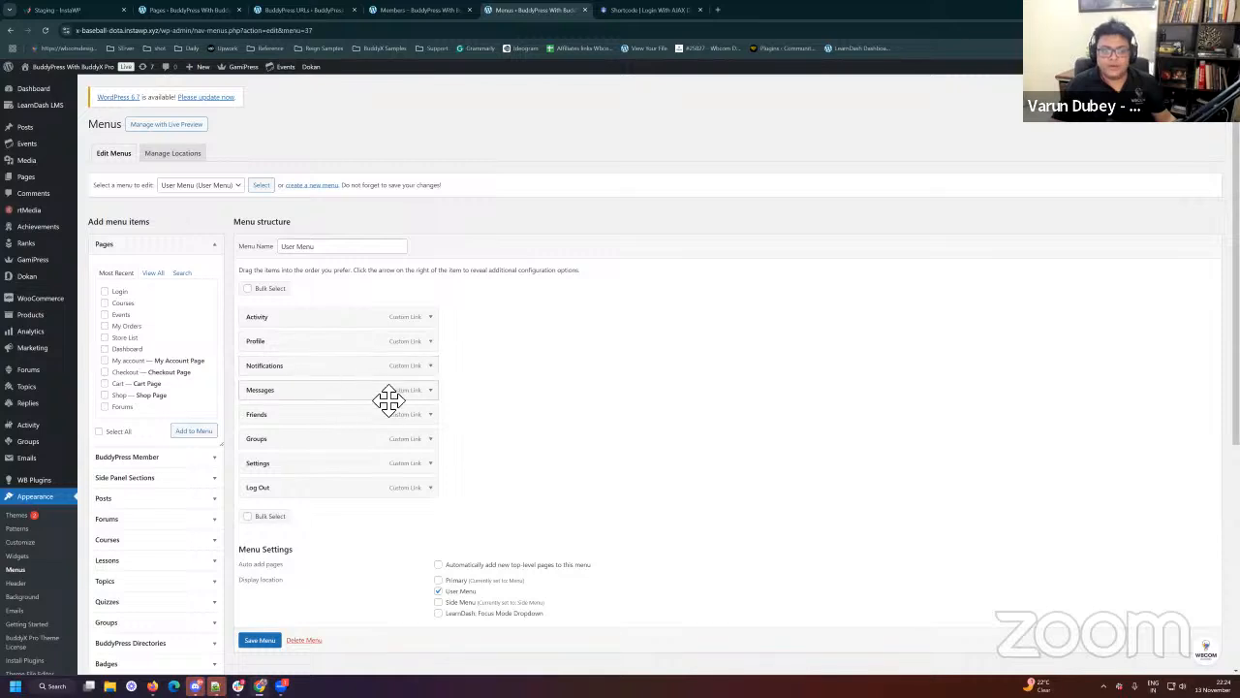
left_click(155, 458)
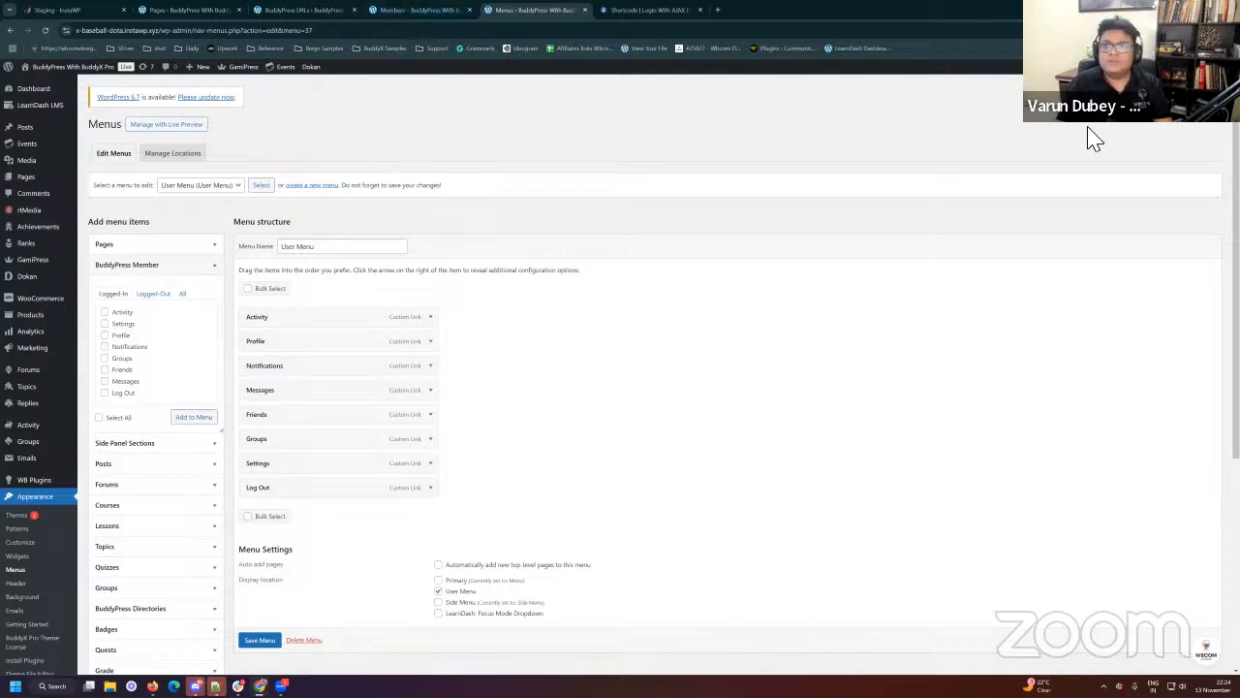
Step: Copy the link address of the Media entry in the admin bar's account menu
mouse_move(1182, 66)
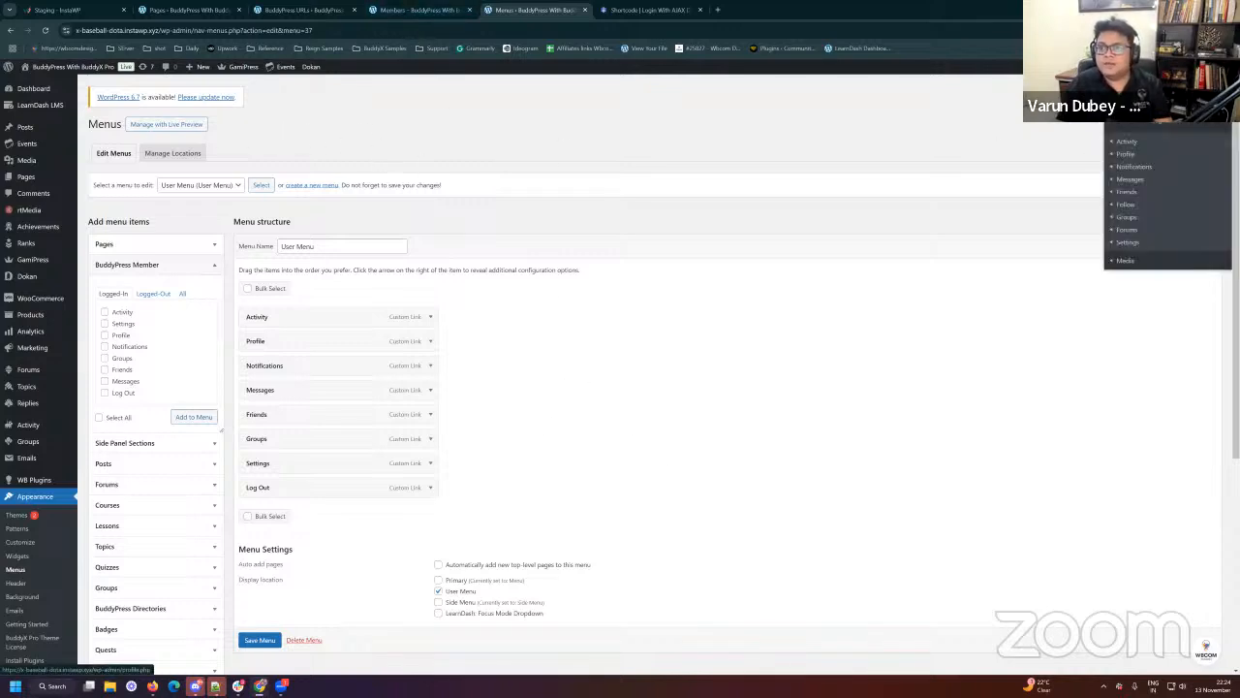
right_click(1127, 261)
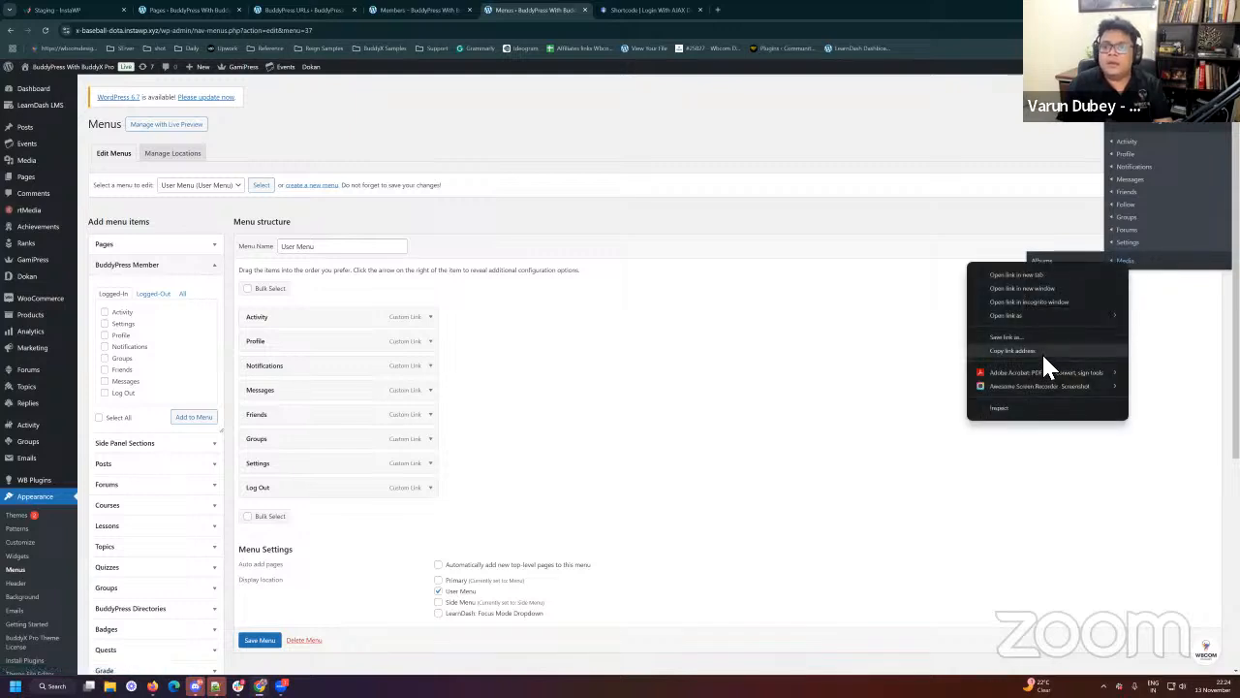
left_click(1042, 353)
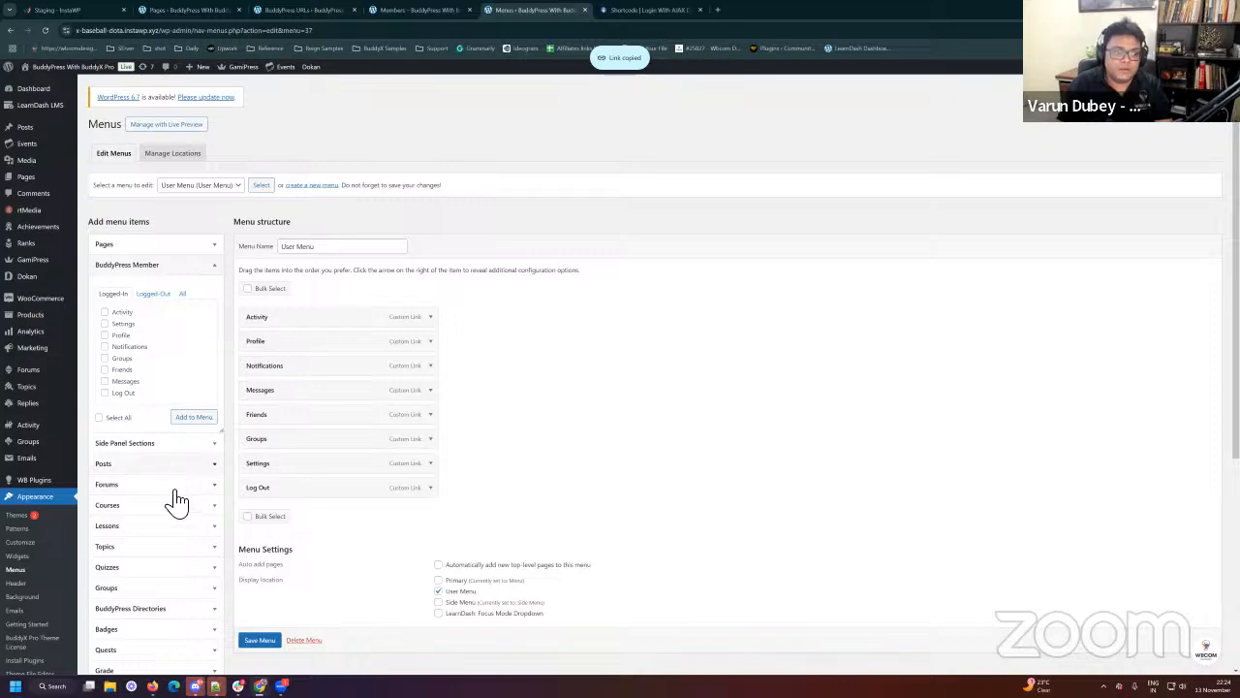
Step: Collapse BuddyPress Member, expand Custom Links, and fill in the copied media address as the URL and "Media" as the link text
scroll(148, 601, "down", 1)
scroll(148, 600, "down", 3)
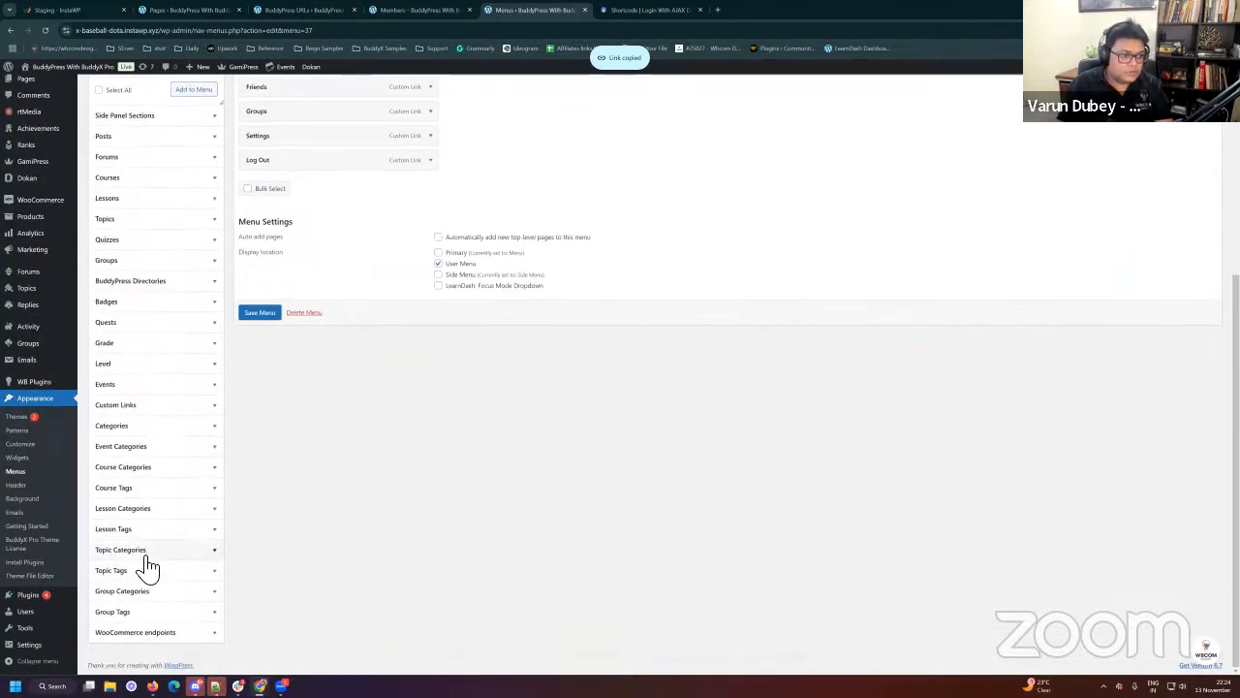
scroll(153, 456, "up", 1)
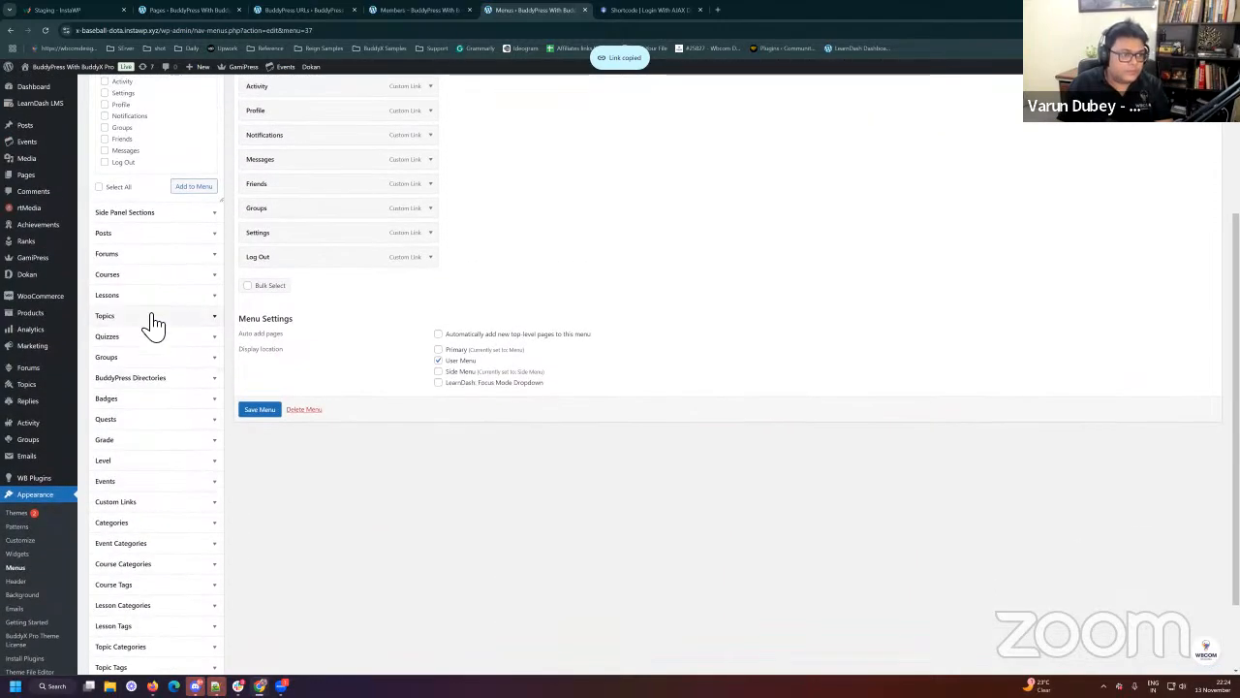
scroll(147, 333, "up", 2)
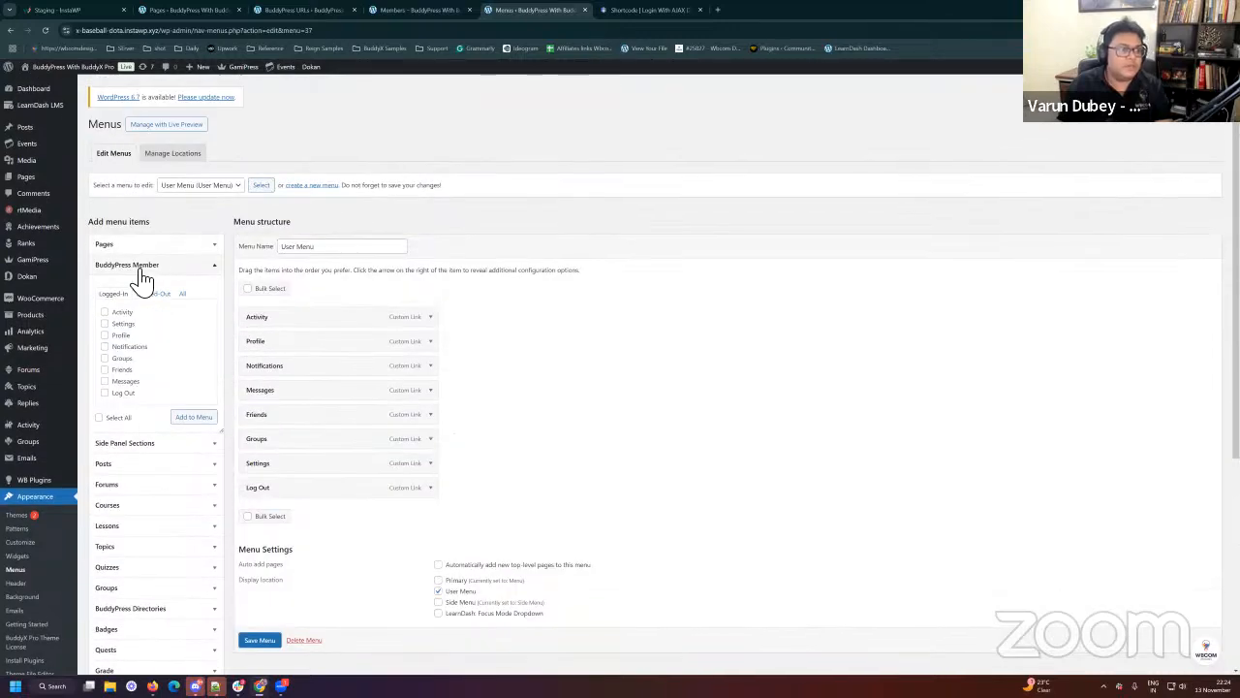
left_click(137, 267)
scroll(142, 385, "down", 1)
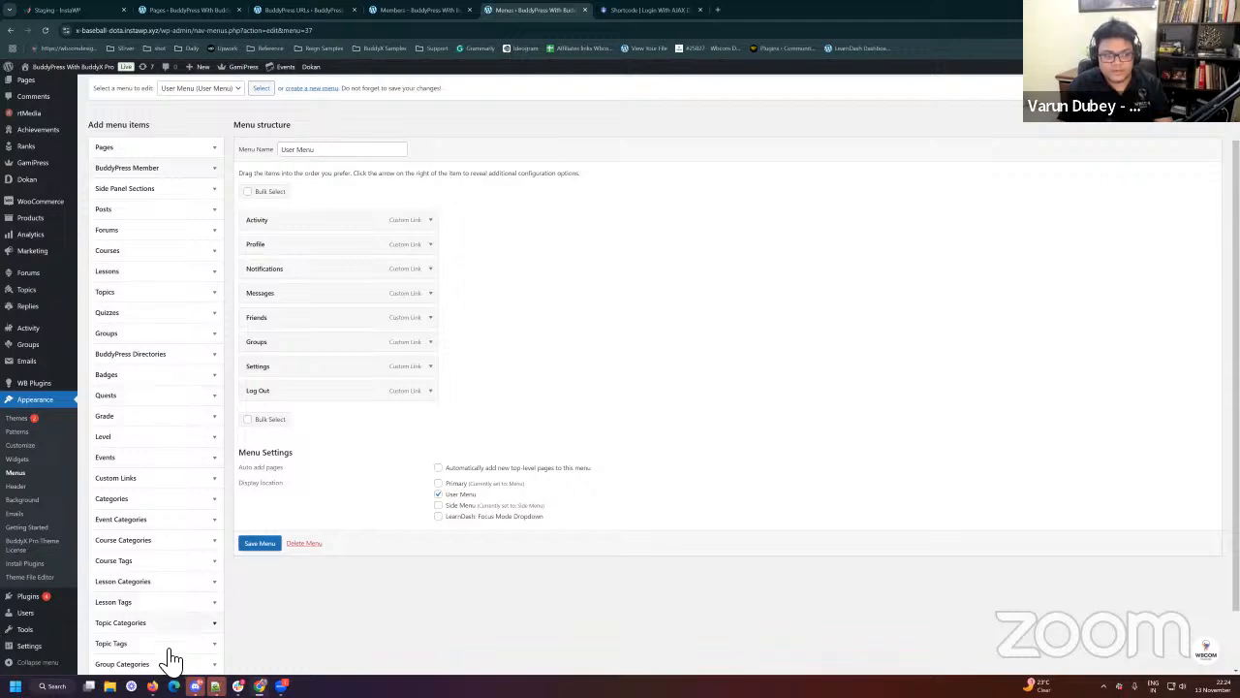
scroll(143, 317, "down", 1)
left_click(145, 405)
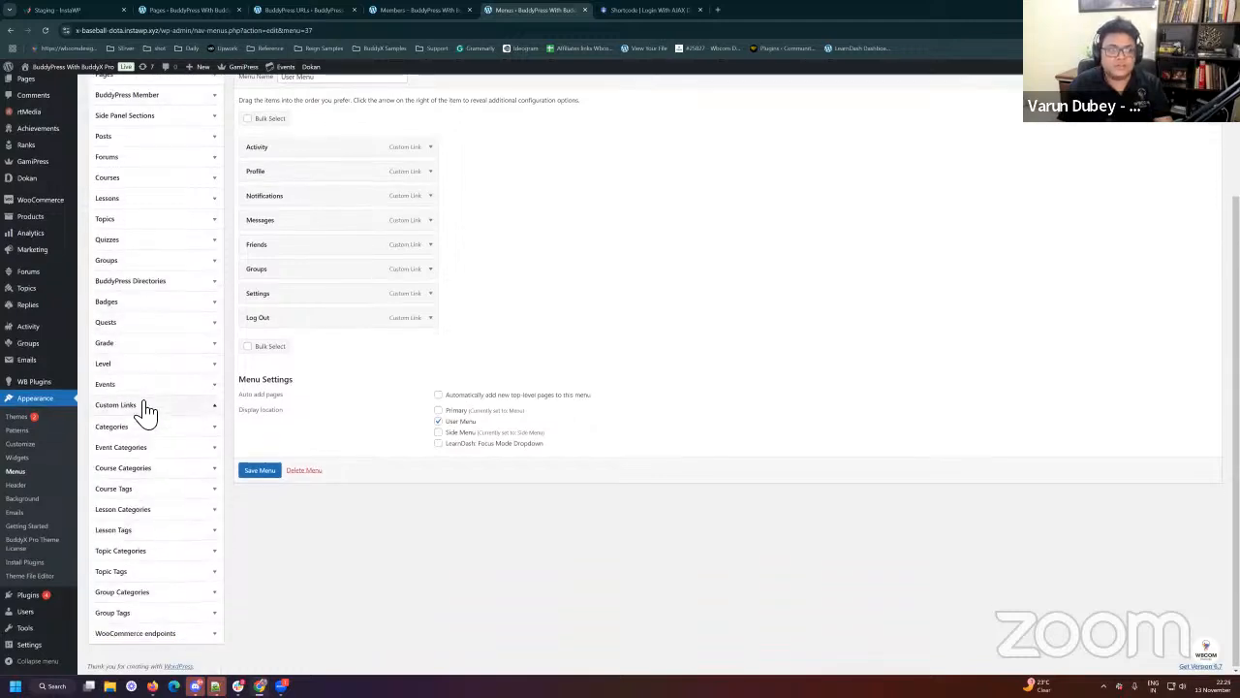
scroll(159, 426, "down", 1)
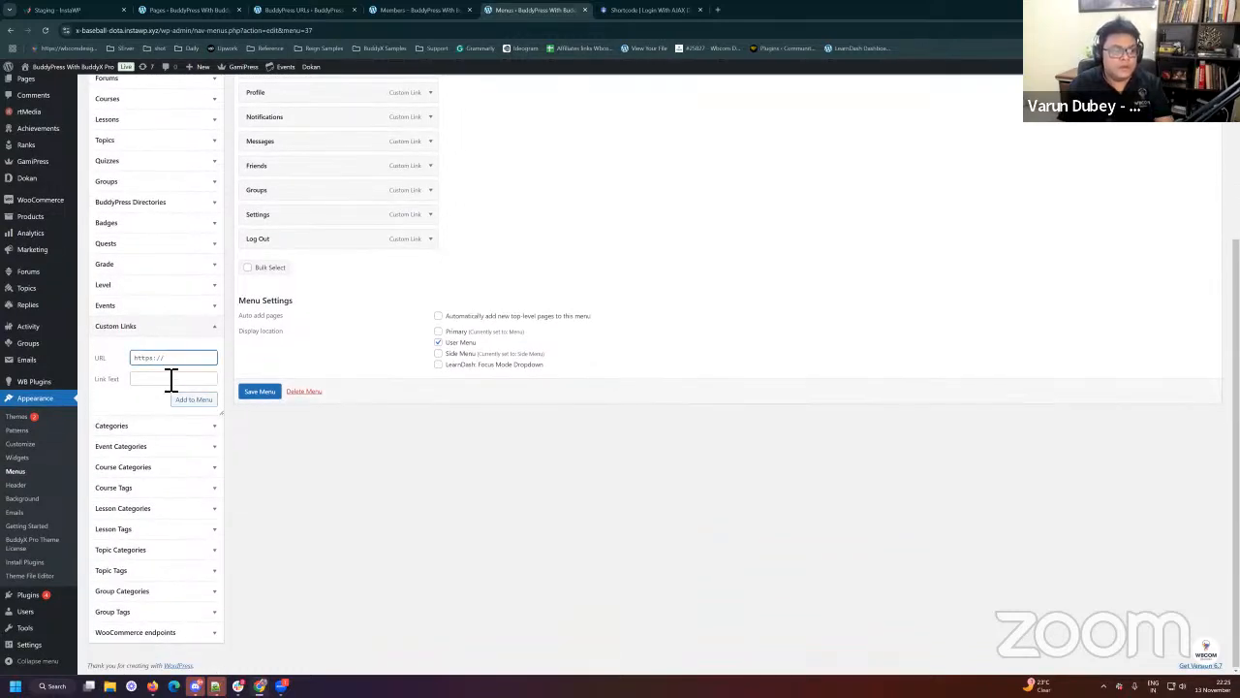
left_click(164, 383)
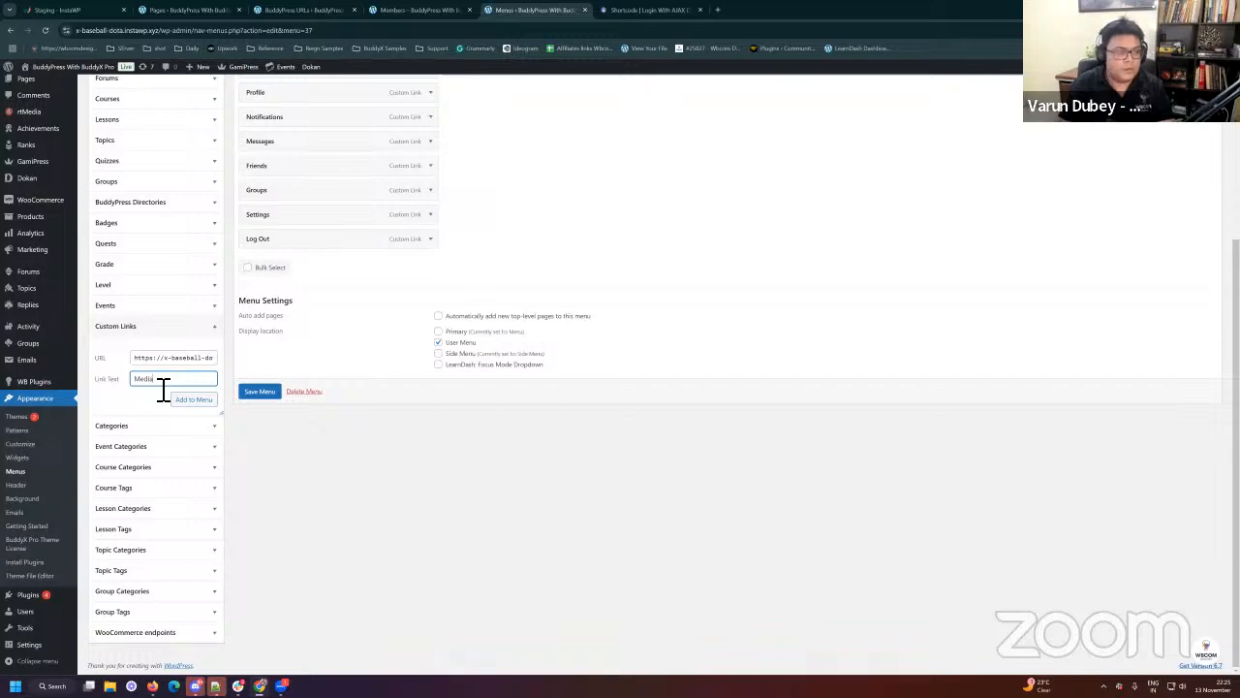
Step: Replace the member's username in the custom link URL with "me" so the path reads members/me/media/
left_click_drag(189, 363, 248, 367)
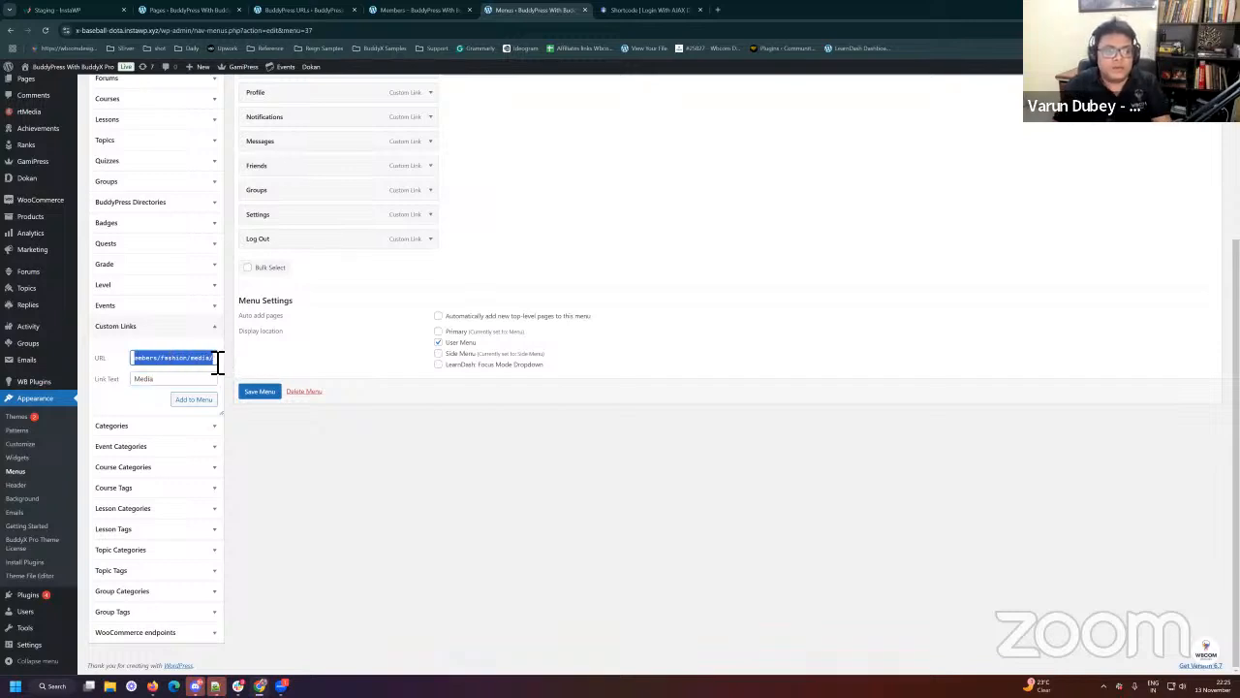
left_click(203, 362)
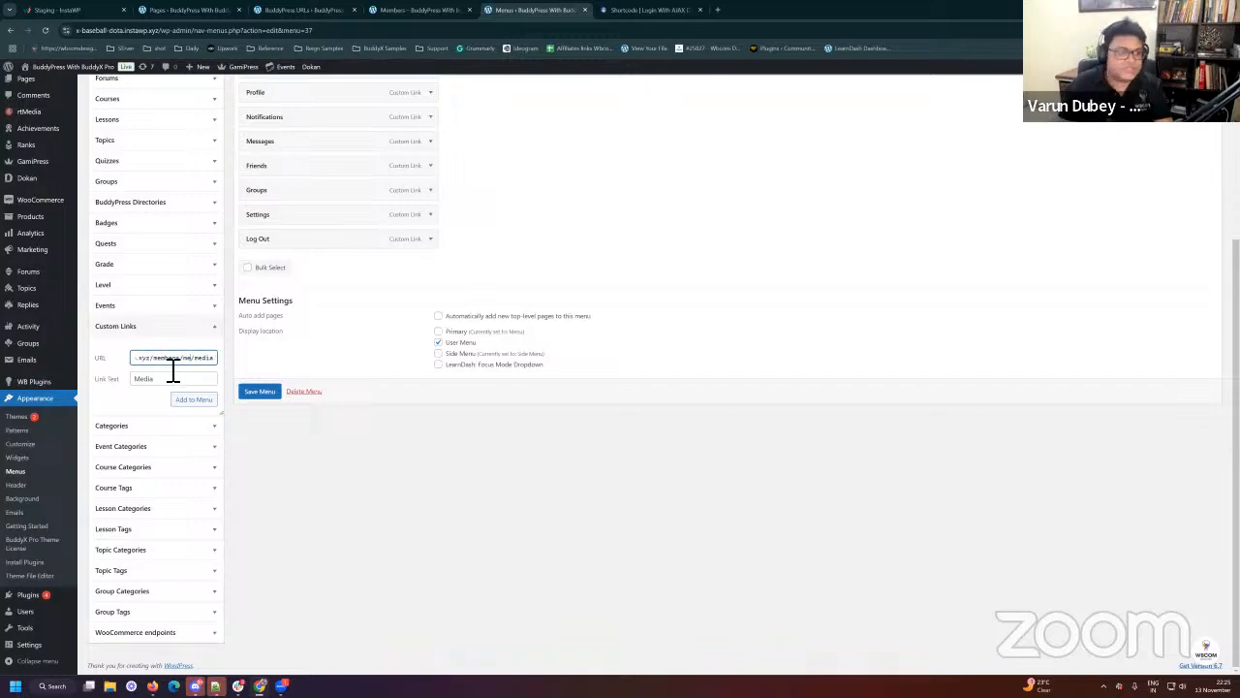
mouse_move(197, 366)
left_mouse_down()
mouse_move(121, 373)
mouse_move(202, 366)
left_mouse_up()
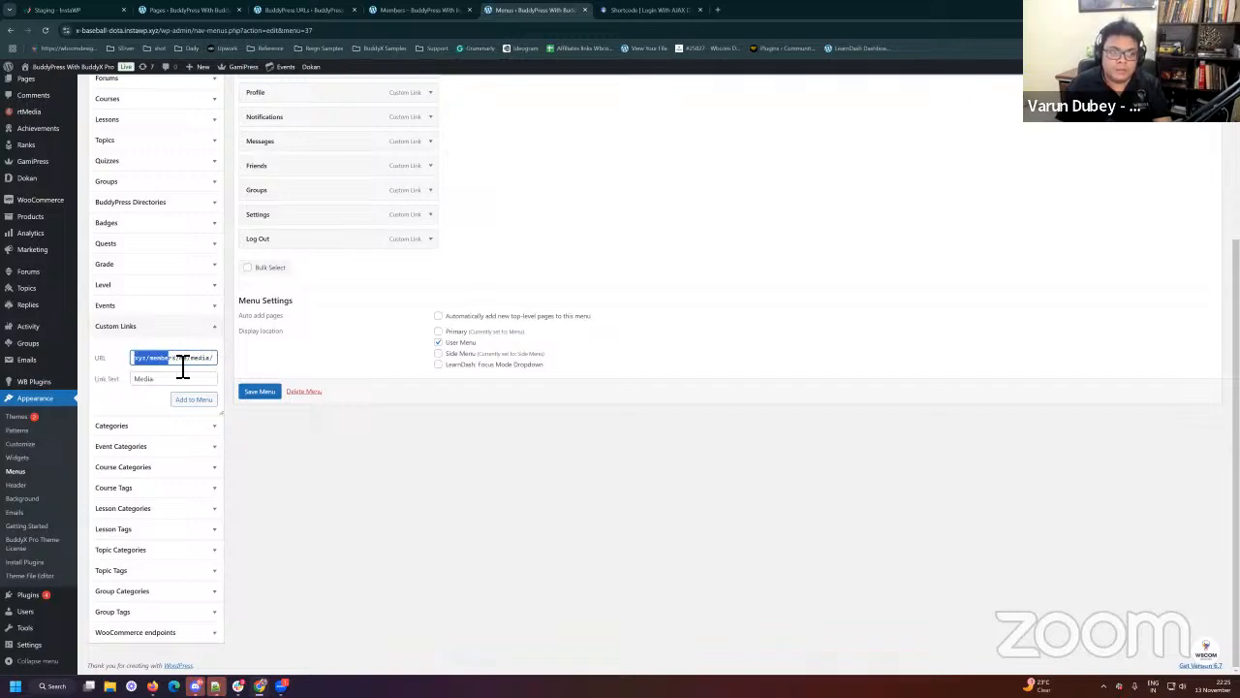
left_click(199, 366)
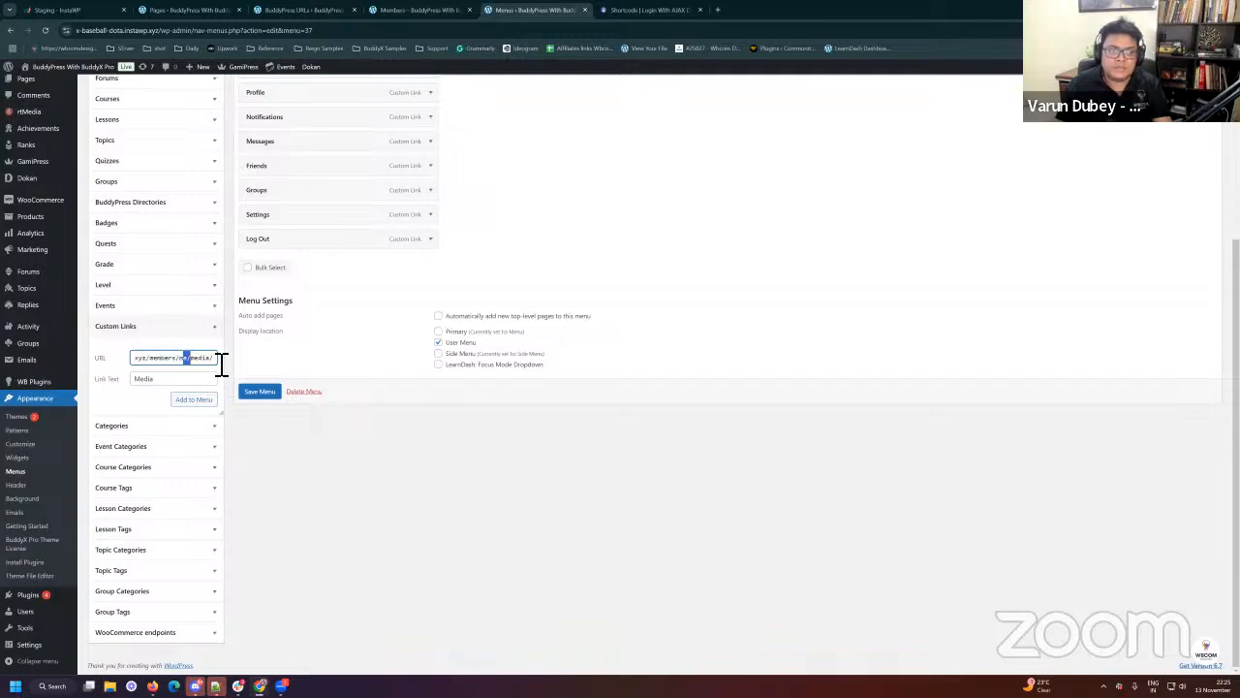
left_click_drag(223, 360, 129, 362)
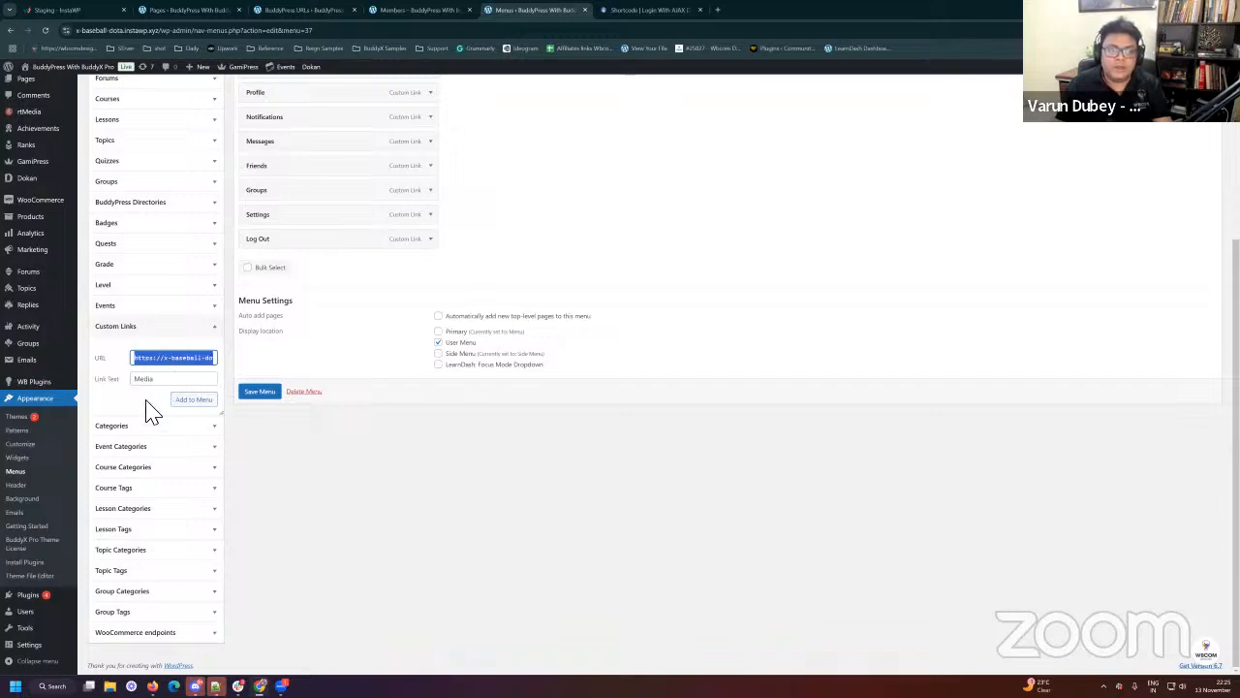
Step: Add the Media custom link to the User Menu, place it directly below Activity, and save the menu
left_click(194, 399)
scroll(474, 338, "up", 5)
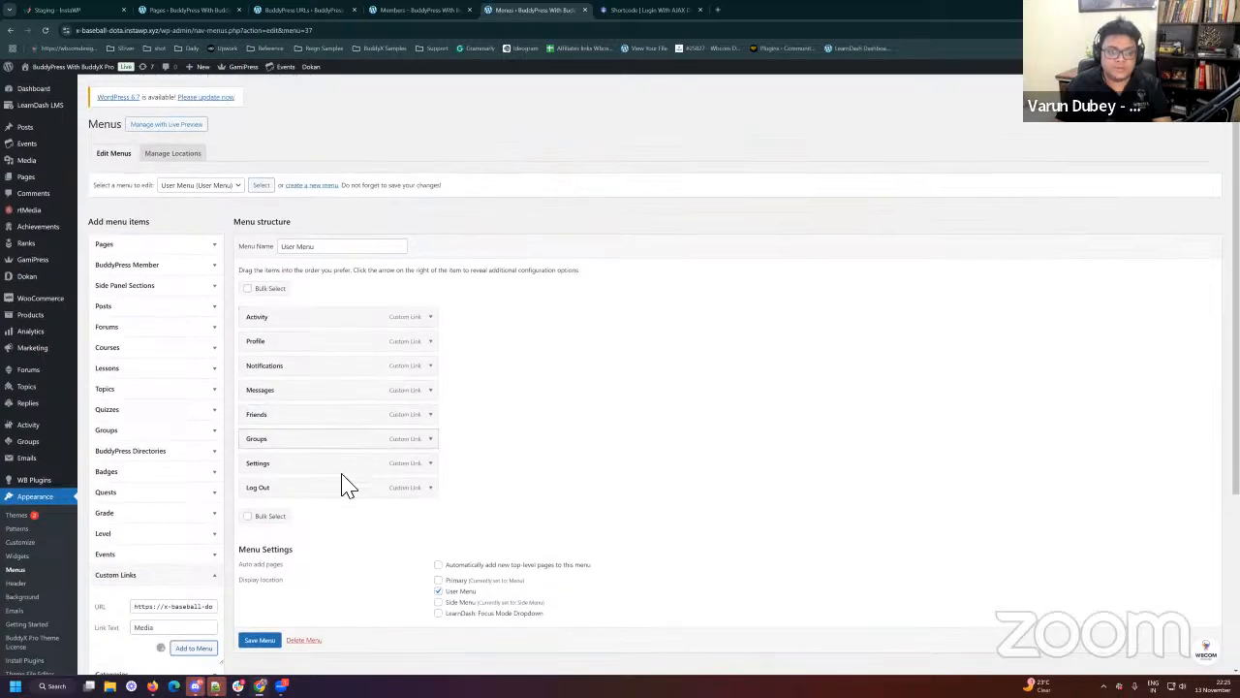
scroll(343, 526, "down", 2)
left_click_drag(294, 417, 303, 248)
left_click(260, 567)
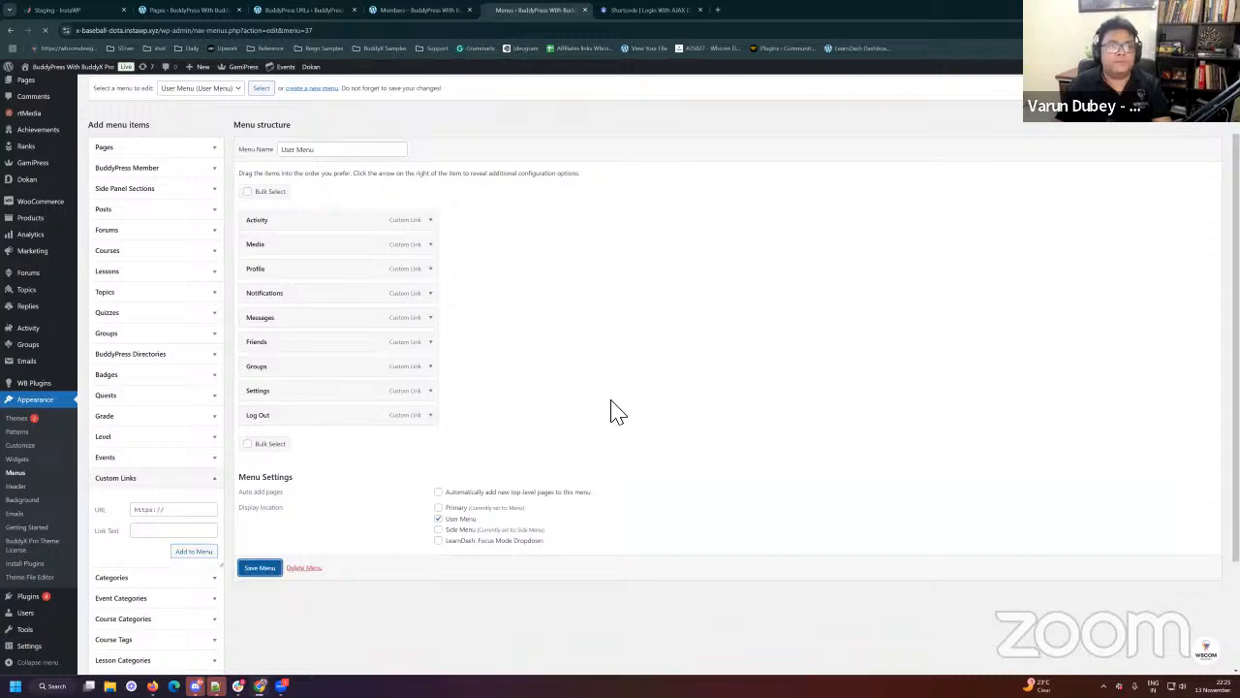
Step: Open the site's front end in a new browser tab and switch to it
mouse_move(61, 70)
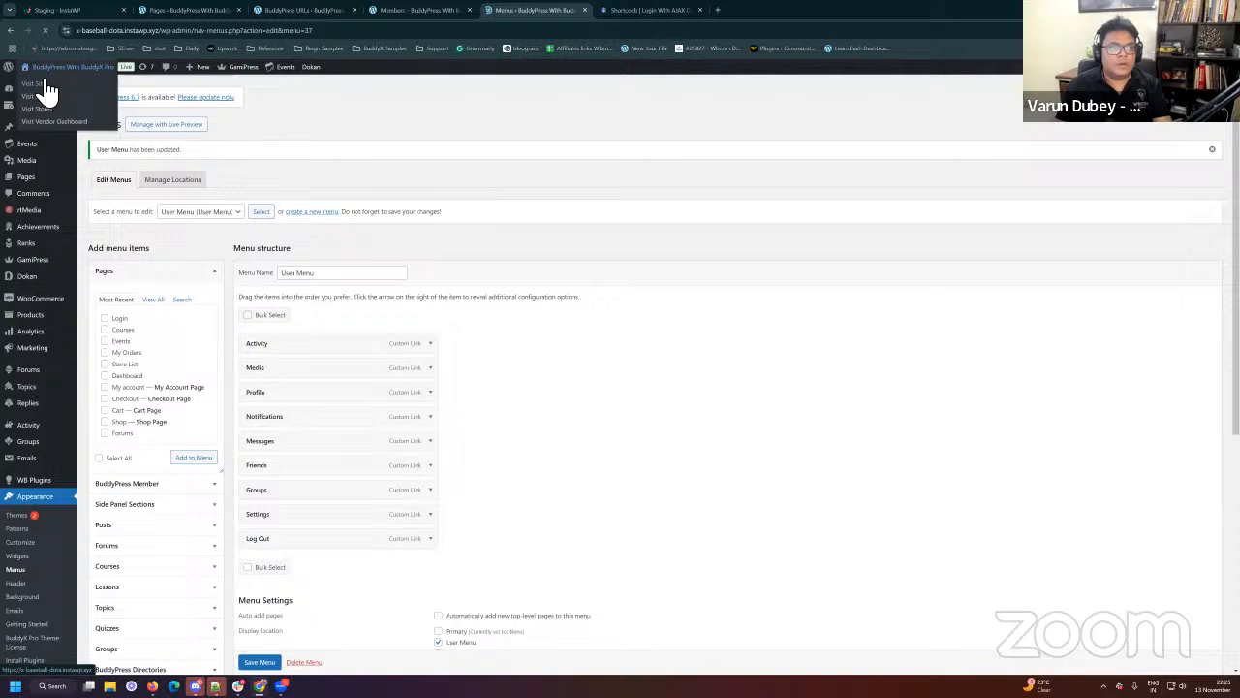
right_click(45, 83)
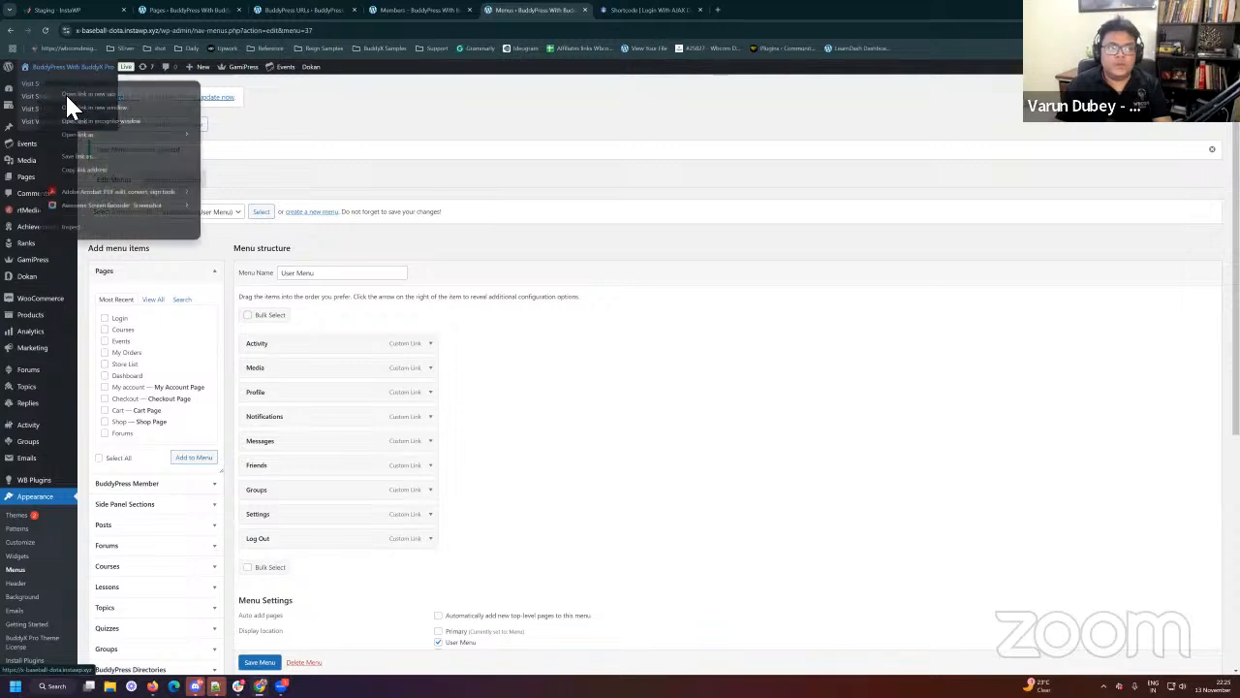
left_click(66, 92)
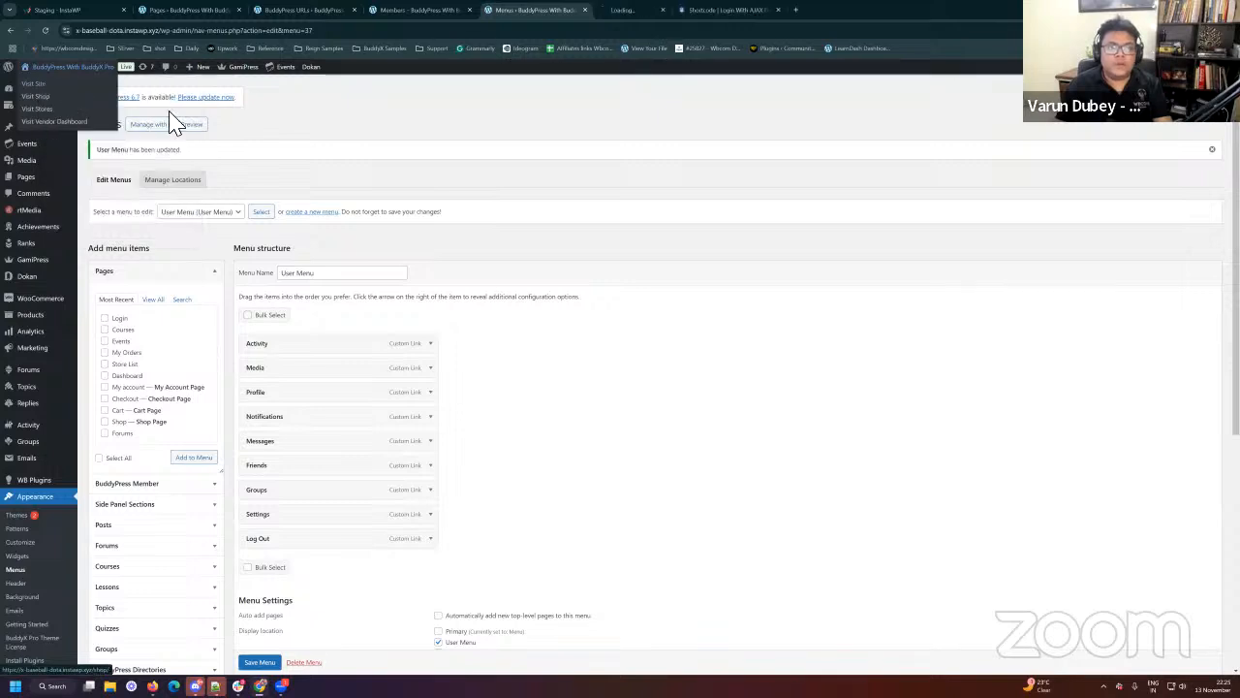
left_click(652, 11)
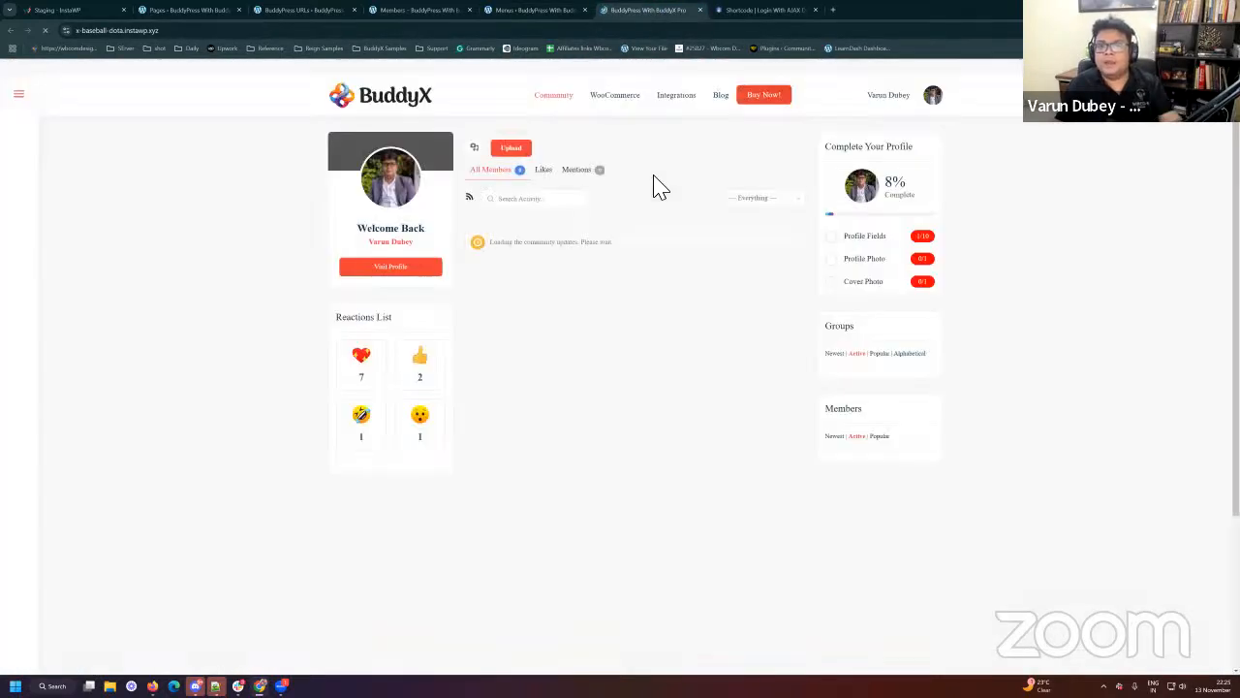
Step: Follow the Media link in the header's user menu and check the username part of the resulting URL and the media page
mouse_move(890, 95)
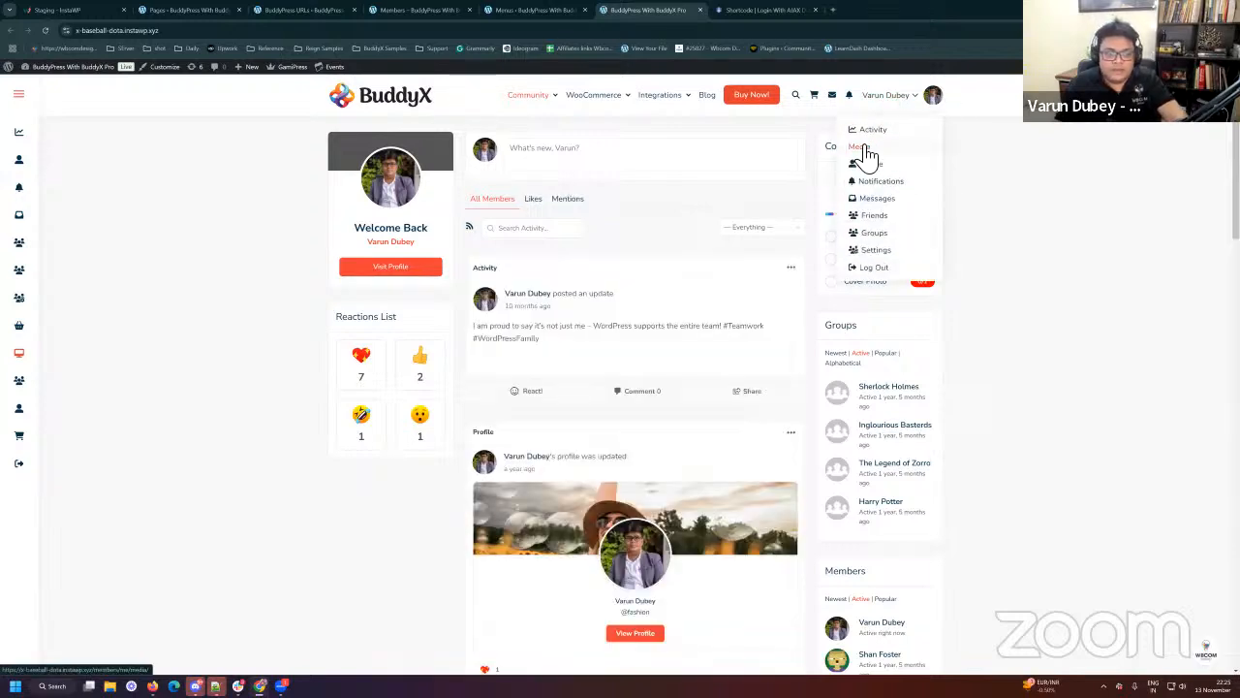
left_click(867, 151)
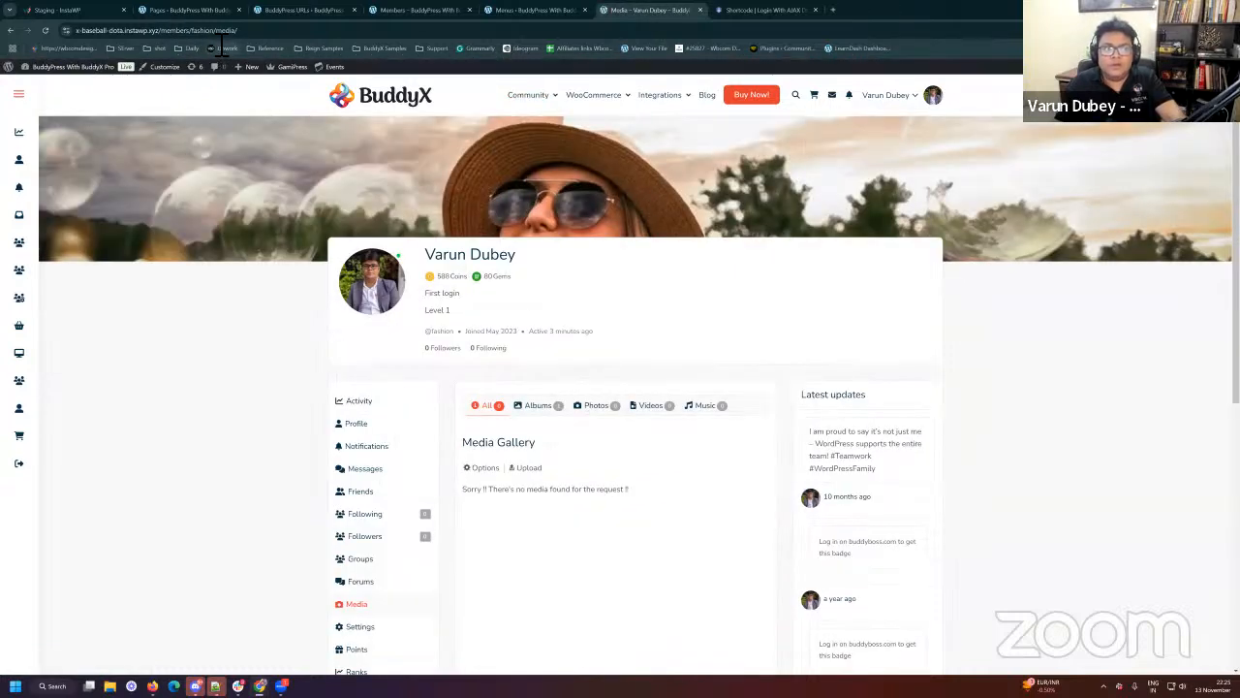
left_click(222, 35)
double_click(224, 35)
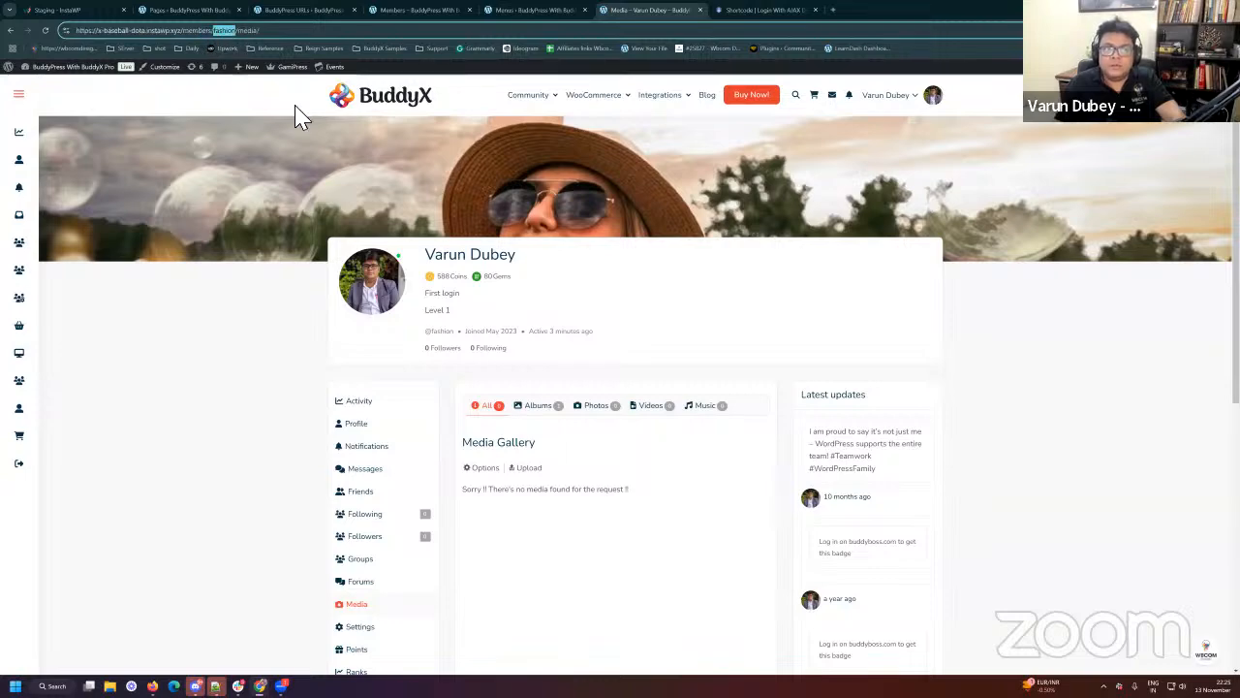
scroll(581, 310, "down", 4)
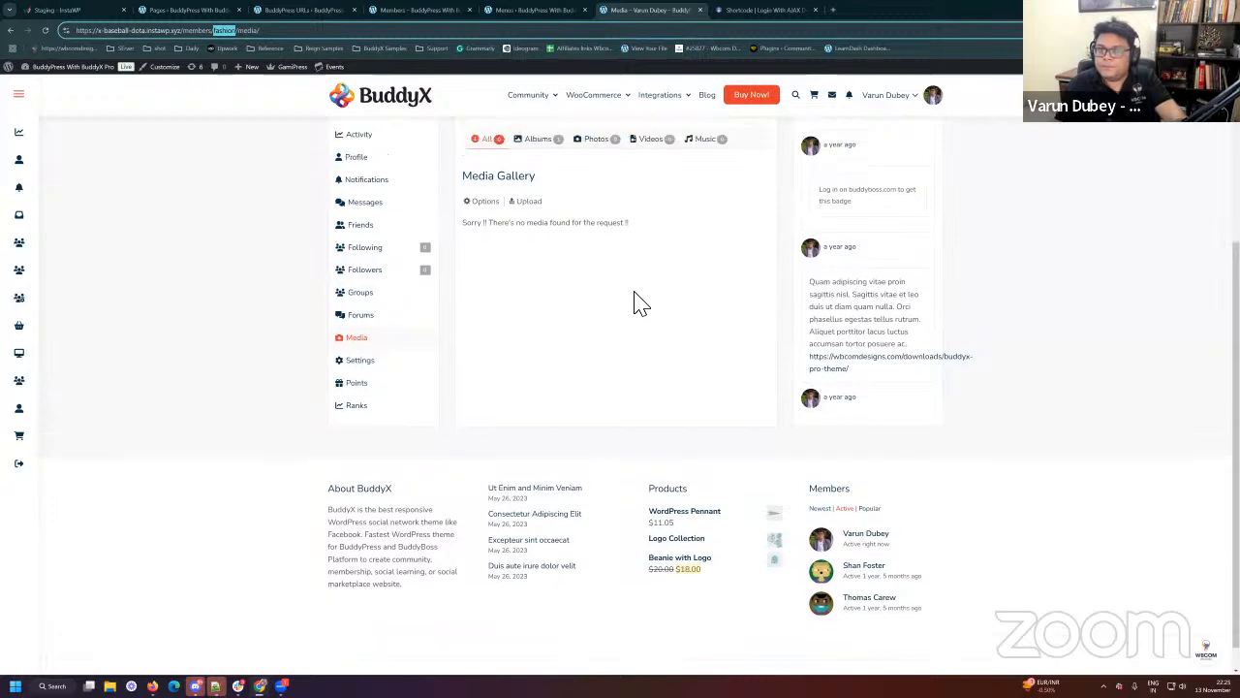
scroll(634, 303, "up", 4)
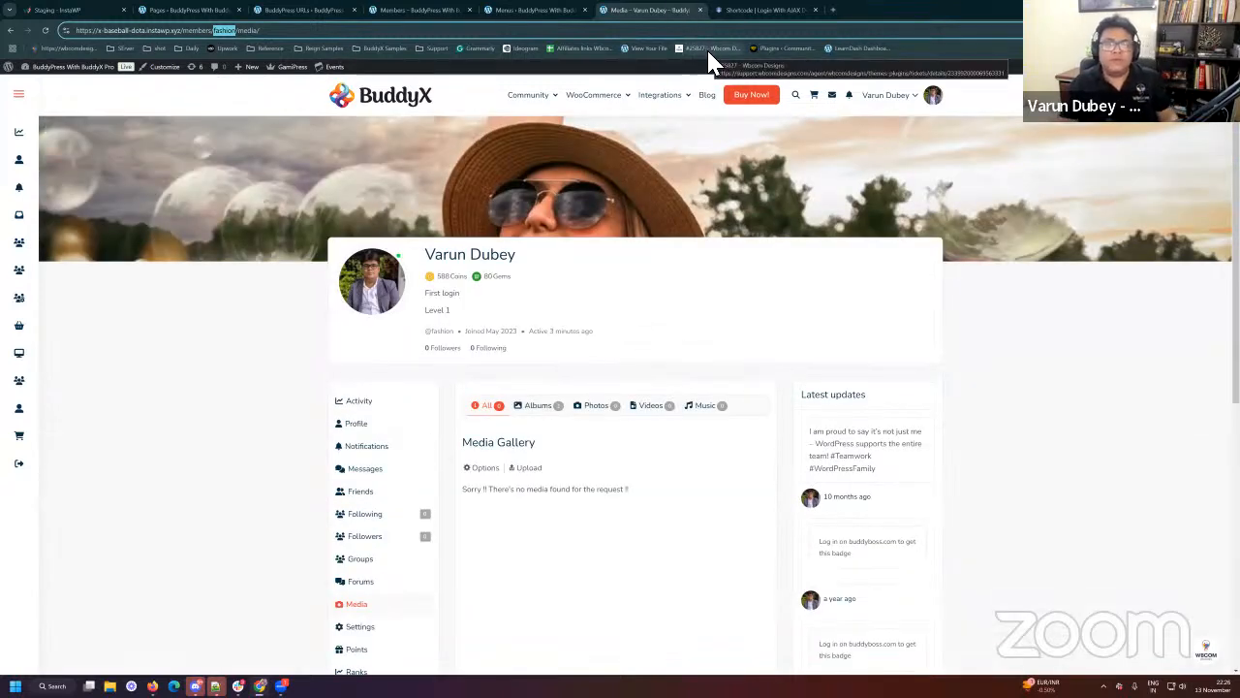
Step: Open the Activity section of the member profile and look over the page
left_click(358, 405)
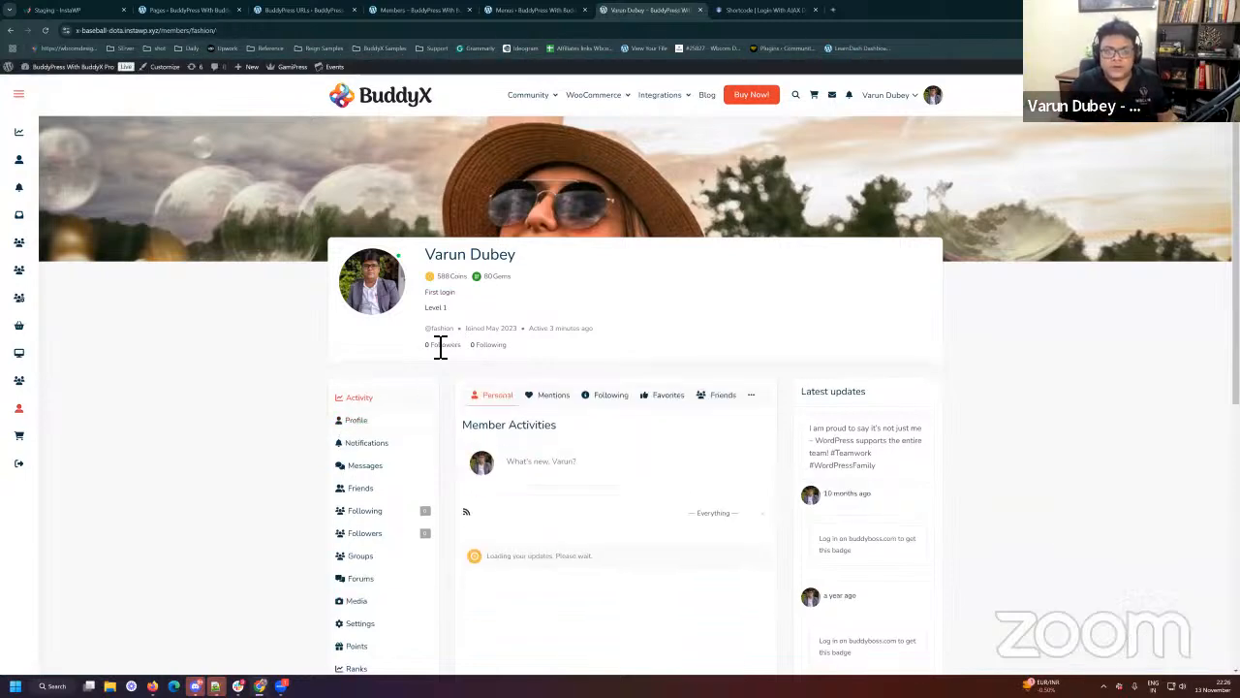
scroll(441, 349, "down", 2)
scroll(437, 407, "up", 2)
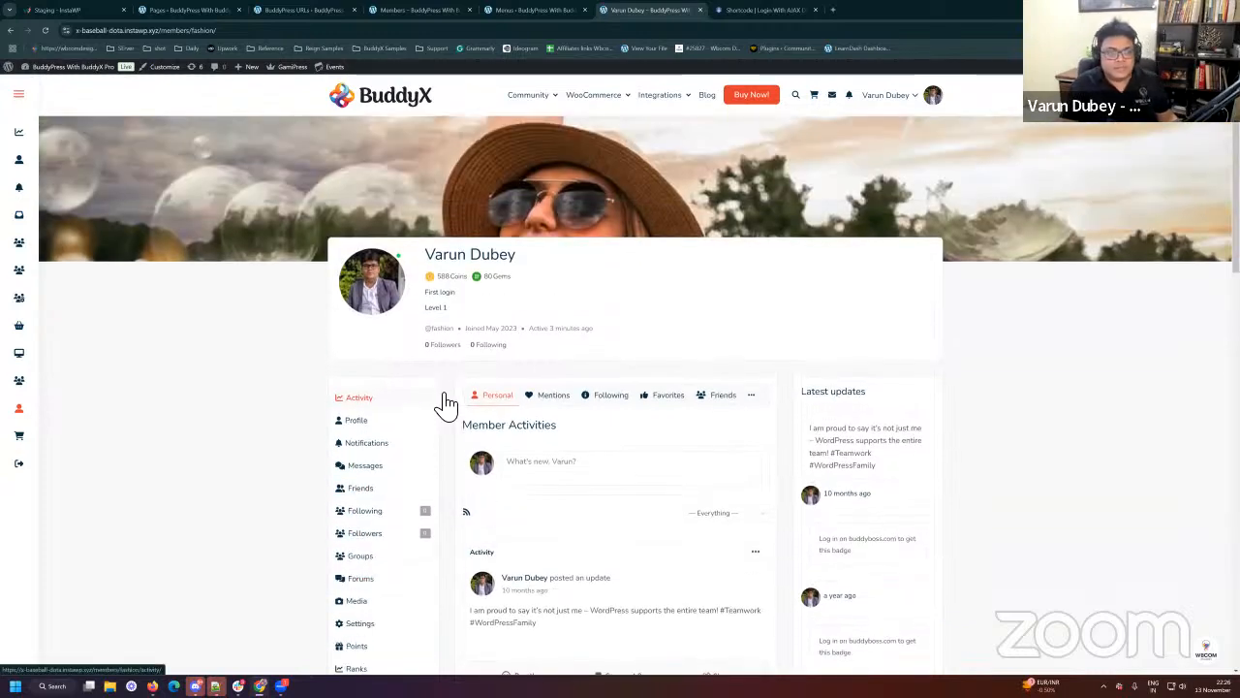
Step: Switch to the Members browser tab, go to the site's admin dashboard, and open the list of all users
left_click(420, 9)
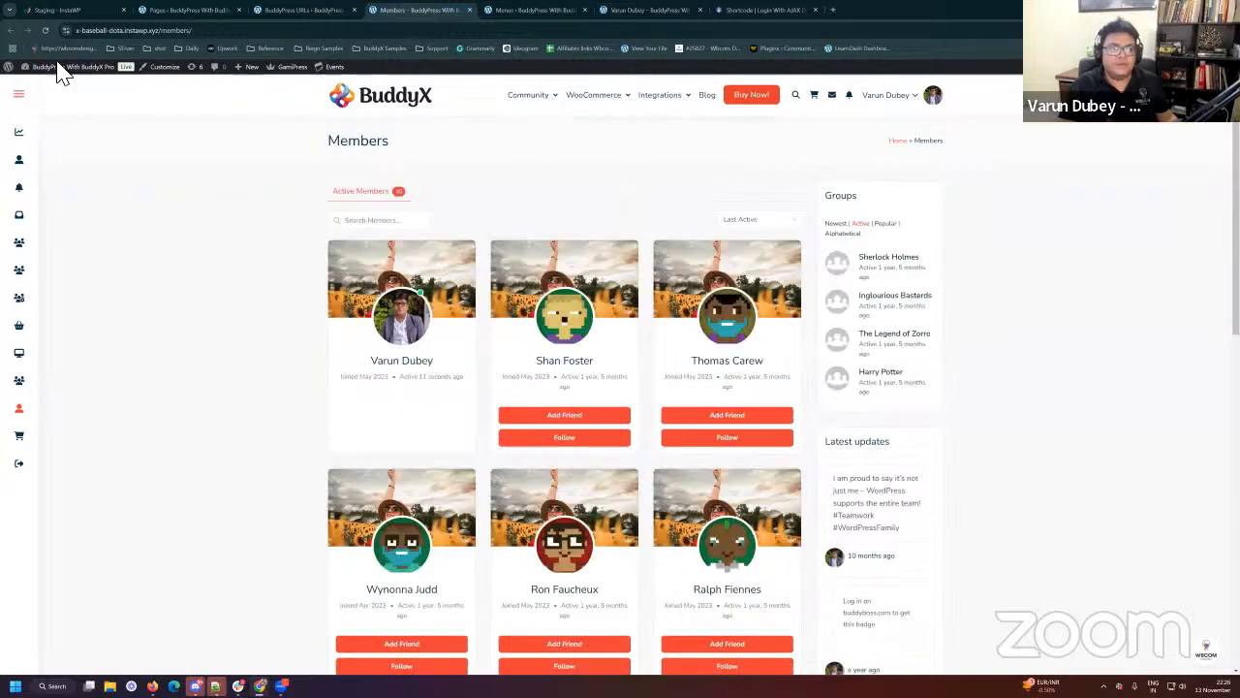
left_click(52, 83)
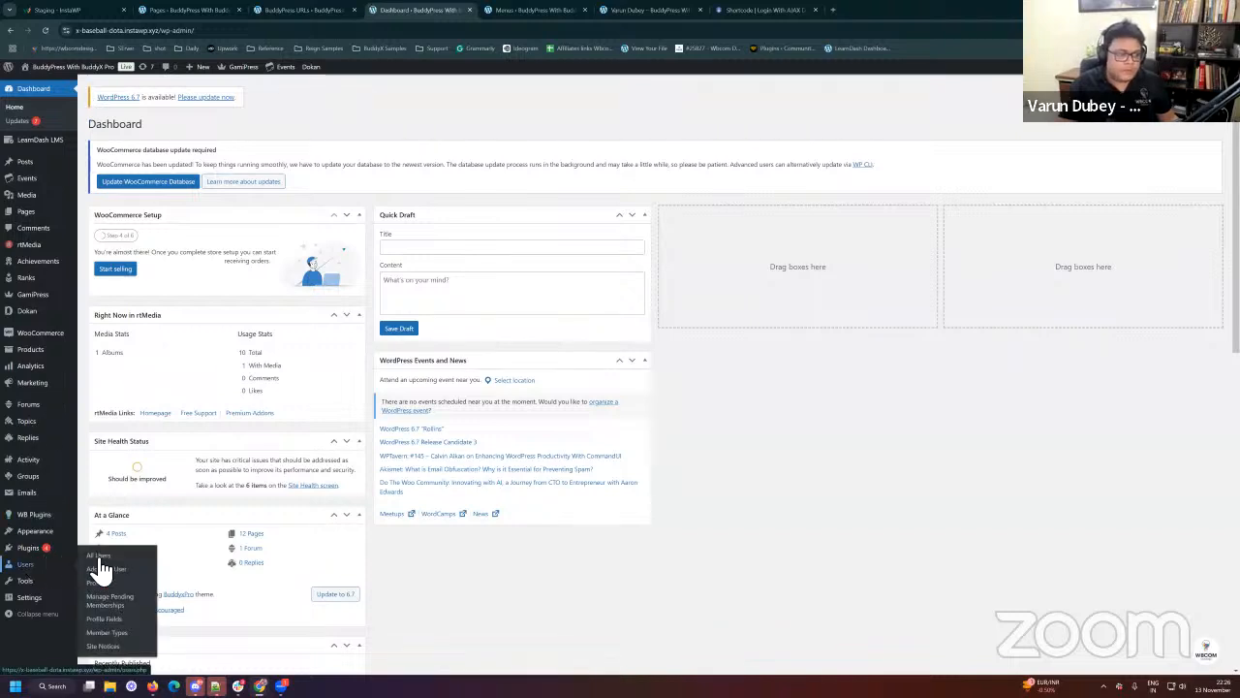
left_click(96, 559)
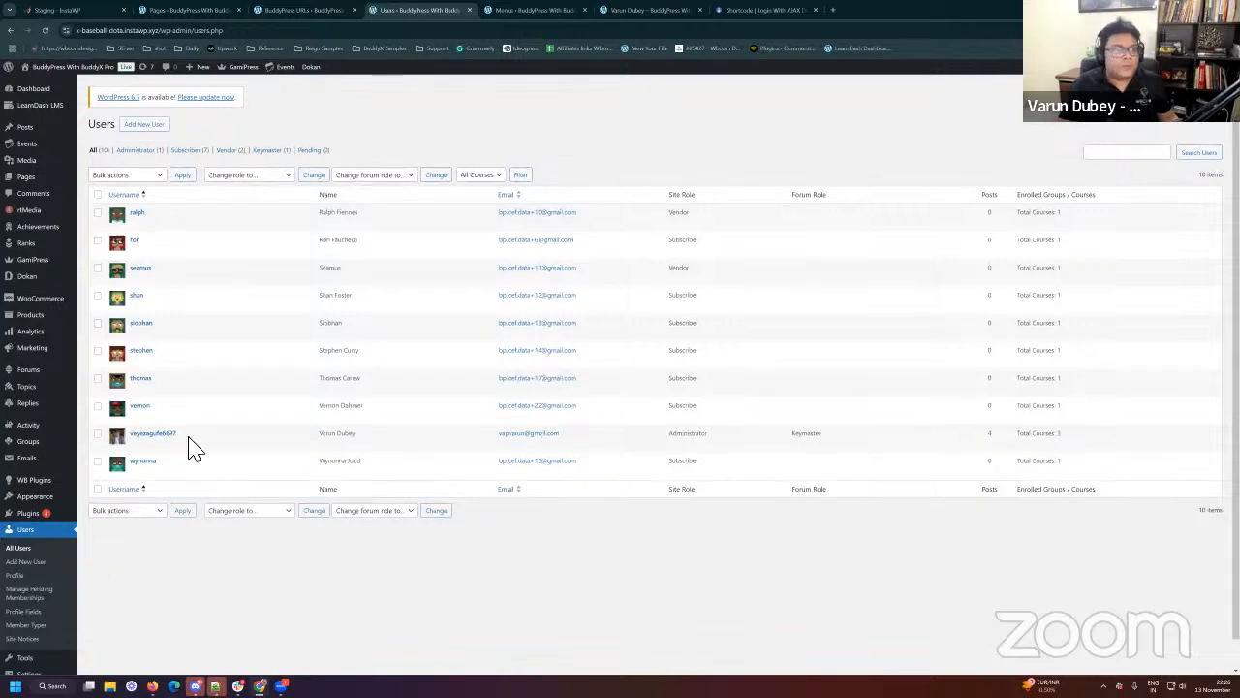
mouse_move(44, 208)
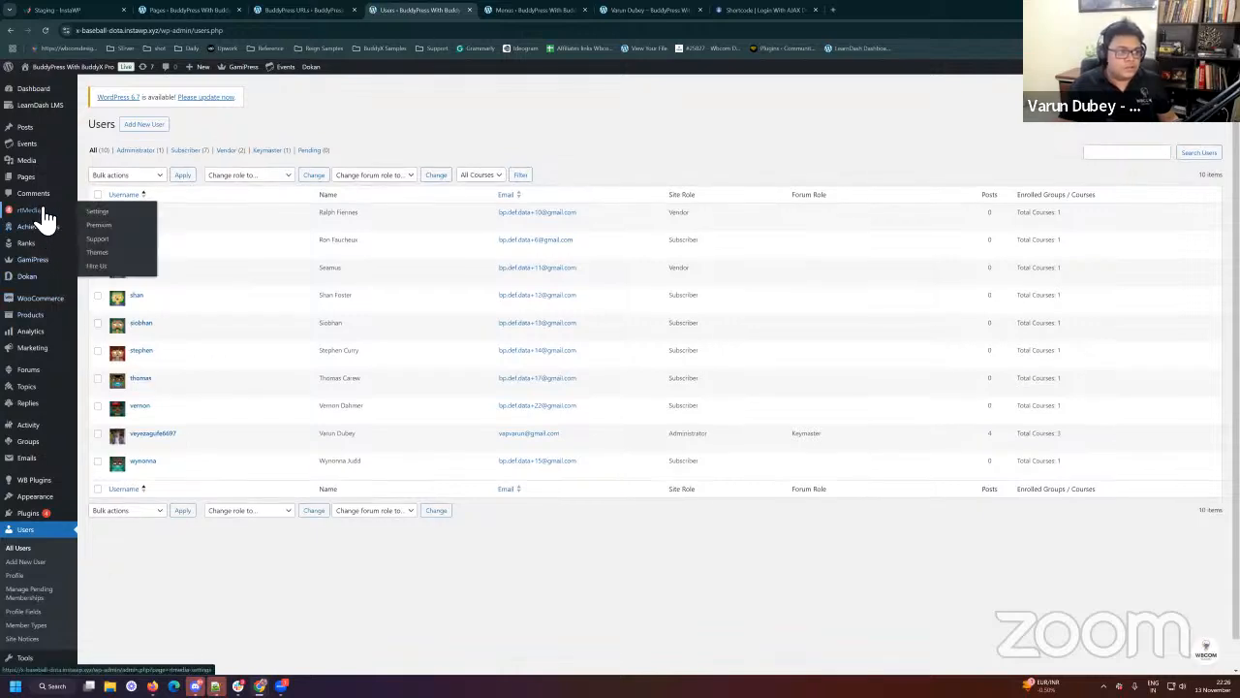
mouse_move(61, 163)
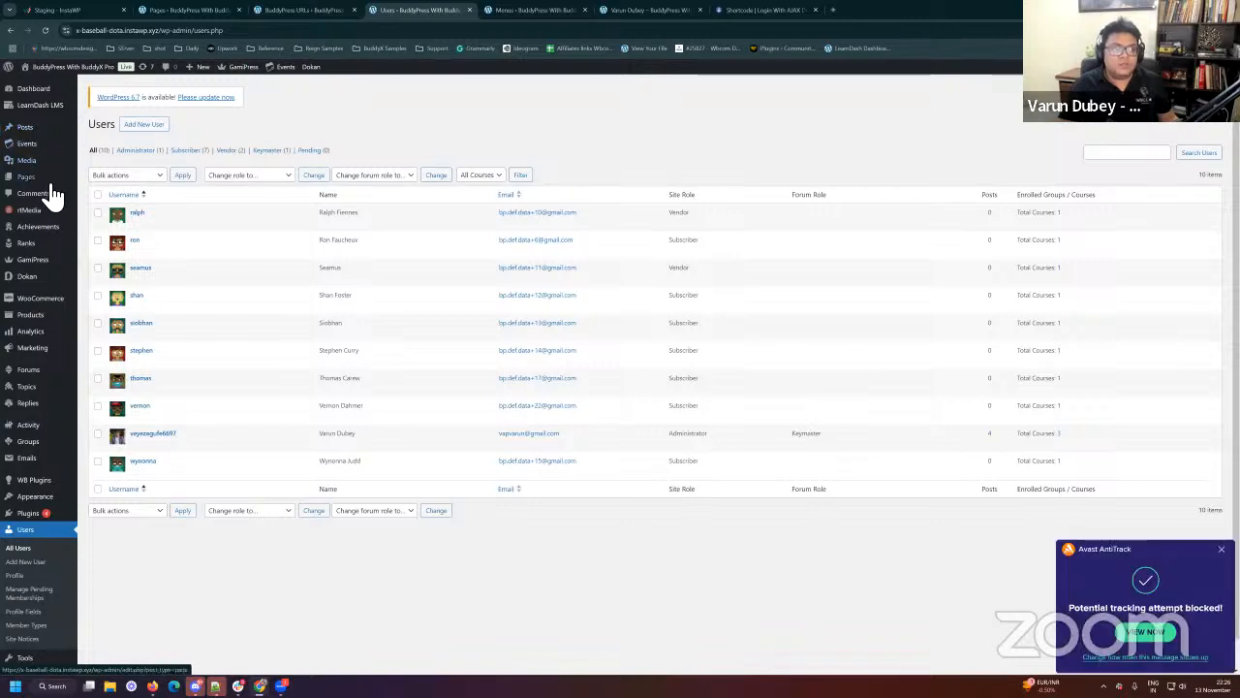
mouse_move(43, 271)
scroll(18, 562, "down", 1)
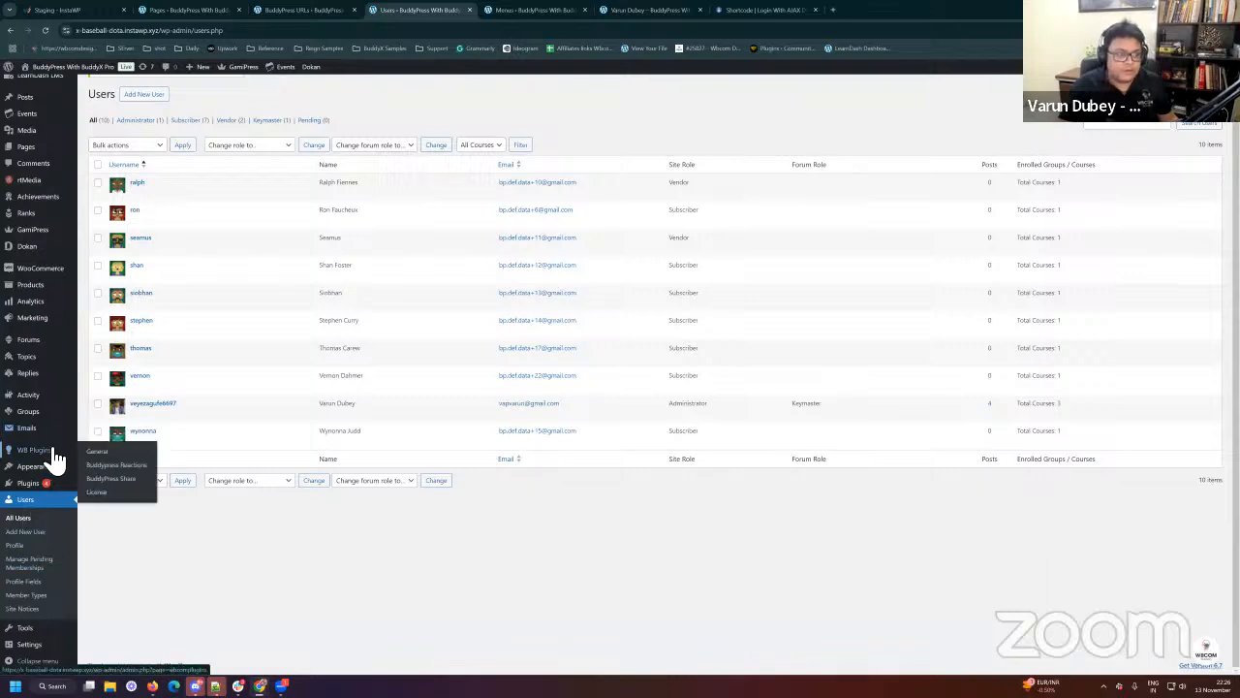
mouse_move(62, 469)
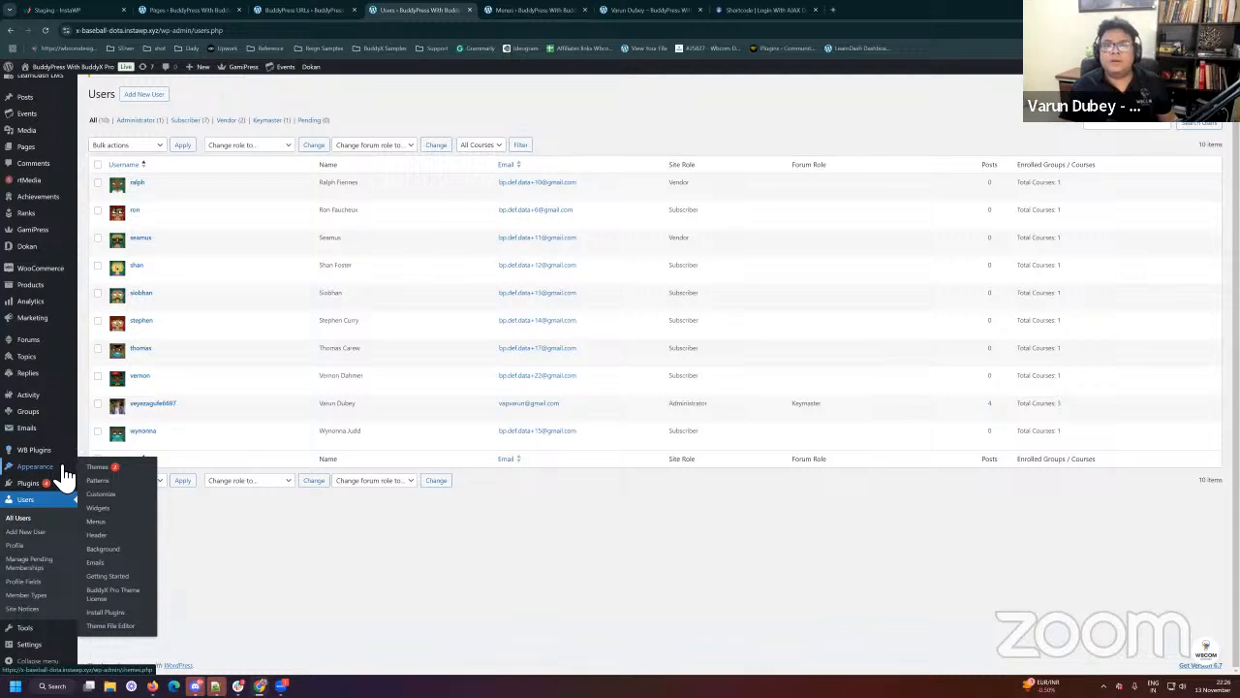
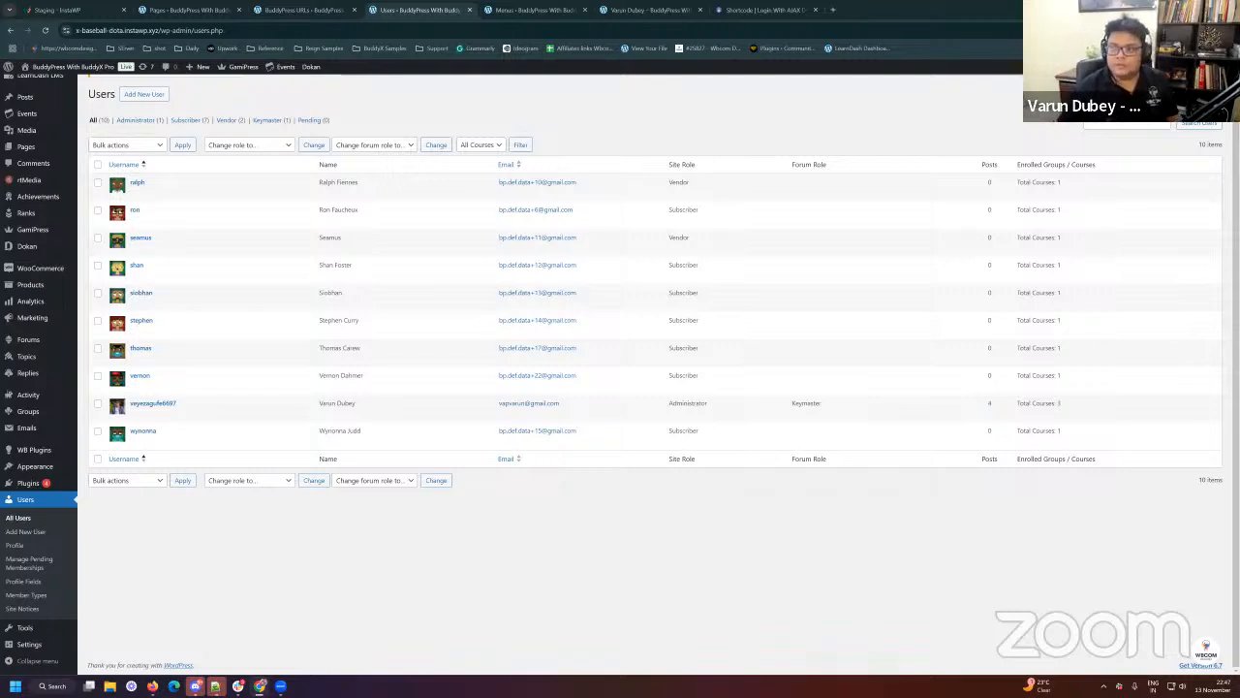
Step: Switch to the browser tab with the front-end member profile and look over the page
left_click(565, 11)
left_click(621, 12)
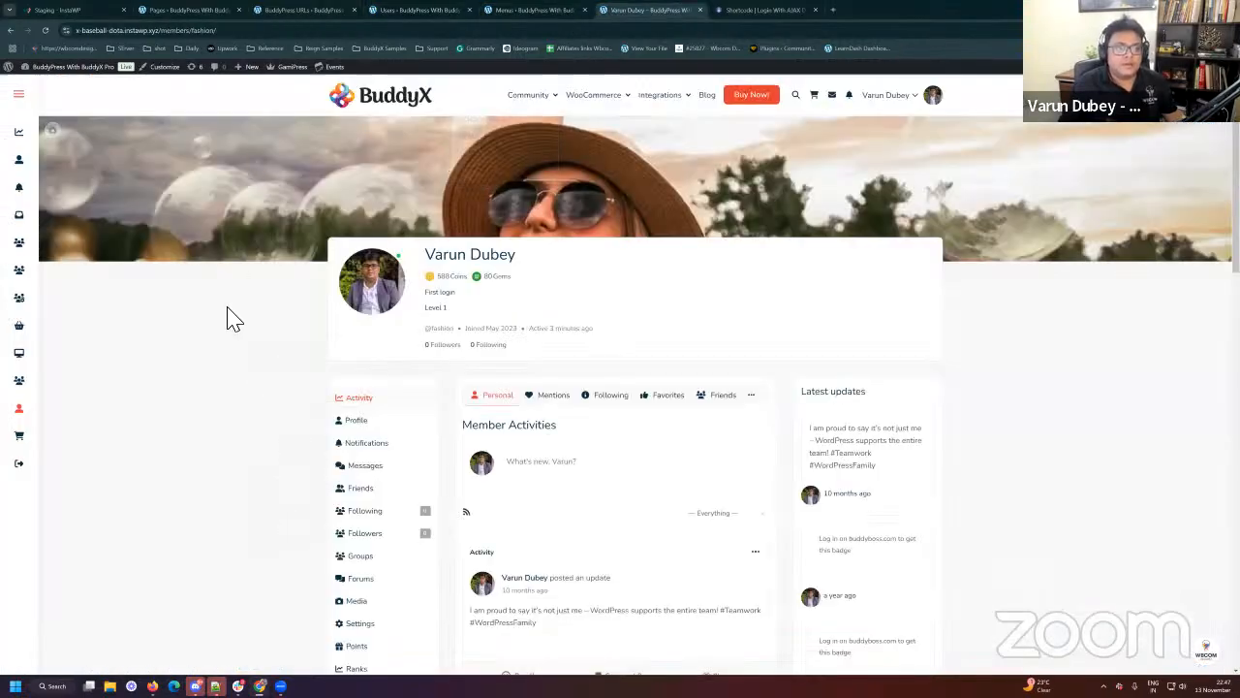
scroll(236, 204, "down", 2)
scroll(235, 204, "up", 2)
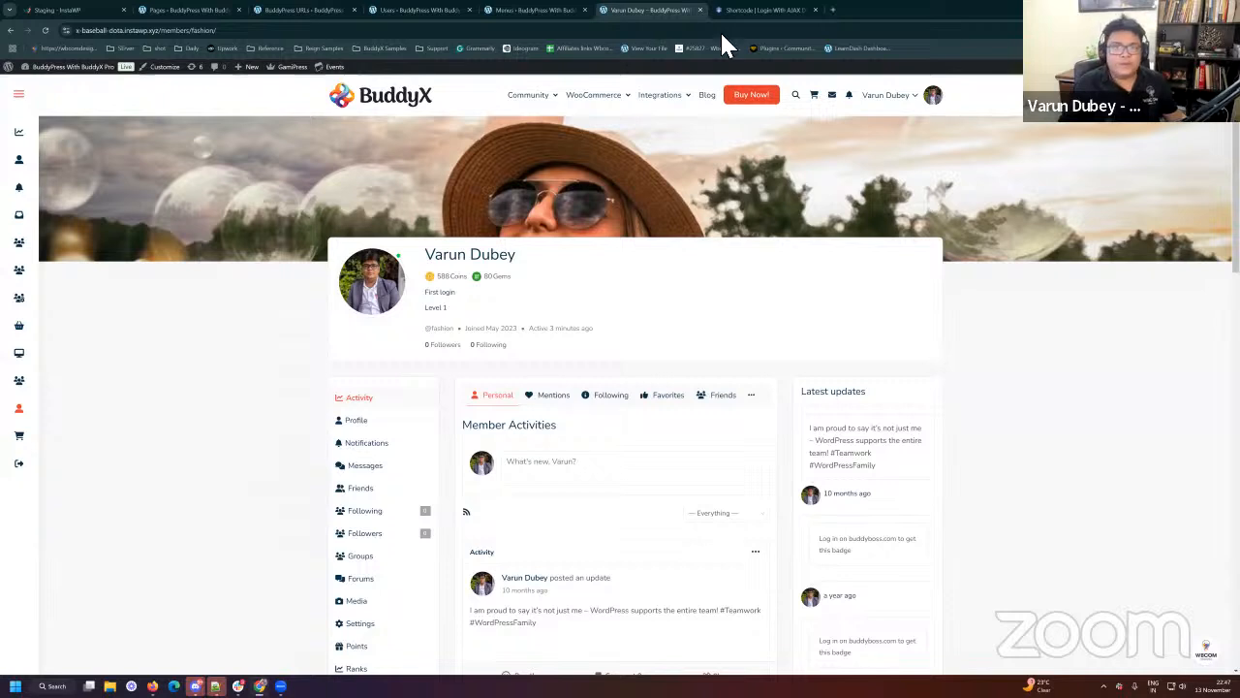
Step: Open the browser's developer tools on the member profile page, show the console and enlarge its area
scroll(252, 221, "down", 3)
right_click(253, 223)
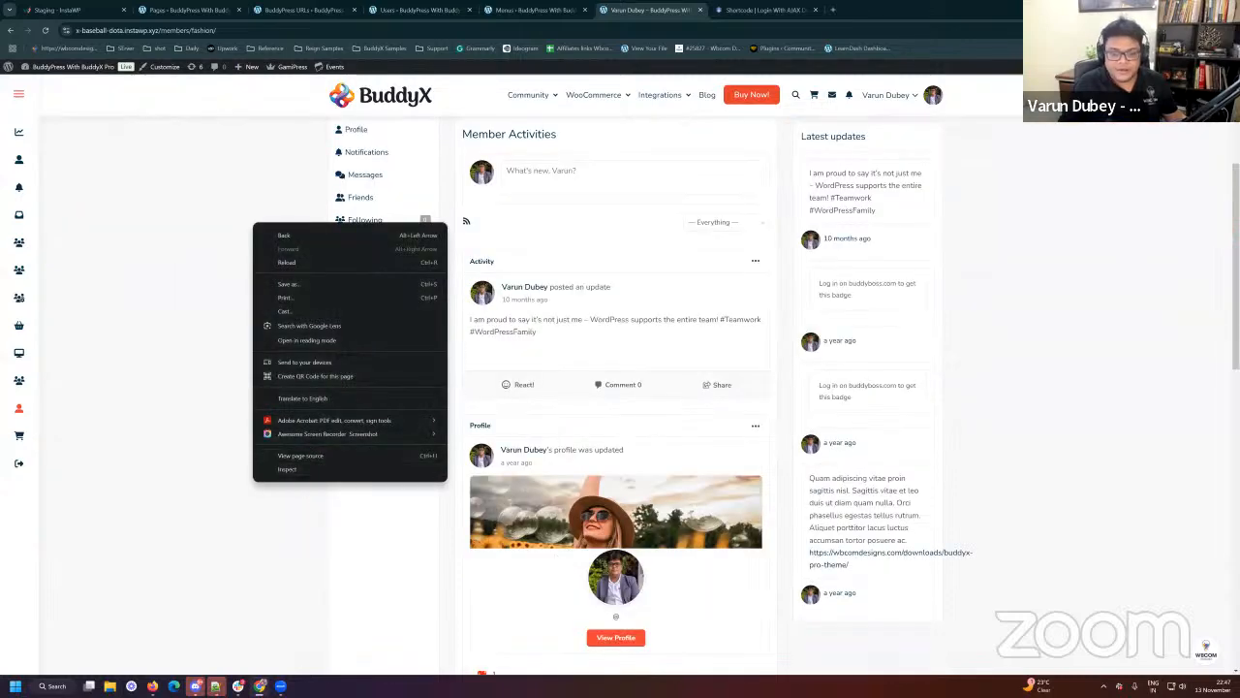
key("Escape")
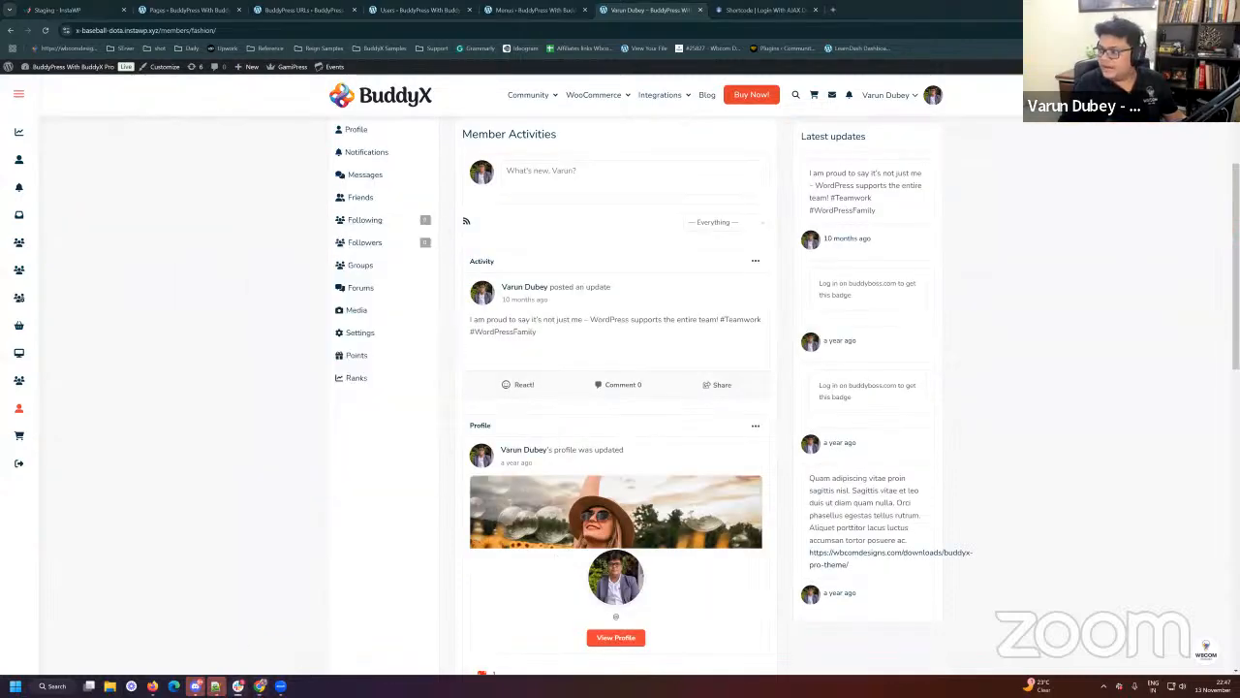
right_click(255, 200)
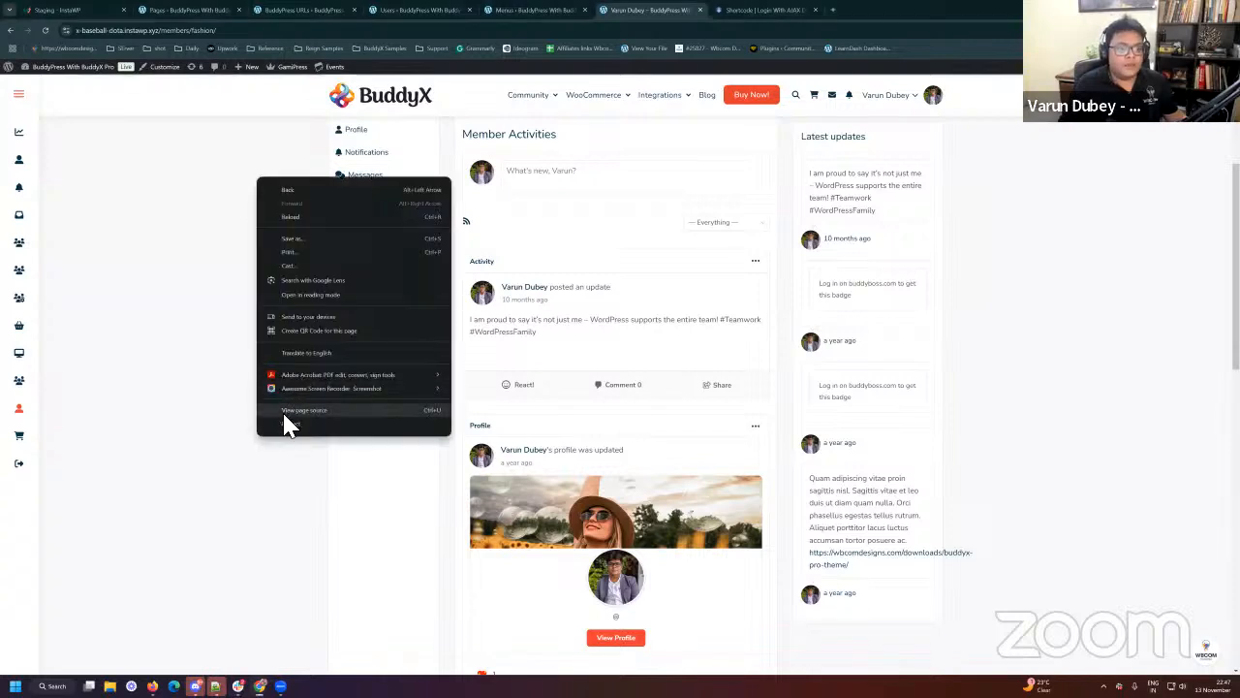
left_click(289, 425)
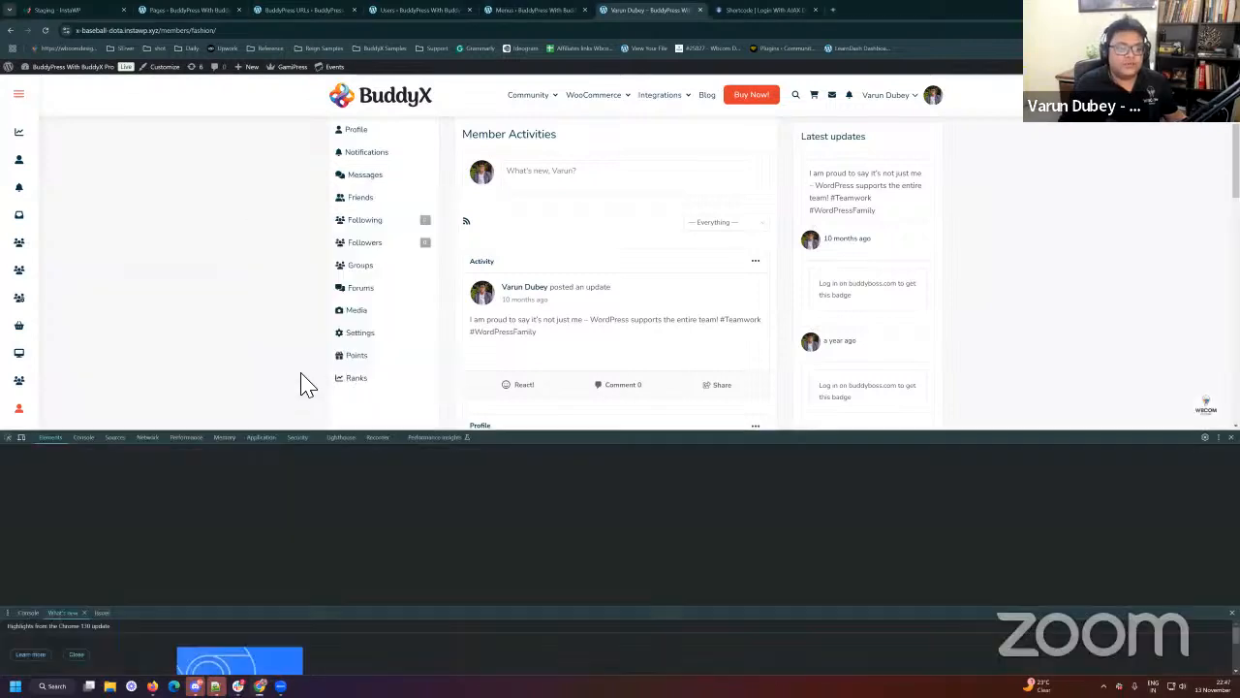
left_click(76, 441)
left_click_drag(753, 435, 797, 357)
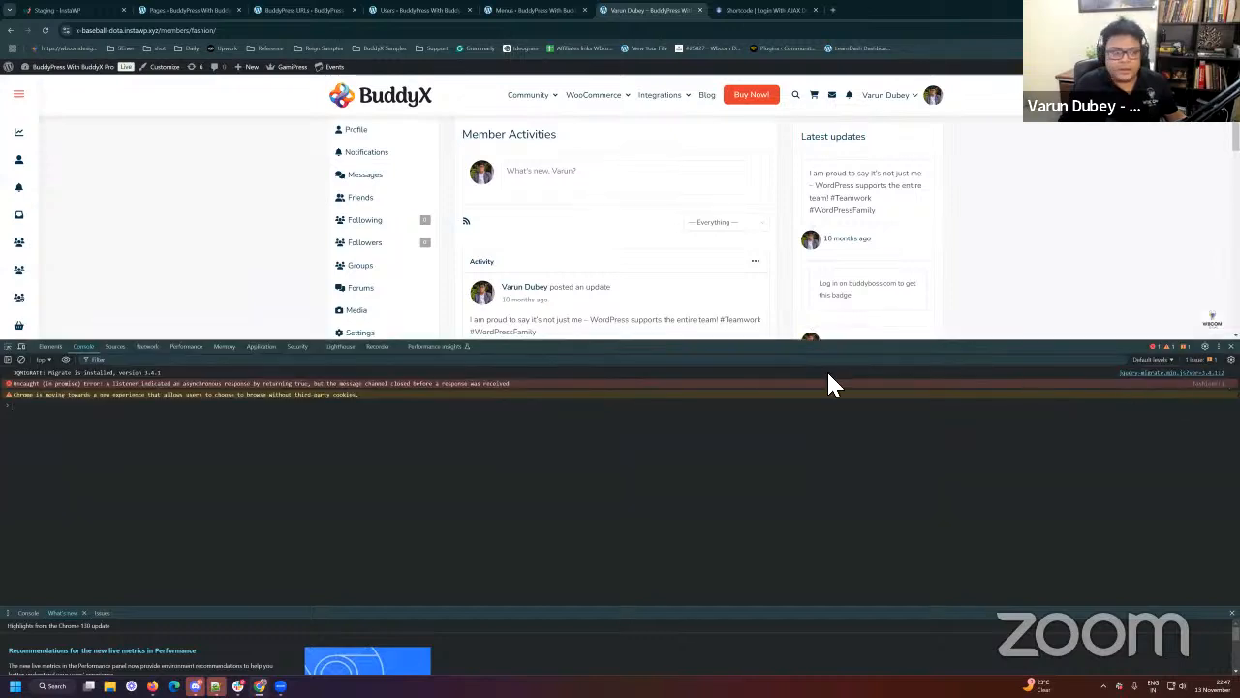
Step: Highlight the uncaught promise error in the console to examine it, and close the developer tools
left_click_drag(33, 386, 572, 387)
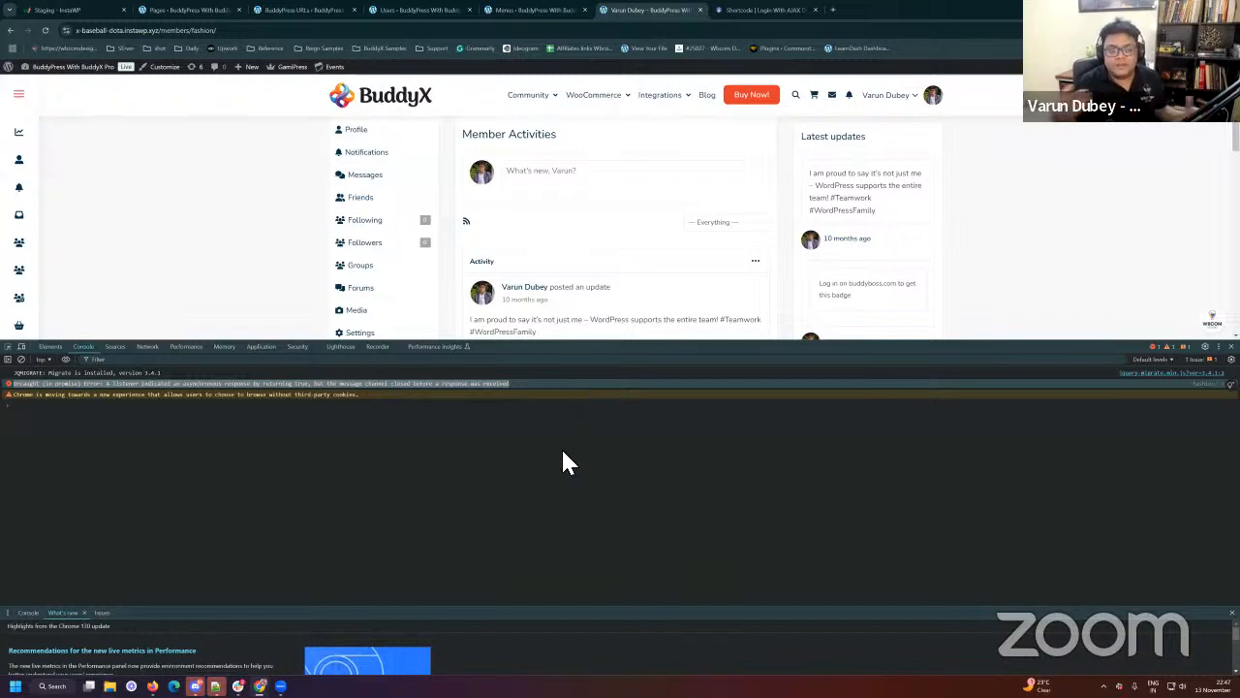
left_click(567, 499)
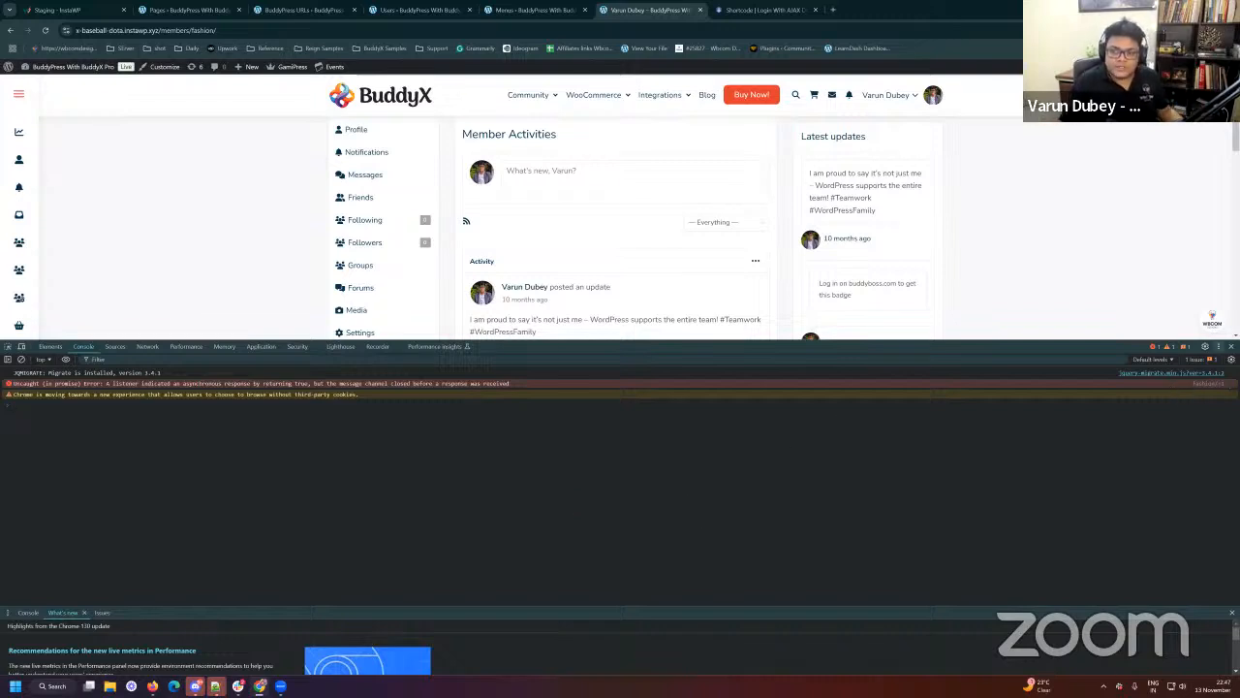
left_click(1231, 346)
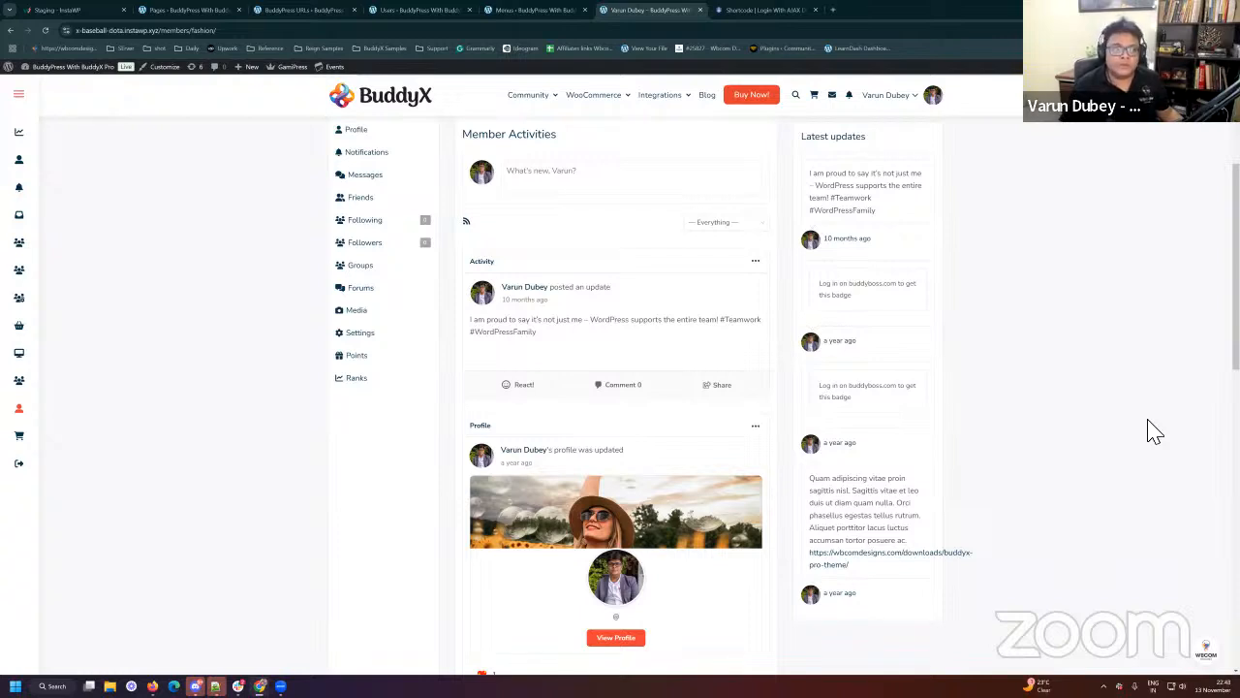
Step: Go from the member profile to the site's admin dashboard and open the page for adding new plugins
left_click(44, 83)
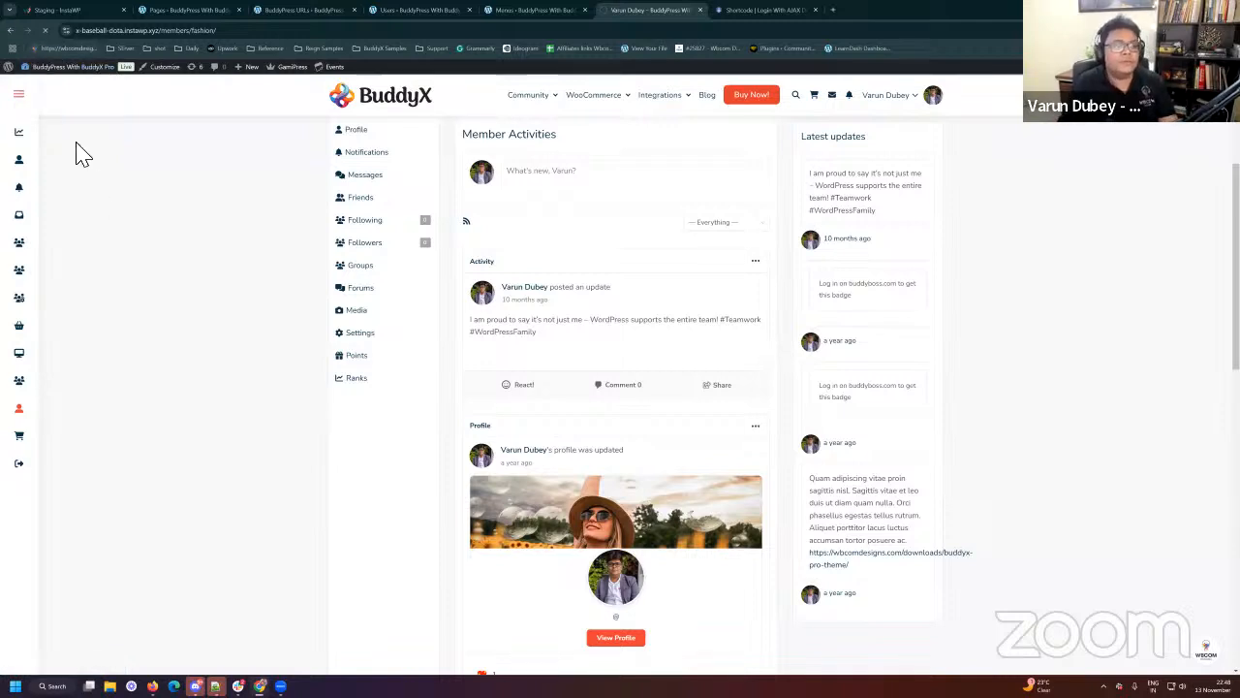
mouse_move(70, 77)
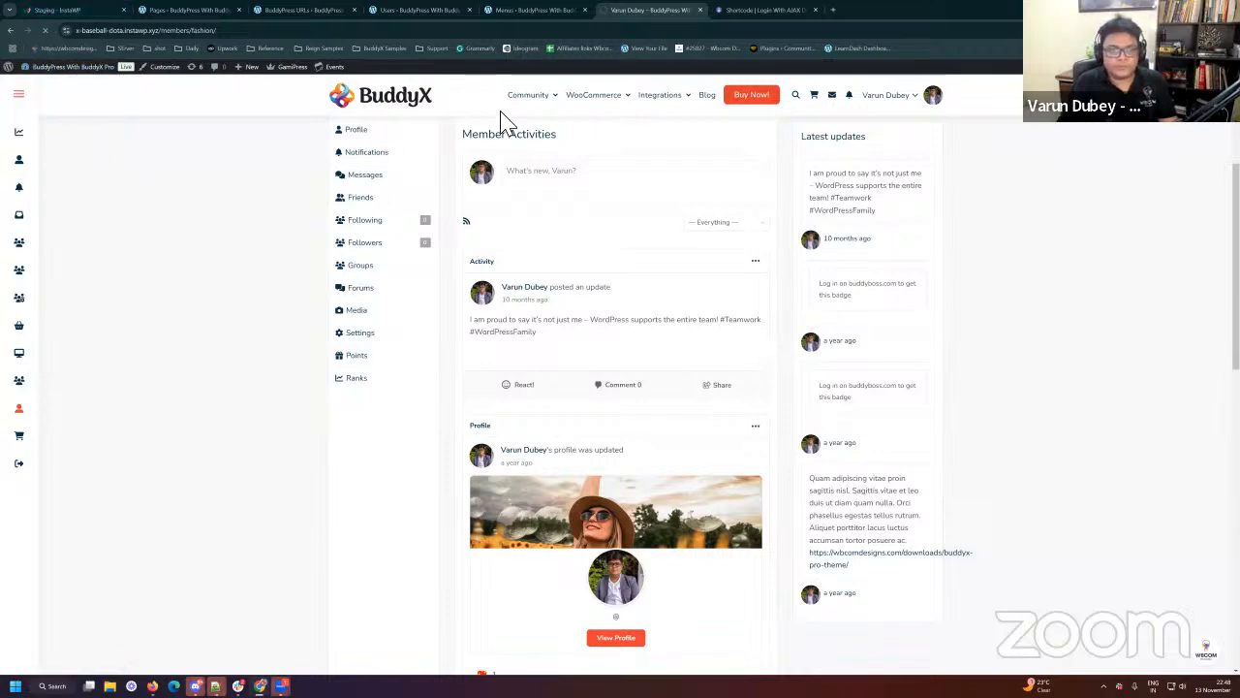
scroll(26, 527, "down", 2)
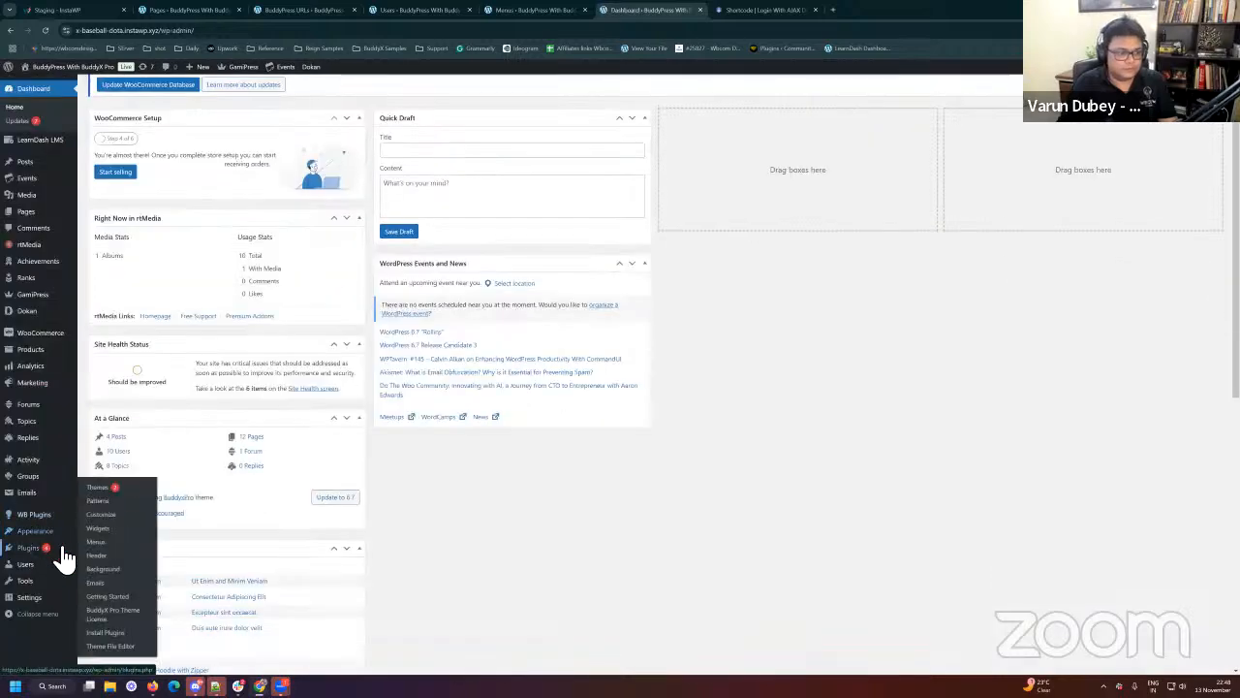
mouse_move(62, 548)
left_click(96, 561)
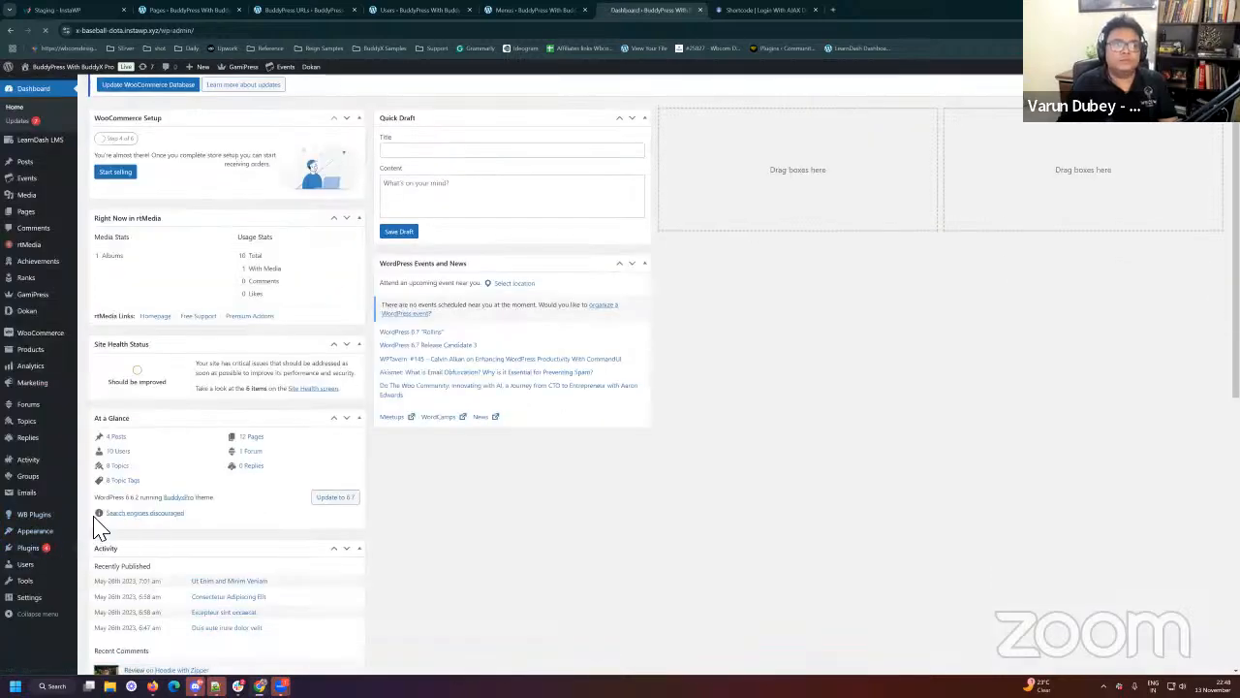
scroll(102, 528, "up", 2)
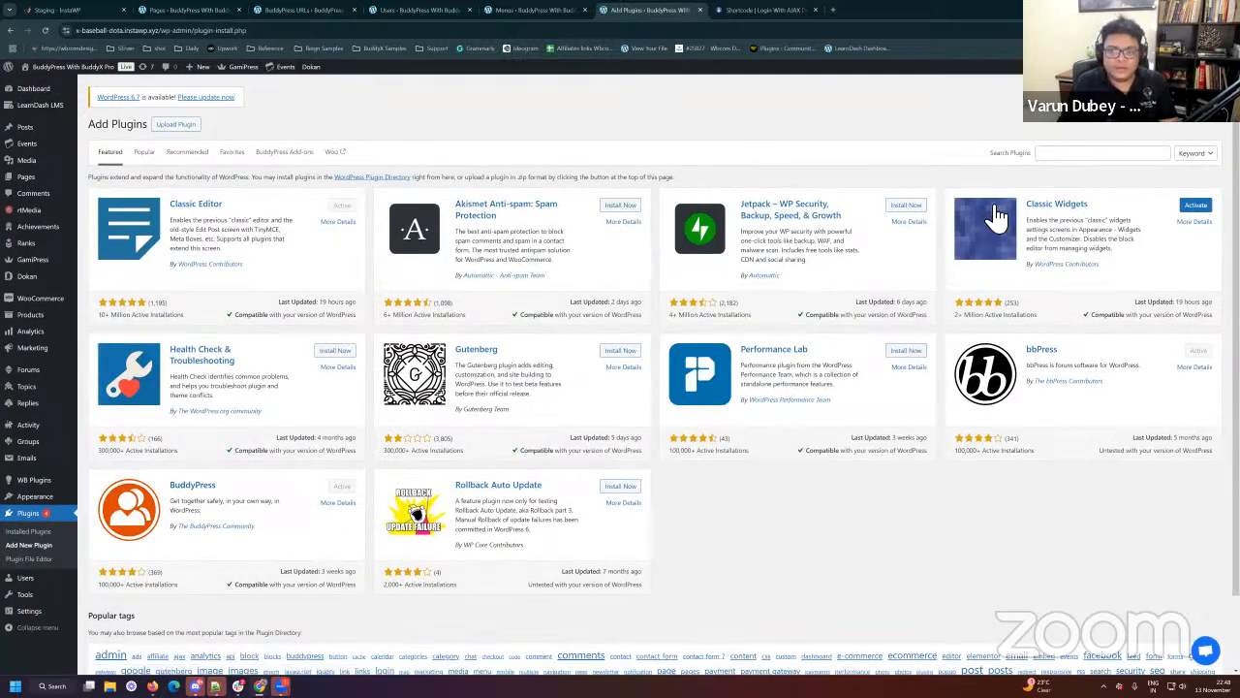
Step: Search the plugin directory for "debugging"
left_click(1077, 155)
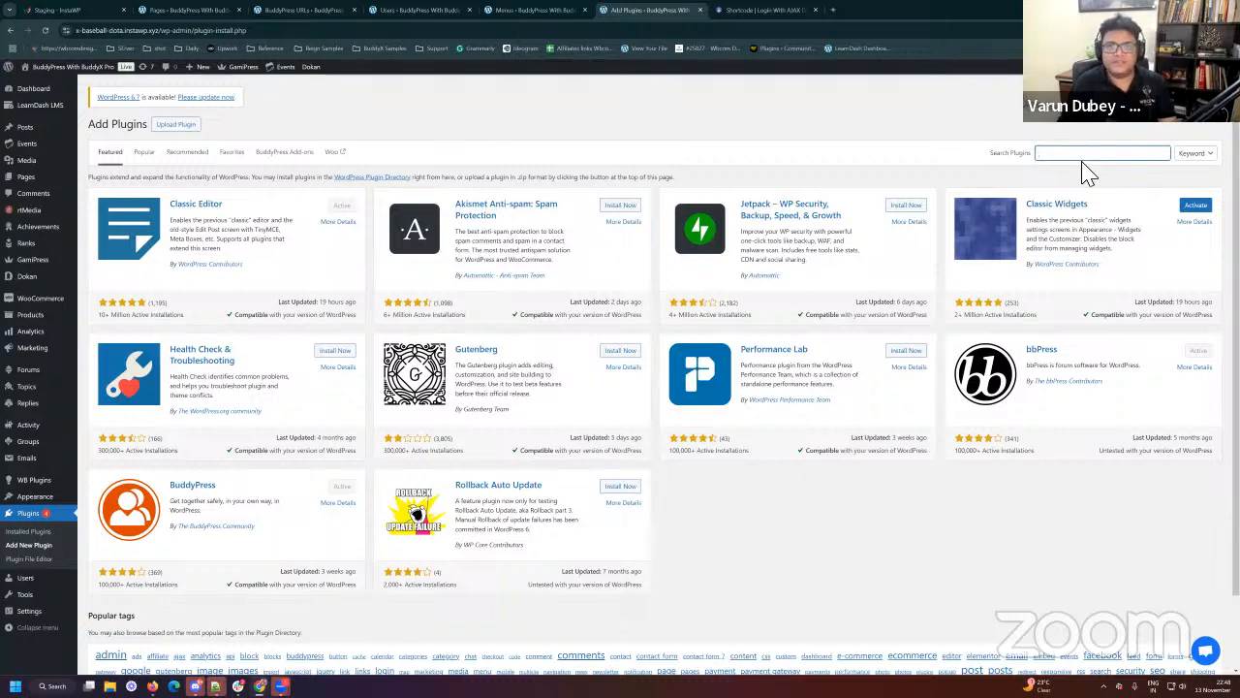
type("debugg")
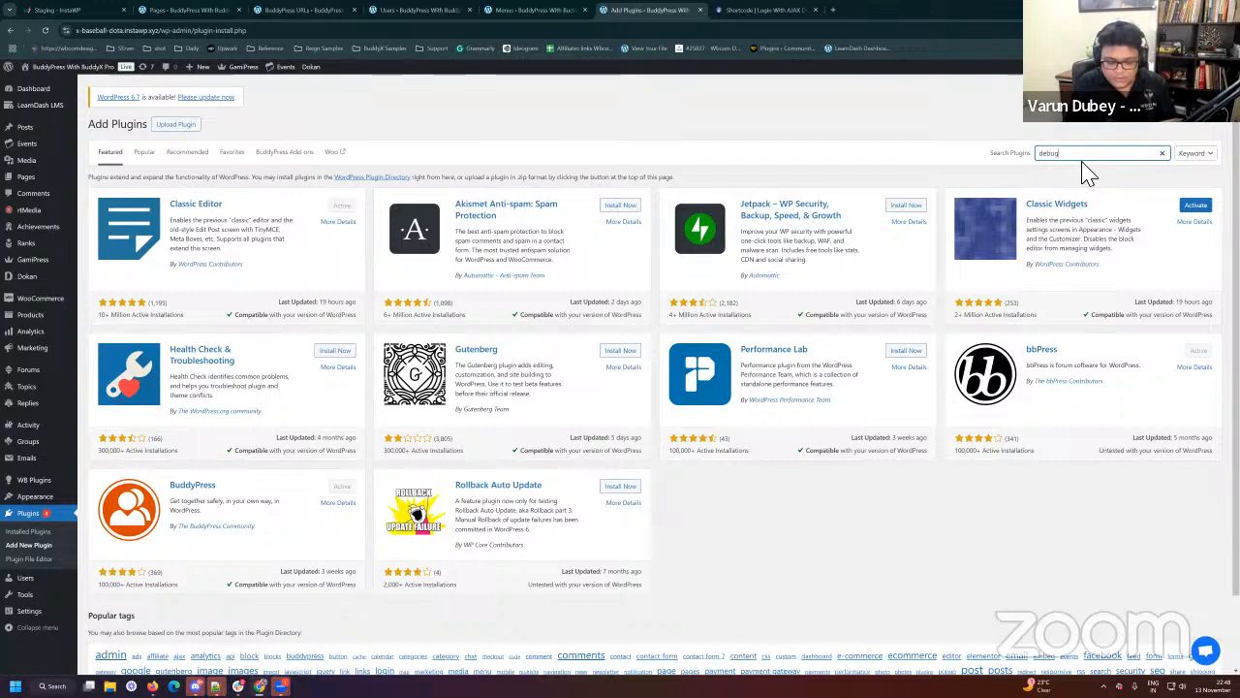
type("ing")
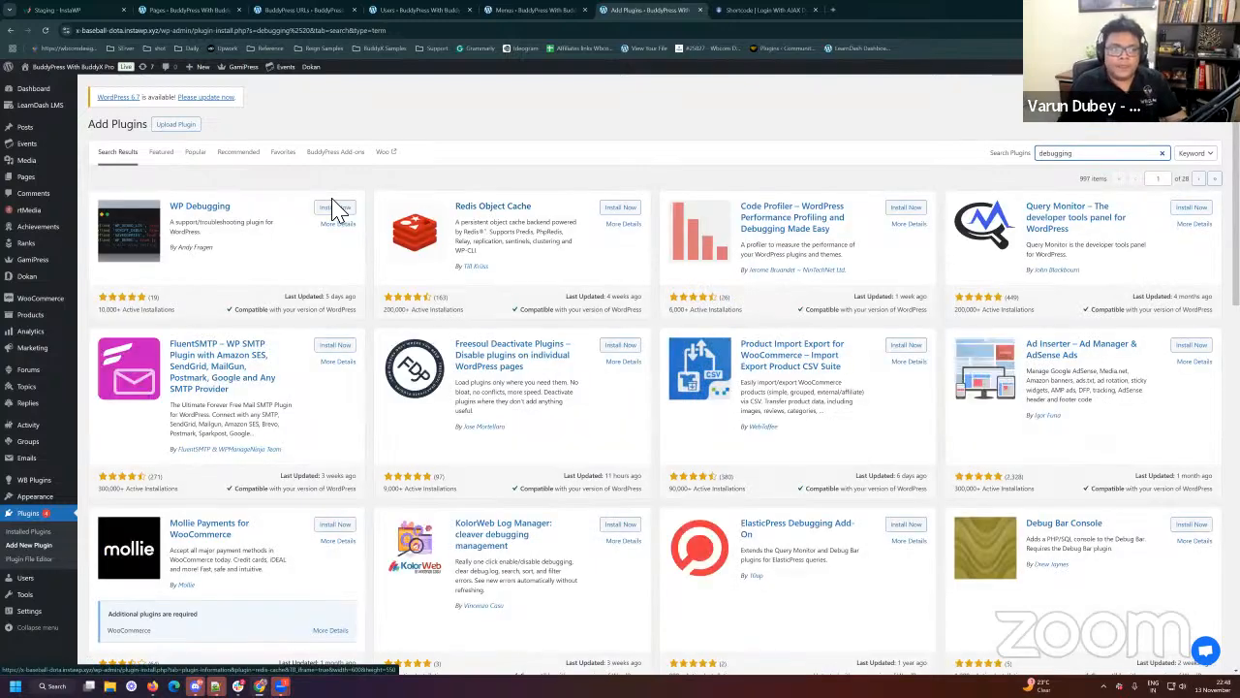
Step: Install and activate the WP Debugging plugin
left_click(336, 210)
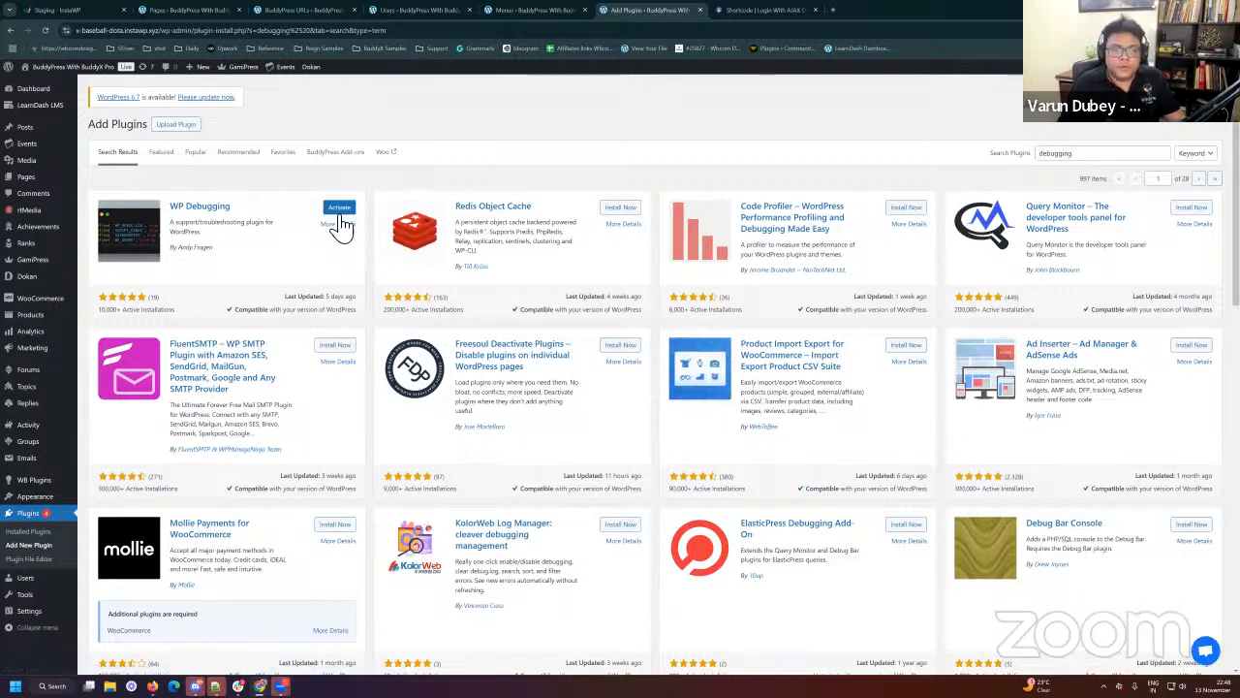
left_click(339, 212)
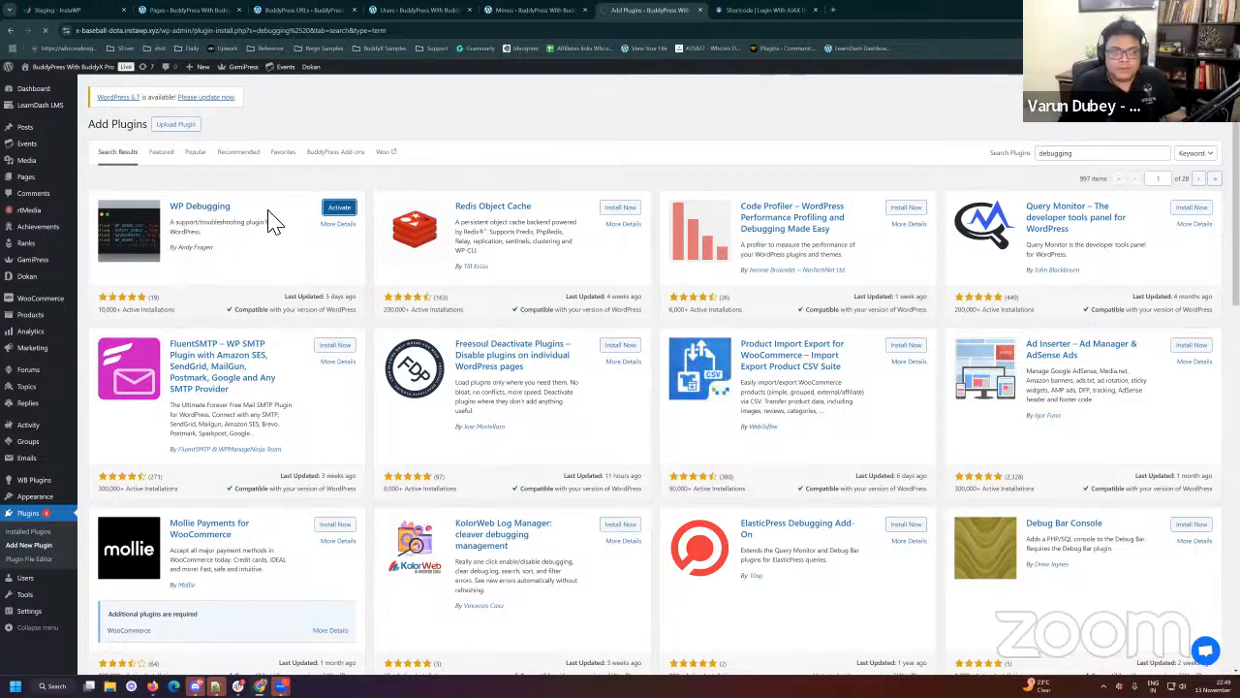
scroll(271, 416, "down", 2)
scroll(291, 368, "up", 2)
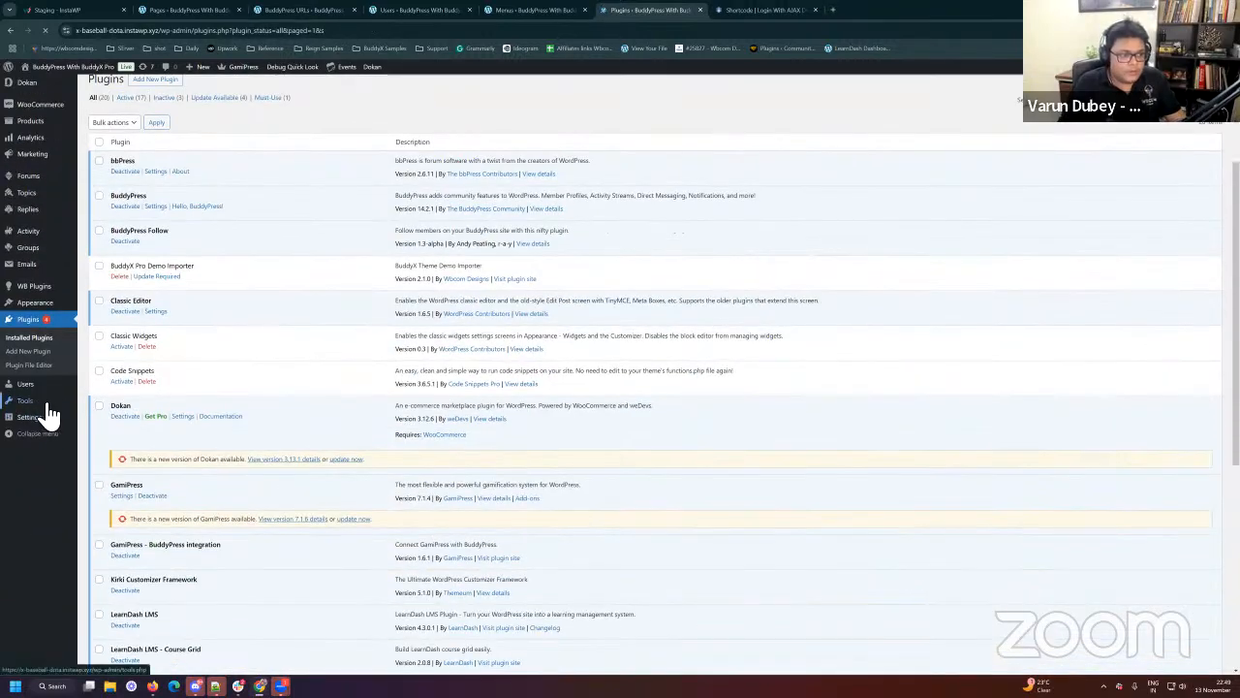
Step: In the WP Debugging tool's settings, enable the option that sets WP_DEBUG_DISPLAY to false and save the changes
mouse_move(49, 403)
left_click(114, 511)
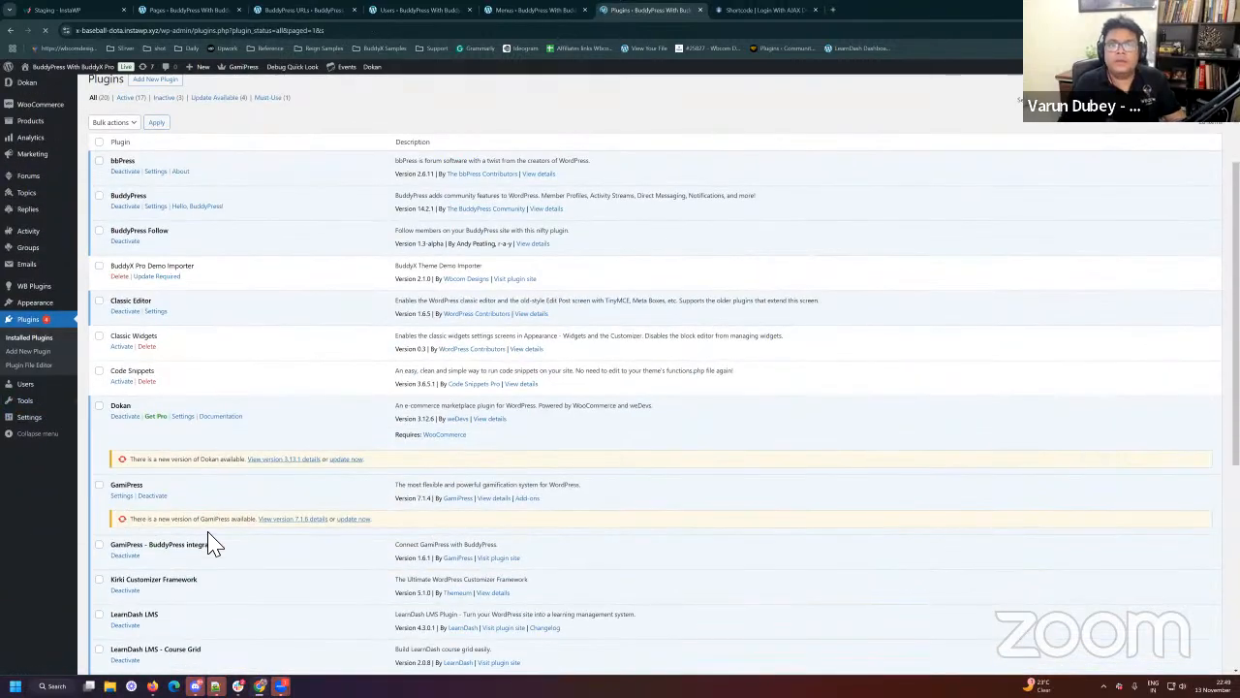
scroll(209, 531, "up", 2)
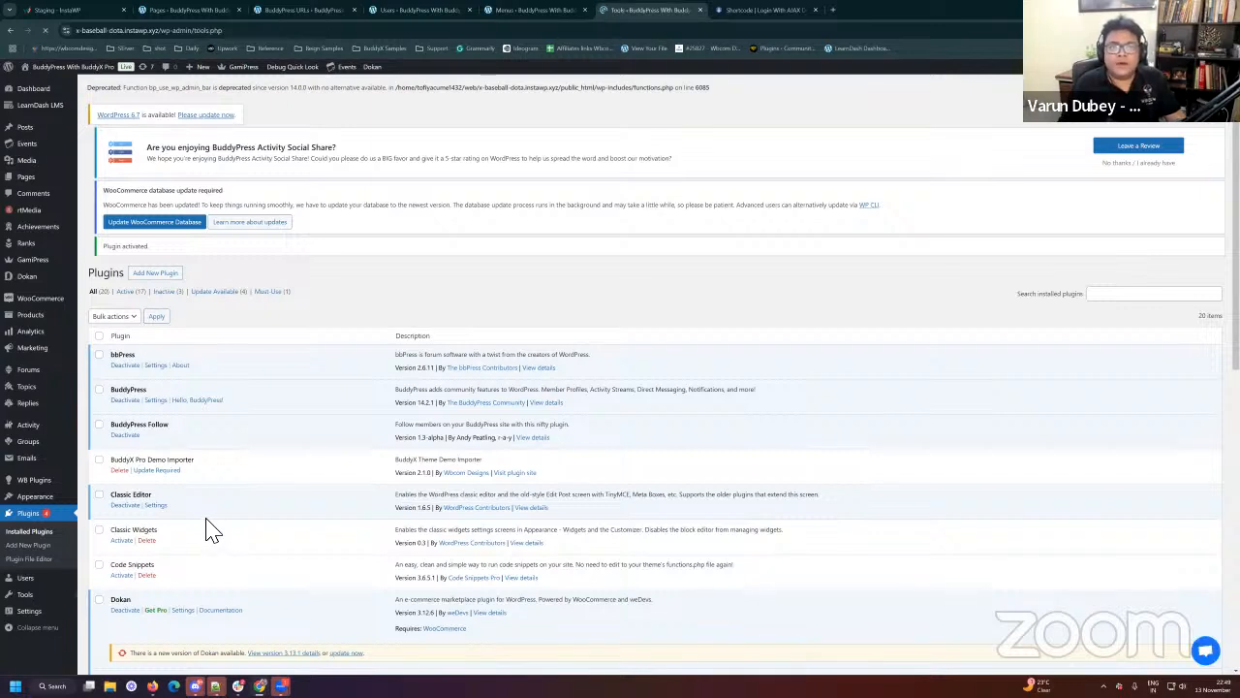
scroll(242, 572, "down", 1)
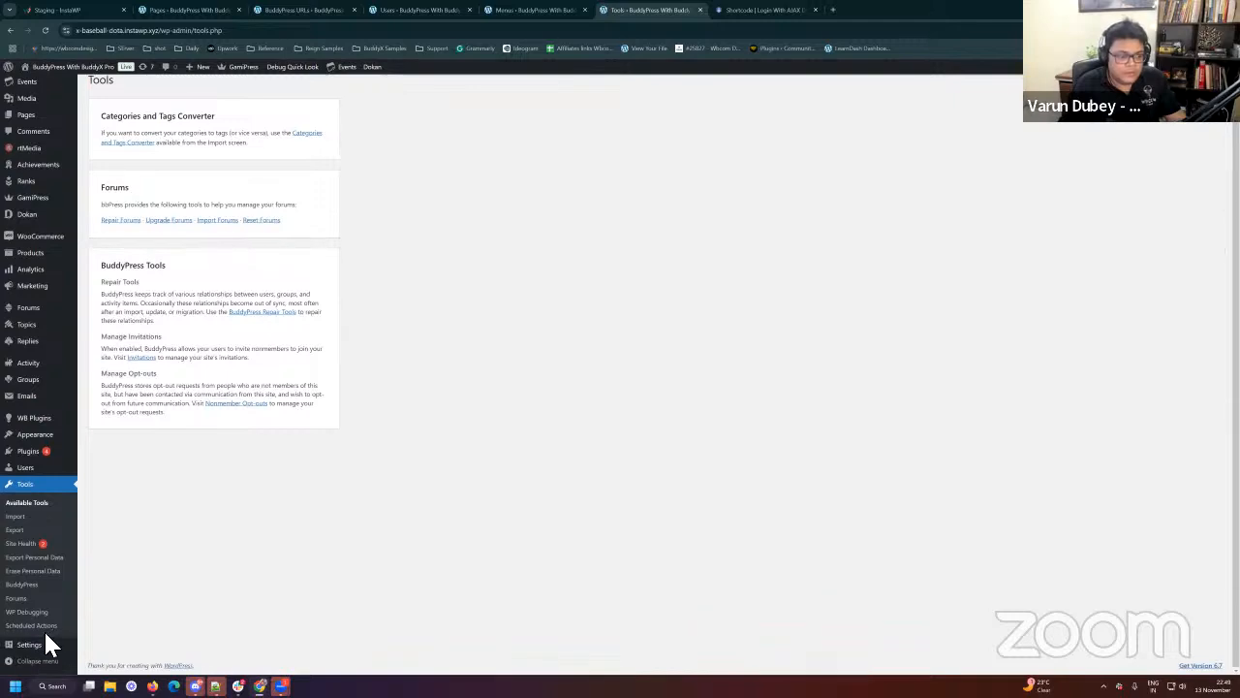
left_click(25, 611)
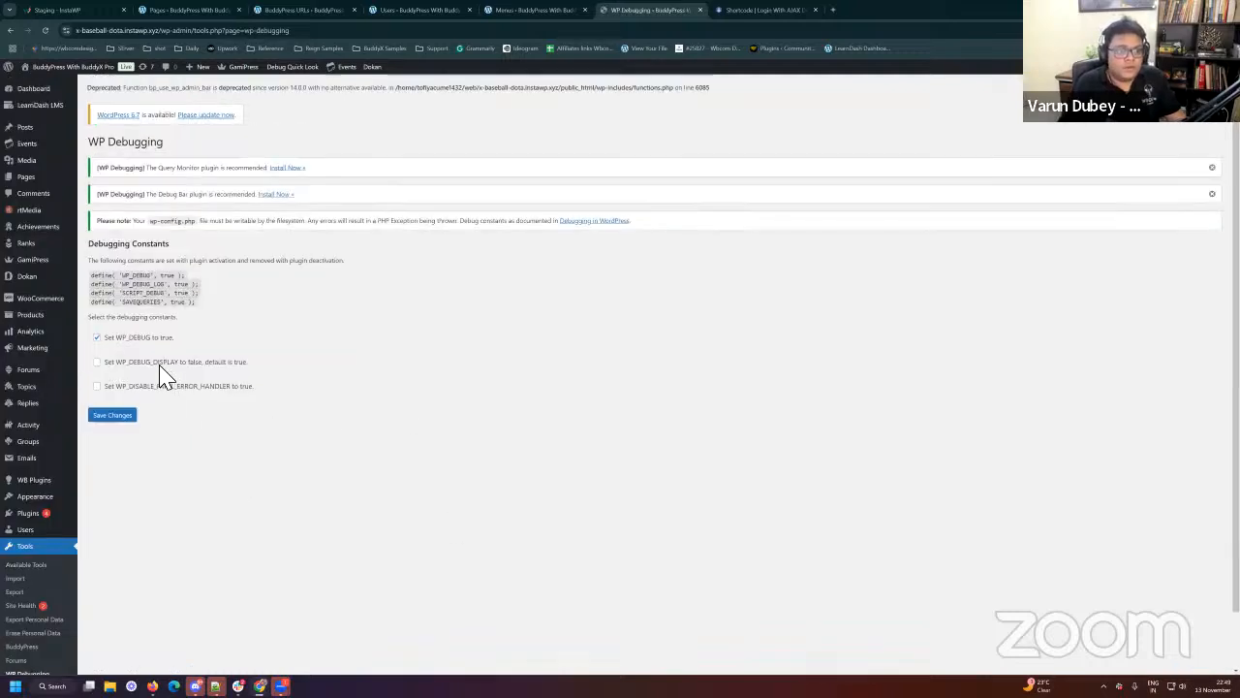
left_click(97, 364)
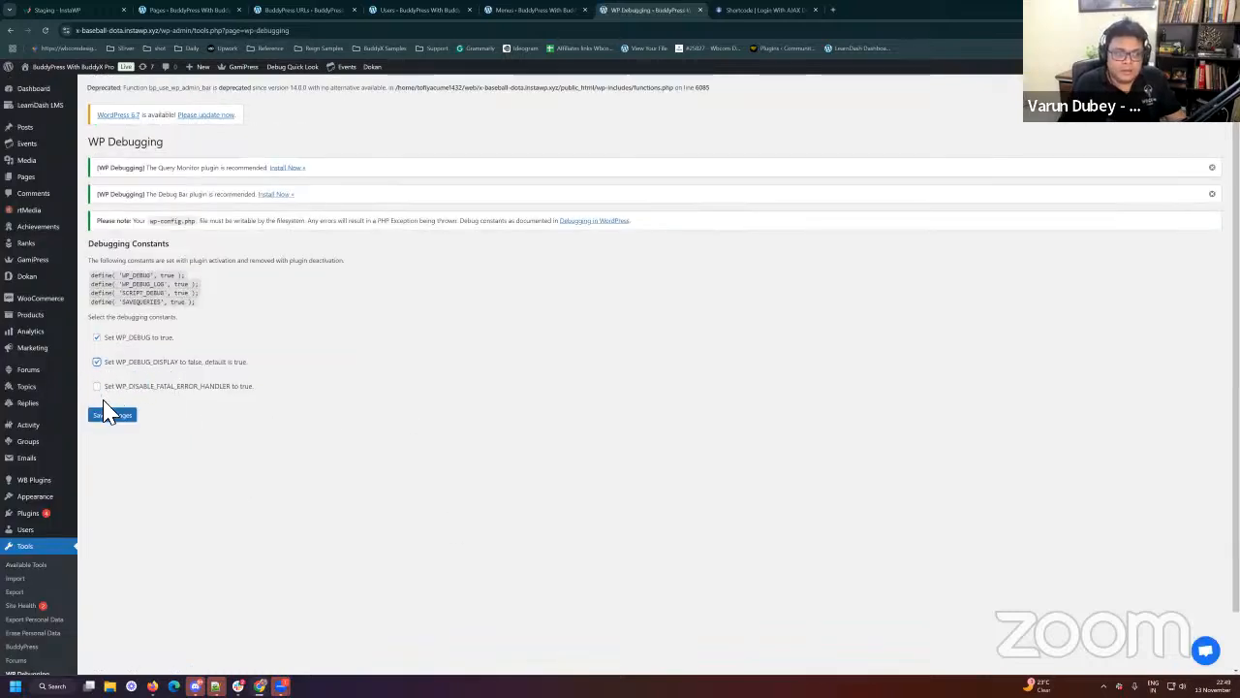
left_click(112, 417)
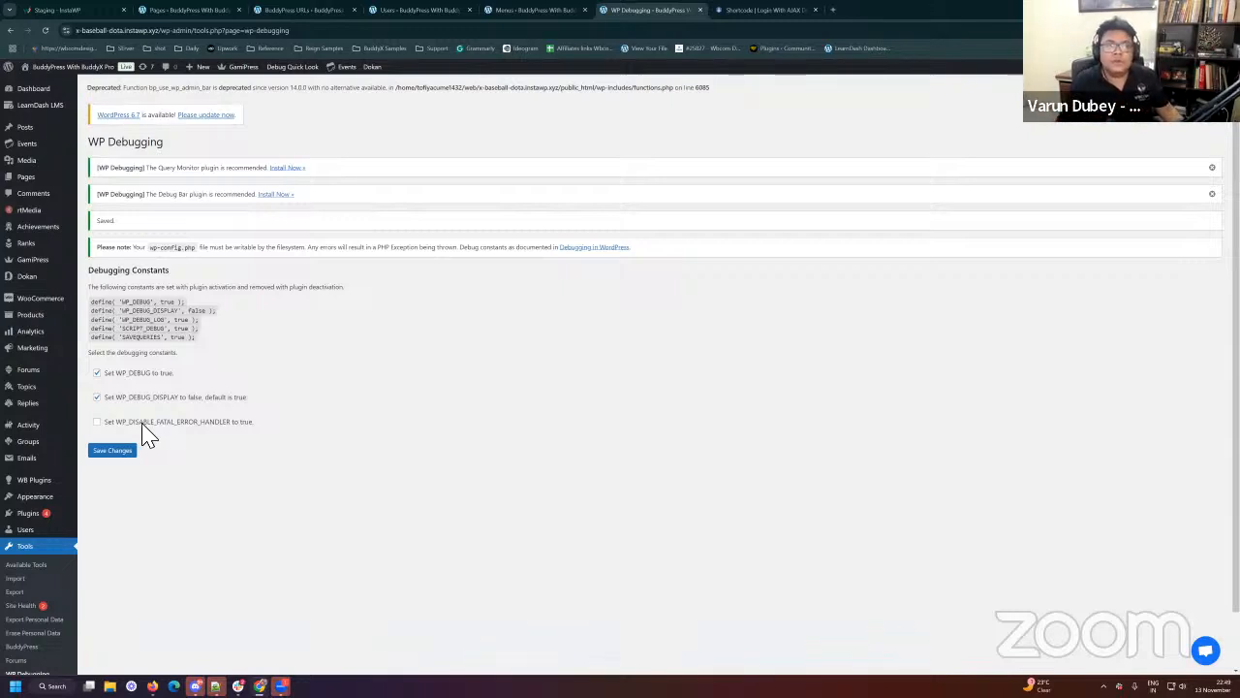
Step: Open the debug log file from Debug Quick Look in a new browser tab and switch to it
mouse_move(281, 66)
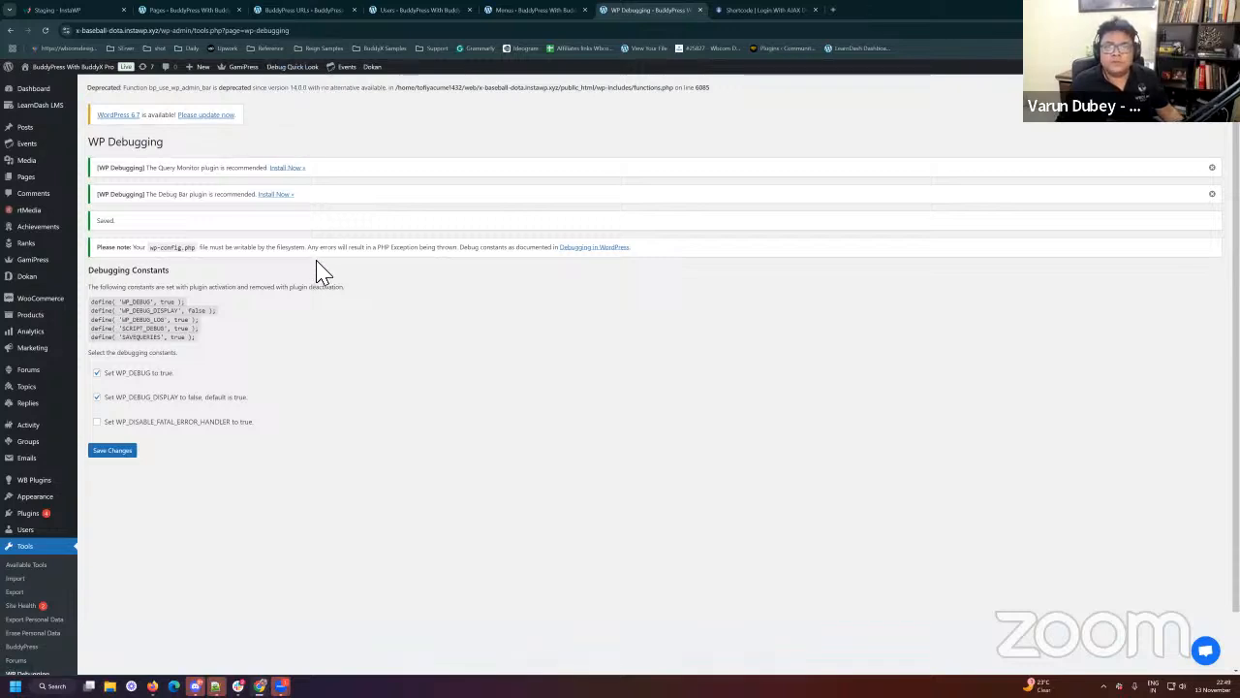
right_click(305, 96)
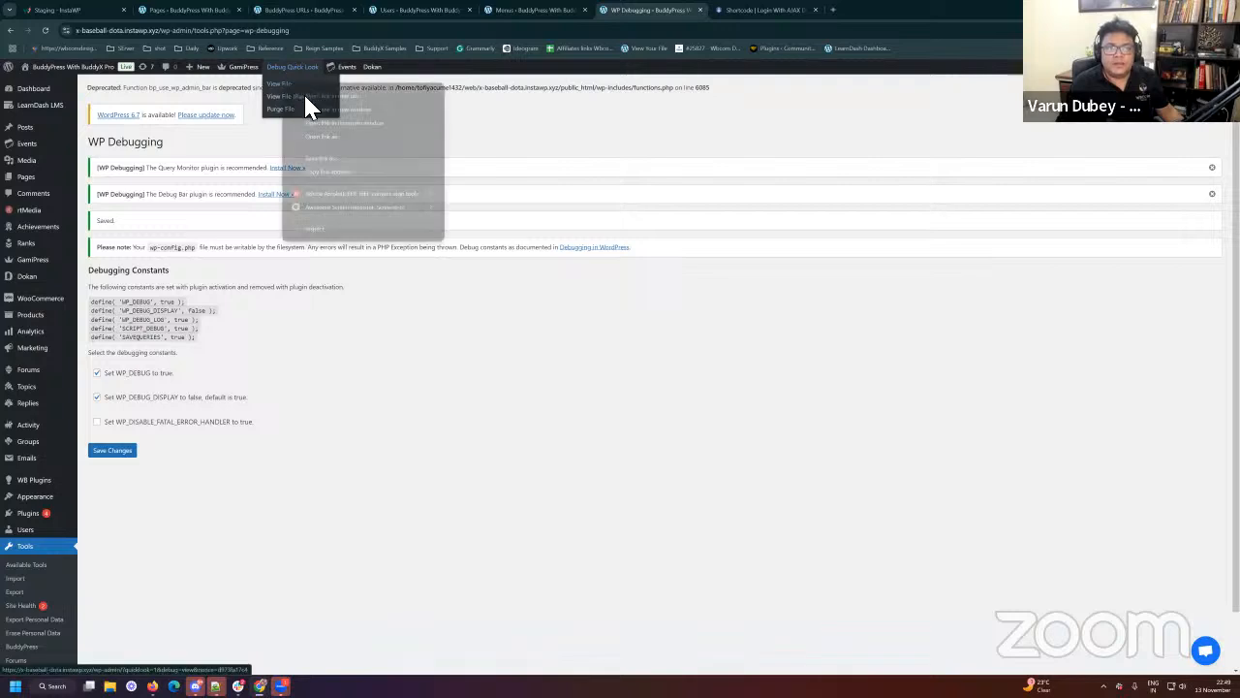
left_click(305, 96)
left_click(772, 10)
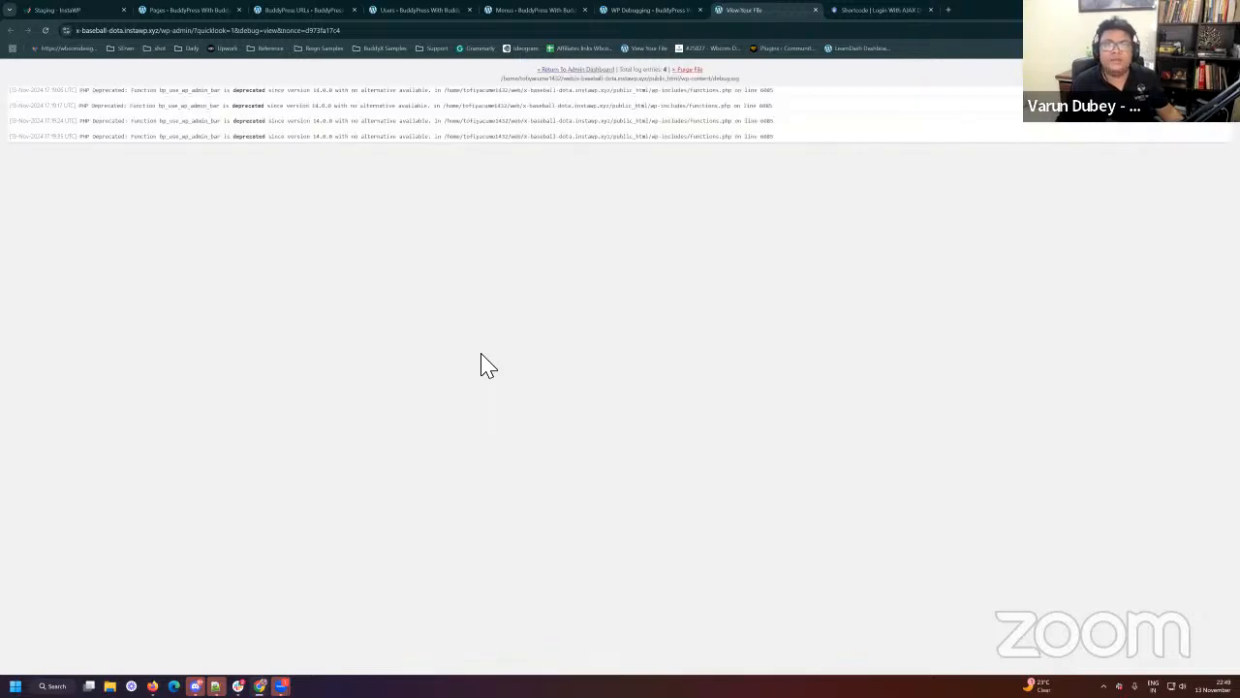
Step: Highlight the PHP deprecation entries in the debug log to review them, and return to the WP Debugging browser tab
left_click_drag(798, 147, 8, 97)
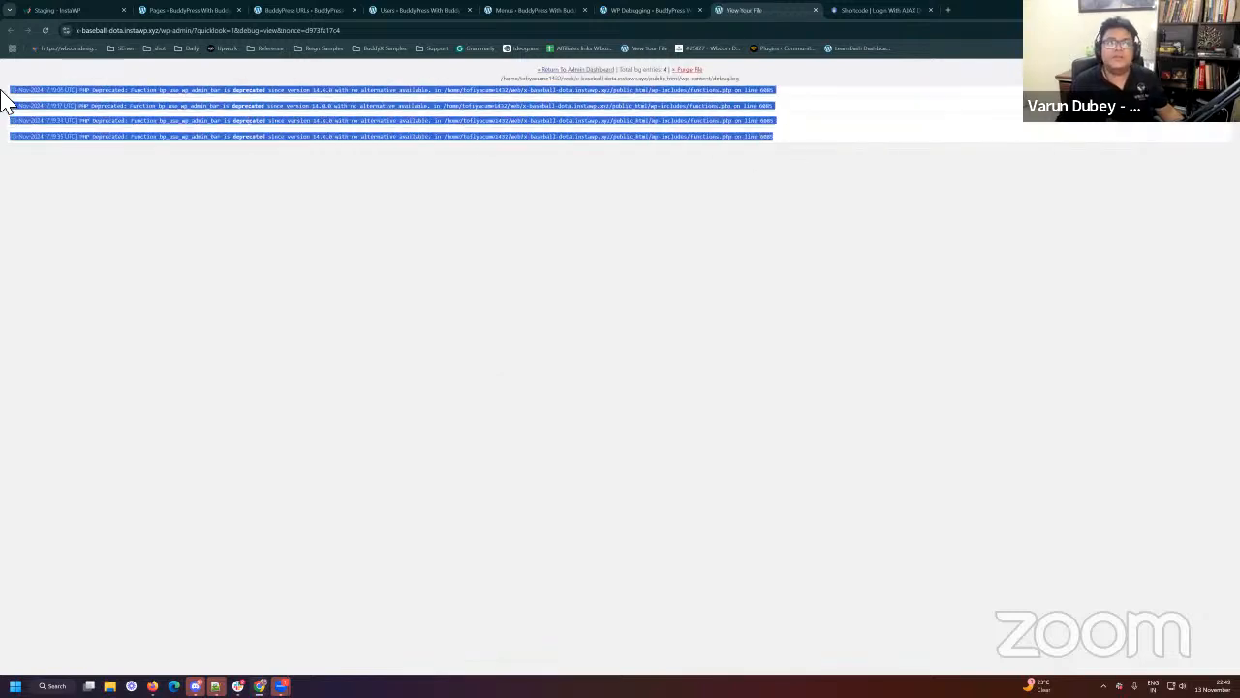
left_click(793, 119)
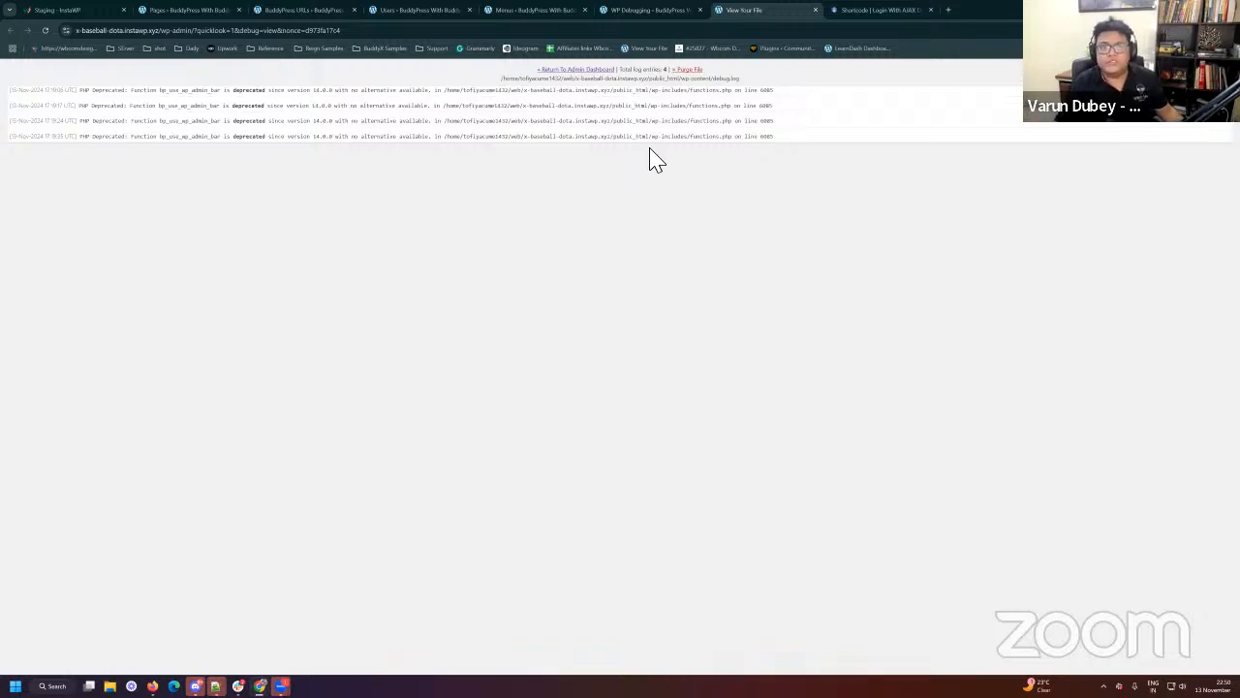
left_click_drag(797, 136, 14, 144)
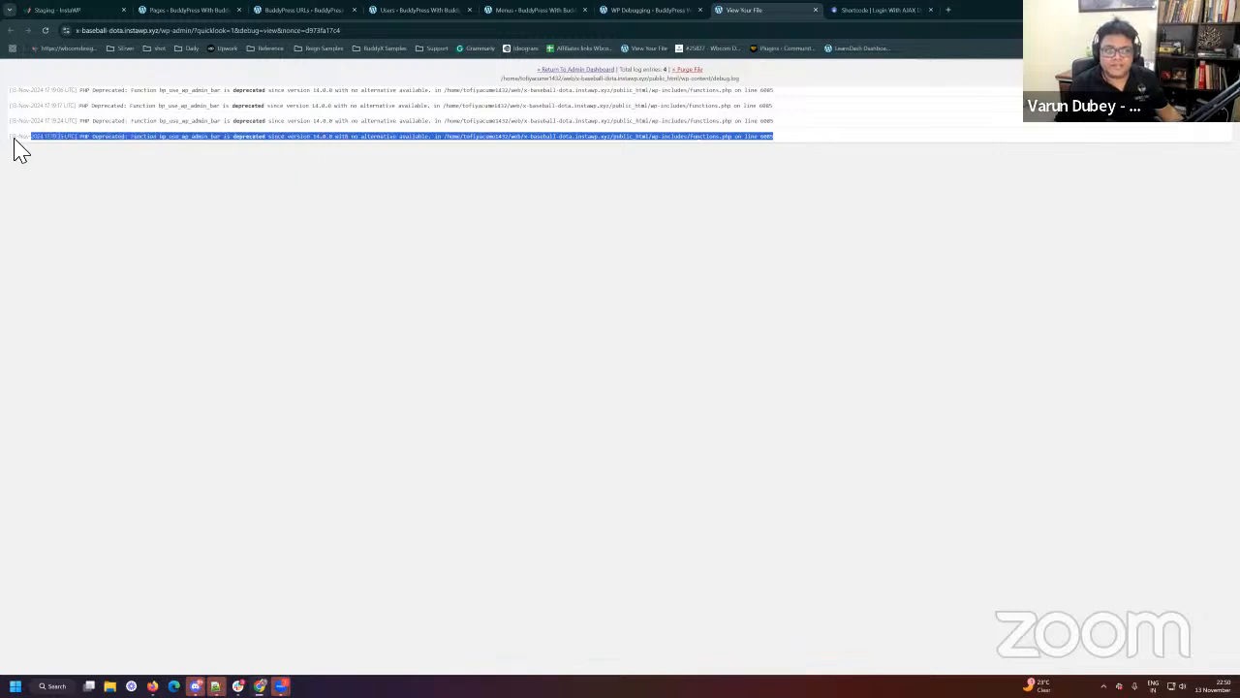
left_click(665, 10)
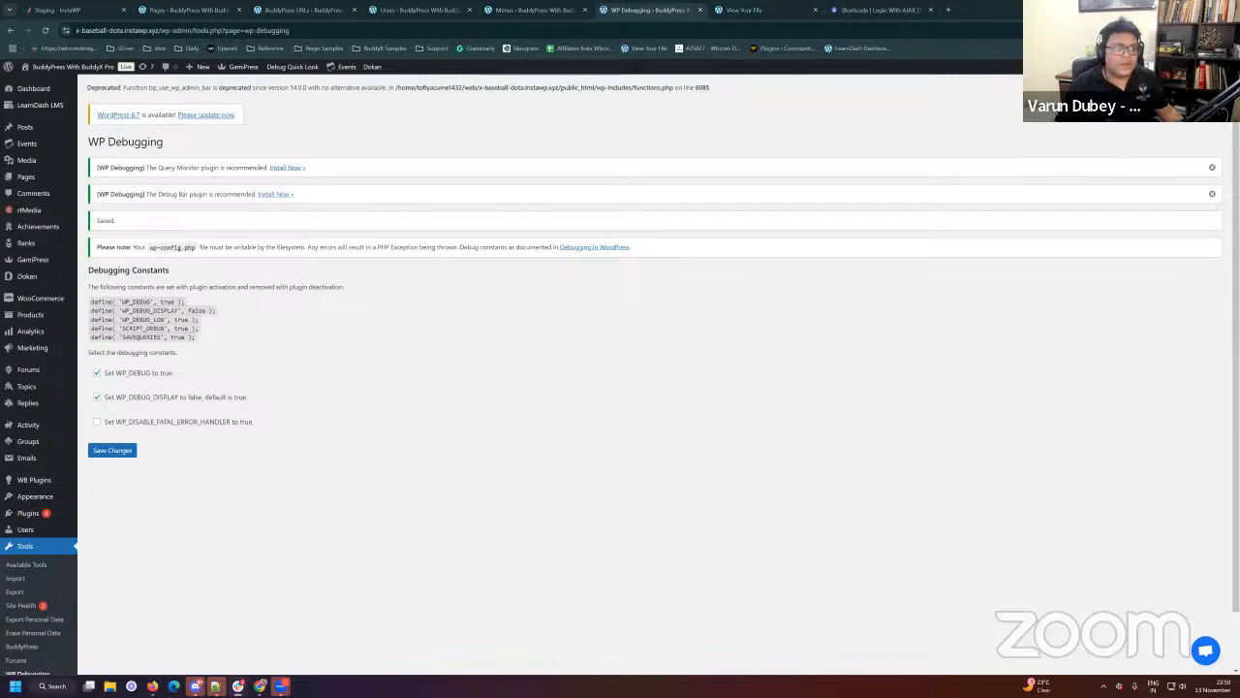
Step: Review the debugging constants and save the WP Debugging settings again with the WP_DEBUG and WP_DEBUG_DISPLAY options enabled
scroll(193, 374, "down", 1)
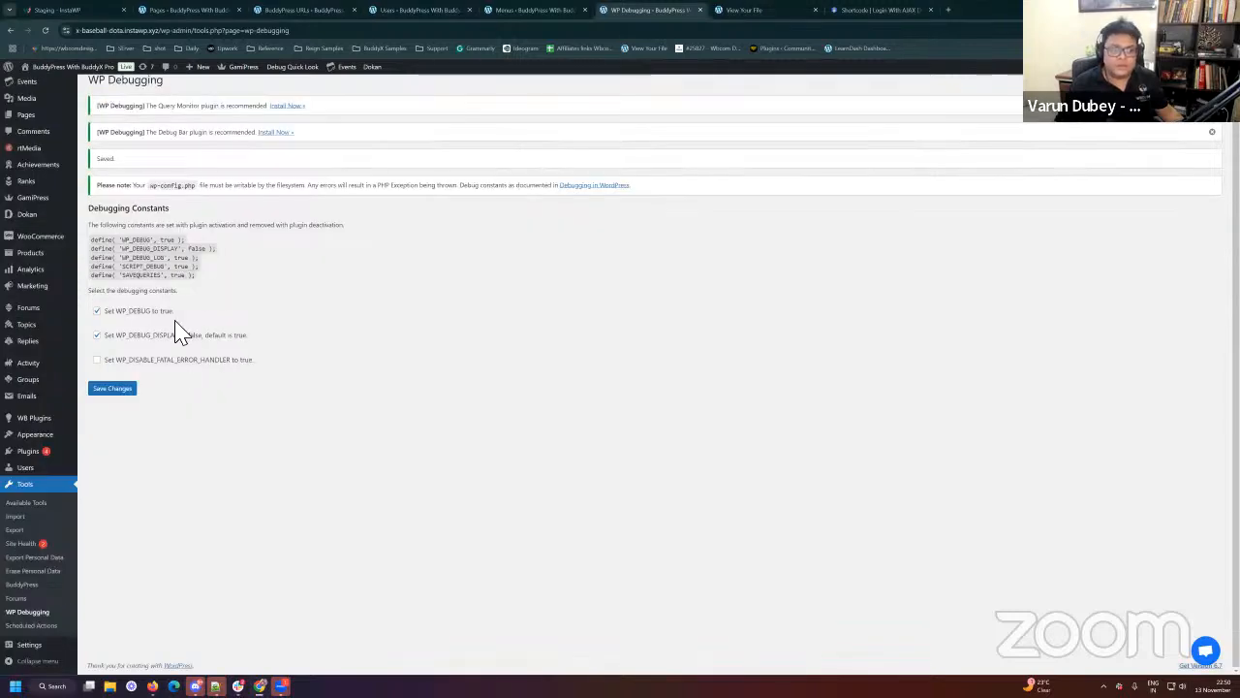
scroll(235, 216, "up", 1)
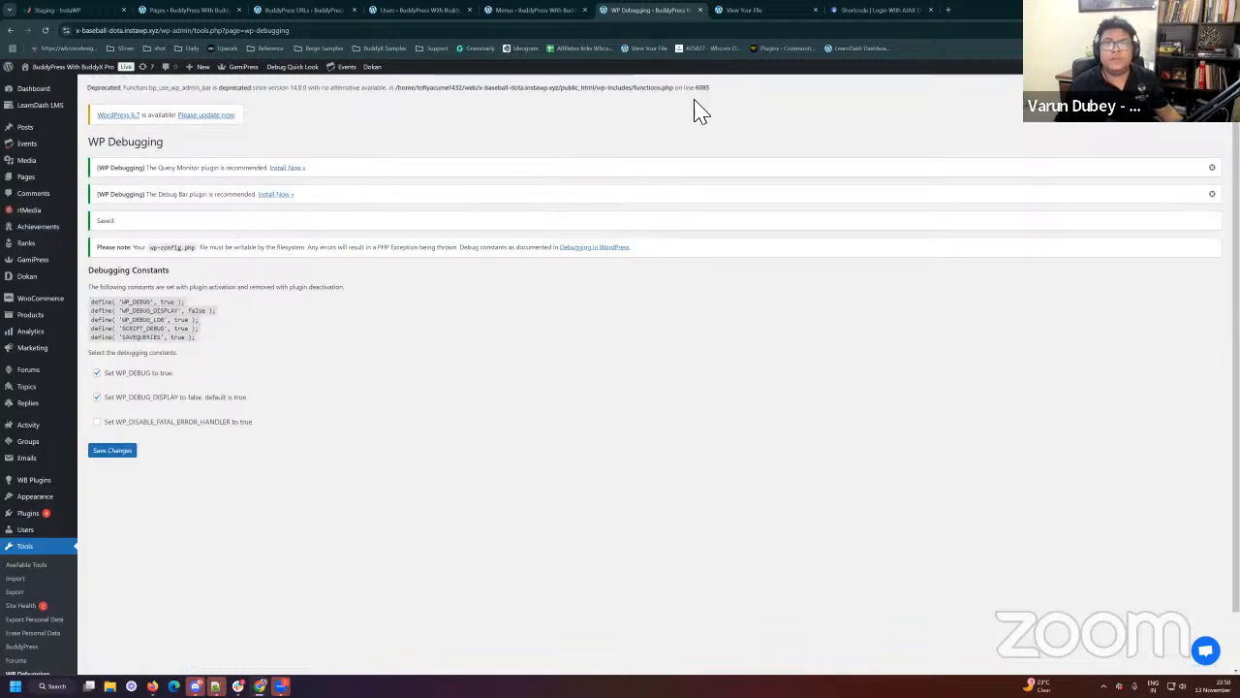
left_click(113, 449)
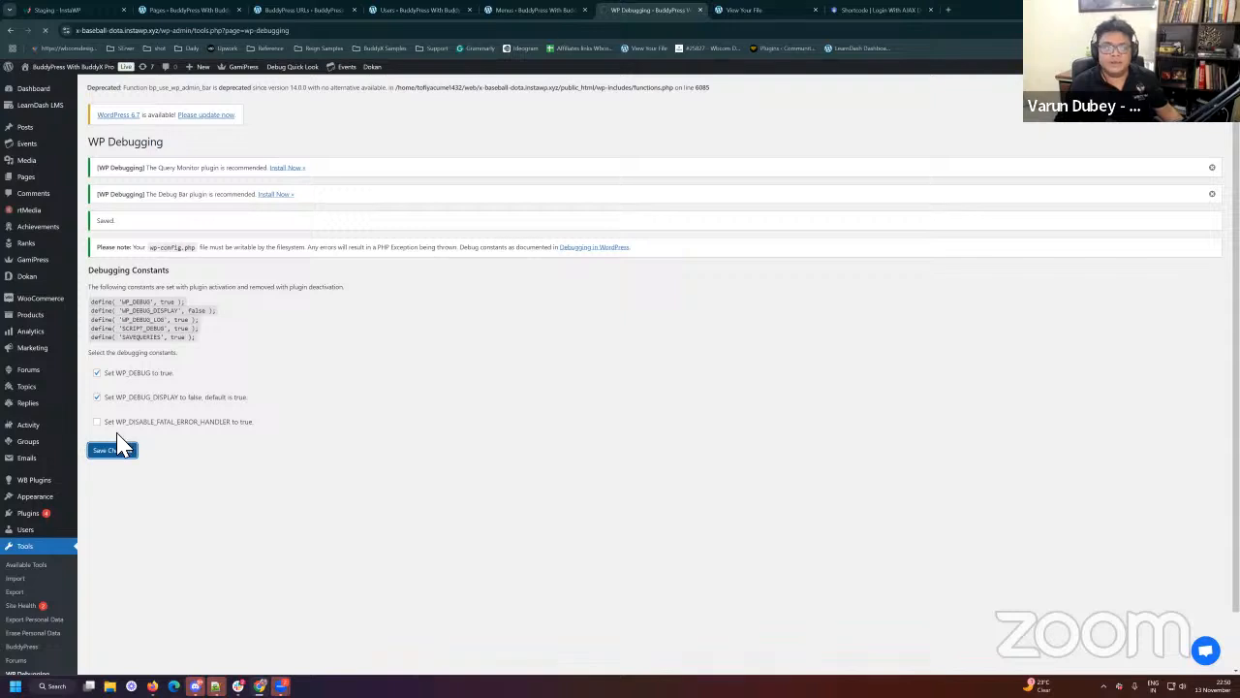
Step: Open the list of installed plugins and look through its entries
scroll(64, 486, "down", 2)
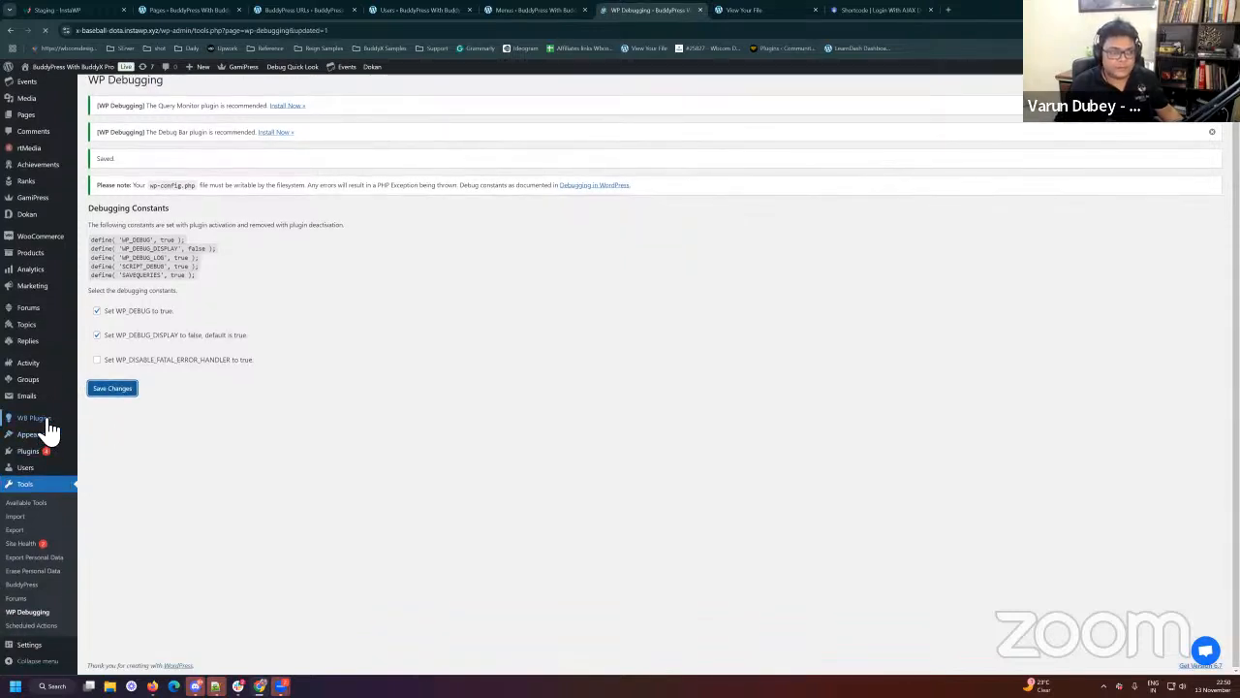
mouse_move(39, 513)
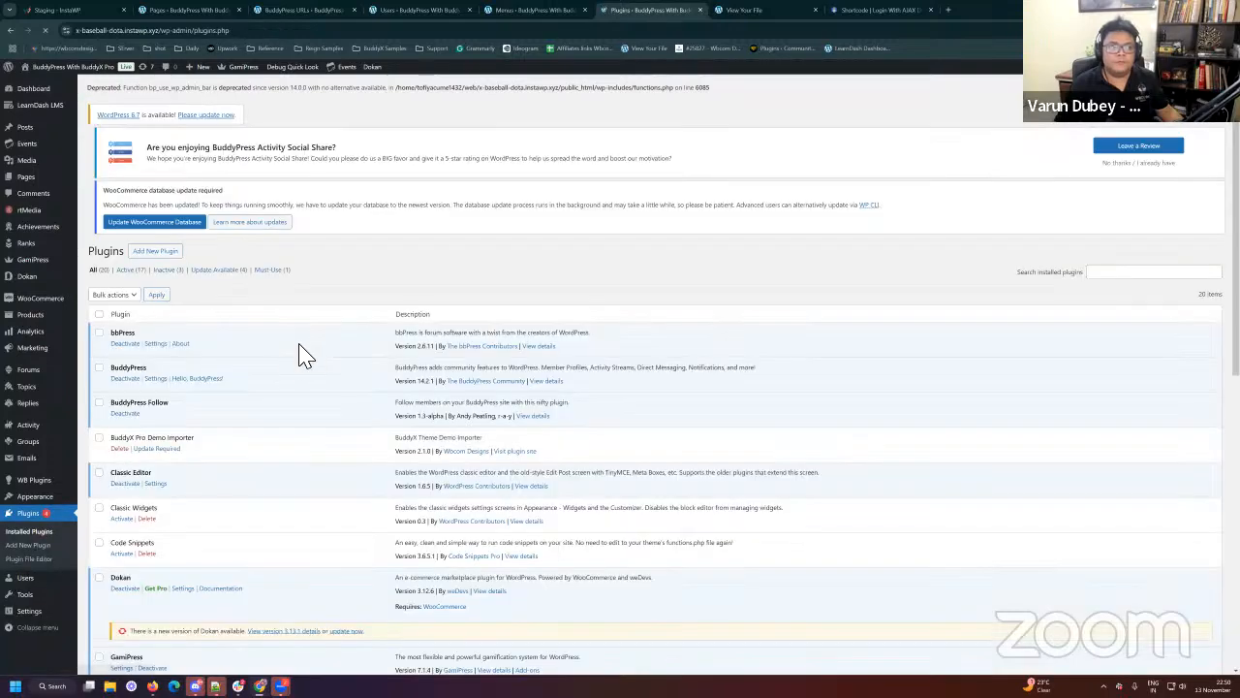
scroll(175, 419, "down", 6)
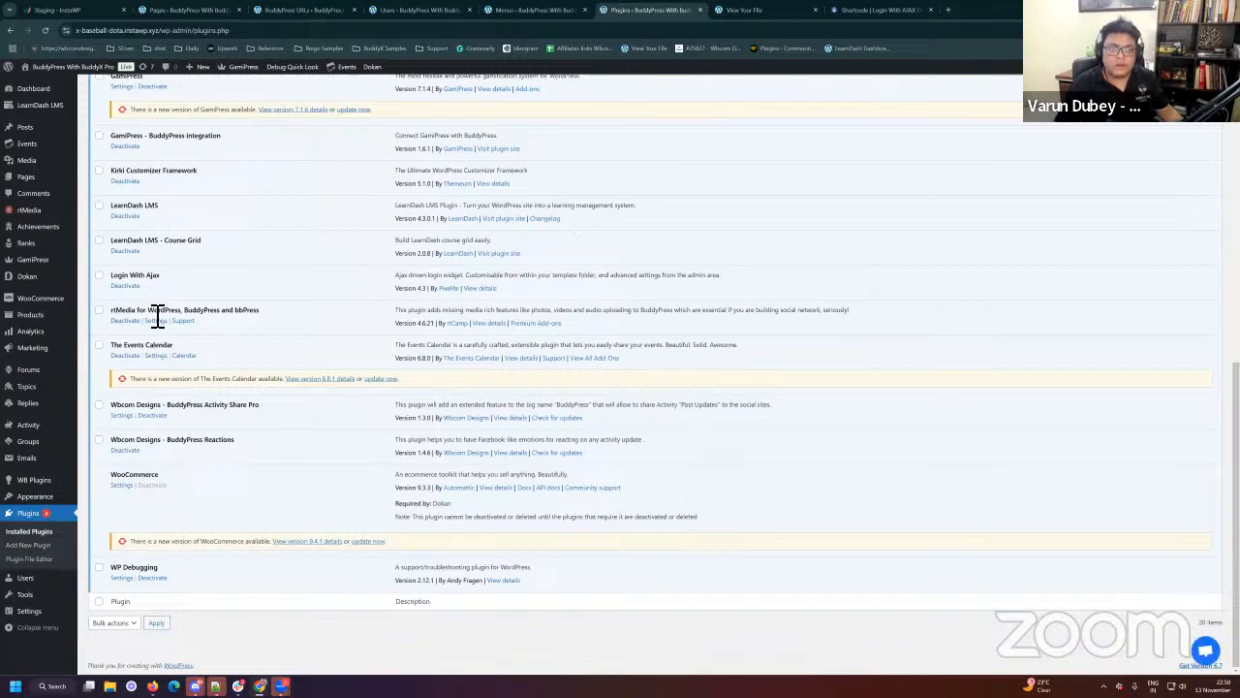
scroll(153, 358, "up", 2)
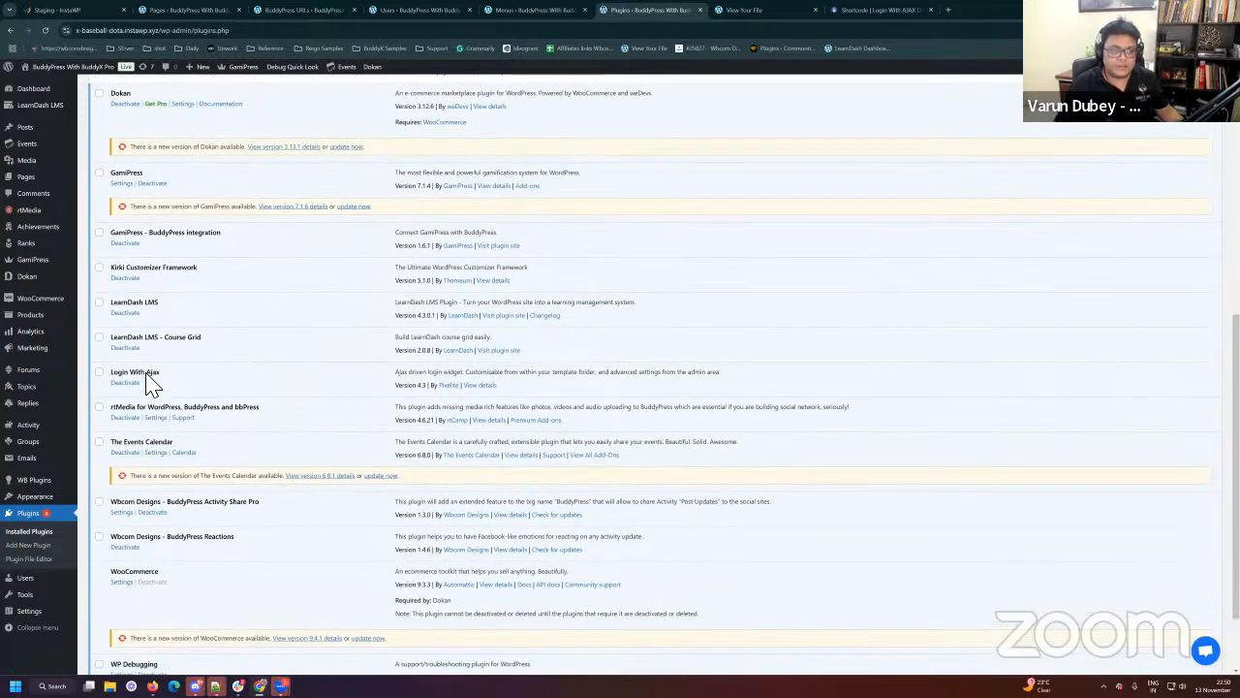
scroll(150, 384, "up", 4)
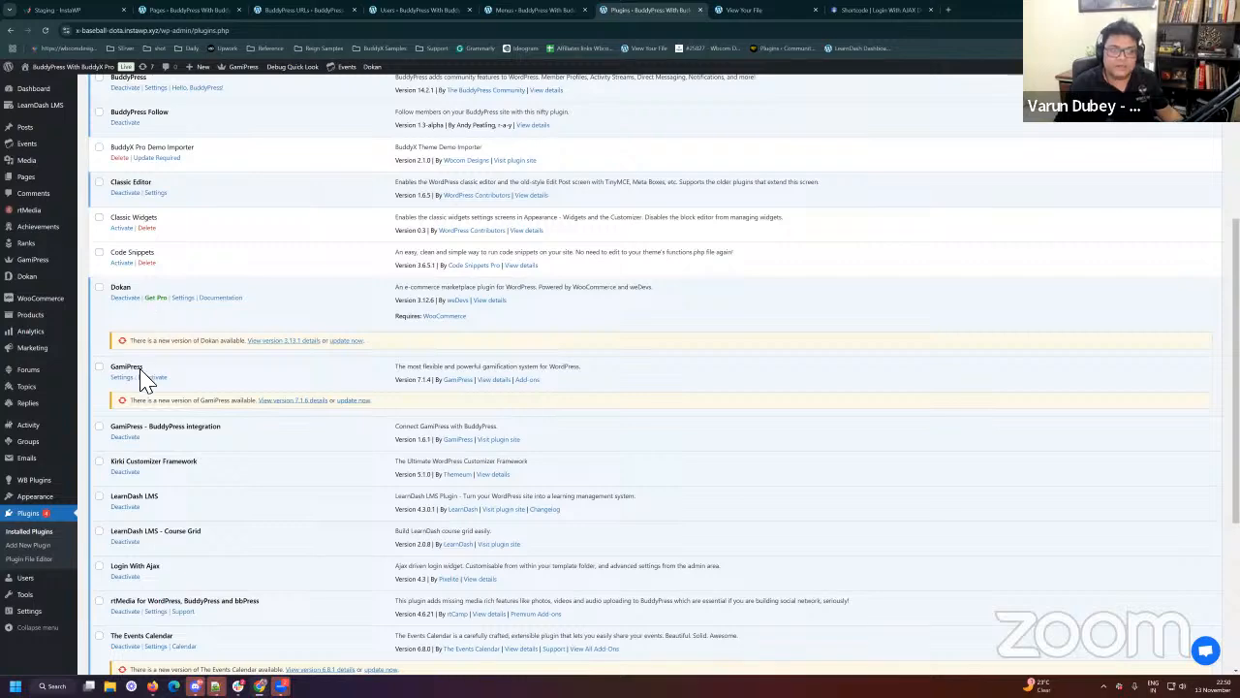
scroll(300, 270, "up", 6)
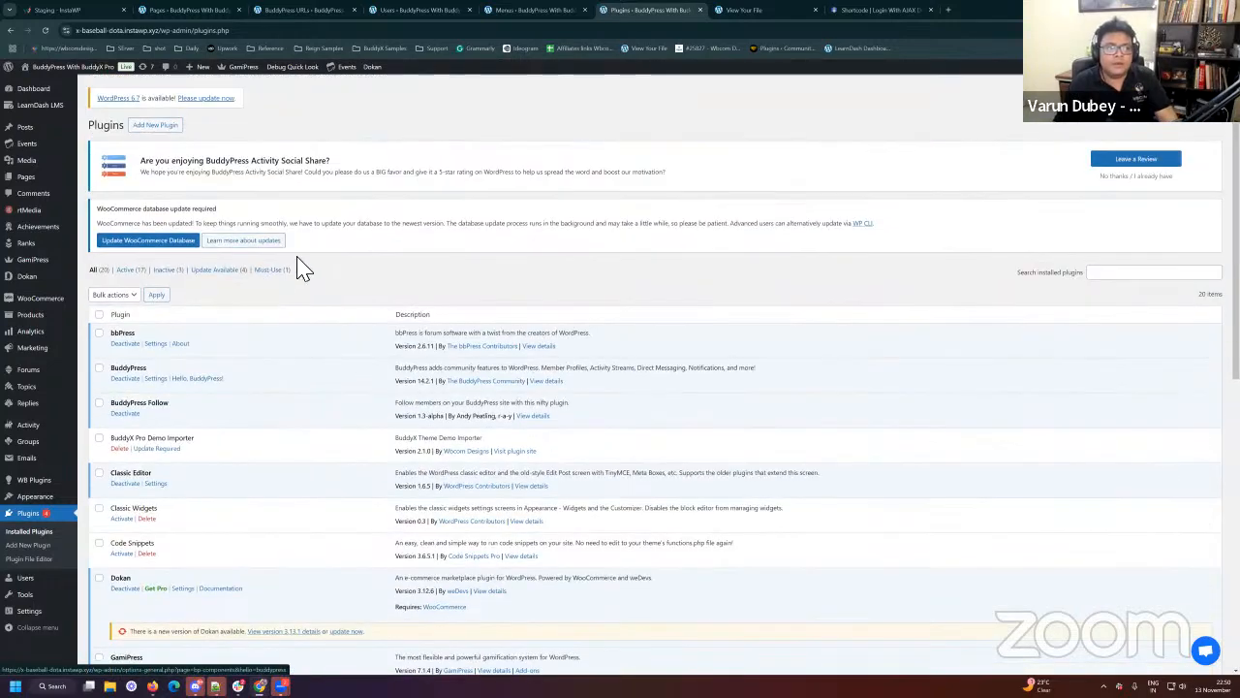
Step: Open the page for adding plugins and search the plugin directory for "query monitor"
left_click(158, 127)
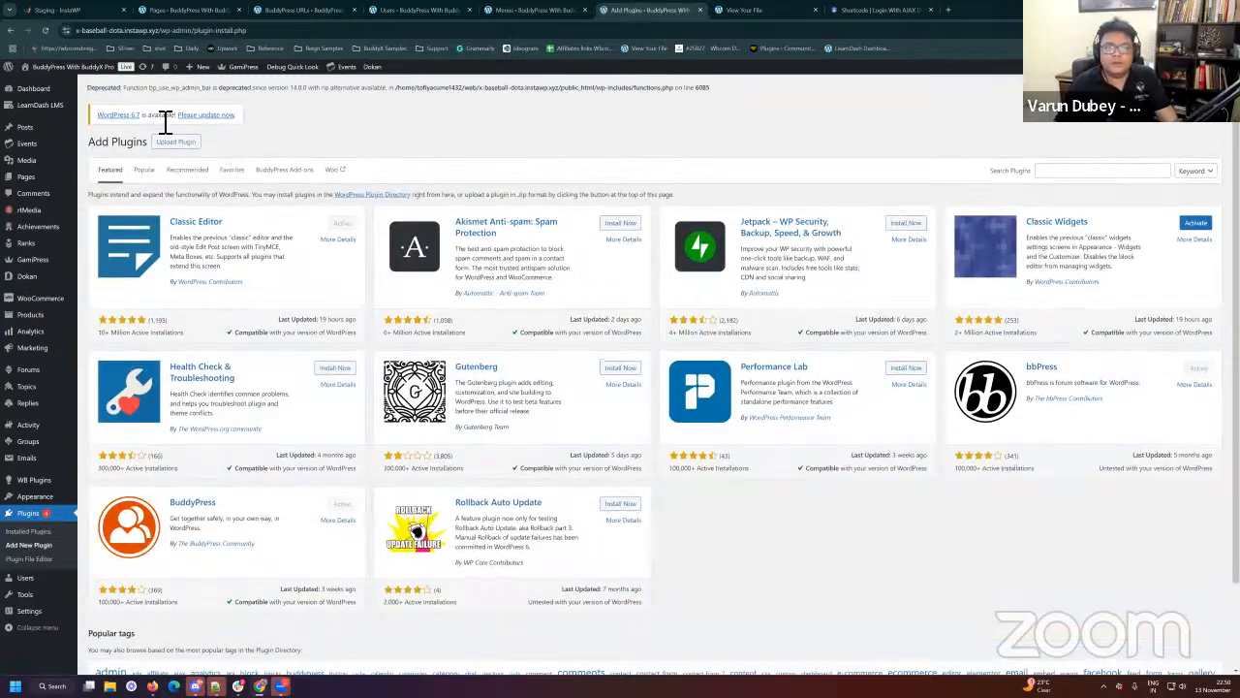
left_click(1134, 171)
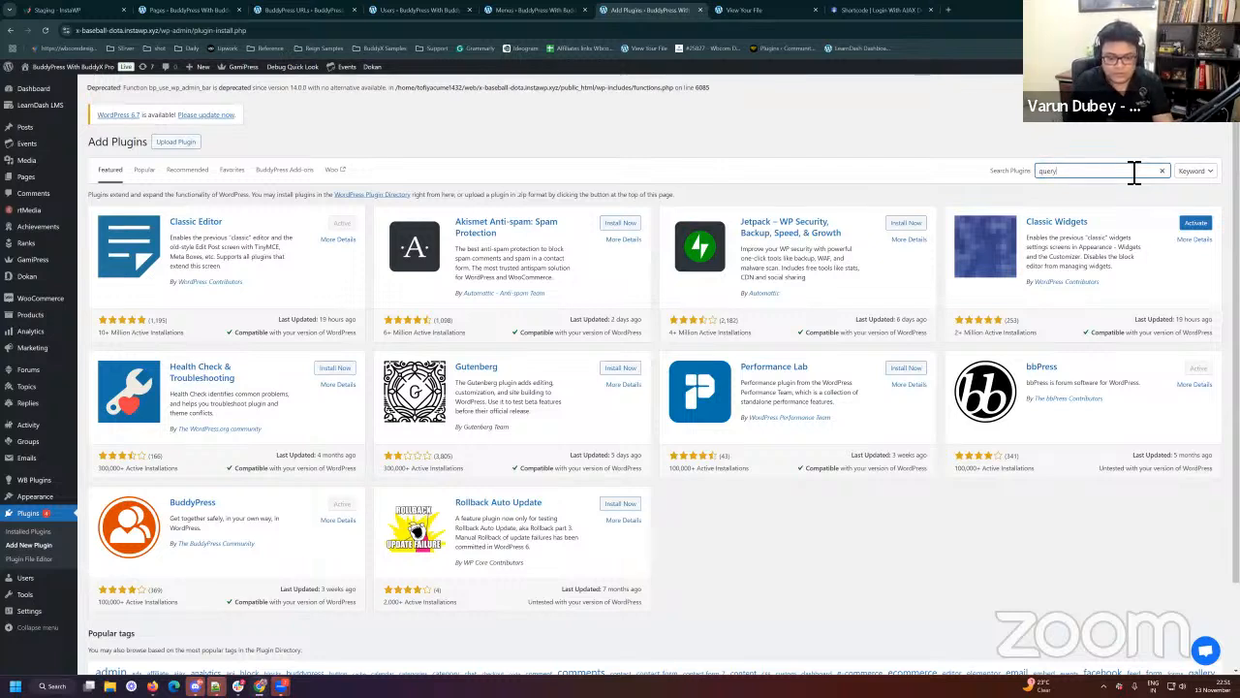
type("query monitor")
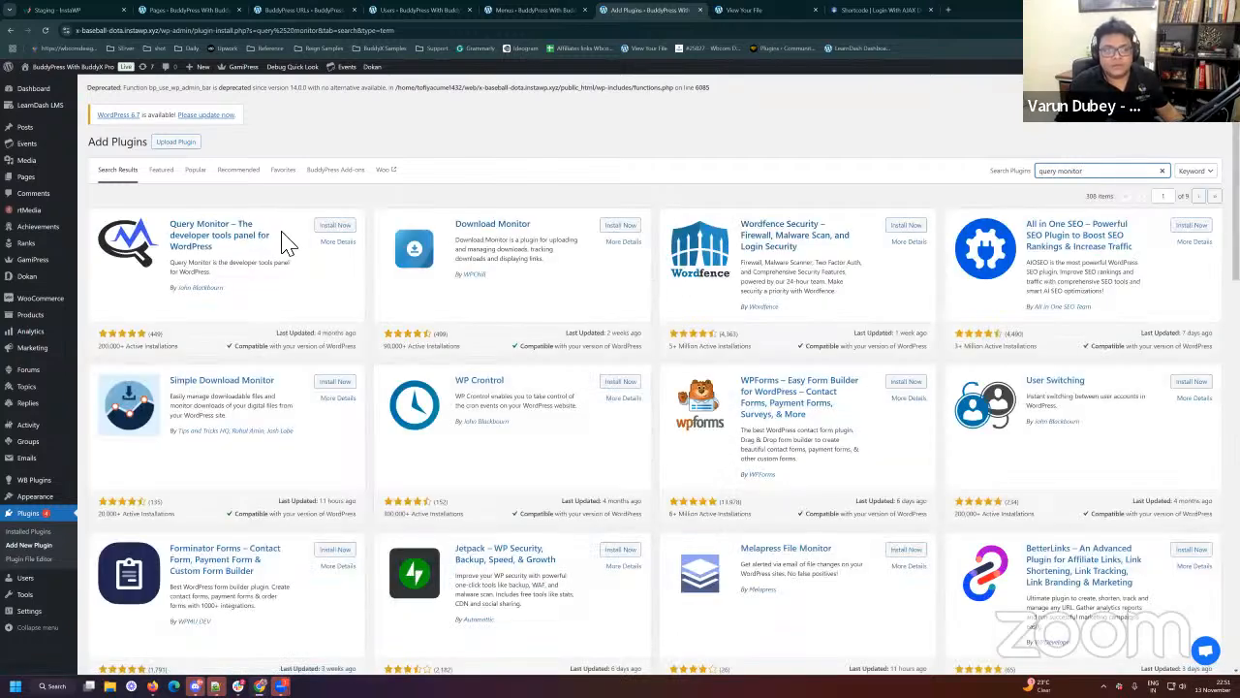
Step: Return to the installed plugins list and deactivate the WP Debugging plugin
left_click(53, 531)
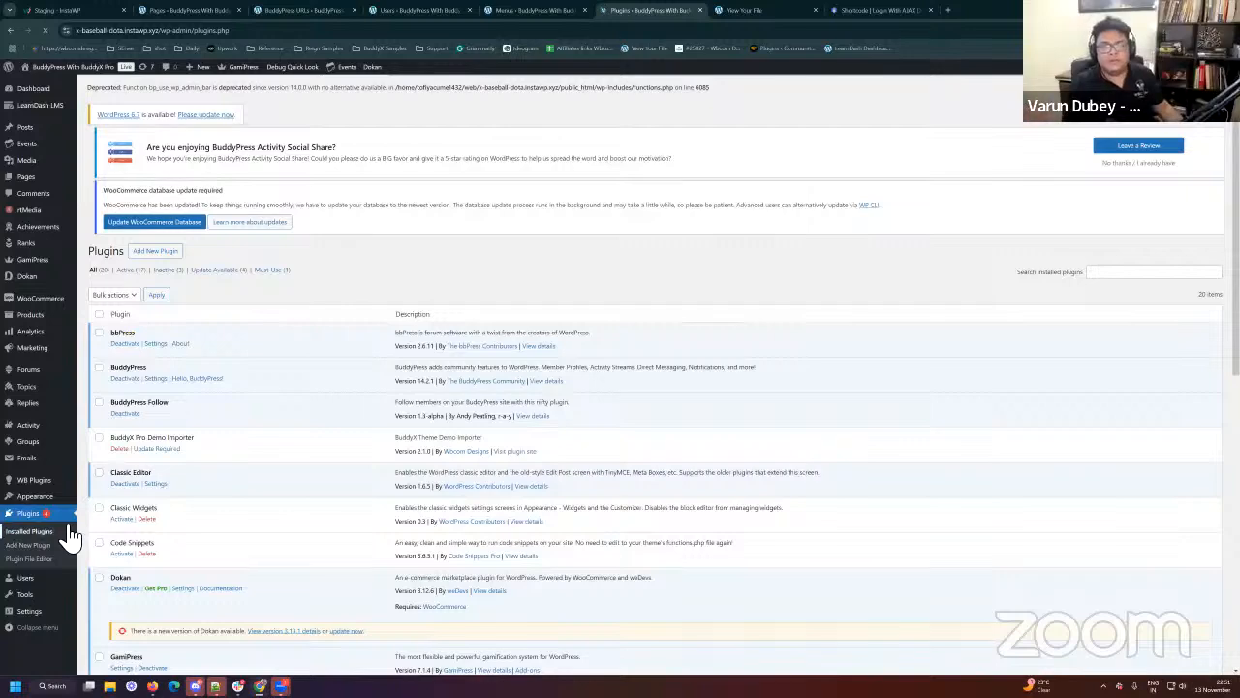
scroll(248, 395, "down", 2)
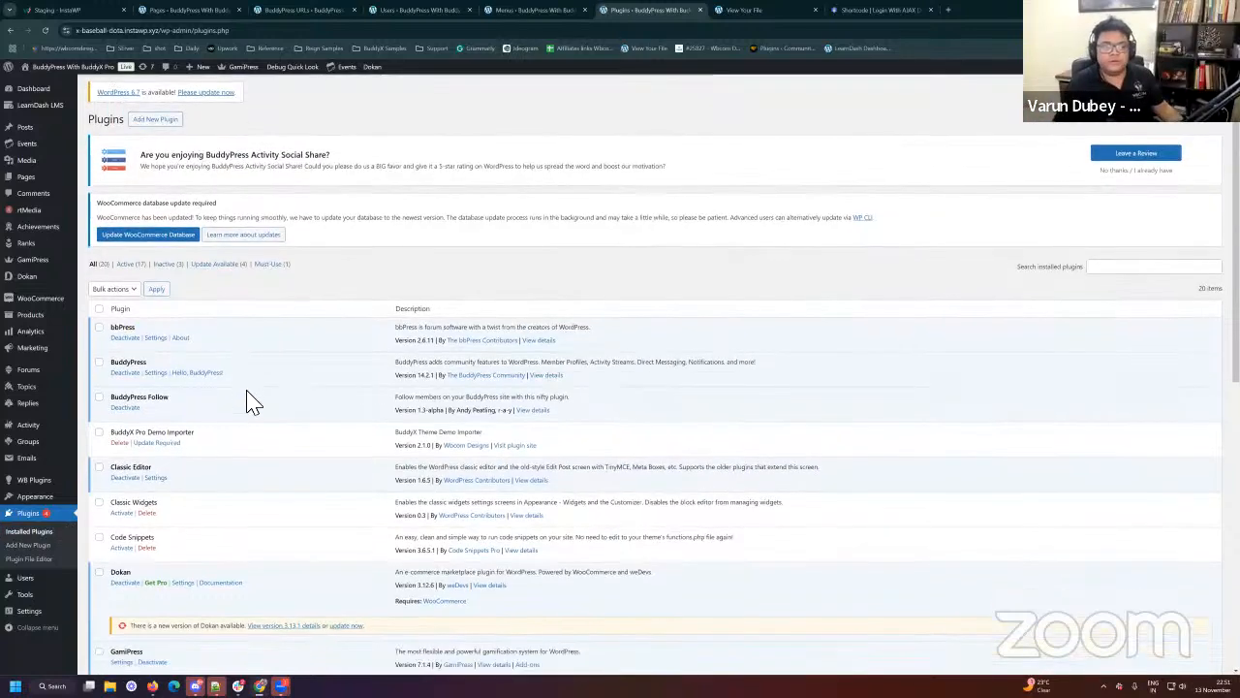
scroll(248, 397, "down", 3)
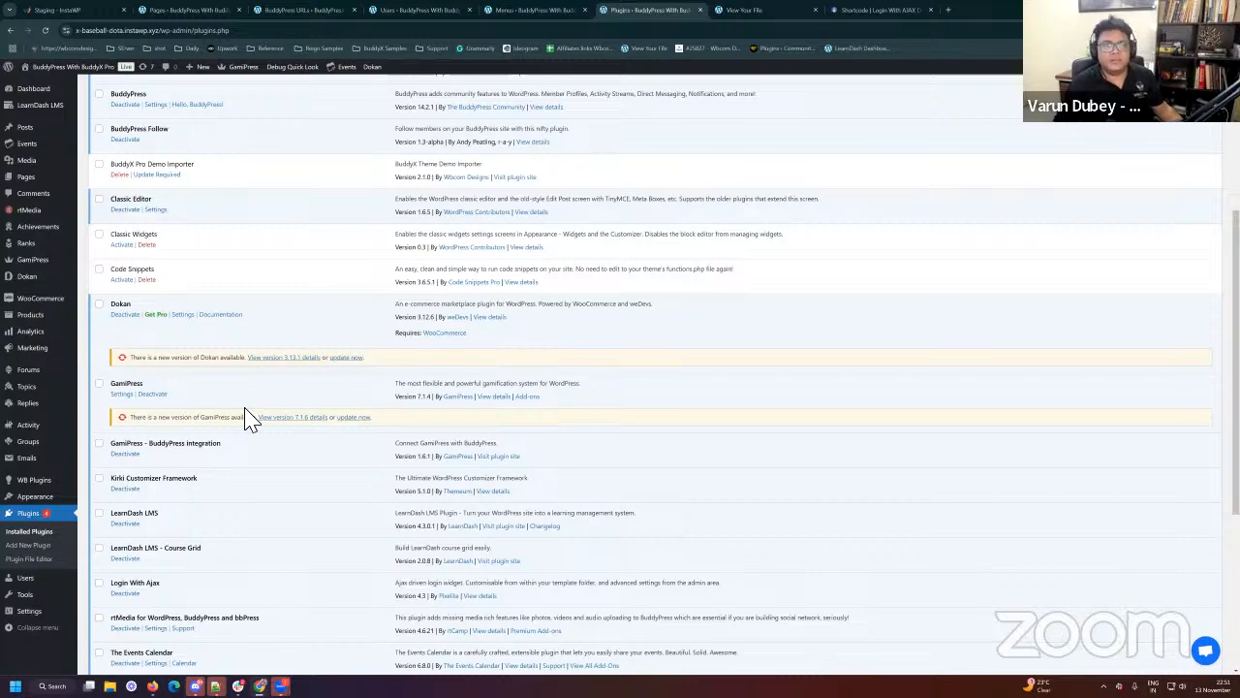
scroll(275, 419, "down", 3)
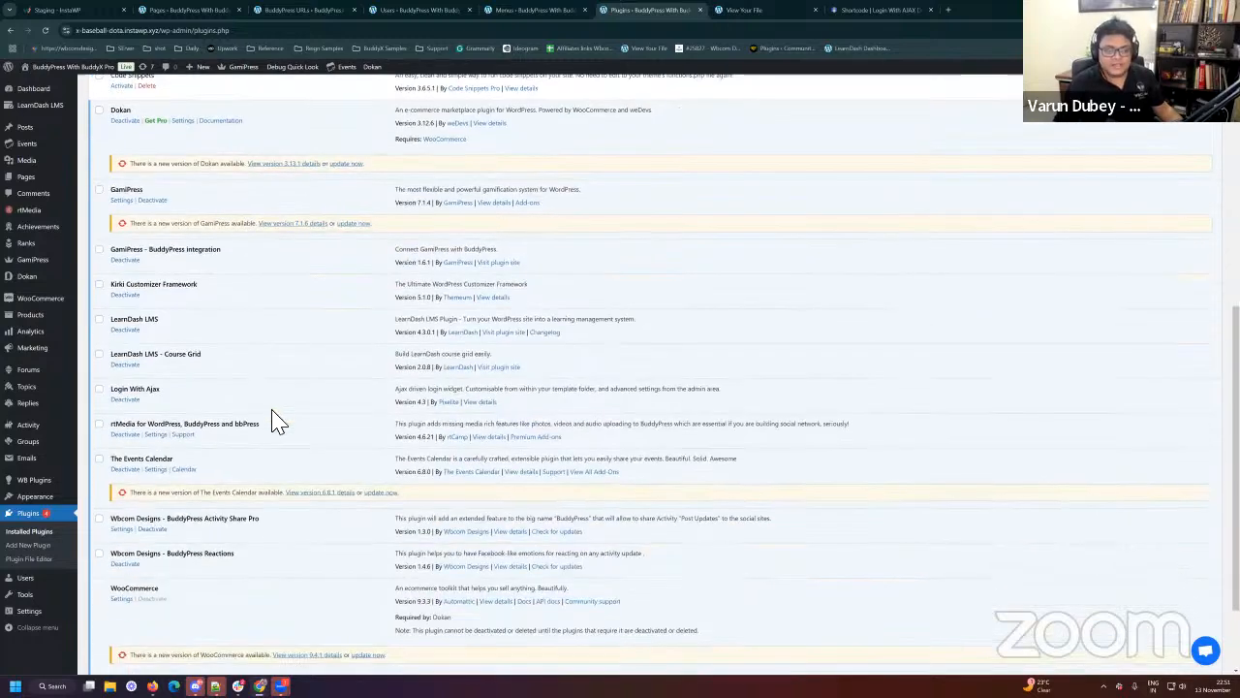
scroll(275, 418, "down", 2)
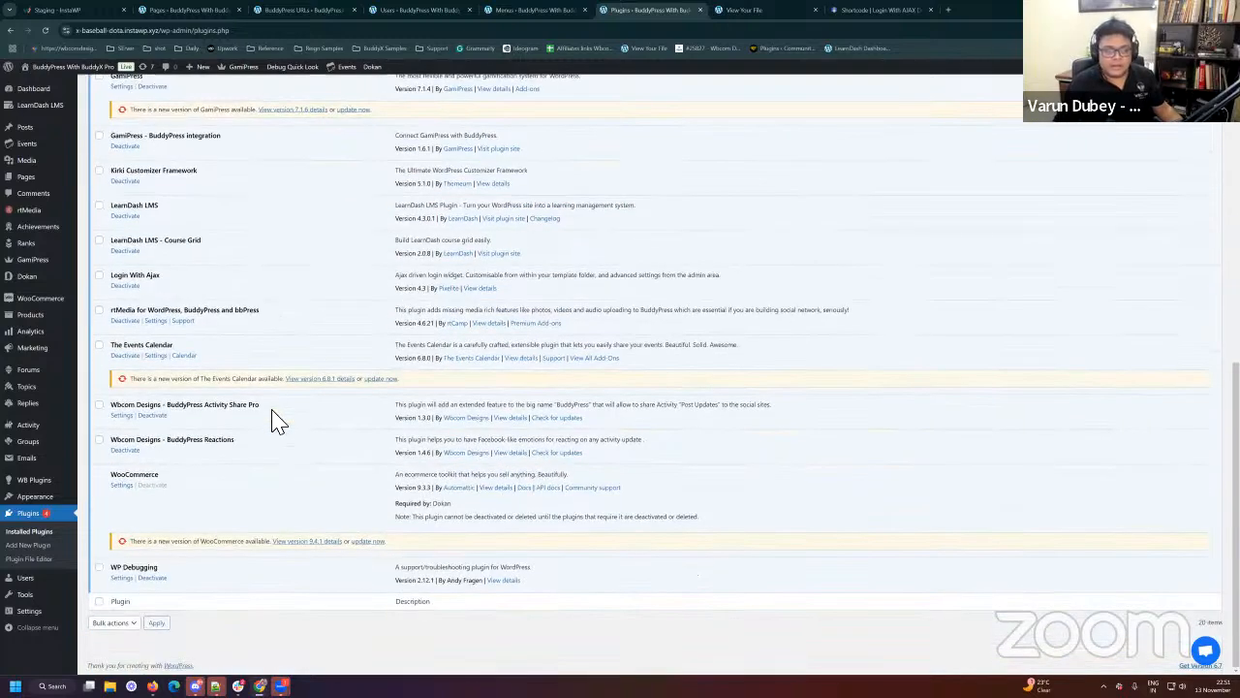
left_click(152, 577)
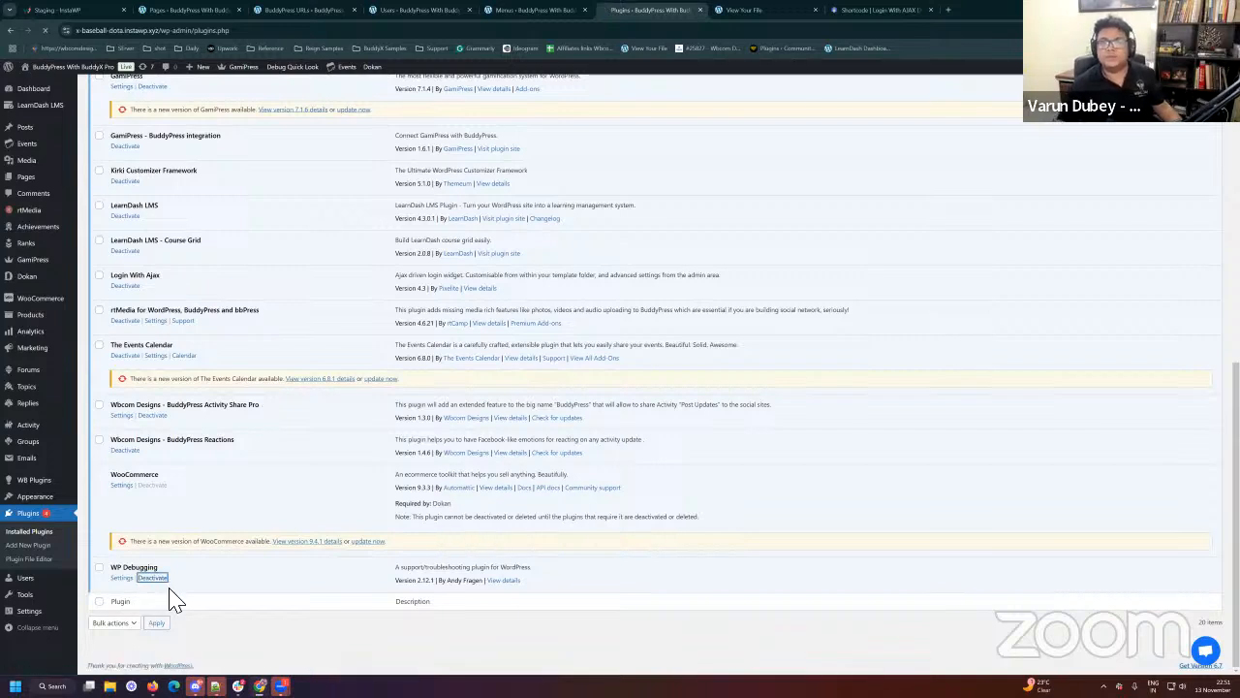